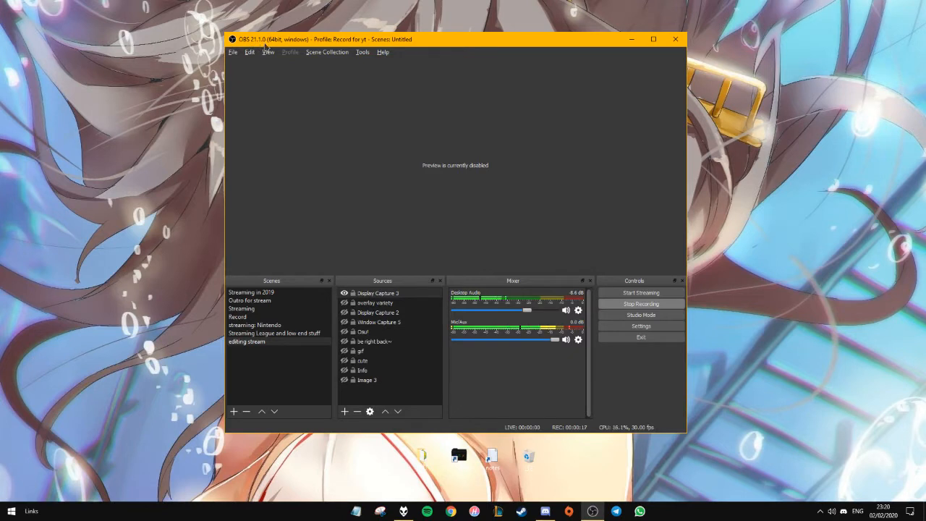
Search Google for "obs 21.1.0" in Chrome, view the results and close the browser
{"action": "left_click", "coordinate": [451, 511]}
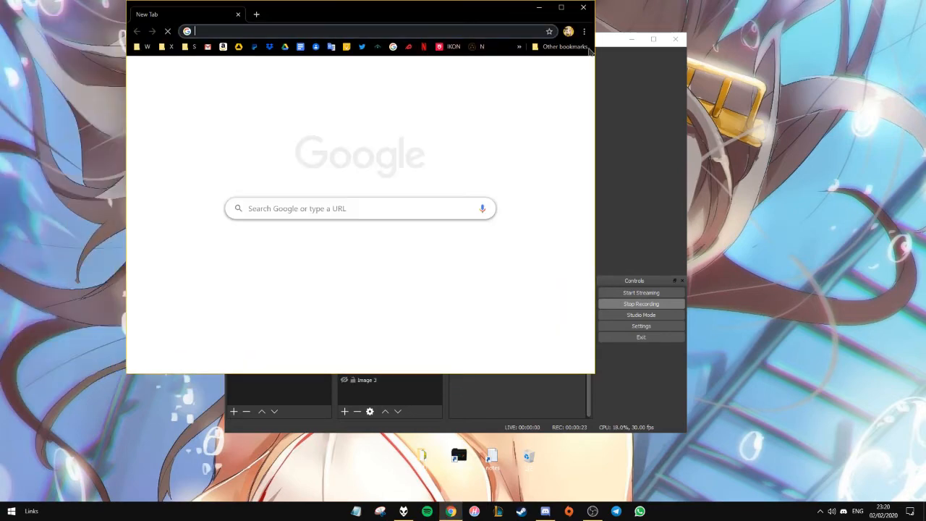
{"action": "type", "text": "obs 21"}
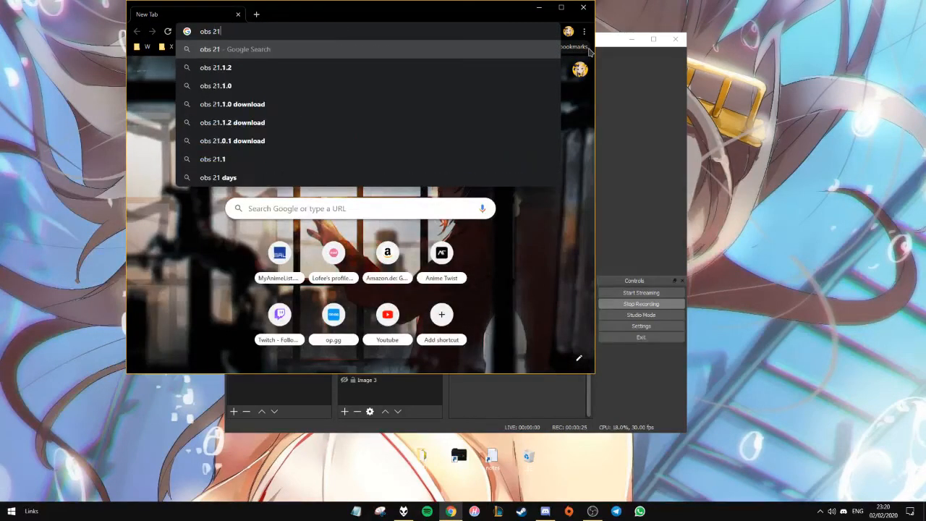
{"action": "type", "text": "."}
{"action": "key", "text": "Down"}
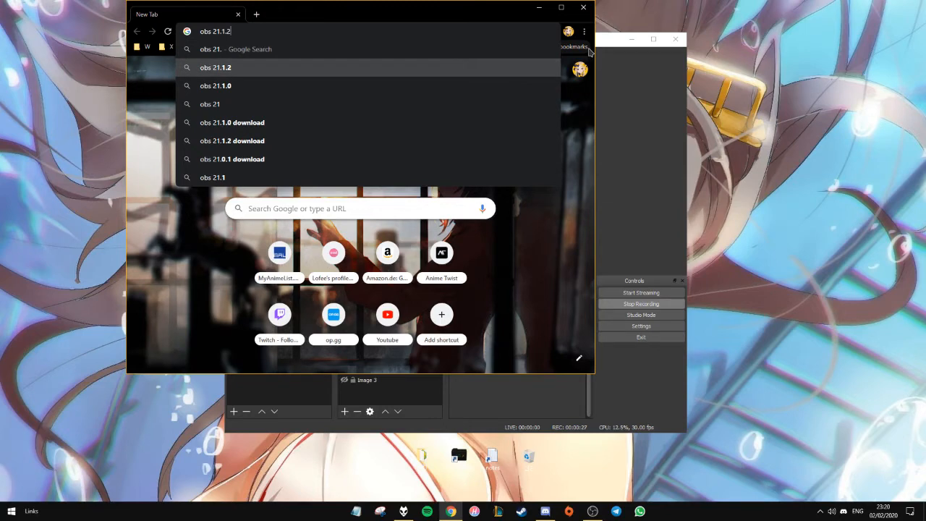
{"action": "key", "text": "Down"}
{"action": "key", "text": "Return"}
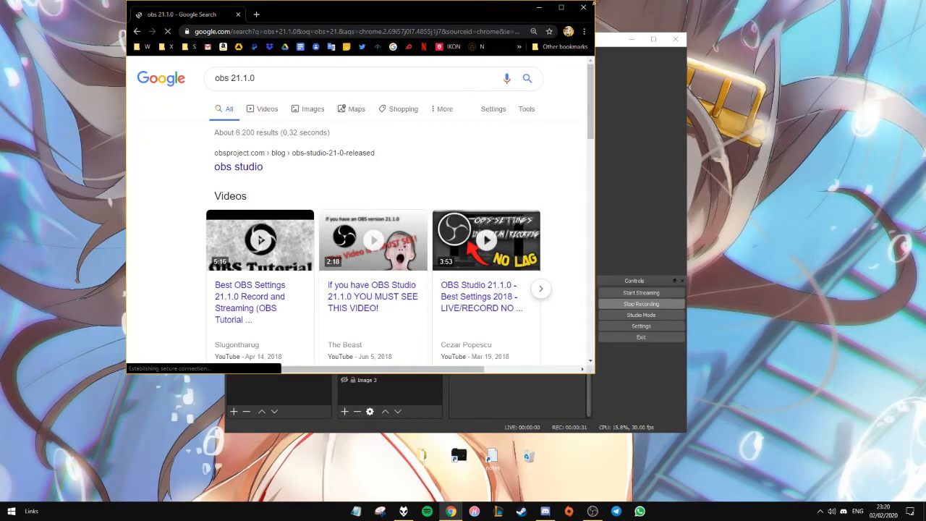
{"action": "left_click", "coordinate": [583, 7]}
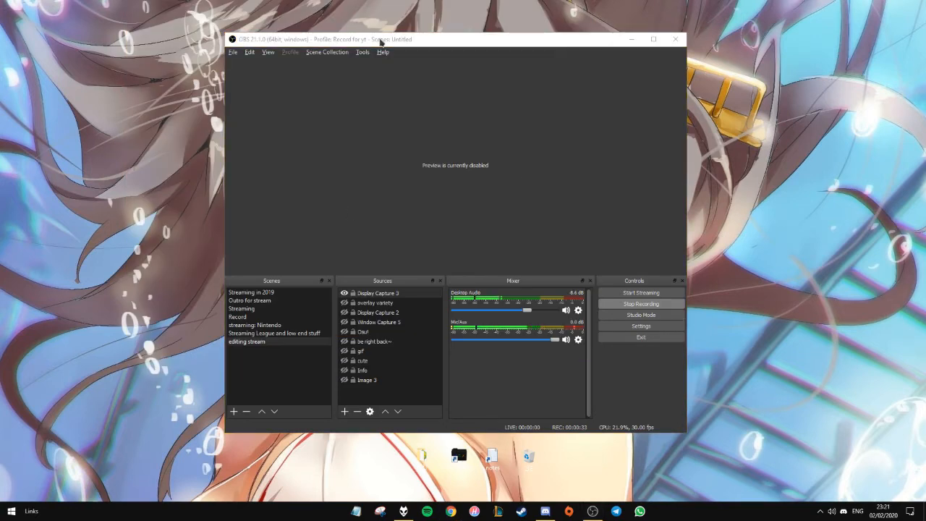
Shift the OBS window higher, then slightly lower the Mic/Aux volume and lower Desktop Audio to about -10.4 dB
{"action": "left_click_drag", "start_coordinate": [381, 42], "coordinate": [384, 18]}
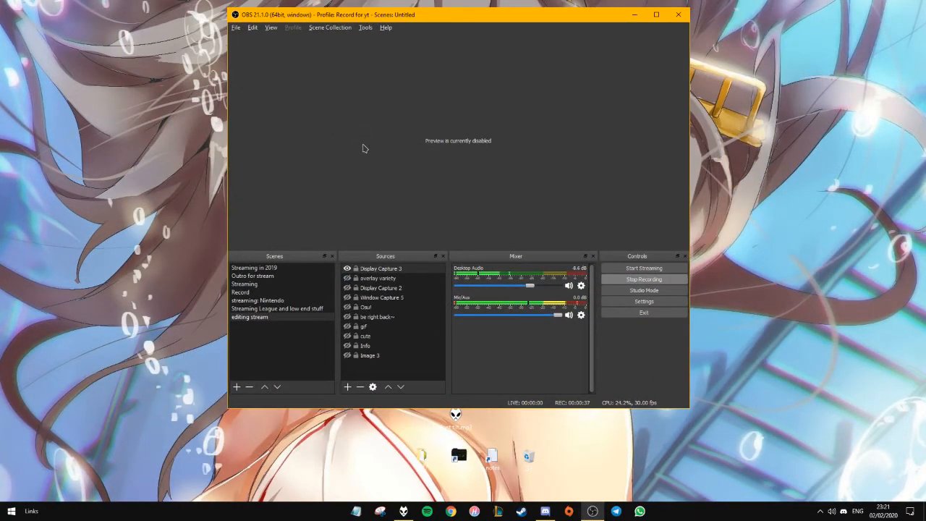
{"action": "left_click_drag", "start_coordinate": [558, 316], "coordinate": [556, 315]}
{"action": "left_click_drag", "start_coordinate": [531, 287], "coordinate": [526, 286]}
{"action": "right_click", "coordinate": [275, 332]}
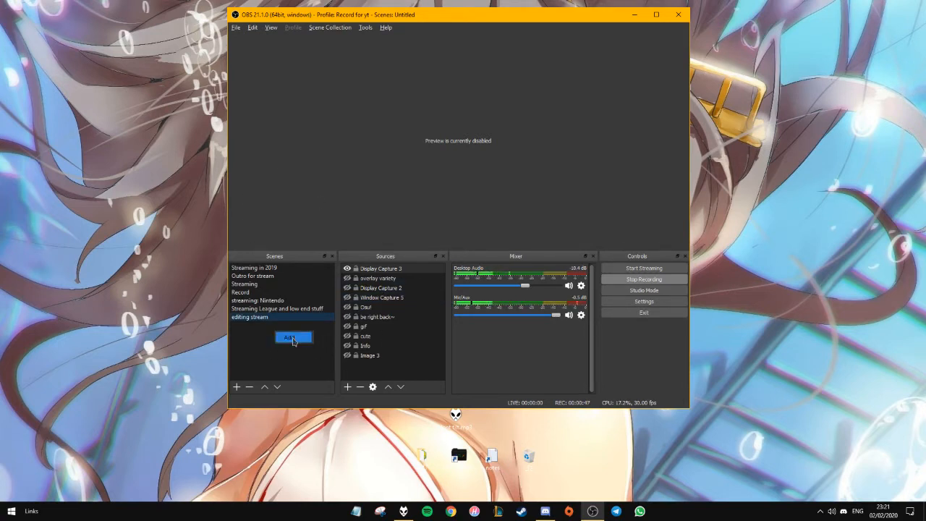
{"action": "left_click", "coordinate": [251, 359]}
{"action": "left_click_drag", "start_coordinate": [456, 16], "coordinate": [447, 38]}
{"action": "left_click_drag", "start_coordinate": [815, 37], "coordinate": [746, 167]}
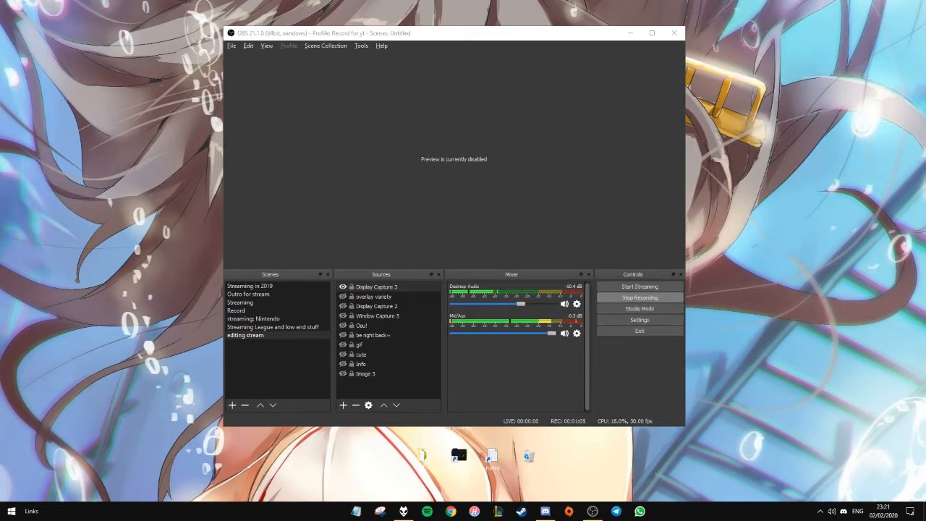
Open Task Manager, place it over the OBS window and show the CPU performance graph
{"action": "right_click", "coordinate": [710, 511]}
{"action": "left_click", "coordinate": [767, 475]}
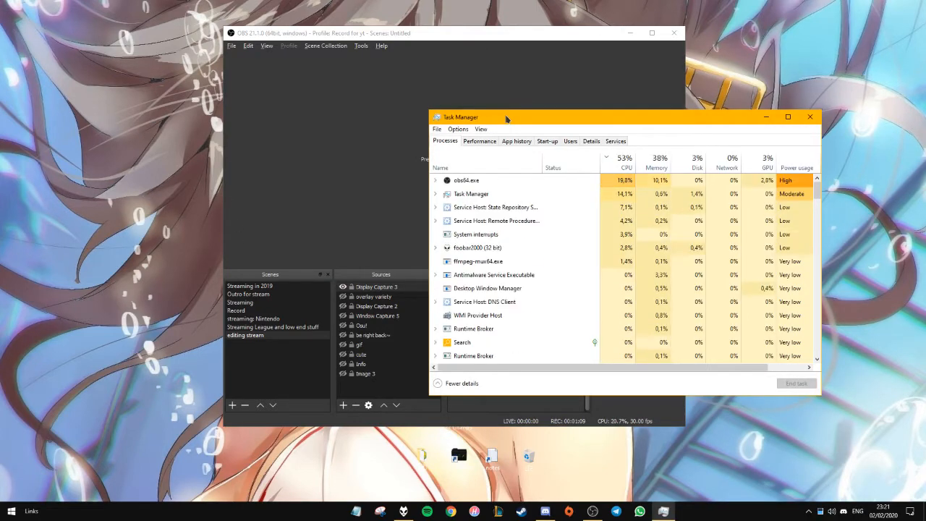
{"action": "left_click_drag", "start_coordinate": [603, 123], "coordinate": [503, 163]}
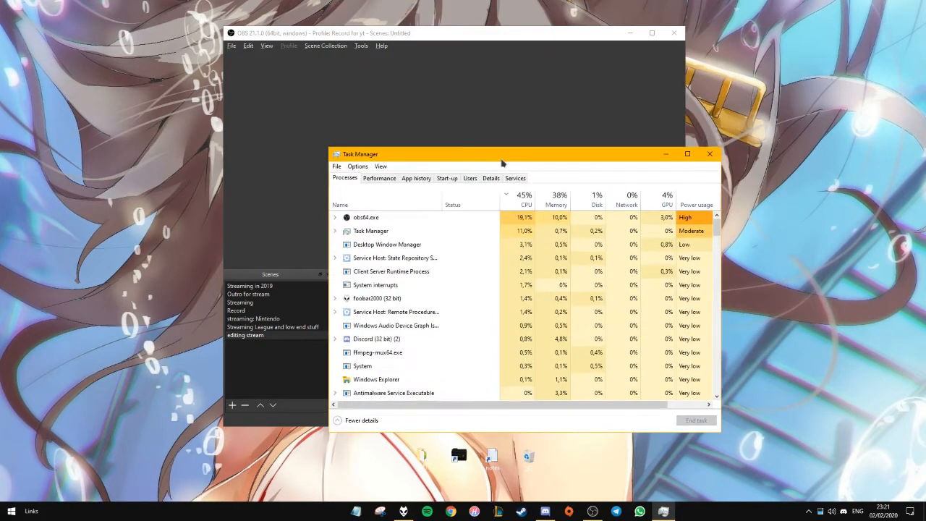
{"action": "left_click", "coordinate": [378, 181]}
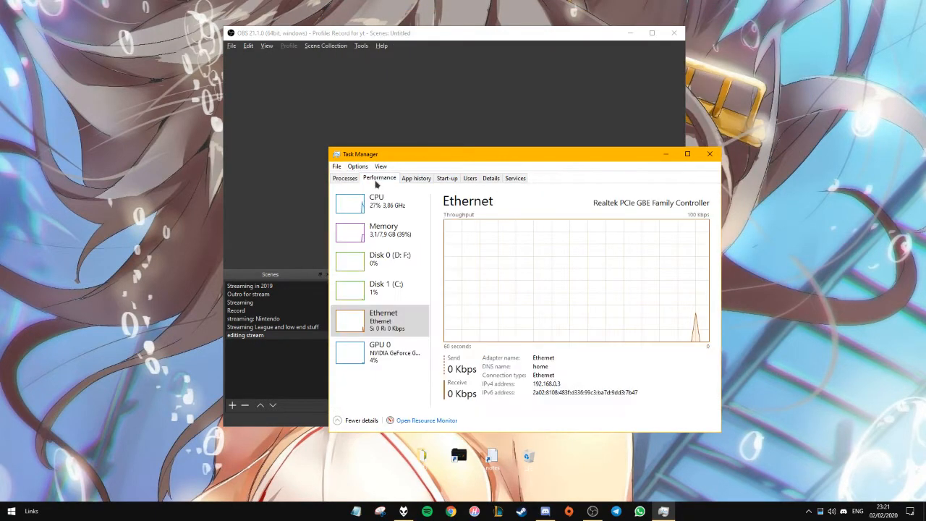
{"action": "left_click", "coordinate": [372, 202]}
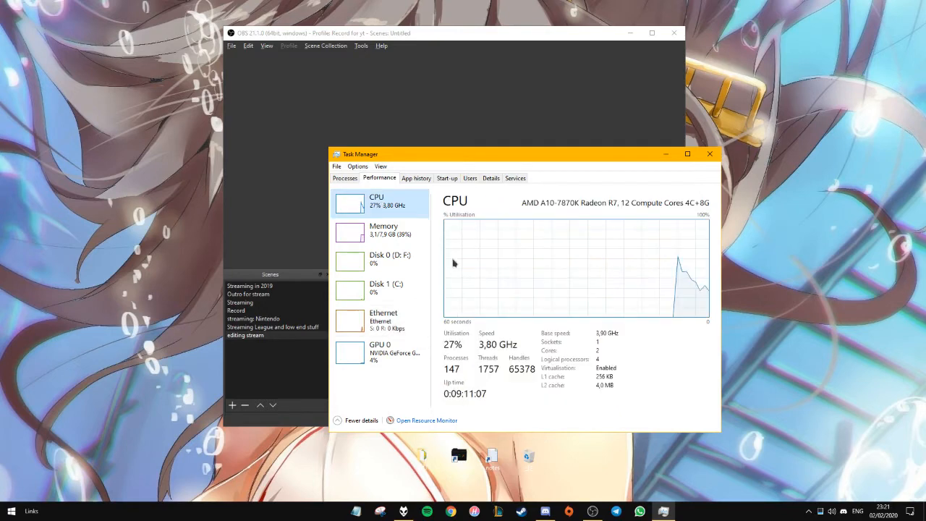
Examine the memory, Disk 0, Disk 1 and Ethernet performance graphs, ending on the CPU details
{"action": "left_click", "coordinate": [388, 231]}
{"action": "left_click", "coordinate": [389, 262]}
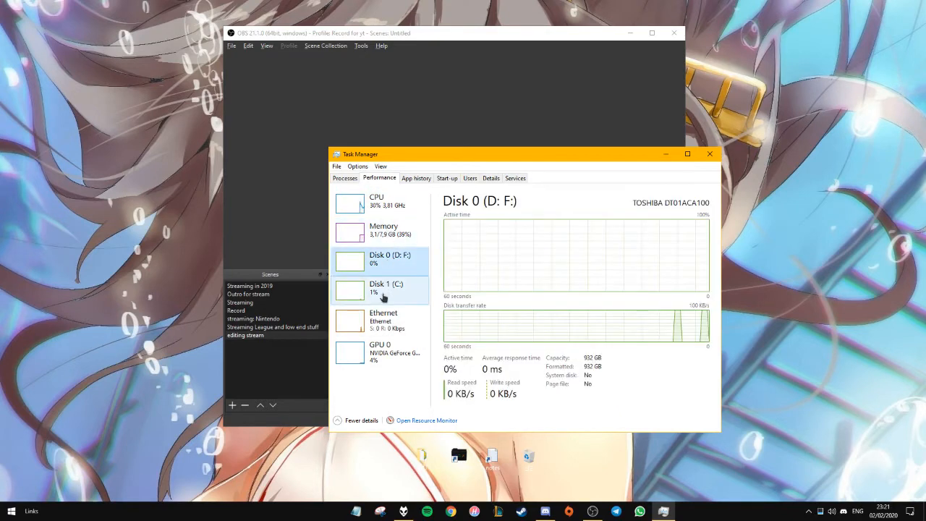
{"action": "left_click", "coordinate": [382, 322]}
{"action": "left_click", "coordinate": [391, 202]}
{"action": "left_click", "coordinate": [369, 228]}
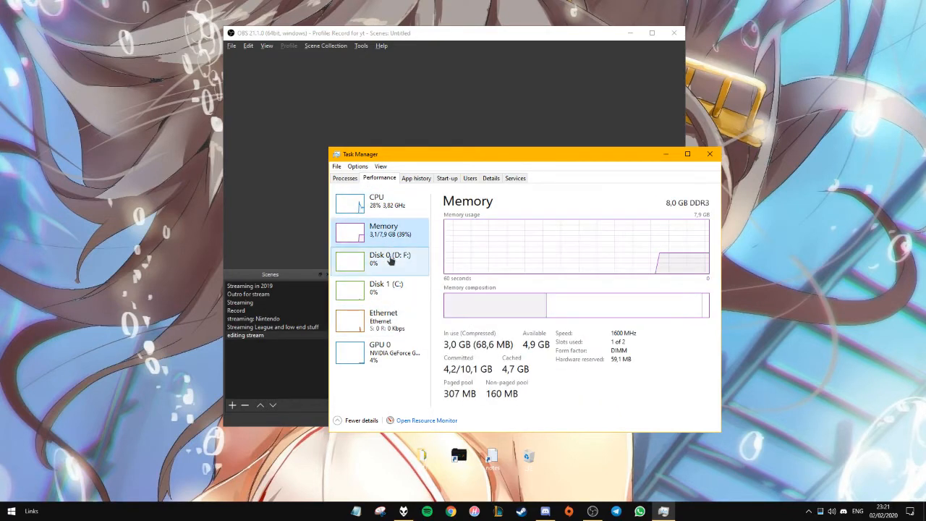
{"action": "left_click", "coordinate": [391, 262]}
{"action": "left_click", "coordinate": [387, 316]}
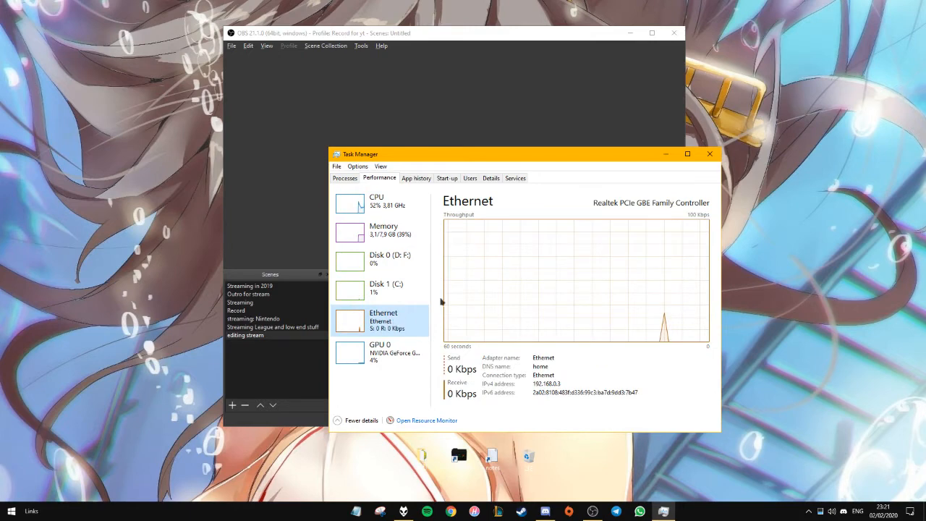
{"action": "left_click", "coordinate": [387, 288]}
{"action": "left_click", "coordinate": [394, 259]}
{"action": "left_click", "coordinate": [400, 200]}
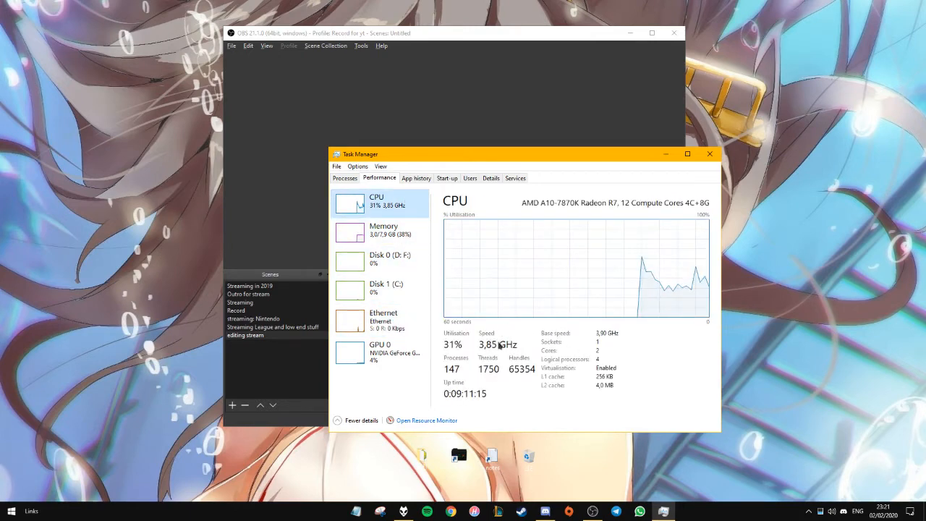
Review the memory, disk, Ethernet, GPU and CPU usage once more, then close Task Manager
{"action": "left_click", "coordinate": [372, 230]}
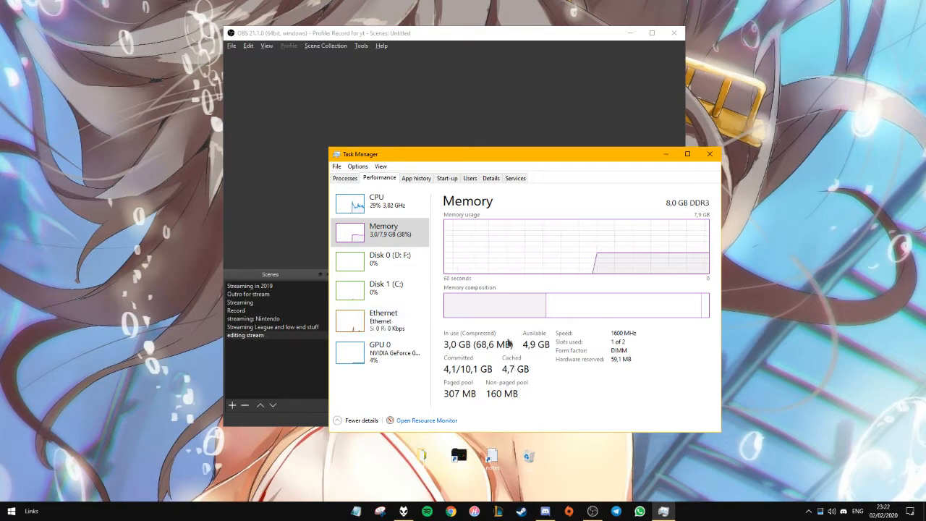
{"action": "left_click", "coordinate": [387, 288]}
{"action": "left_click", "coordinate": [395, 319]}
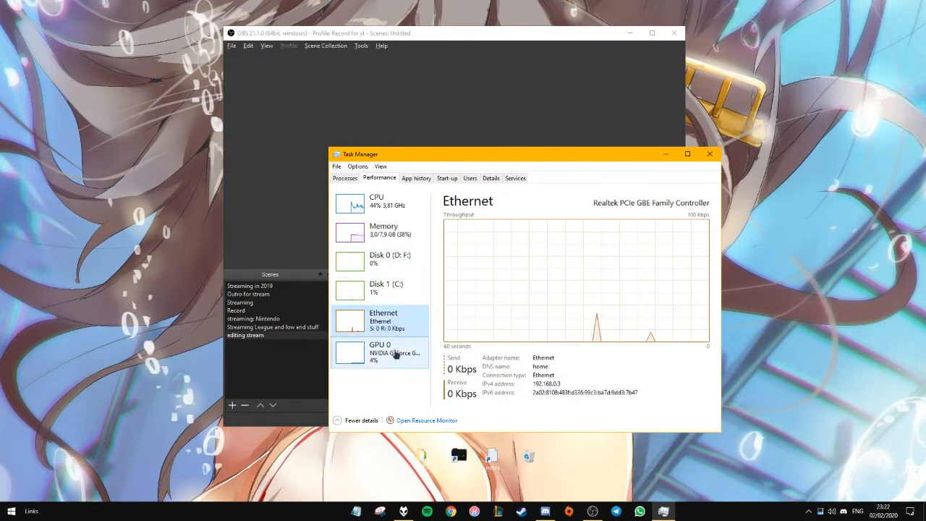
{"action": "left_click", "coordinate": [396, 353]}
{"action": "left_click", "coordinate": [427, 261]}
{"action": "left_click", "coordinate": [417, 229]}
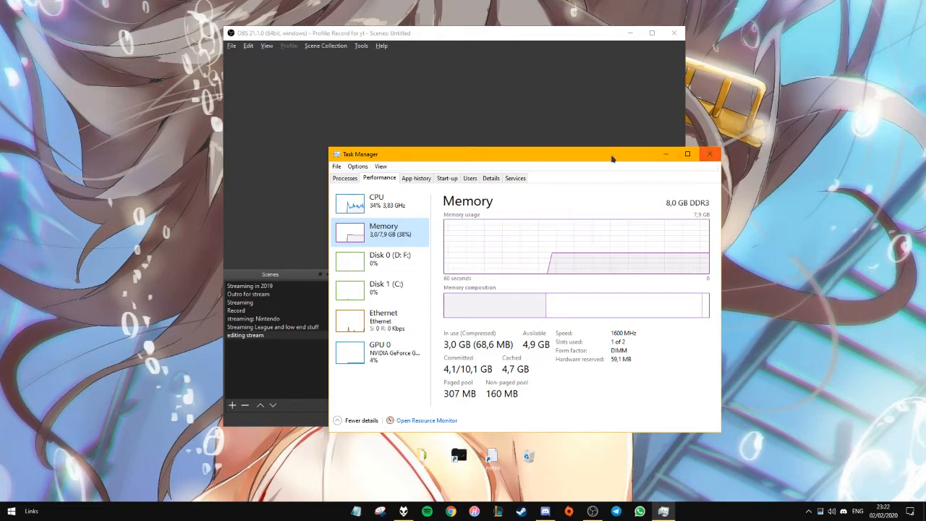
{"action": "left_click", "coordinate": [383, 203]}
{"action": "left_click", "coordinate": [710, 153]}
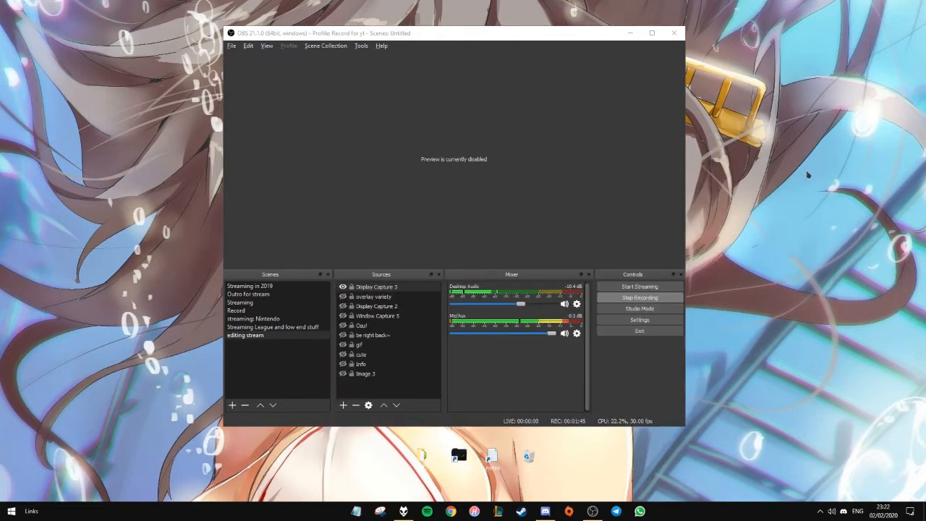
{"action": "left_click_drag", "start_coordinate": [841, 147], "coordinate": [809, 226]}
{"action": "left_click_drag", "start_coordinate": [878, 117], "coordinate": [844, 193]}
{"action": "left_click_drag", "start_coordinate": [856, 99], "coordinate": [792, 175]}
Open a blank Notepad document and write the heading "Game" on the first line
{"action": "left_click", "coordinate": [356, 511]}
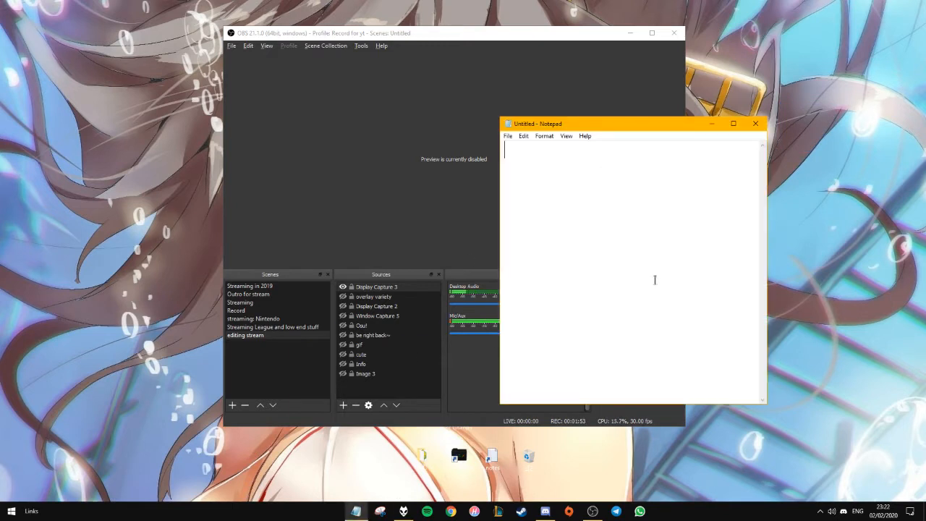
{"action": "type", "text": "Game"}
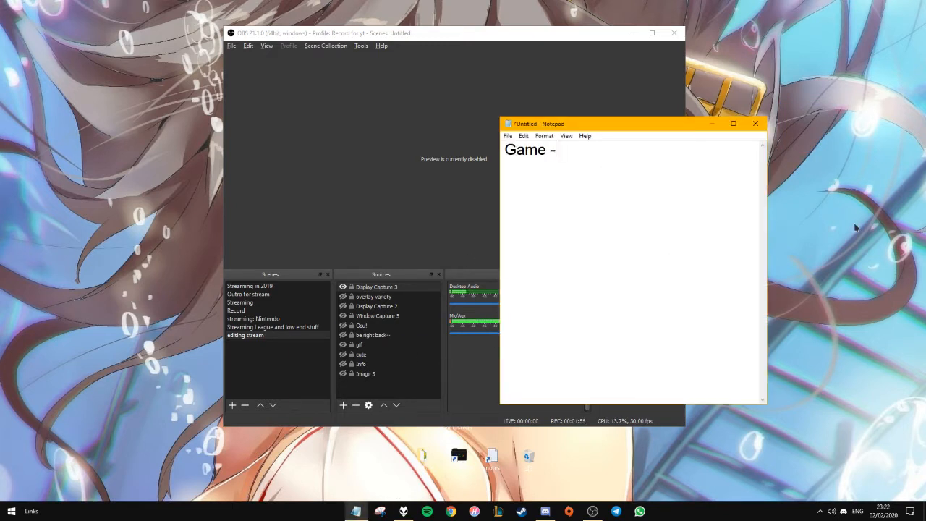
{"action": "key", "text": "Return"}
Write "- graphic Mid tier 60fps" as the line below the "Game" heading
{"action": "type", "text": "- graphic mid"}
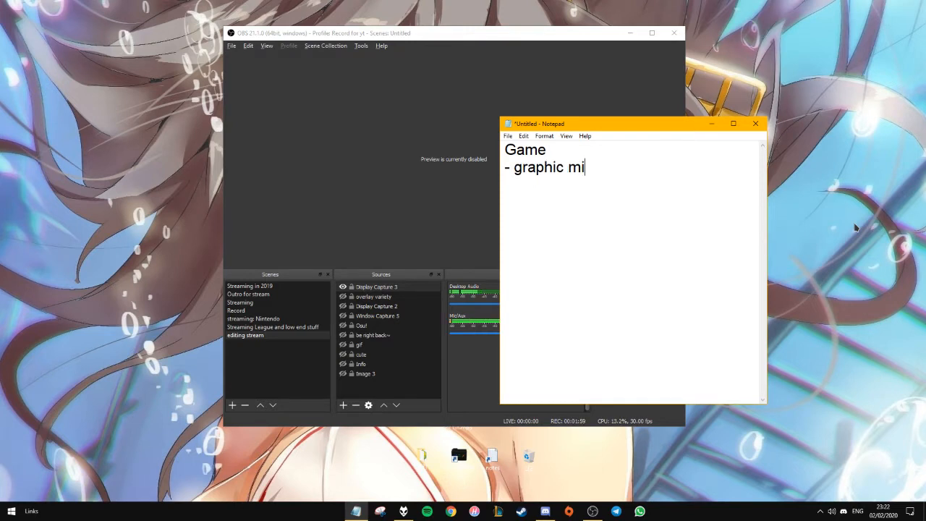
{"action": "key", "text": "BackSpace"}
{"action": "key", "text": "BackSpace"}
{"action": "key", "text": "BackSpace"}
{"action": "type", "text": "Mid tier"}
{"action": "type", "text": "6"}
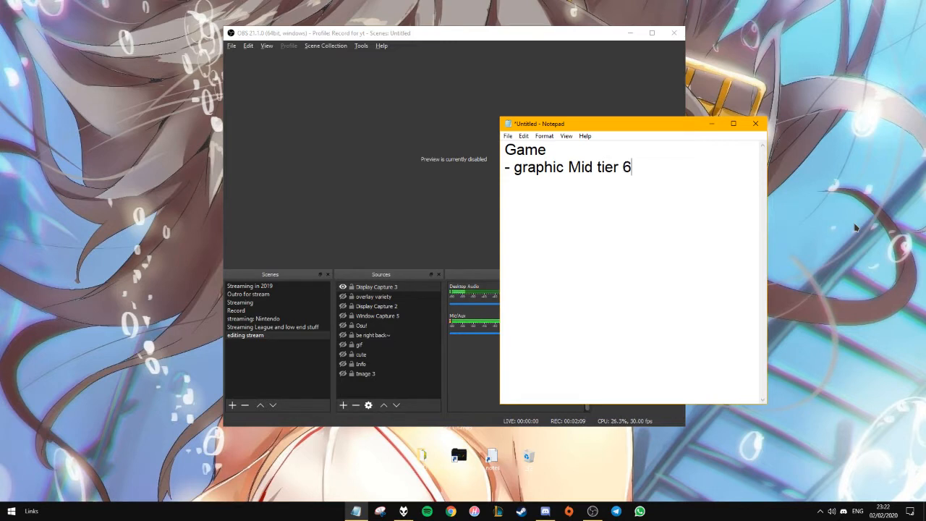
{"action": "type", "text": "0ps"}
{"action": "key", "text": "Return"}
{"action": "key", "text": "BackSpace"}
{"action": "key", "text": "BackSpace"}
{"action": "type", "text": "fps"}
Add a third line reading "Looks / Performance" to the note
{"action": "key", "text": "Return"}
{"action": "type", "text": "Opi"}
{"action": "key", "text": "BackSpace"}
{"action": "key", "text": "BackSpace"}
{"action": "key", "text": "BackSpace"}
{"action": "type", "text": "Looks"}
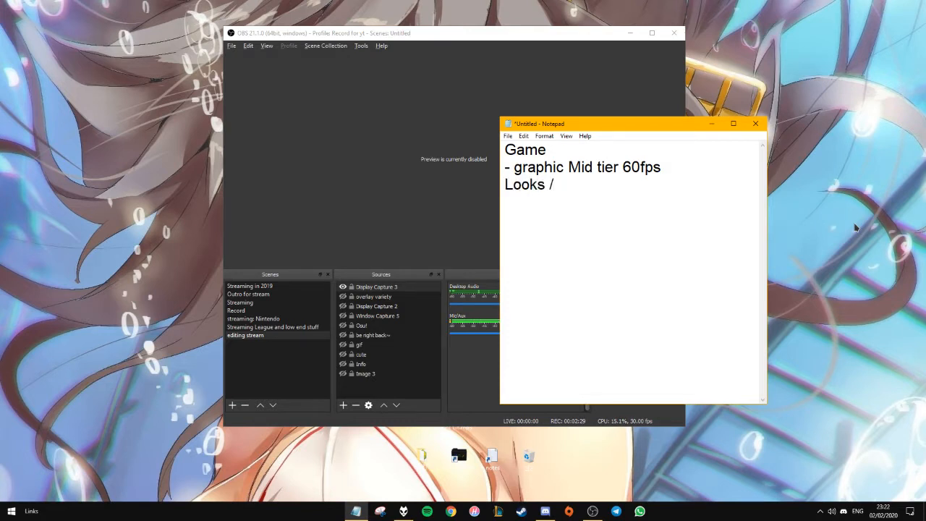
{"action": "type", "text": "/ Performance"}
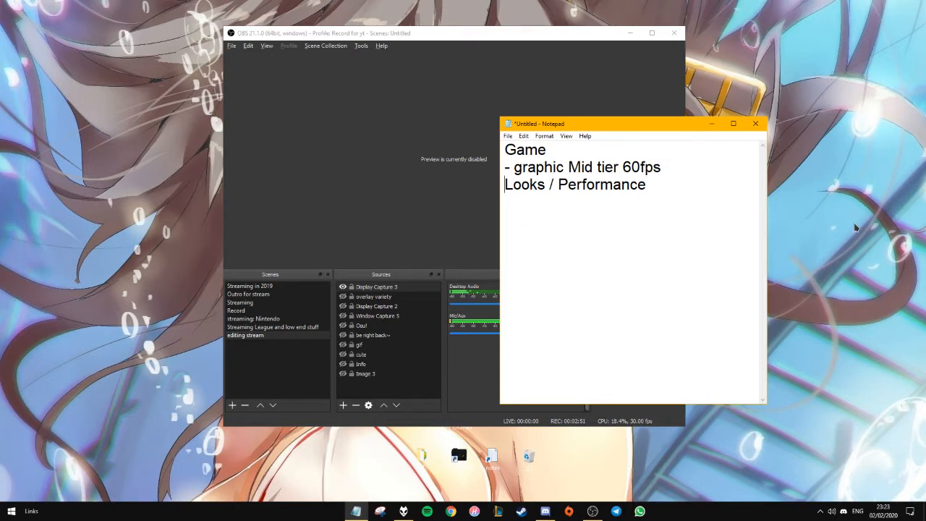
{"action": "key", "text": "ctrl+shift+Right"}
{"action": "key", "text": "ctrl+Right"}
{"action": "key", "text": "ctrl+shift+Right"}
{"action": "key", "text": "ctrl+shift+Left"}
{"action": "key", "text": "ctrl+shift+Right"}
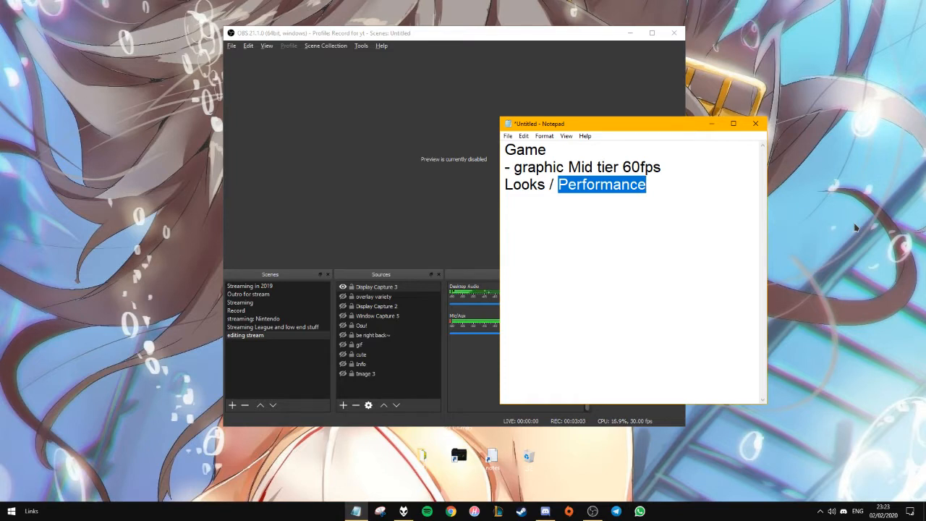
{"action": "left_click", "coordinate": [654, 189]}
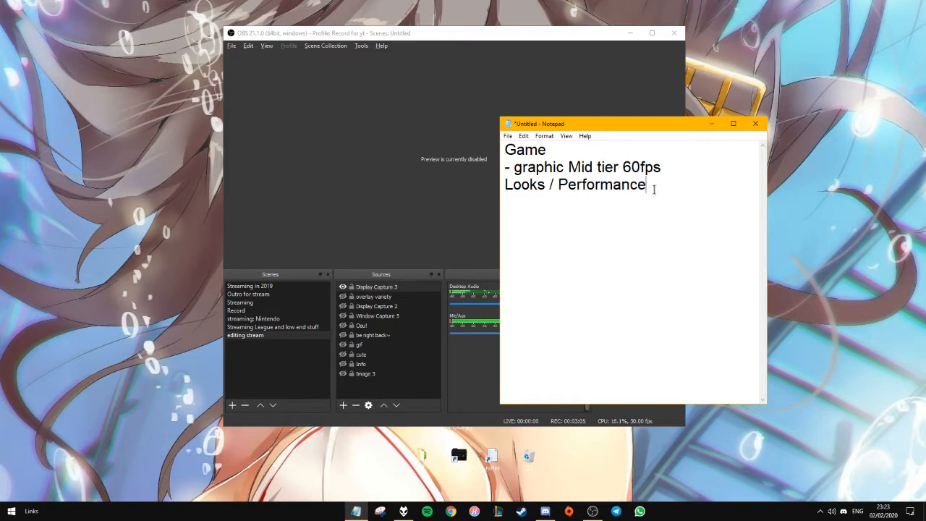
{"action": "double_click", "coordinate": [654, 190]}
{"action": "double_click", "coordinate": [530, 189]}
{"action": "left_click", "coordinate": [531, 189]}
{"action": "left_click_drag", "start_coordinate": [671, 185], "coordinate": [558, 182]}
{"action": "double_click", "coordinate": [557, 182]}
{"action": "double_click", "coordinate": [619, 184]}
{"action": "left_click", "coordinate": [620, 184]}
{"action": "left_click", "coordinate": [542, 224]}
{"action": "left_click", "coordinate": [567, 193]}
{"action": "triple_click", "coordinate": [655, 183]}
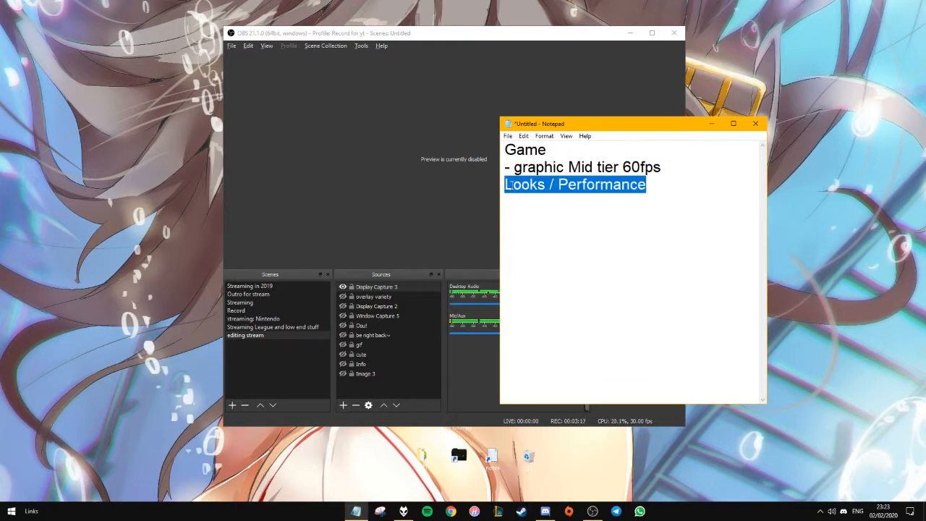
Replace the slash between "Looks" and "Performance" with "{-}"
{"action": "left_click", "coordinate": [552, 183]}
{"action": "left_click", "coordinate": [598, 183]}
{"action": "left_click", "coordinate": [528, 184]}
{"action": "left_click", "coordinate": [578, 183]}
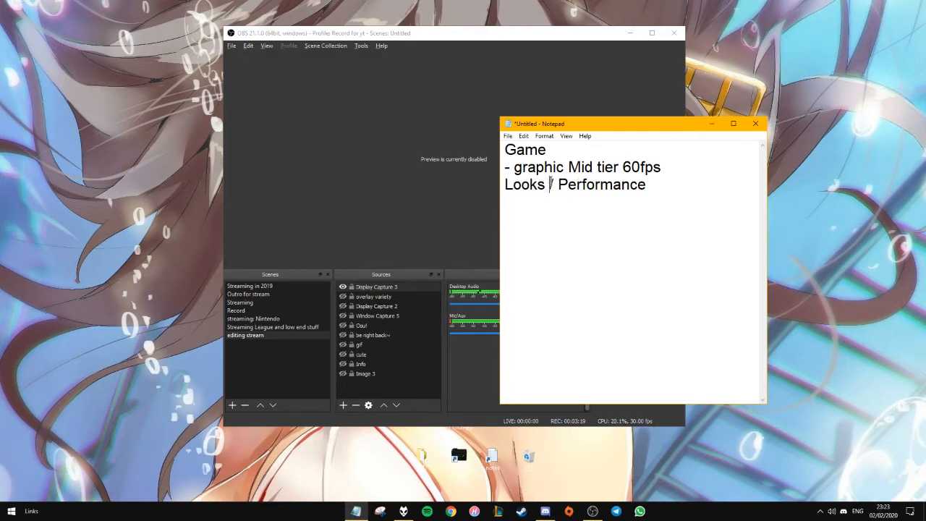
{"action": "key", "text": "BackSpace"}
{"action": "type", "text": "{"}
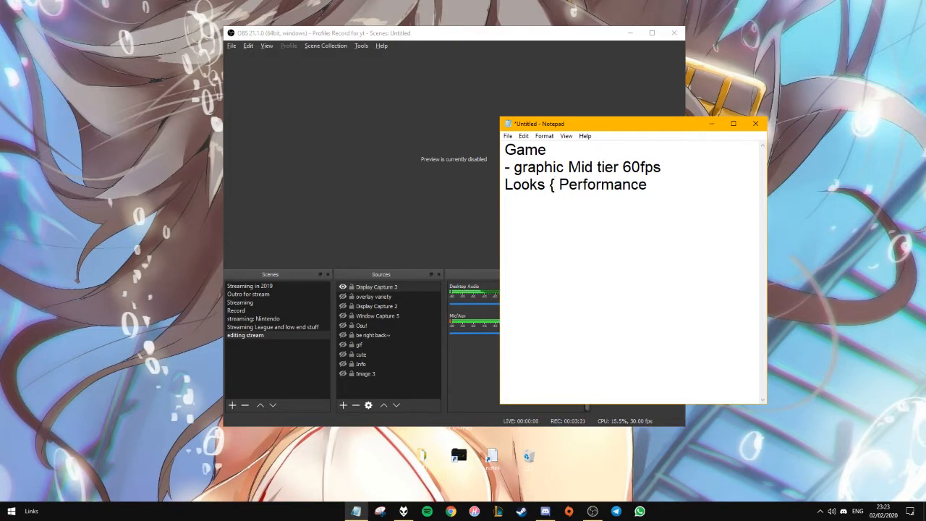
{"action": "type", "text": "-}"}
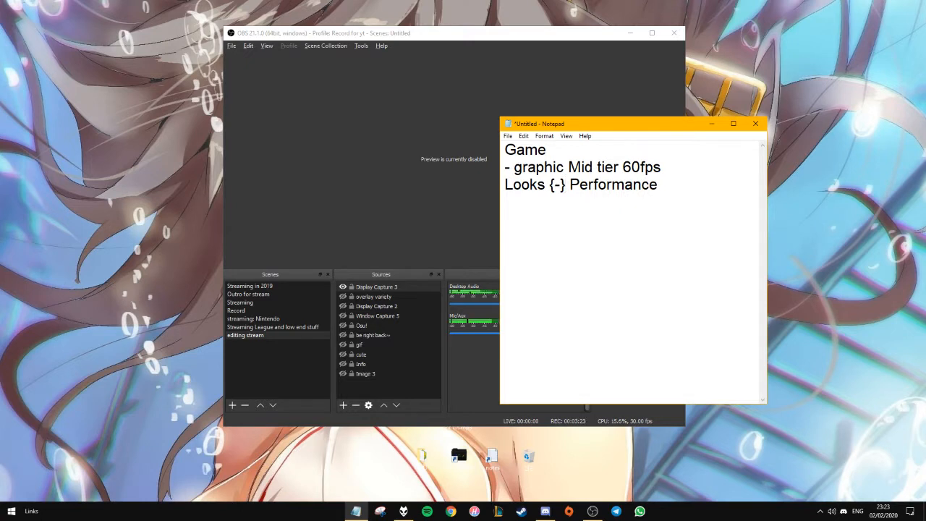
Pad the braces with several spaces on both sides of the dash so the line resembles a slider
{"action": "key", "text": "Left"}
{"action": "key", "text": "Right"}
{"action": "key", "text": "Right"}
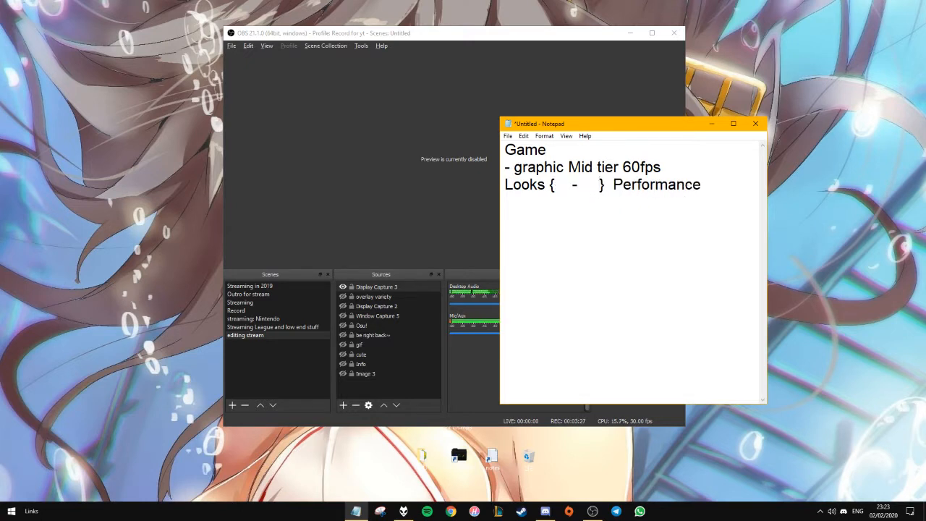
{"action": "key", "text": "Right"}
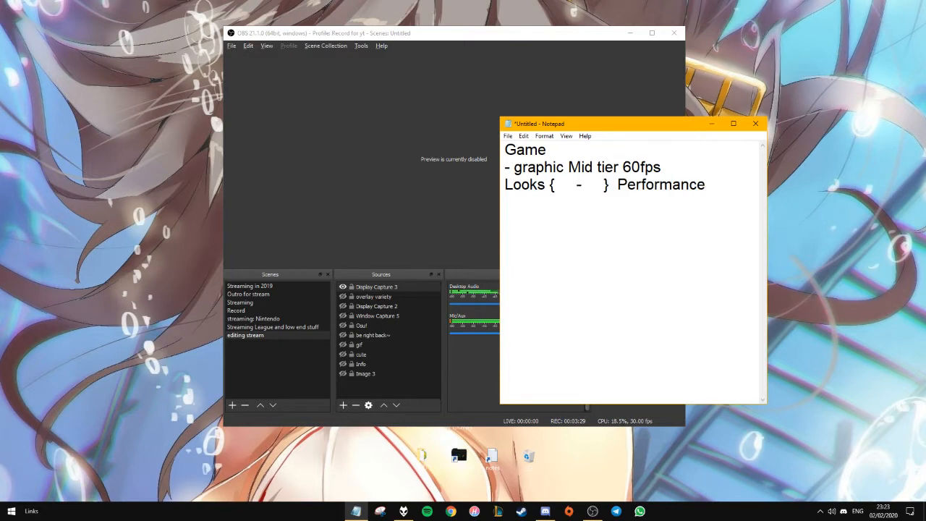
Add a new line reading "- Chrome" below the "Looks" and "Performance" line
{"action": "left_click", "coordinate": [716, 196]}
{"action": "key", "text": "Return"}
{"action": "type", "text": "-"}
{"action": "type", "text": "Chrome"}
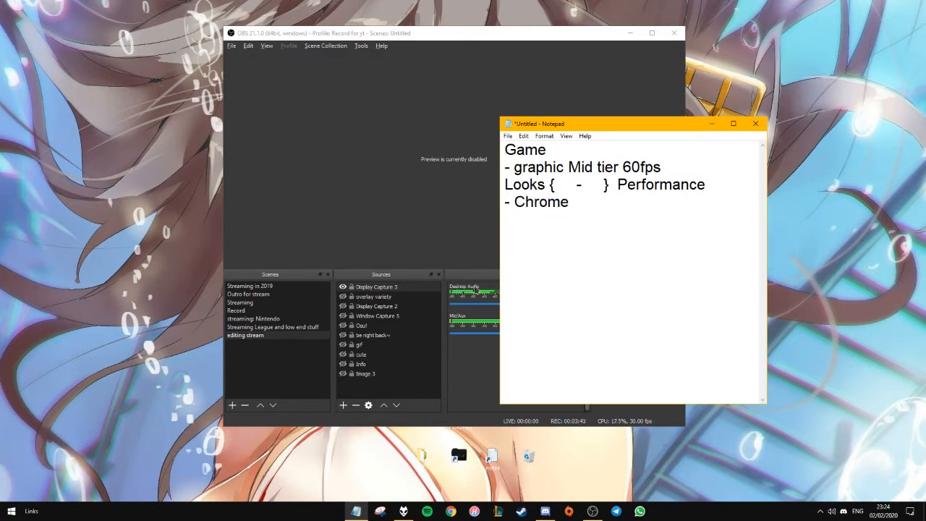
Switch to Chrome, open the bookmarked Twitch channel's chat page, and place the browser window beside the note
{"action": "left_click", "coordinate": [388, 218]}
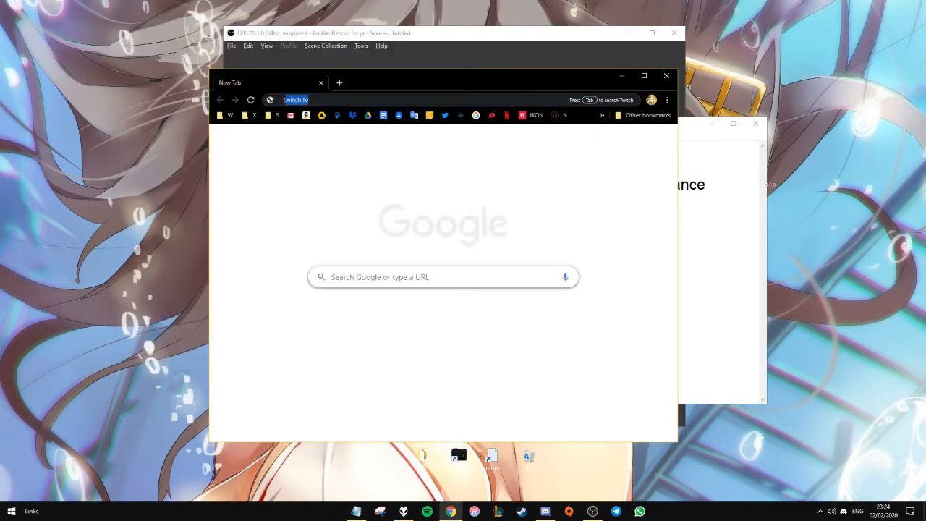
{"action": "type", "text": "twitch chat"}
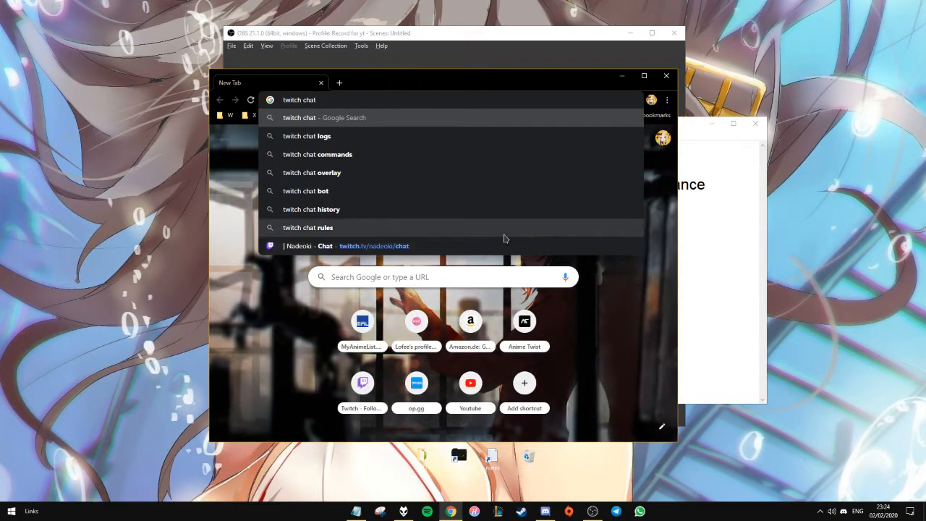
{"action": "left_click", "coordinate": [471, 246]}
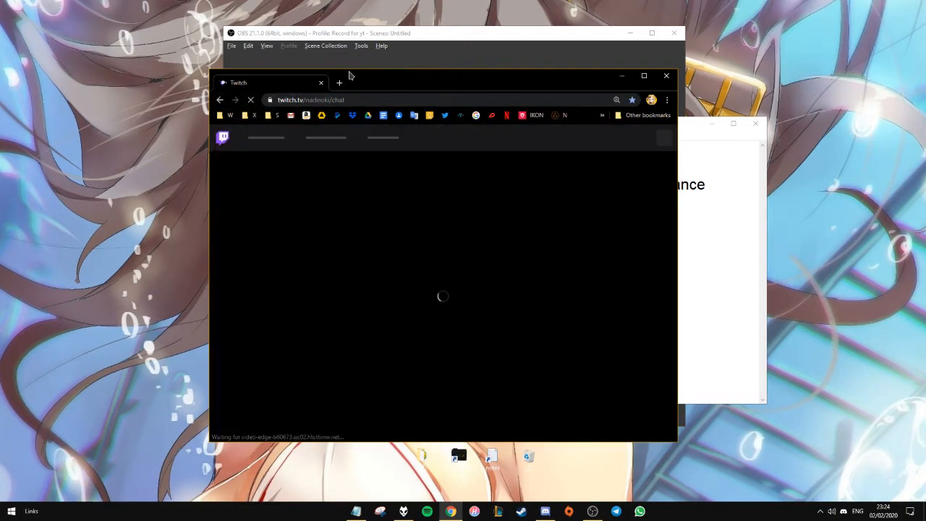
{"action": "left_click_drag", "start_coordinate": [410, 86], "coordinate": [202, 40]}
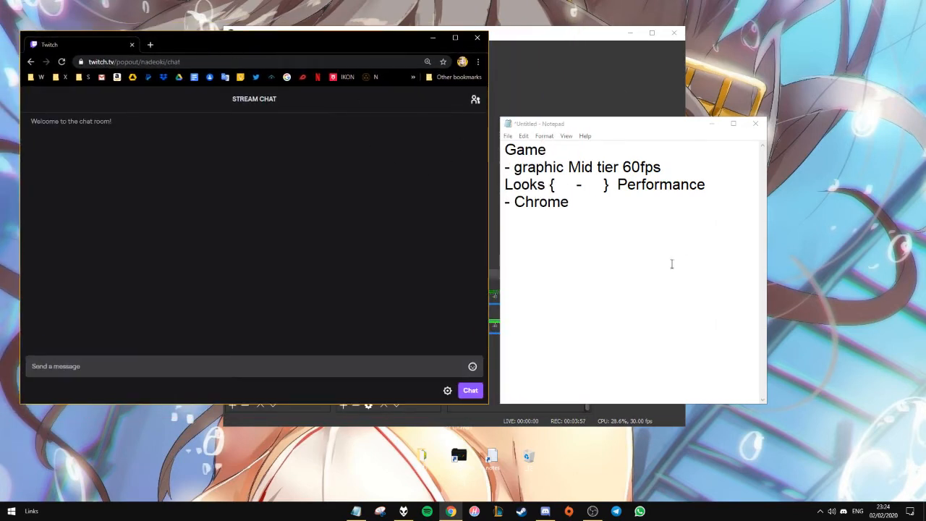
Send the message "test" in the Twitch stream chat
{"action": "left_click", "coordinate": [73, 375]}
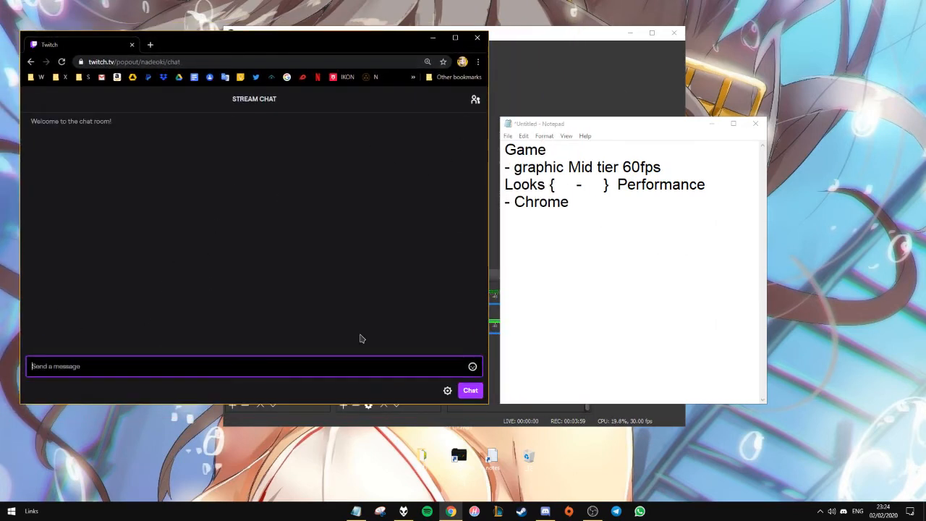
{"action": "type", "text": "test"}
{"action": "key", "text": "Return"}
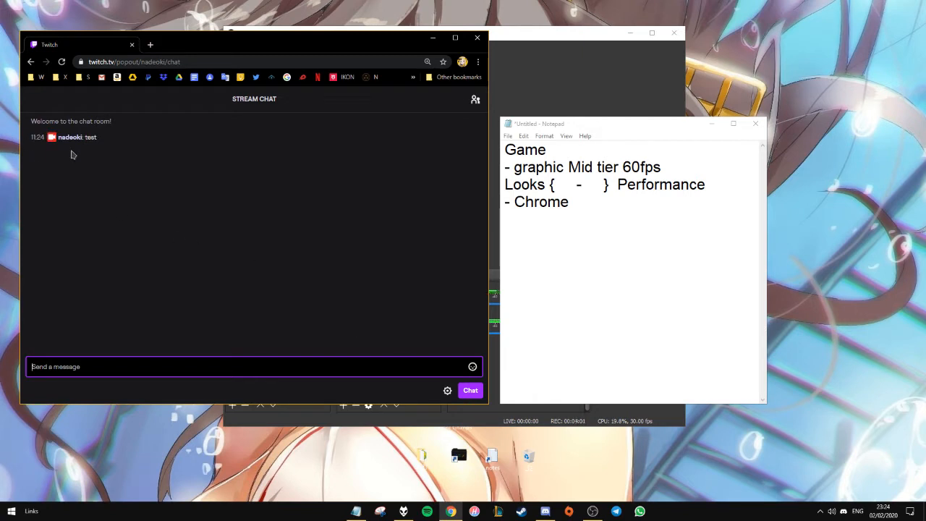
{"action": "left_click", "coordinate": [654, 244]}
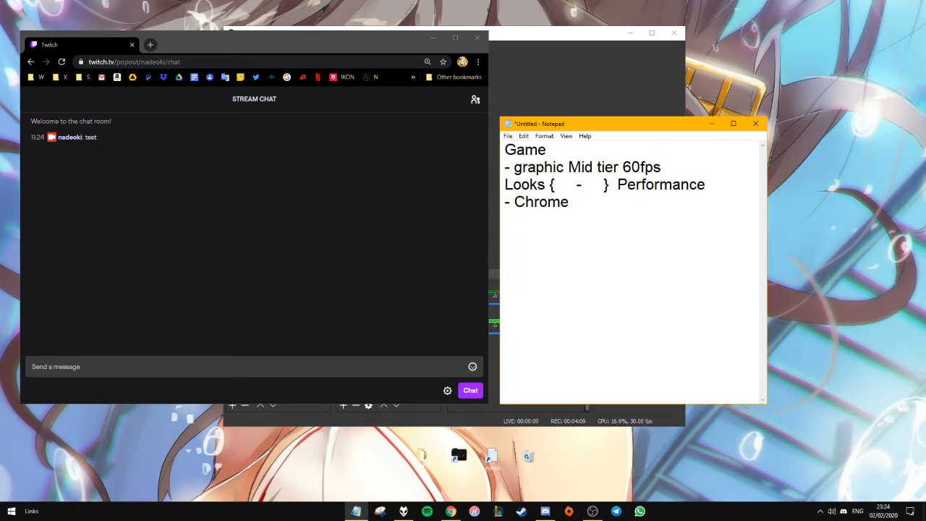
{"action": "left_click", "coordinate": [98, 150]}
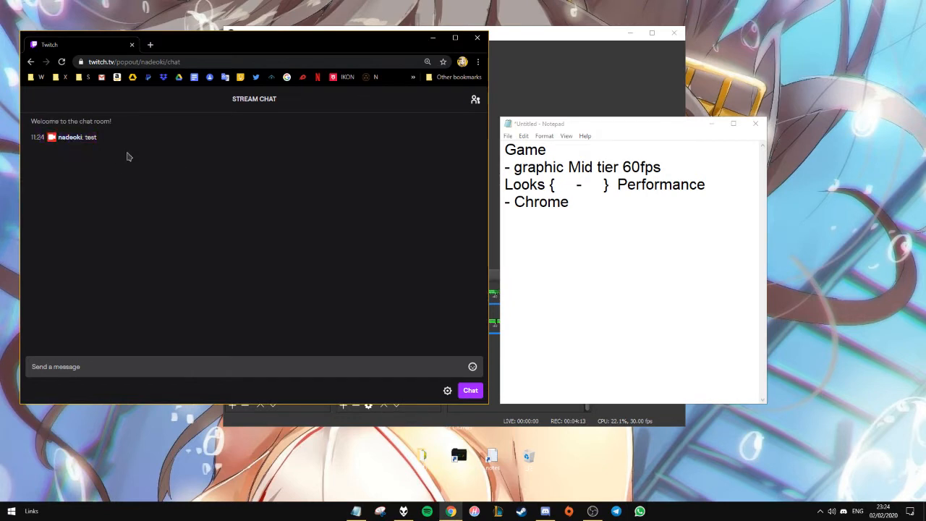
{"action": "left_click", "coordinate": [618, 205]}
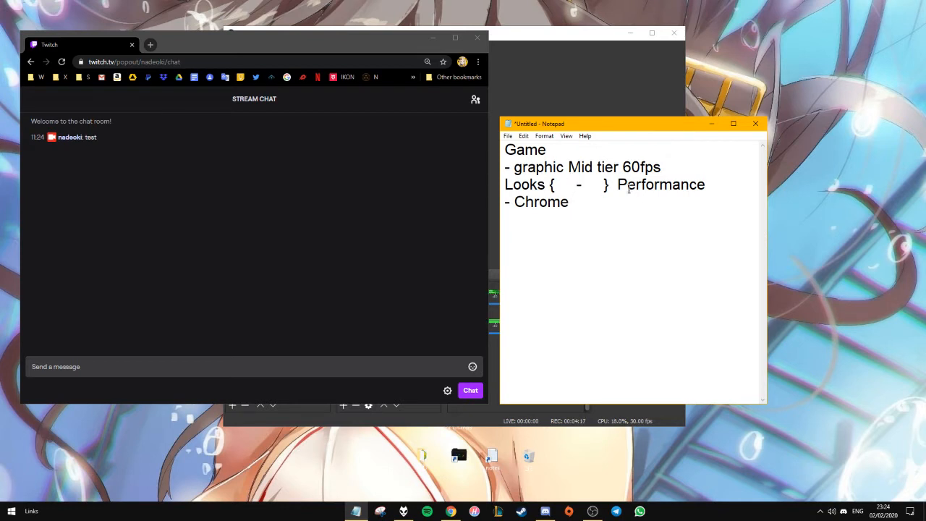
{"action": "left_click_drag", "start_coordinate": [559, 186], "coordinate": [502, 185]}
{"action": "left_click_drag", "start_coordinate": [601, 207], "coordinate": [488, 203]}
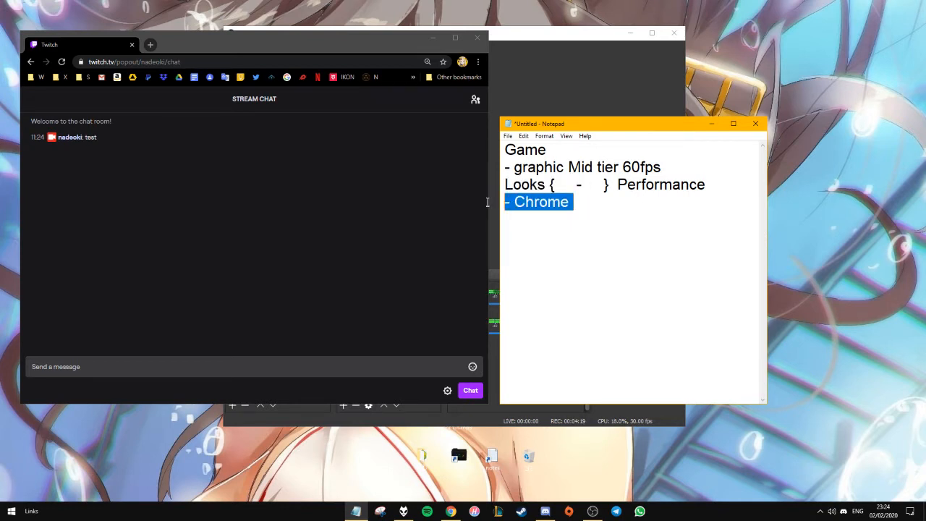
{"action": "left_click", "coordinate": [573, 214]}
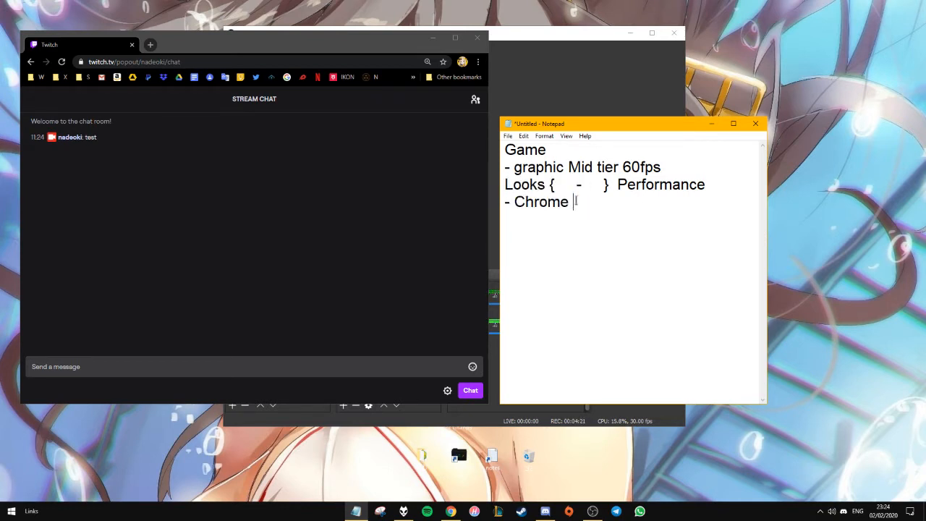
{"action": "left_click_drag", "start_coordinate": [576, 204], "coordinate": [499, 203]}
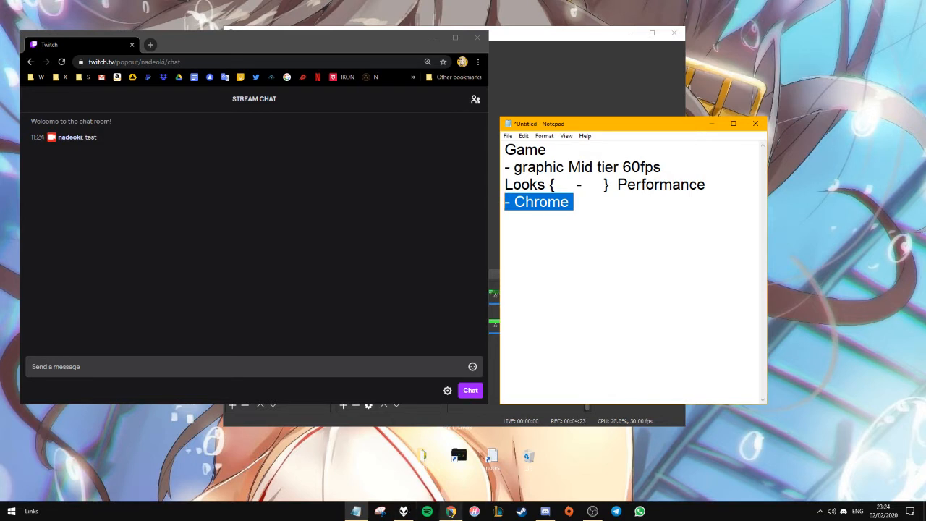
{"action": "left_click", "coordinate": [181, 135]}
{"action": "mouse_move", "coordinate": [236, 52]}
{"action": "left_mouse_down"}
{"action": "mouse_move", "coordinate": [248, 46]}
{"action": "mouse_move", "coordinate": [230, 65]}
{"action": "left_mouse_up"}
{"action": "left_click", "coordinate": [593, 211]}
{"action": "left_click", "coordinate": [564, 184]}
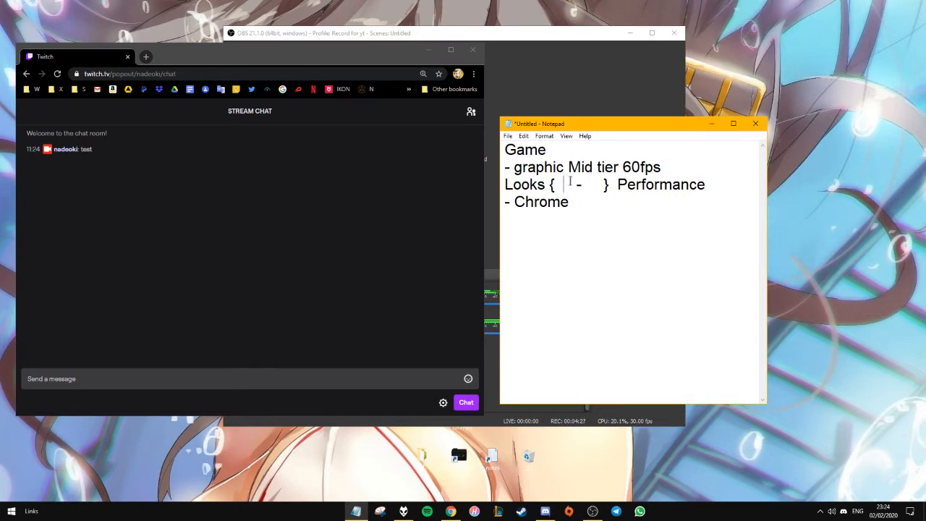
{"action": "left_click_drag", "start_coordinate": [548, 185], "coordinate": [505, 185]}
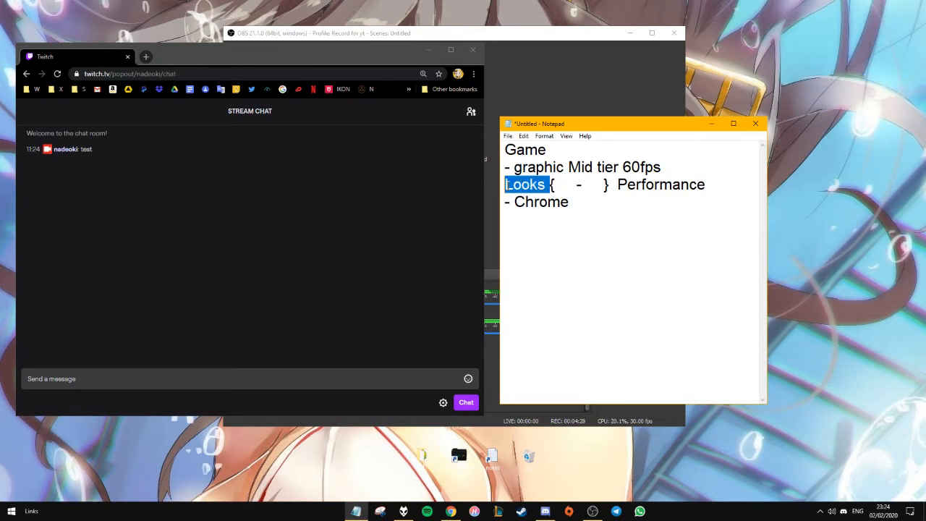
{"action": "left_click", "coordinate": [579, 185]}
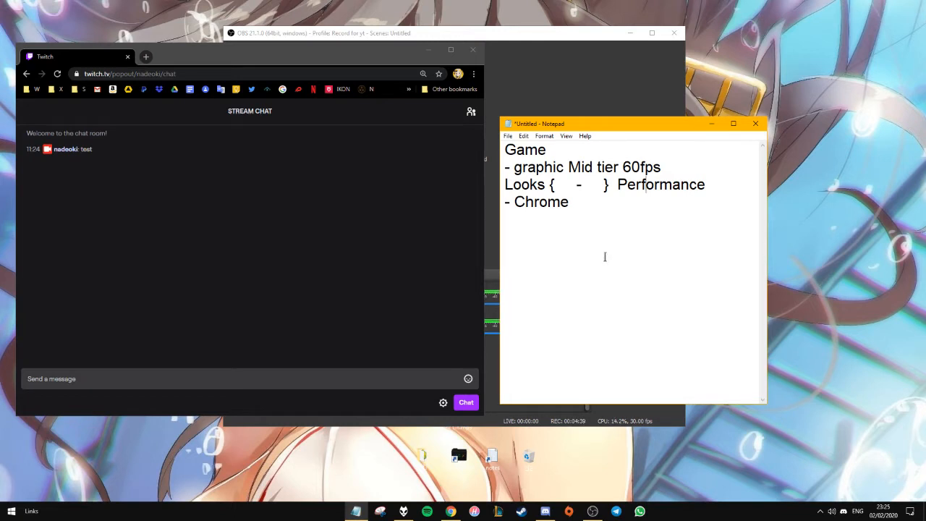
Add a new line with a dash below the "- Chrome" line in the note
{"action": "left_click", "coordinate": [679, 225]}
{"action": "key", "text": "Return"}
{"action": "left_click_drag", "start_coordinate": [569, 167], "coordinate": [650, 279]}
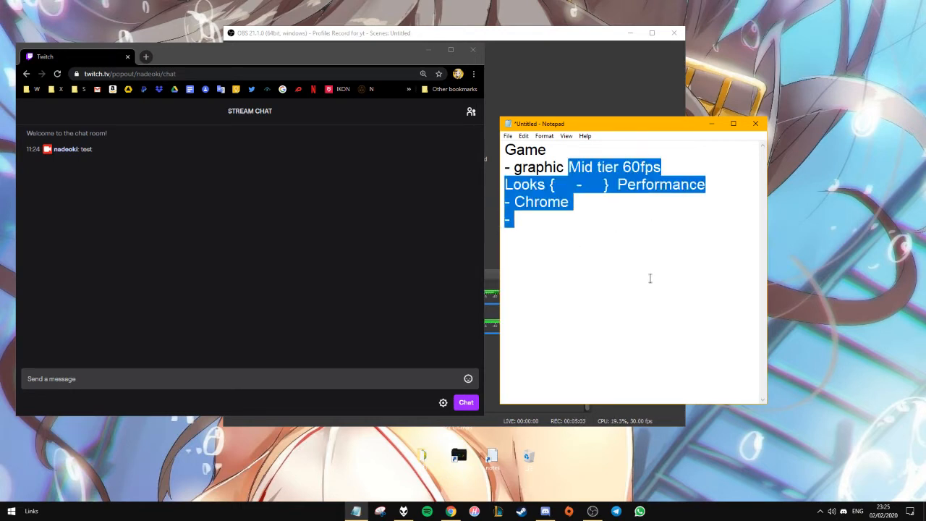
Replace "Chrome" with "multitasking" in the note
{"action": "double_click", "coordinate": [596, 209]}
{"action": "type", "text": "nm"}
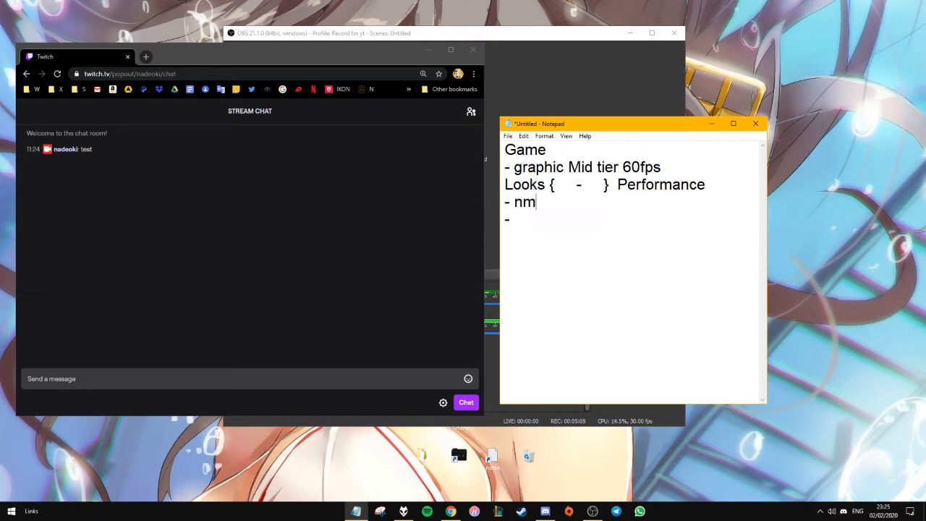
{"action": "key", "text": "BackSpace"}
{"action": "key", "text": "BackSpace"}
{"action": "type", "text": "multitasking"}
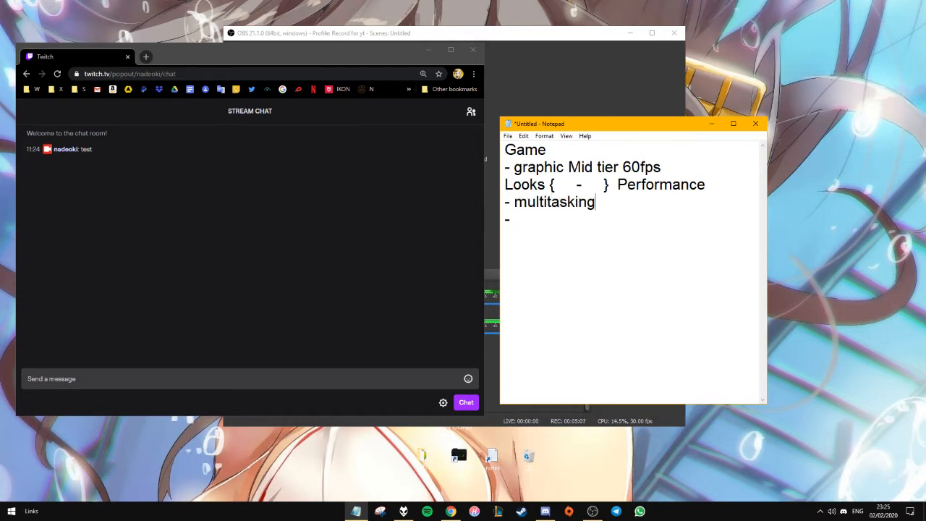
{"action": "key", "text": "Return"}
{"action": "type", "text": "#"}
{"action": "key", "text": "BackSpace"}
{"action": "key", "text": "Down"}
{"action": "key", "text": "End"}
Bring the OBS window to the front and enable its preview
{"action": "left_click_drag", "start_coordinate": [468, 31], "coordinate": [522, 28]}
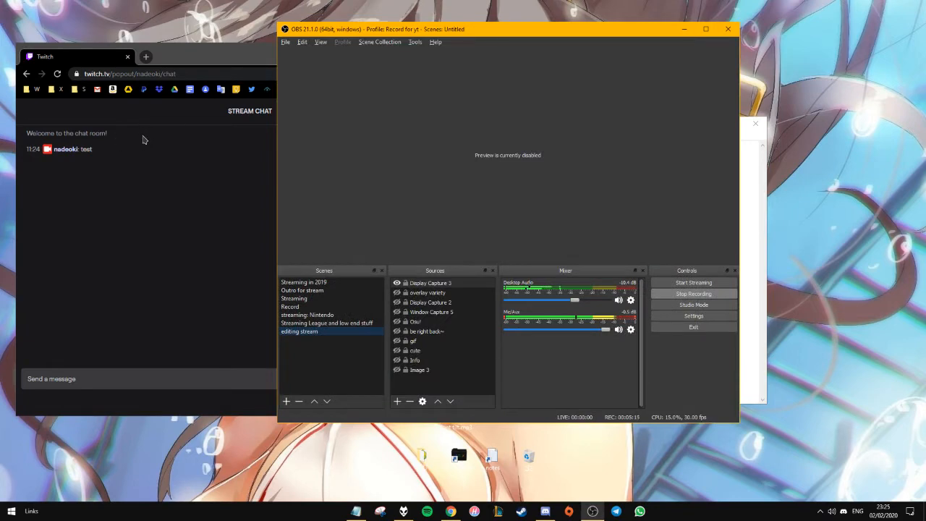
{"action": "mouse_move", "coordinate": [382, 29]}
{"action": "left_mouse_down"}
{"action": "mouse_move", "coordinate": [281, 47]}
{"action": "mouse_move", "coordinate": [382, 35]}
{"action": "left_mouse_up"}
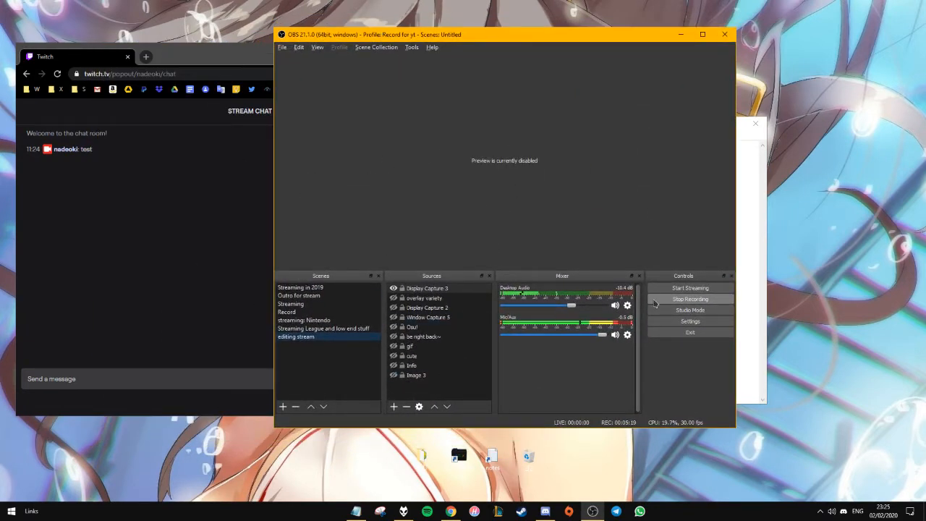
{"action": "right_click", "coordinate": [461, 166]}
{"action": "left_click", "coordinate": [492, 176]}
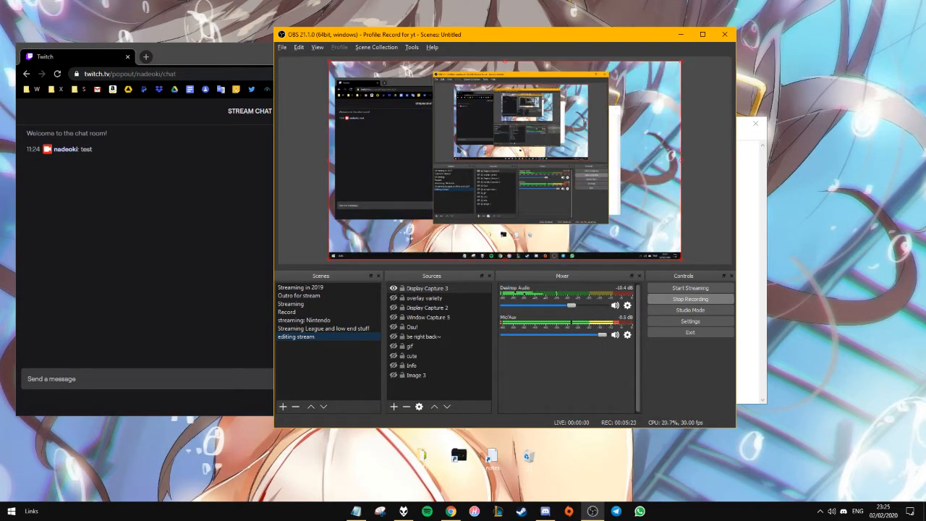
Narrow the OBS window and reposition it so the Twitch chat messages stay uncovered
{"action": "left_click_drag", "start_coordinate": [514, 42], "coordinate": [561, 39]}
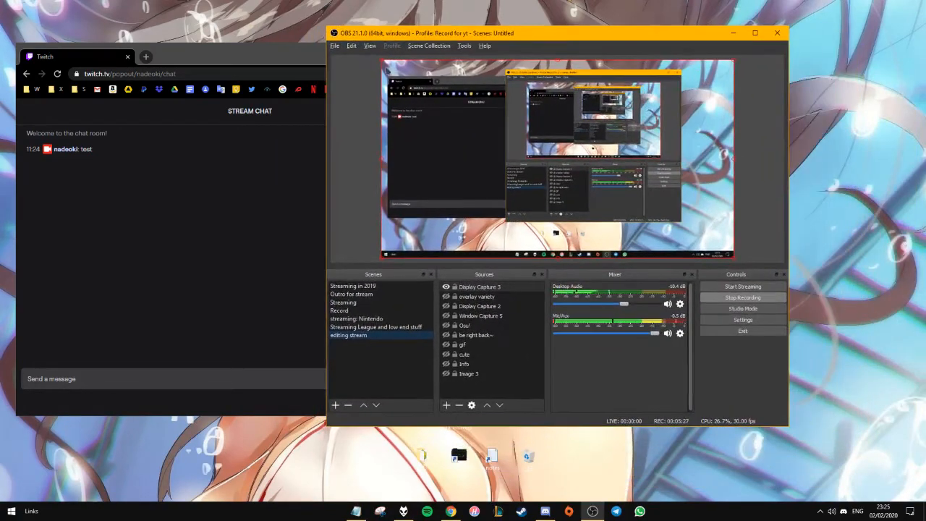
{"action": "left_click_drag", "start_coordinate": [413, 38], "coordinate": [350, 100]}
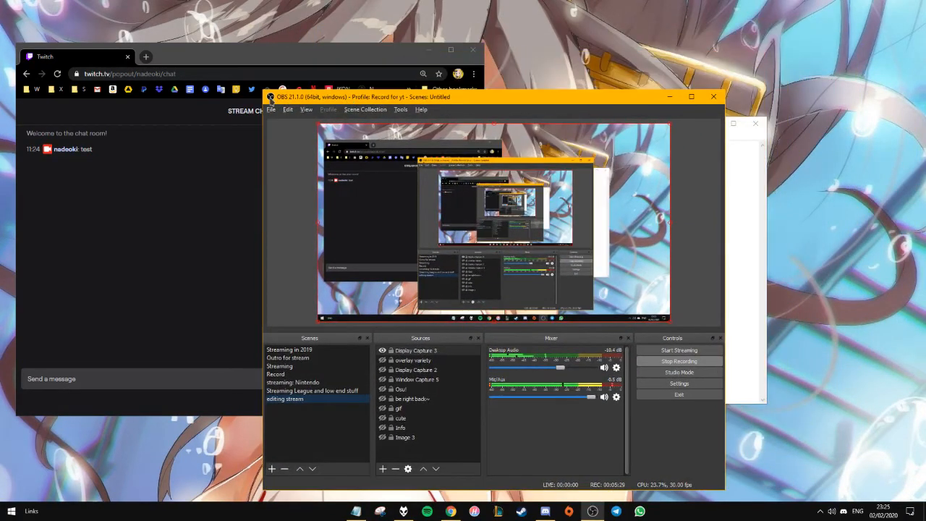
{"action": "left_click_drag", "start_coordinate": [263, 90], "coordinate": [382, 87]}
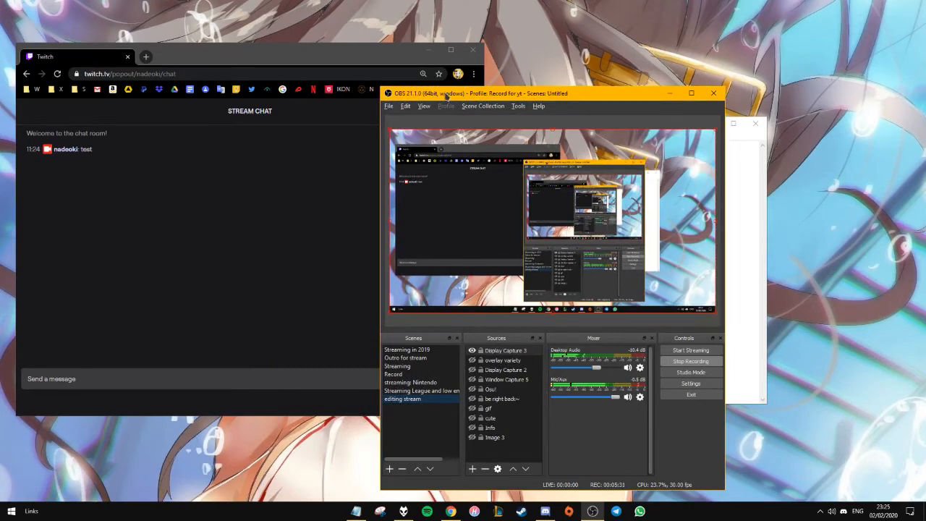
{"action": "mouse_move", "coordinate": [452, 86]}
{"action": "left_mouse_down"}
{"action": "mouse_move", "coordinate": [463, 108]}
{"action": "mouse_move", "coordinate": [465, 93]}
{"action": "left_mouse_up"}
{"action": "left_click_drag", "start_coordinate": [519, 106], "coordinate": [535, 56]}
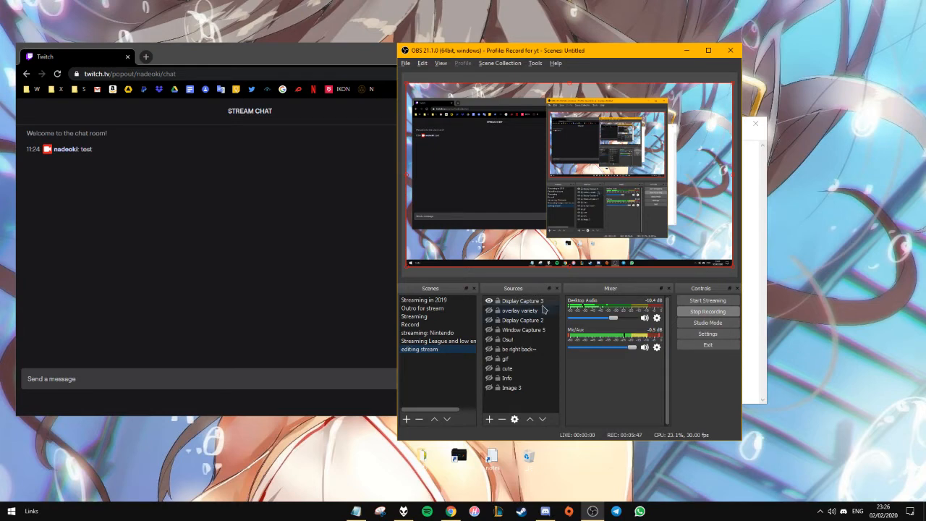
Open the OBS settings and examine the language and theme options on the General page
{"action": "left_click", "coordinate": [702, 335]}
{"action": "left_click_drag", "start_coordinate": [410, 69], "coordinate": [353, 68]}
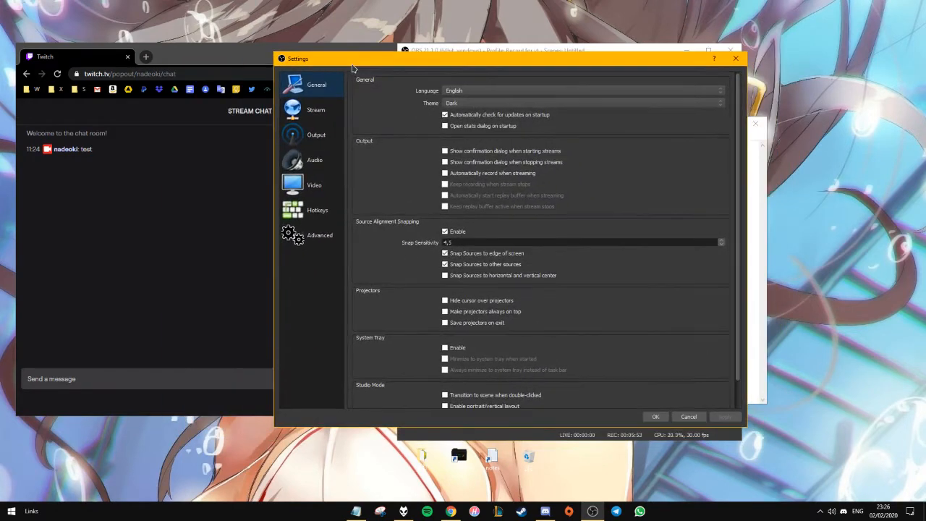
{"action": "left_click", "coordinate": [468, 100]}
{"action": "left_click", "coordinate": [469, 101]}
{"action": "left_click", "coordinate": [463, 105]}
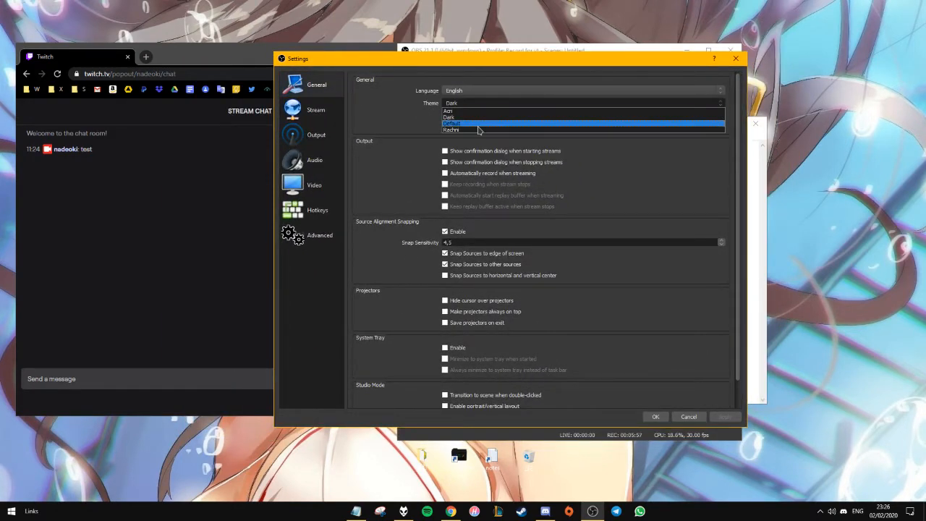
{"action": "left_click", "coordinate": [472, 90]}
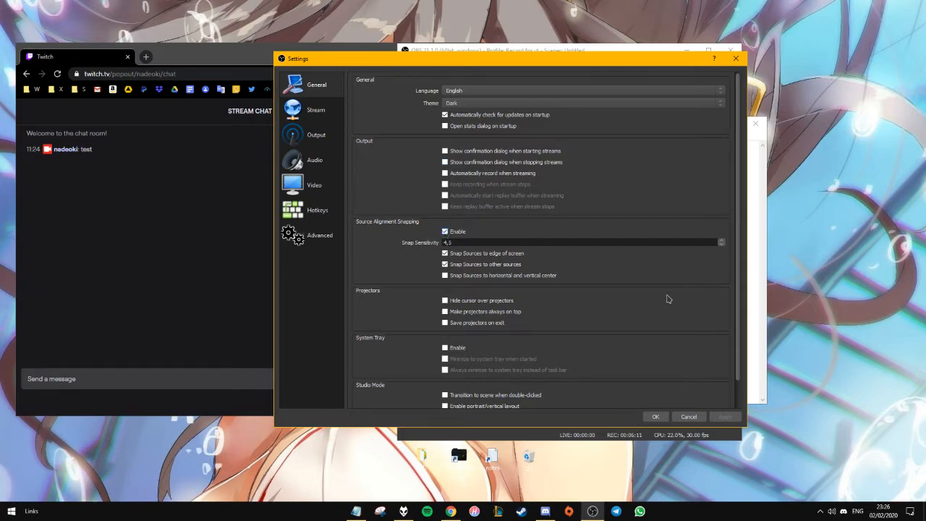
Close the settings, view the OBS window maximized, and restore it to its smaller size
{"action": "left_click", "coordinate": [662, 416]}
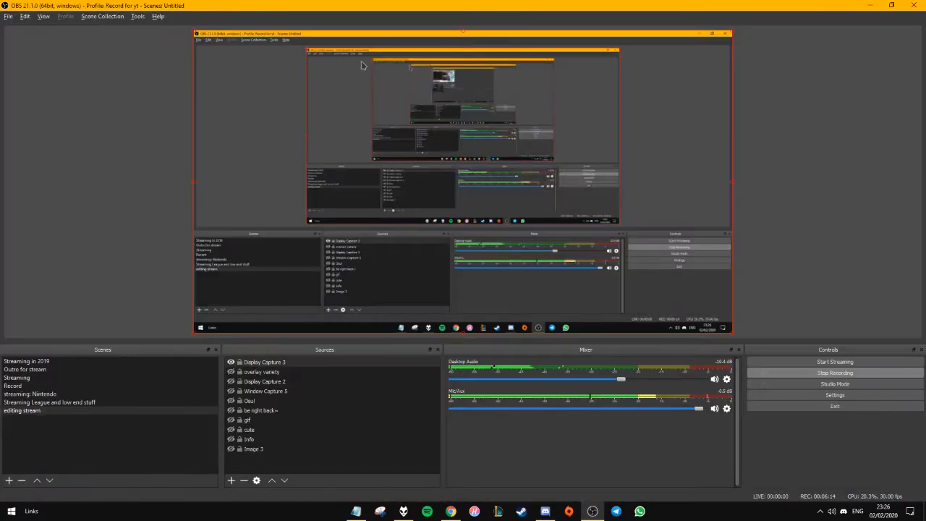
{"action": "left_click", "coordinate": [709, 50]}
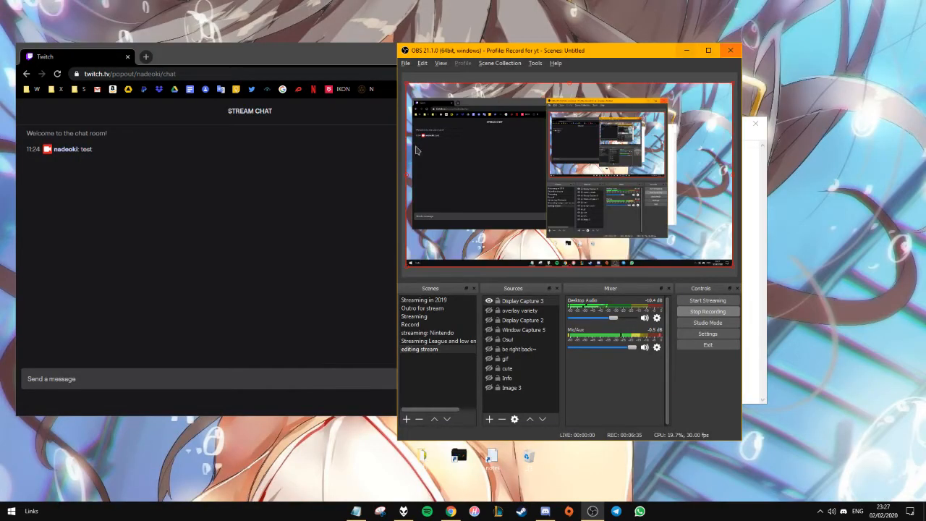
{"action": "left_click", "coordinate": [891, 5]}
Reopen the OBS settings and review the remaining General options down to Studio Mode
{"action": "left_click", "coordinate": [707, 333]}
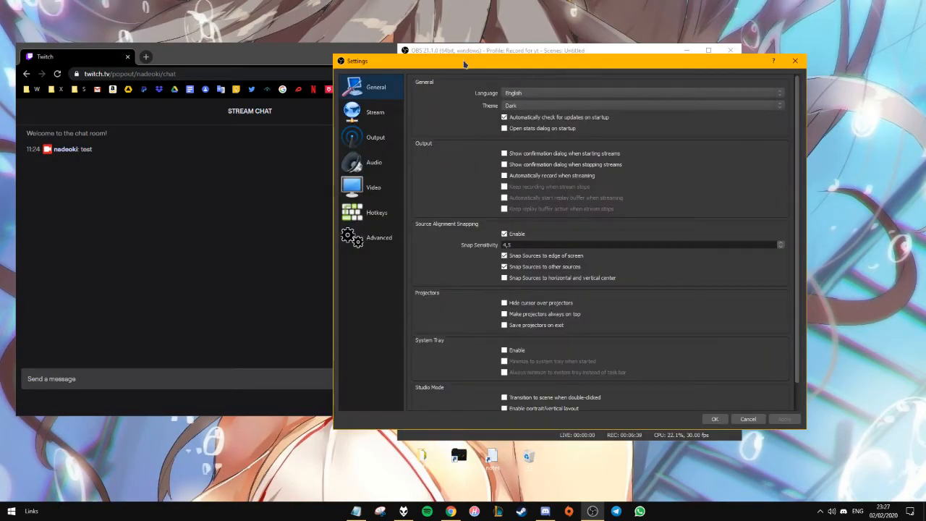
{"action": "left_click_drag", "start_coordinate": [464, 64], "coordinate": [437, 45]}
{"action": "scroll", "coordinate": [498, 222], "scroll_direction": "down", "scroll_amount": 1}
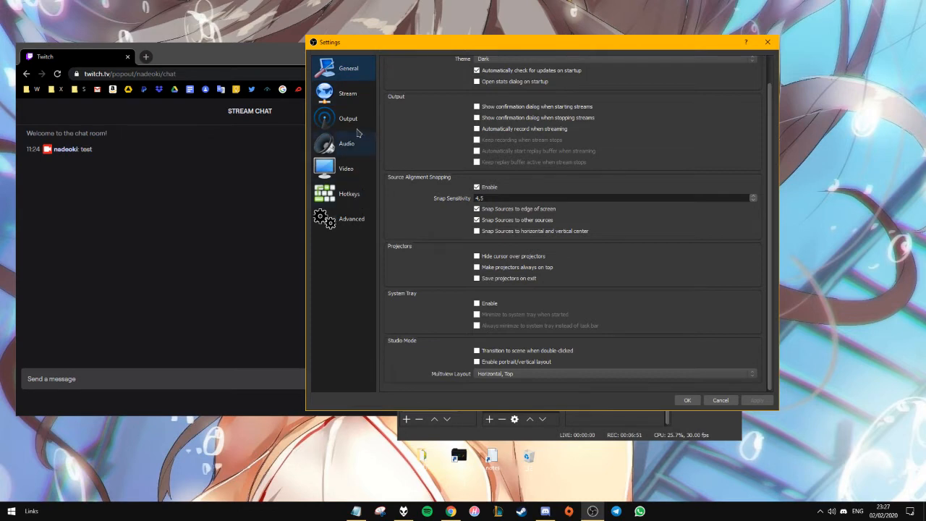
Open the OBS Stream settings and examine the stream type and the list of available streaming services
{"action": "left_click", "coordinate": [351, 101]}
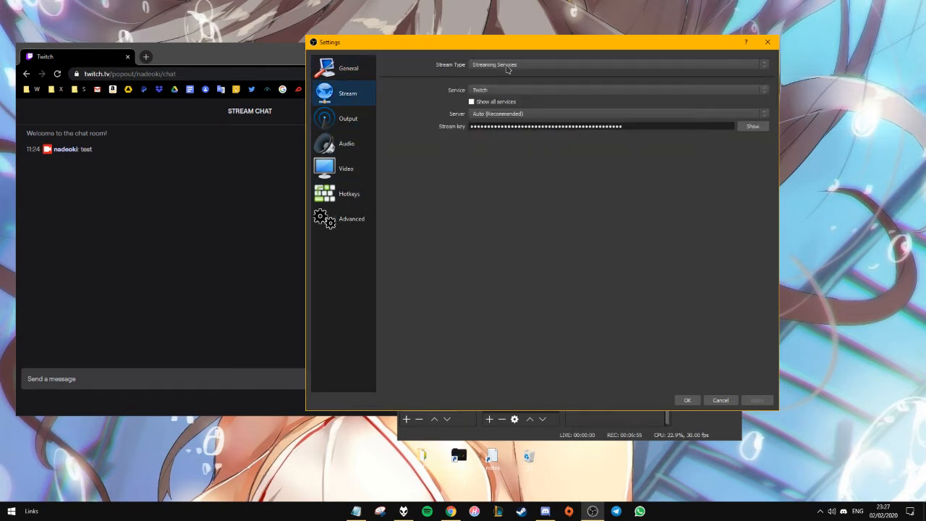
{"action": "left_click", "coordinate": [508, 68]}
{"action": "left_click", "coordinate": [509, 73]}
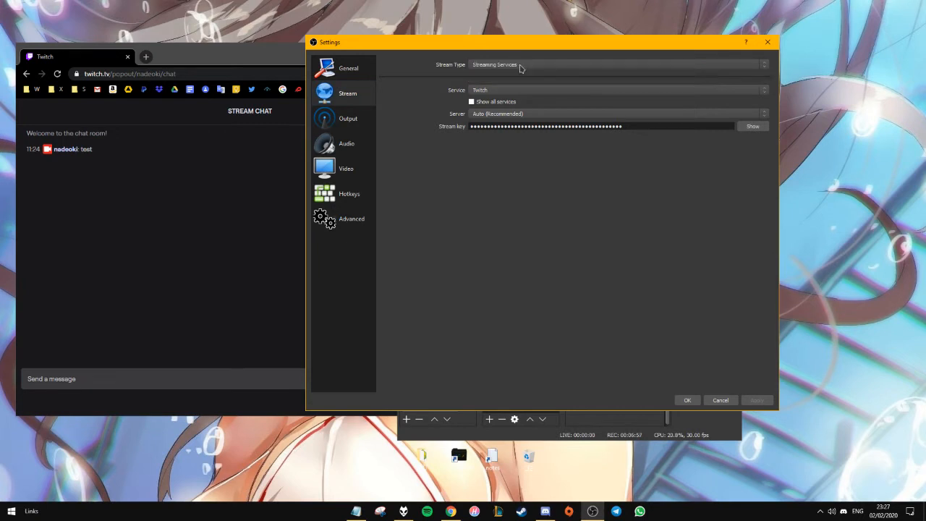
{"action": "left_click", "coordinate": [510, 91]}
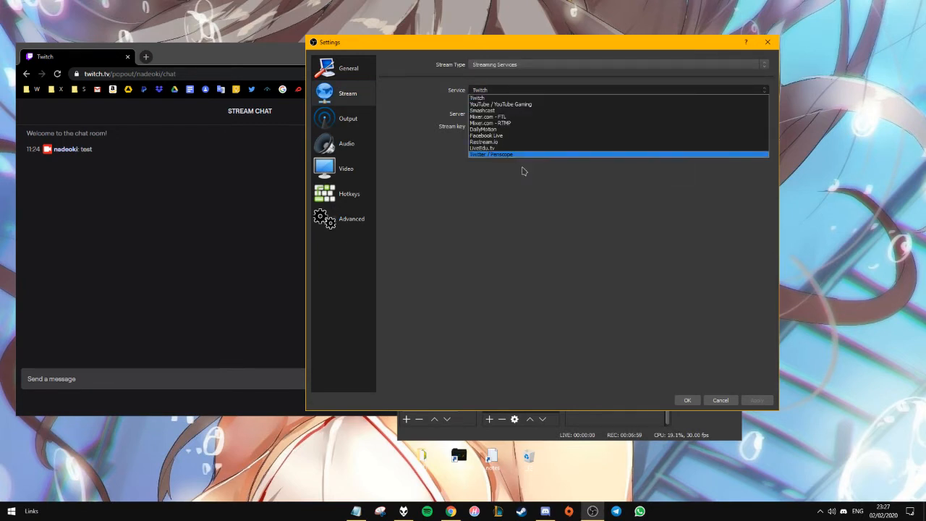
{"action": "left_click", "coordinate": [519, 95]}
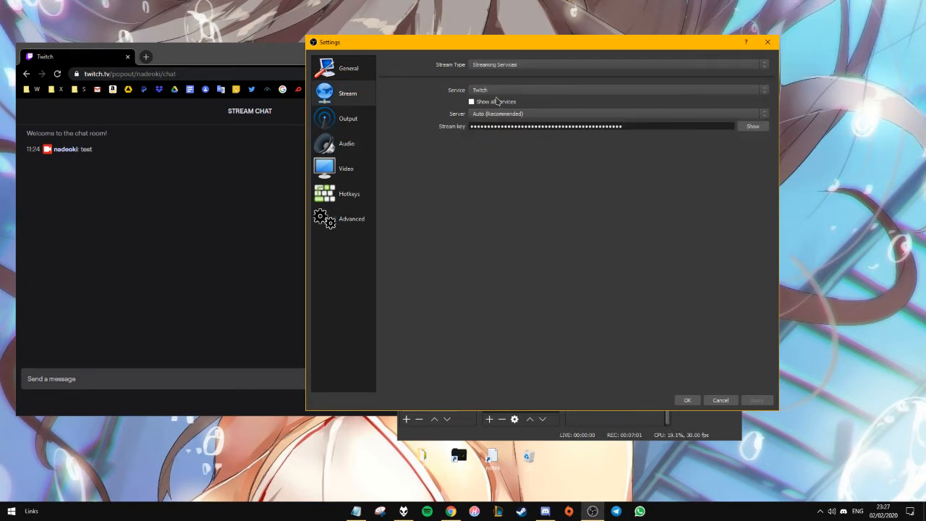
Switch to Chrome, maximize its window, and open the Twitch home page in a new tab
{"action": "left_click", "coordinate": [450, 511]}
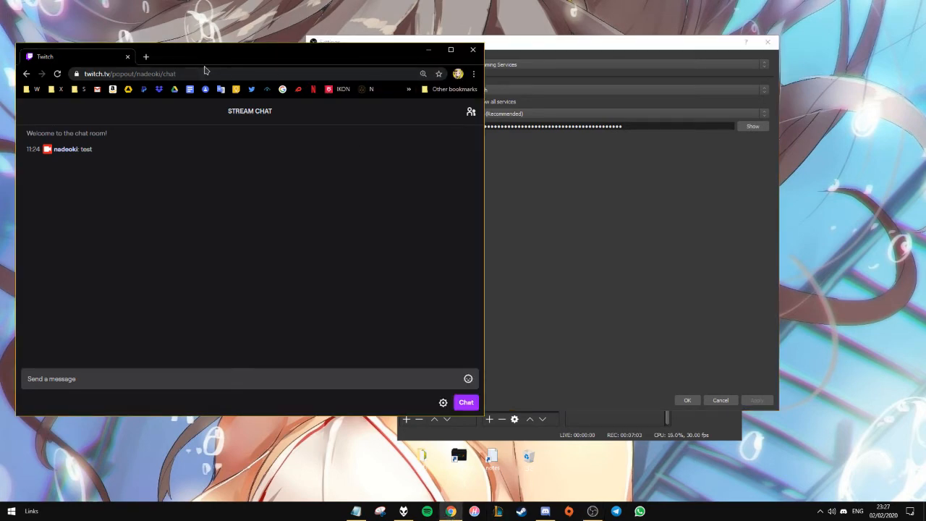
{"action": "left_click_drag", "start_coordinate": [217, 52], "coordinate": [258, 0]}
{"action": "left_click", "coordinate": [129, 8]}
{"action": "type", "text": "tw"}
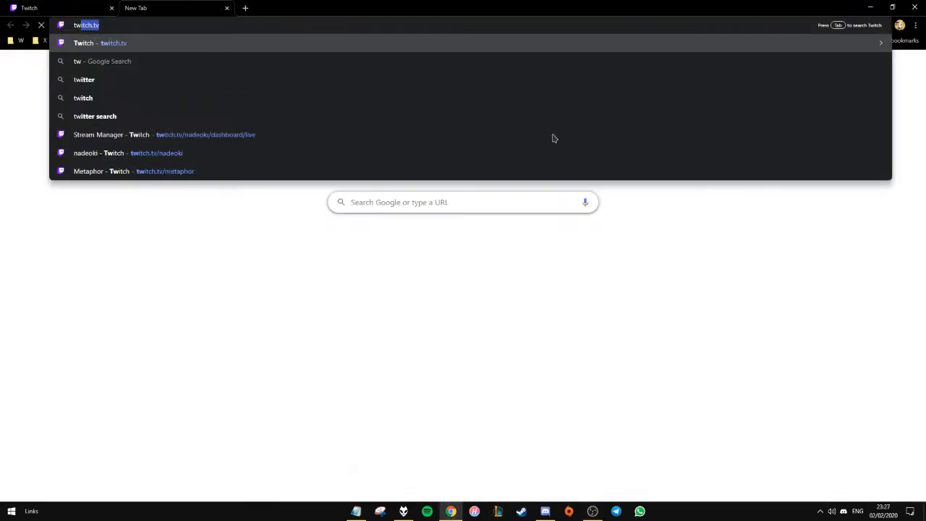
{"action": "type", "text": "itch"}
{"action": "key", "text": "Return"}
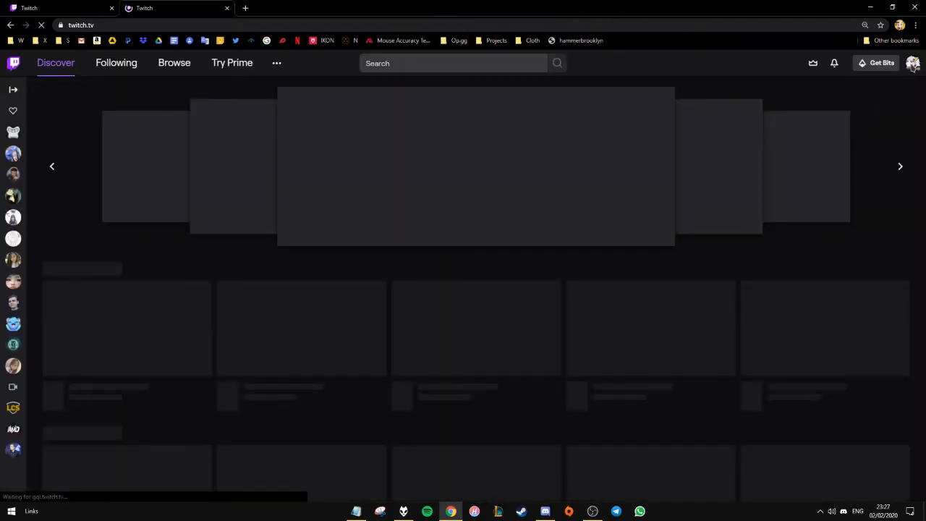
Open the Twitch account settings and look through the Profile page
{"action": "left_click", "coordinate": [913, 65]}
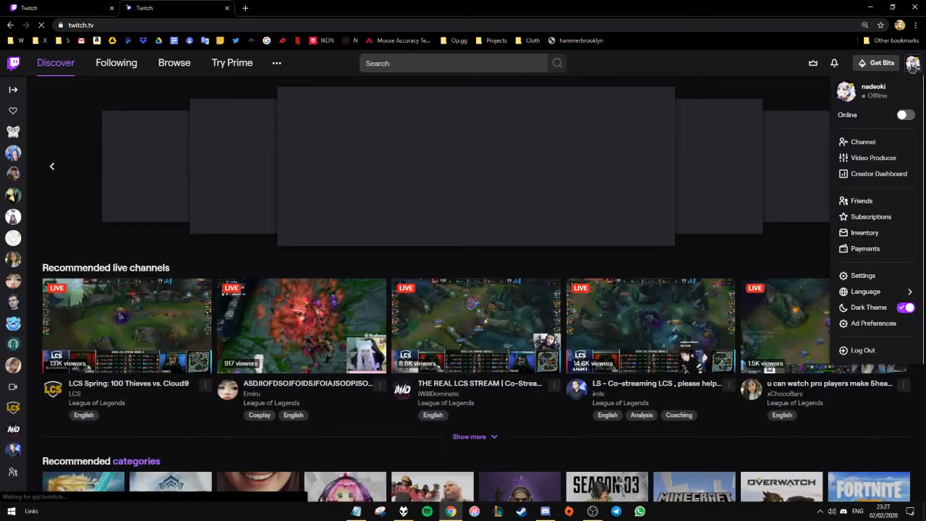
{"action": "left_click", "coordinate": [870, 276]}
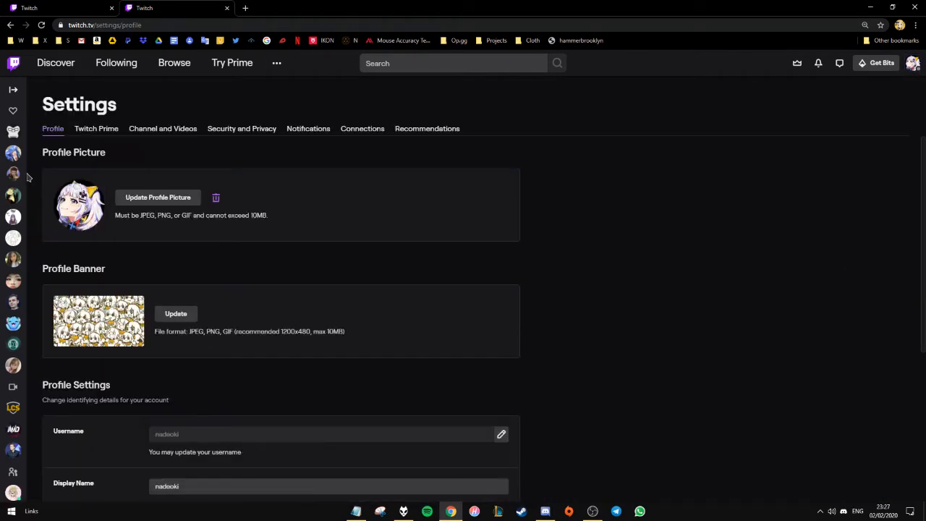
{"action": "scroll", "coordinate": [615, 133], "scroll_direction": "down", "scroll_amount": 1}
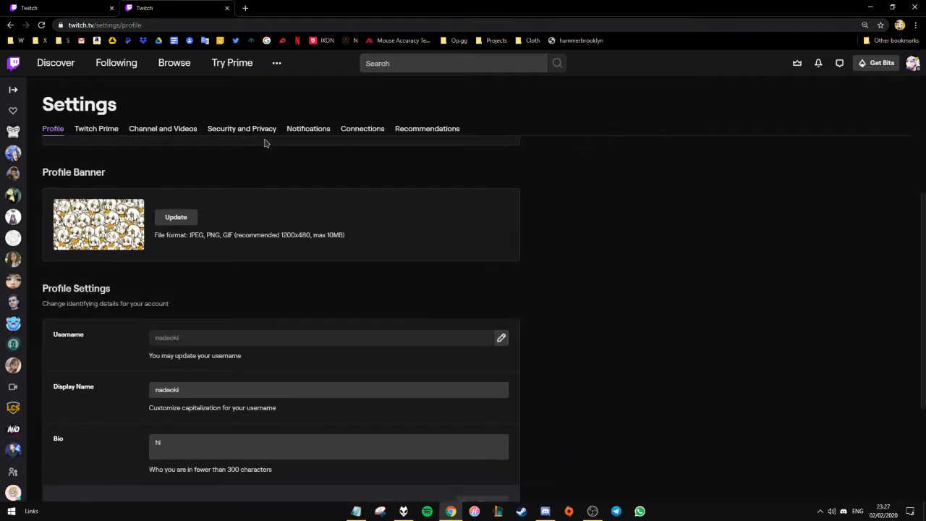
Open the Twitch Creator Dashboard and look over its home page
{"action": "left_click", "coordinate": [910, 67]}
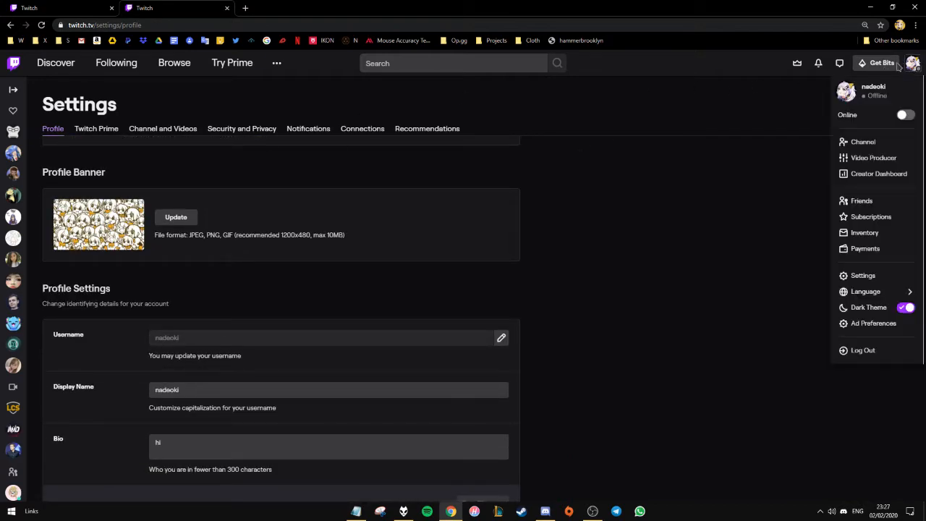
{"action": "left_click", "coordinate": [886, 181]}
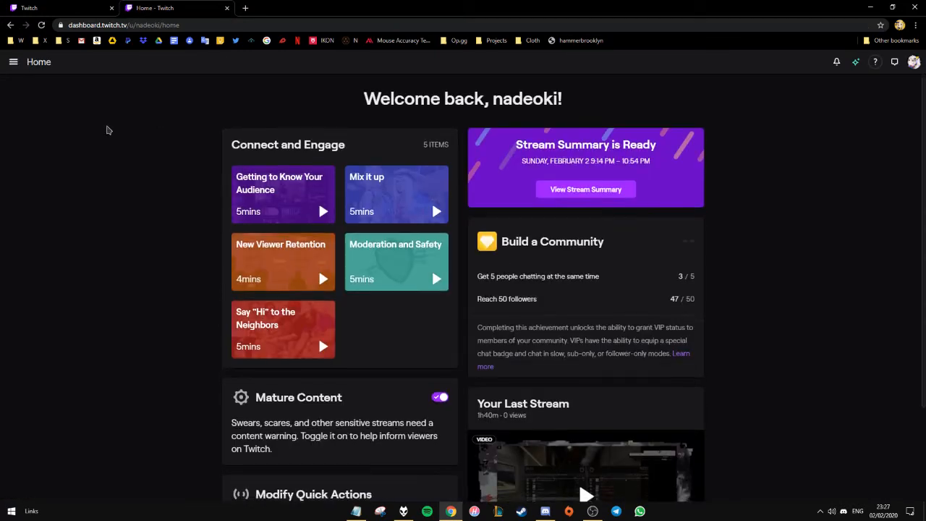
{"action": "scroll", "coordinate": [108, 129], "scroll_direction": "down", "scroll_amount": 2}
{"action": "scroll", "coordinate": [114, 130], "scroll_direction": "up", "scroll_amount": 2}
Visit the Stream Manager and open the Channel preferences page of the Creator Dashboard
{"action": "left_click", "coordinate": [13, 63]}
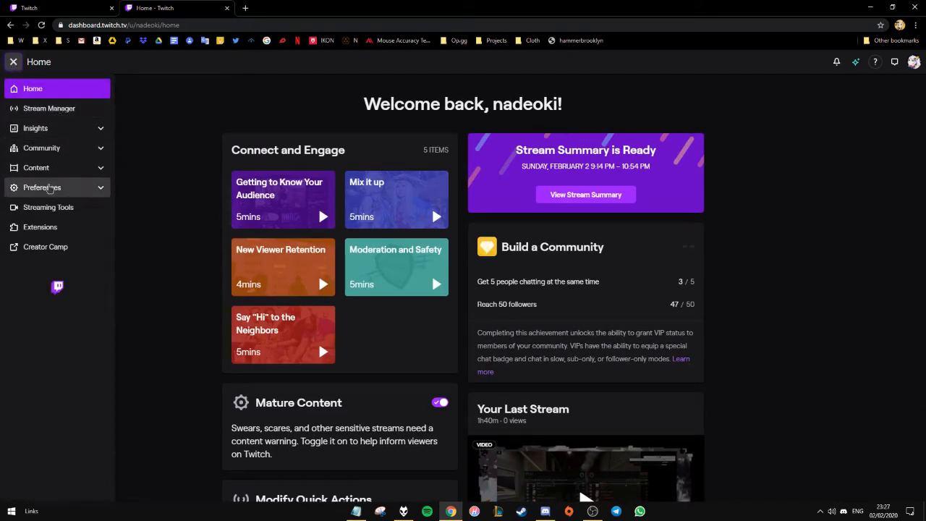
{"action": "left_click", "coordinate": [58, 110]}
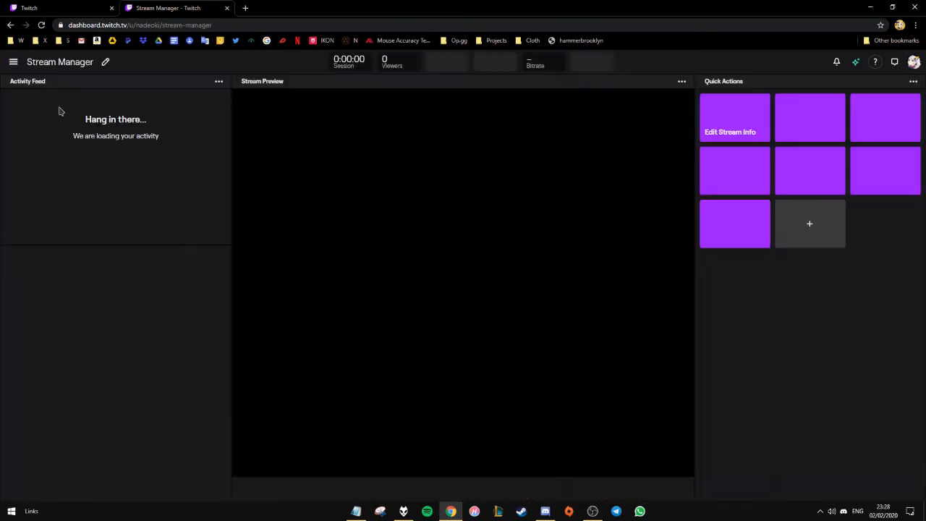
{"action": "left_click", "coordinate": [13, 62]}
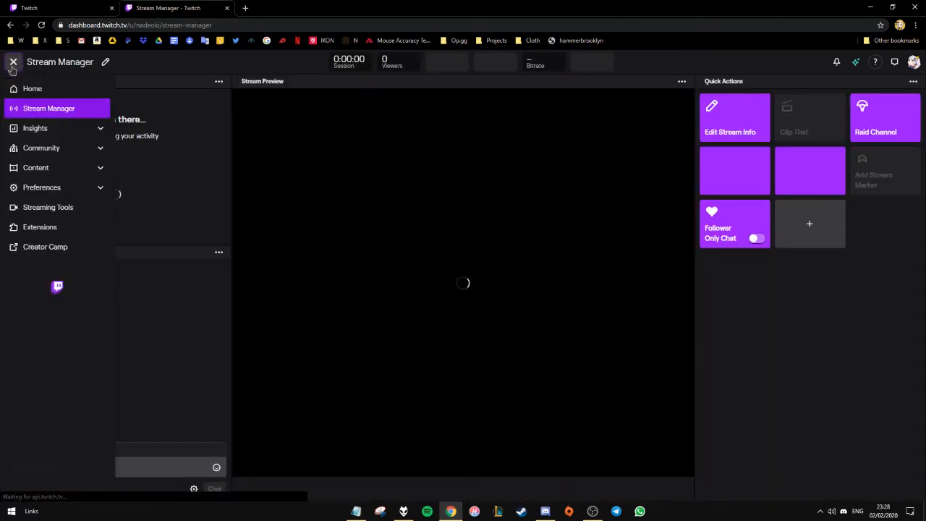
{"action": "left_click", "coordinate": [51, 187]}
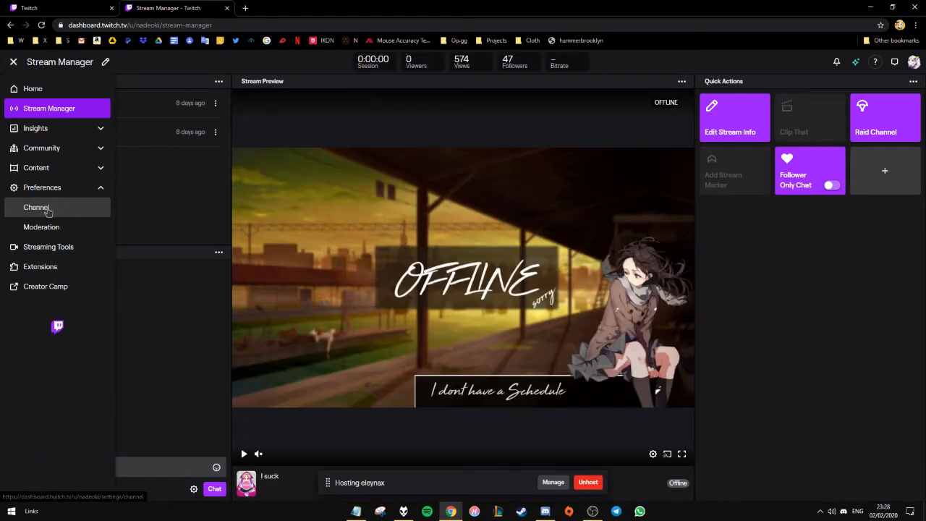
{"action": "left_click", "coordinate": [37, 208]}
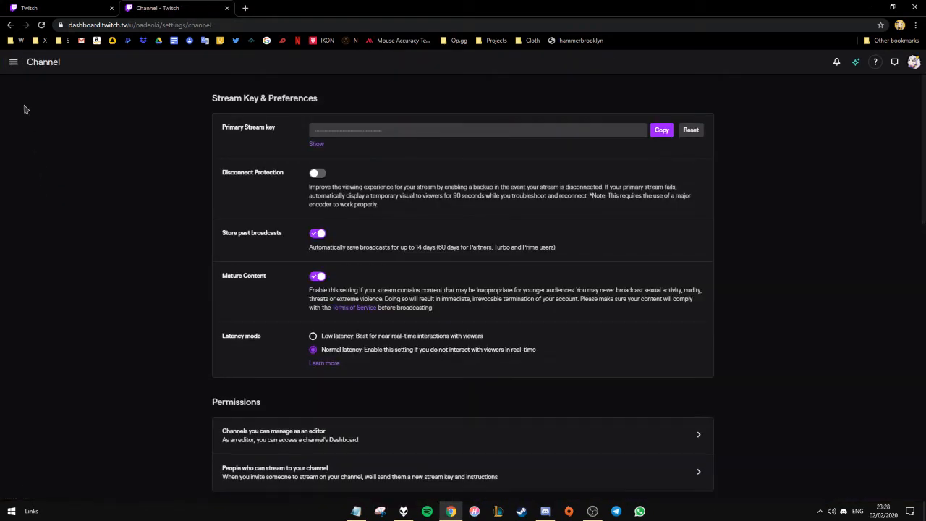
Highlight the web address of the Channel preferences page to point out its settings/channel path
{"action": "left_click_drag", "start_coordinate": [283, 26], "coordinate": [60, 26]}
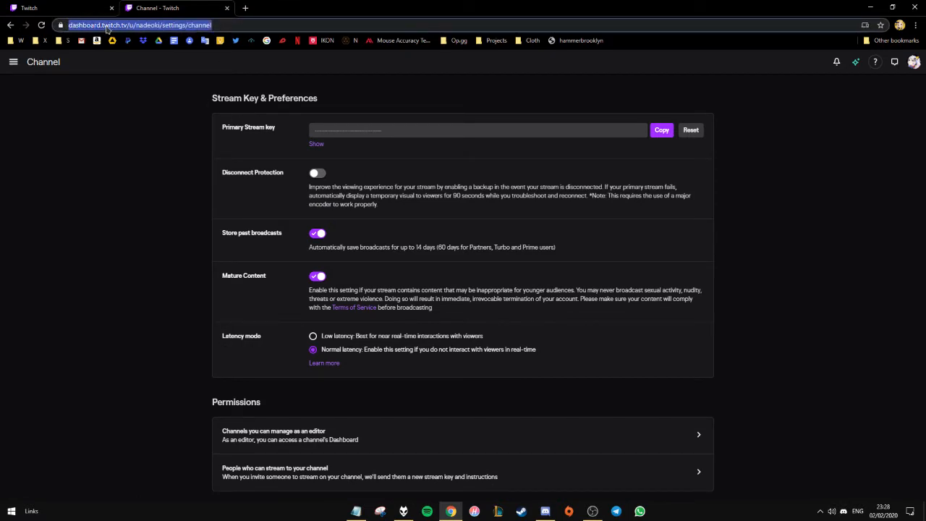
{"action": "left_click", "coordinate": [148, 23]}
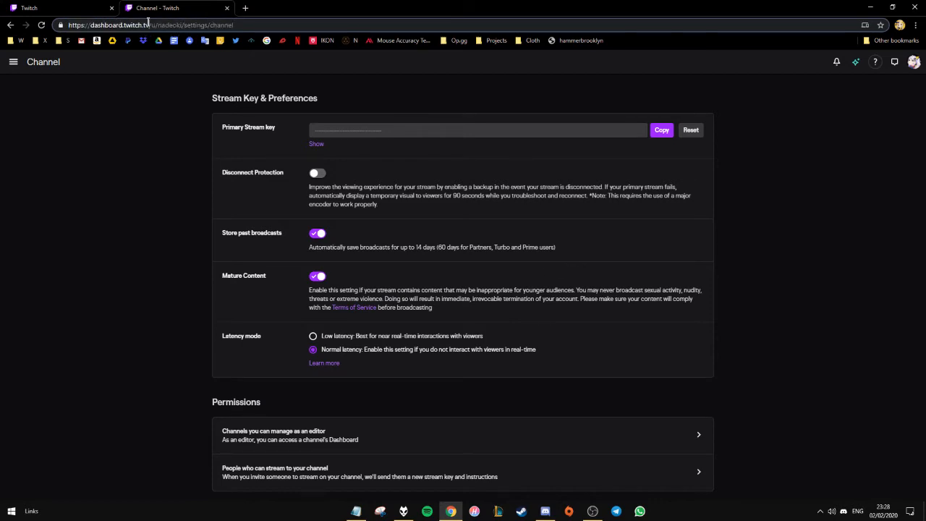
{"action": "left_click_drag", "start_coordinate": [191, 29], "coordinate": [239, 30]}
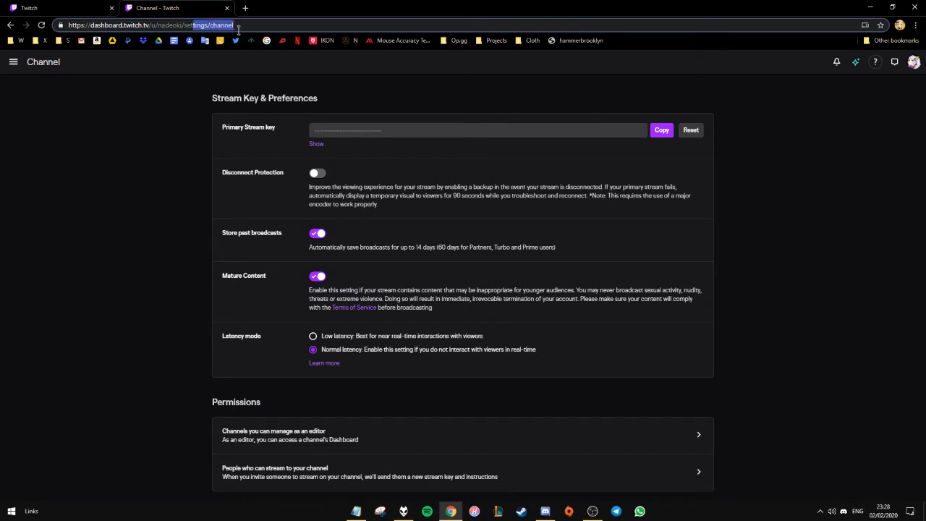
{"action": "left_click", "coordinate": [153, 108]}
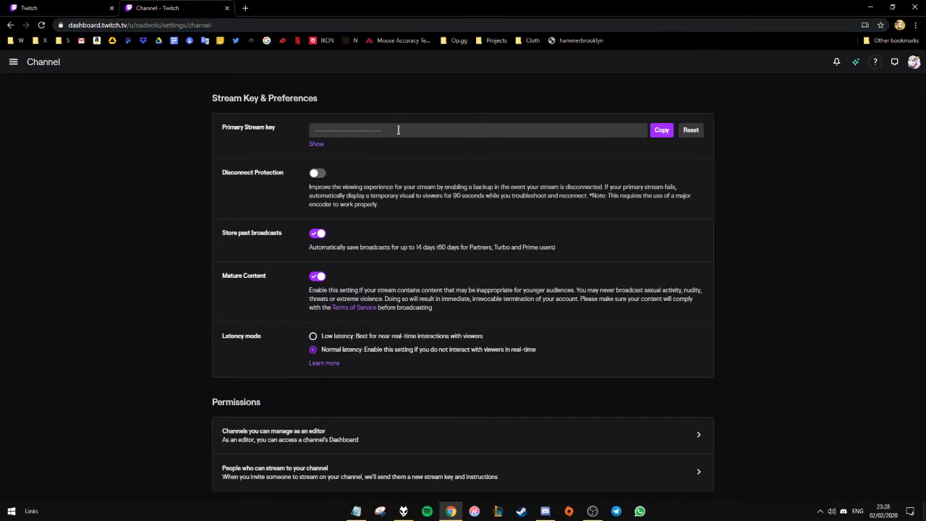
Highlight the masked Primary Stream key on the Channel page to show where it is found, keeping it hidden
{"action": "left_click_drag", "start_coordinate": [398, 128], "coordinate": [202, 129]}
{"action": "left_click", "coordinate": [203, 129]}
{"action": "left_click_drag", "start_coordinate": [388, 129], "coordinate": [293, 129]}
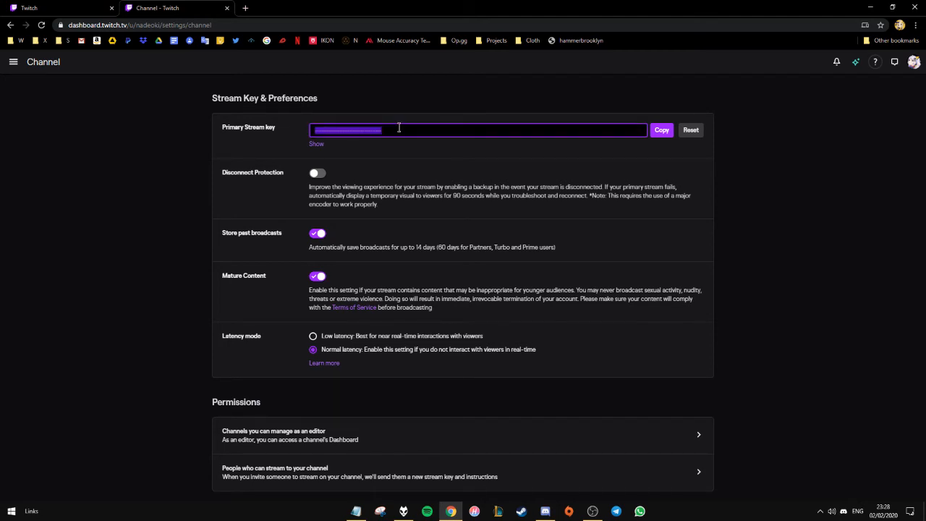
{"action": "left_click", "coordinate": [162, 162]}
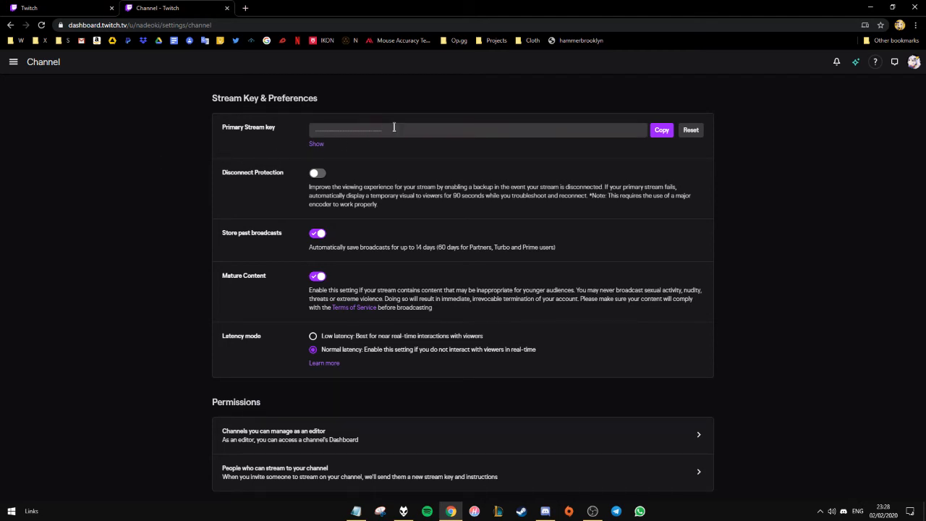
{"action": "left_click_drag", "start_coordinate": [395, 128], "coordinate": [291, 134]}
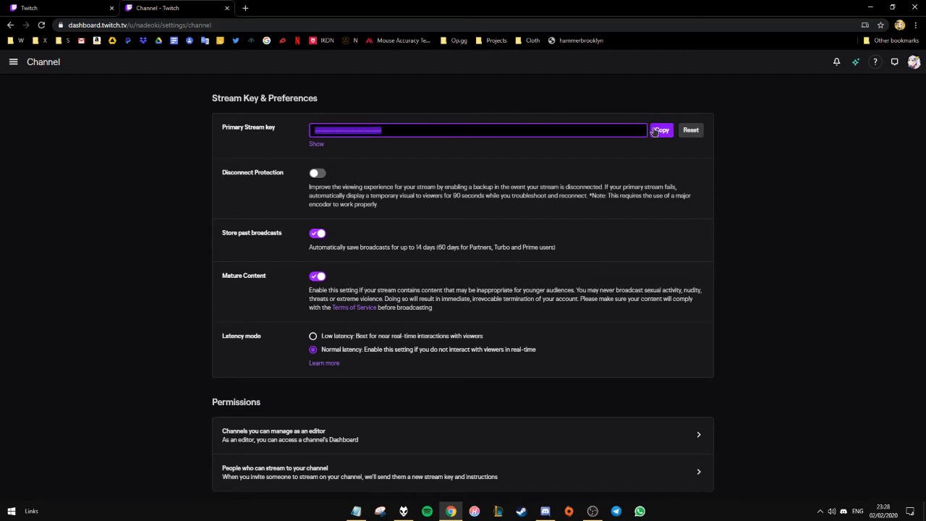
{"action": "left_click", "coordinate": [191, 146]}
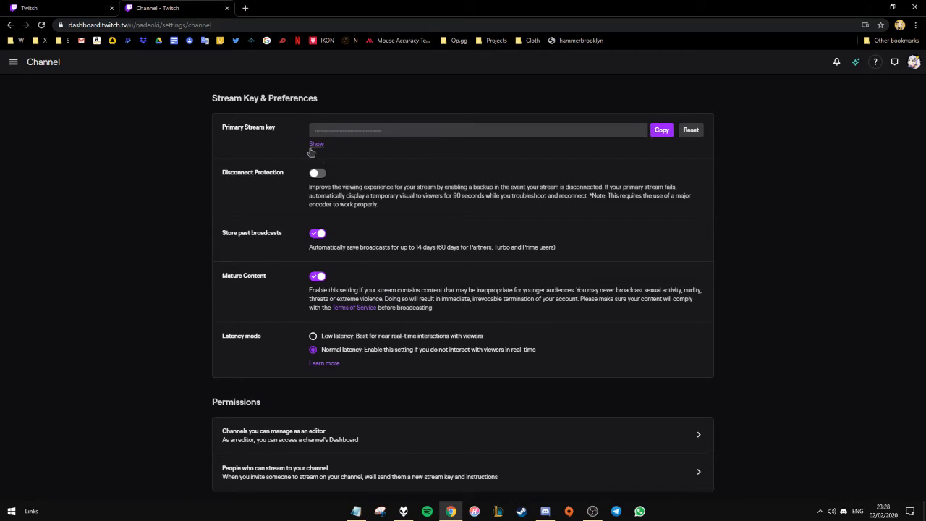
{"action": "left_click_drag", "start_coordinate": [391, 129], "coordinate": [315, 128]}
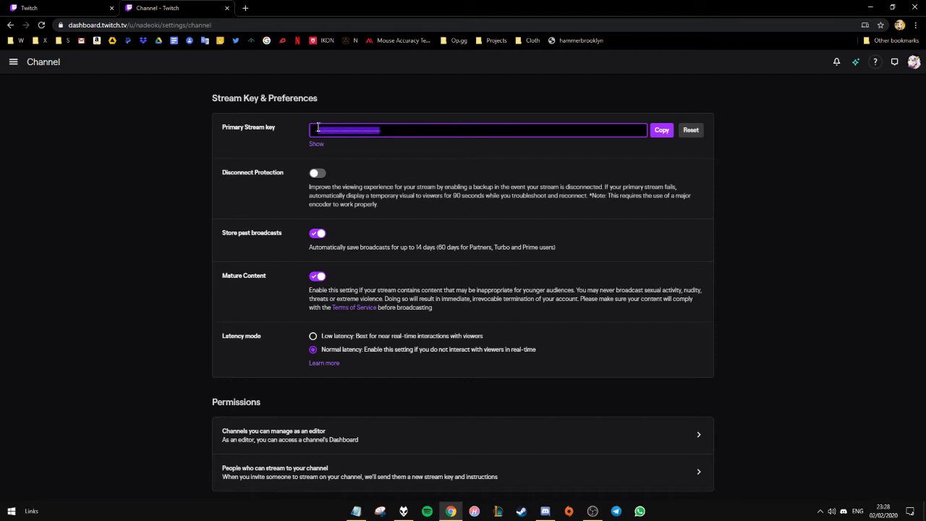
{"action": "left_click", "coordinate": [396, 130]}
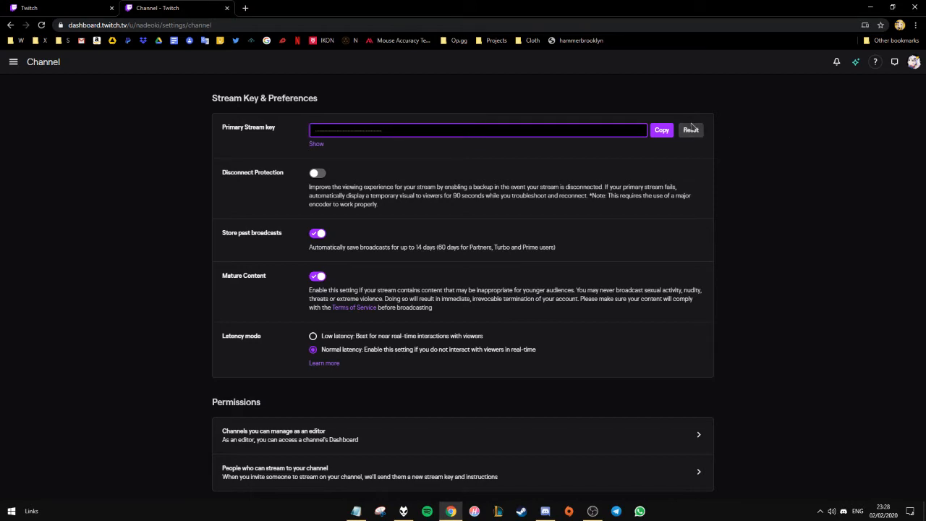
{"action": "left_click", "coordinate": [789, 165]}
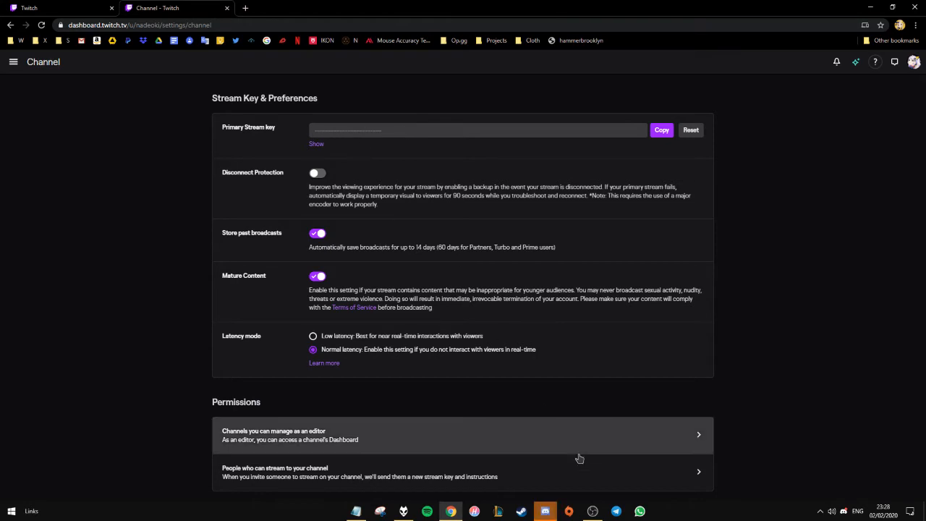
Switch back to the OBS Stream settings, highlight the stream key, and review the server list, keeping Auto (Recommended)
{"action": "left_click", "coordinate": [593, 511]}
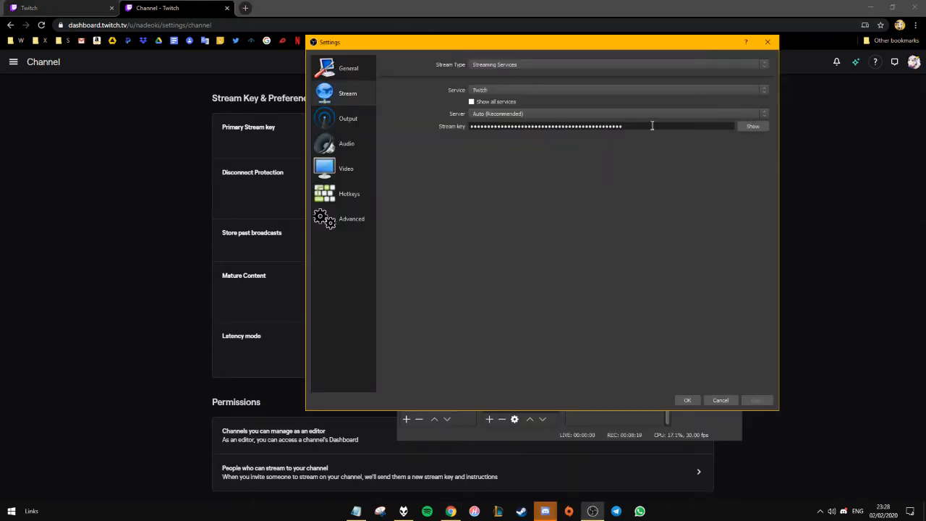
{"action": "left_click_drag", "start_coordinate": [652, 126], "coordinate": [405, 129]}
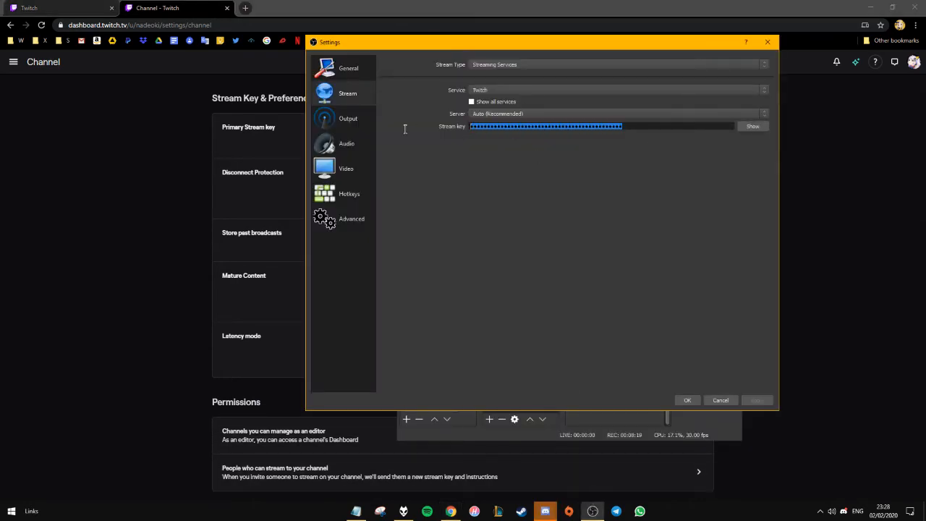
{"action": "left_click", "coordinate": [509, 115]}
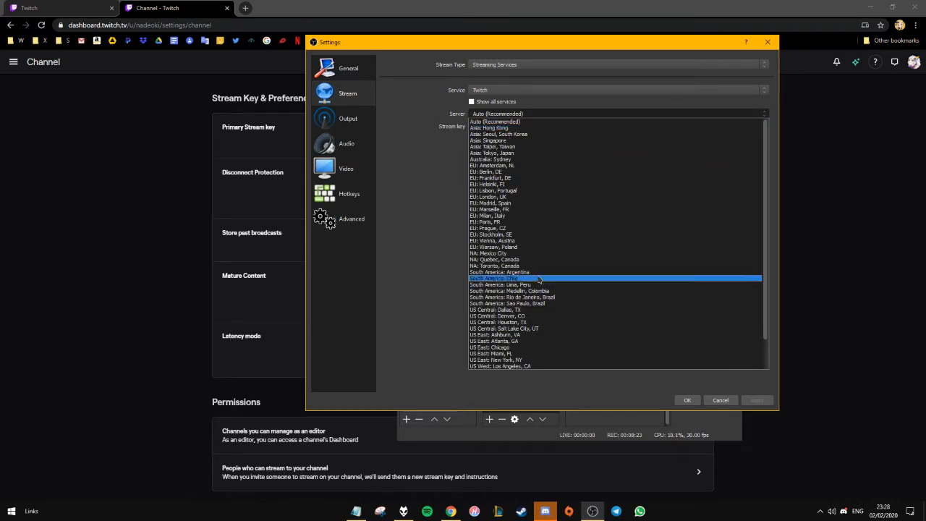
{"action": "left_click", "coordinate": [500, 121]}
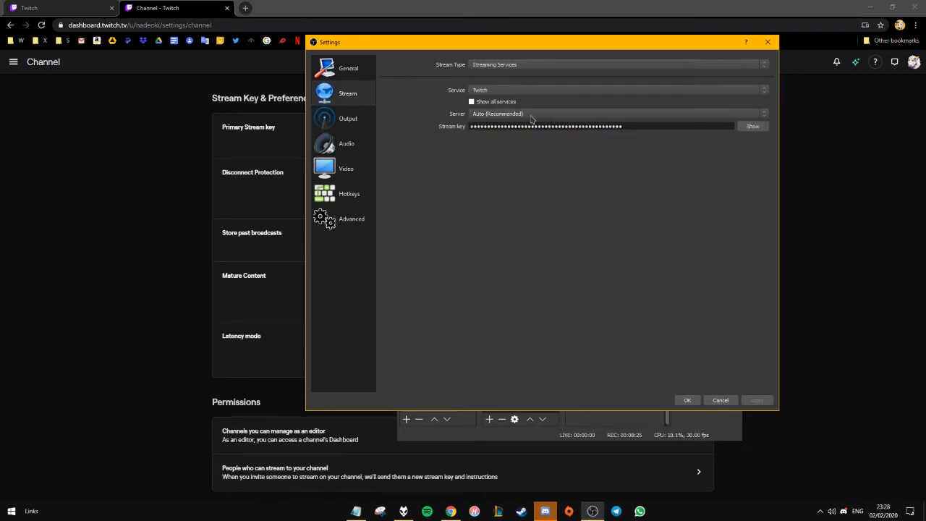
{"action": "left_click", "coordinate": [531, 116]}
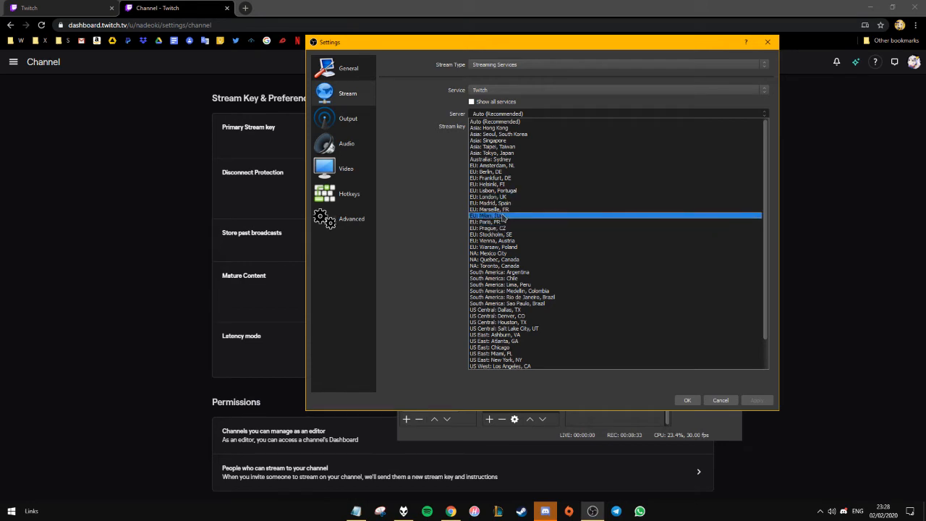
Close the OBS settings without saving and reopen them from the main window
{"action": "left_click", "coordinate": [720, 394]}
{"action": "left_click", "coordinate": [721, 400]}
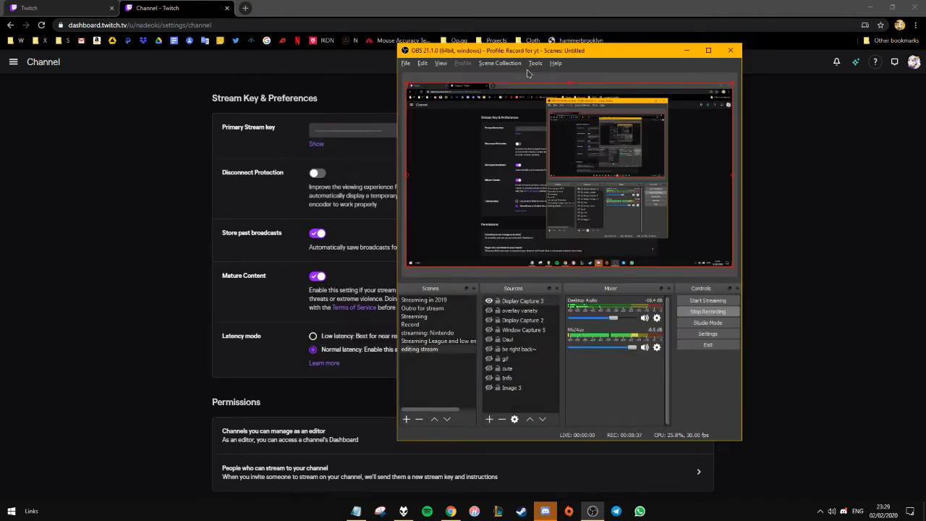
{"action": "left_click", "coordinate": [708, 334]}
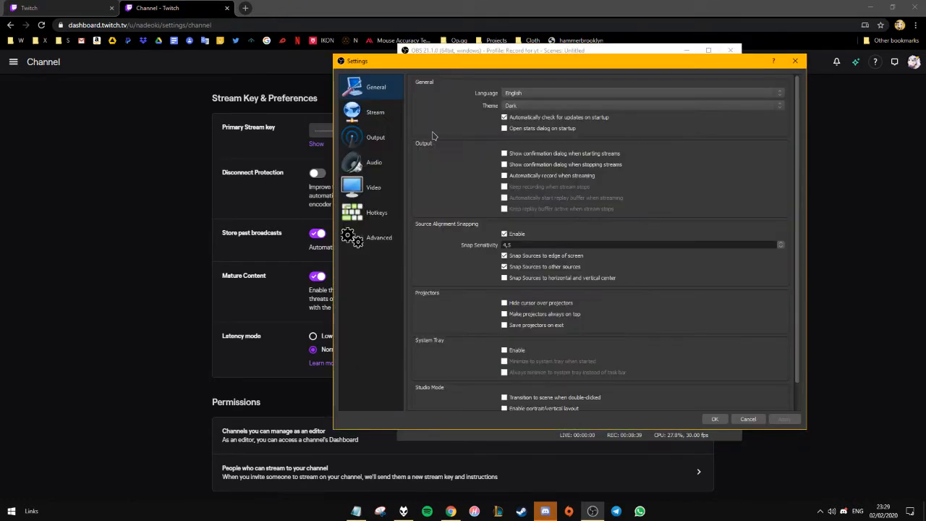
Open the Output settings and look through the Streaming, Recording, Audio and Replay Buffer options
{"action": "left_click", "coordinate": [382, 115]}
{"action": "left_click", "coordinate": [373, 147]}
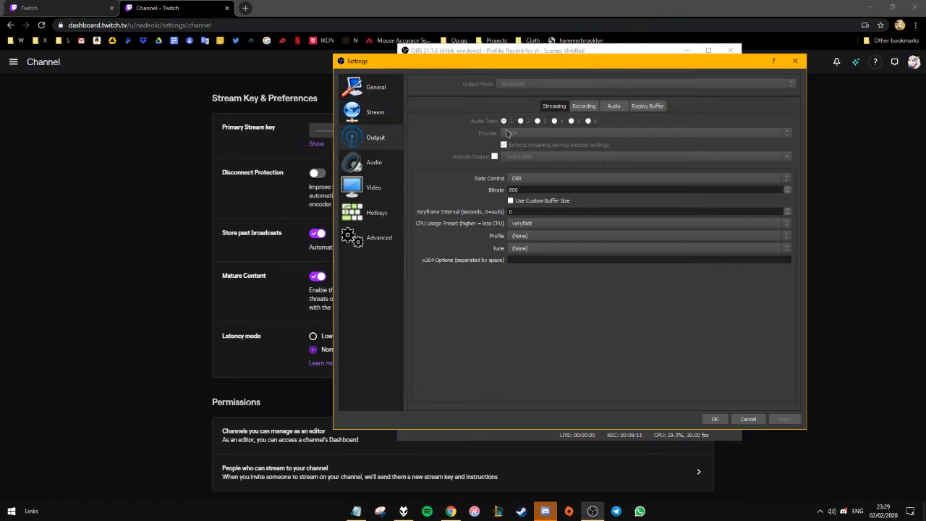
{"action": "left_click", "coordinate": [580, 108]}
{"action": "left_click", "coordinate": [555, 107]}
{"action": "left_click", "coordinate": [596, 109]}
{"action": "left_click", "coordinate": [655, 109]}
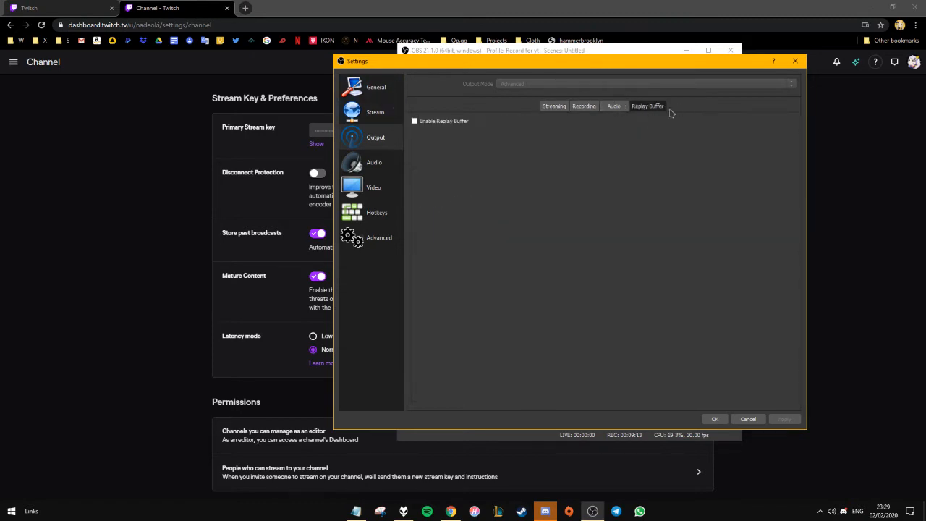
{"action": "left_click", "coordinate": [614, 109]}
{"action": "left_click", "coordinate": [585, 109]}
{"action": "left_click", "coordinate": [549, 110]}
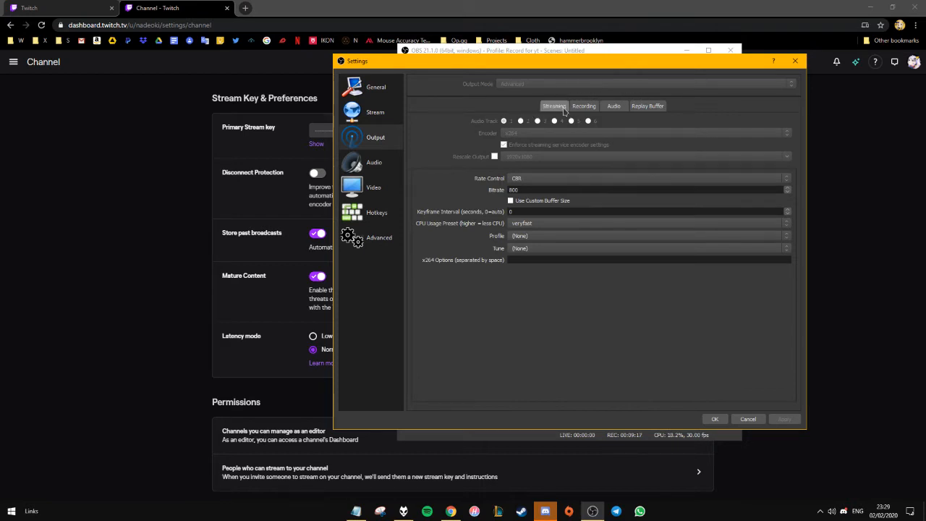
Compare the Streaming and Recording output settings, moving the Settings window aside and ending on Streaming
{"action": "left_click", "coordinate": [577, 109]}
{"action": "left_click", "coordinate": [551, 108]}
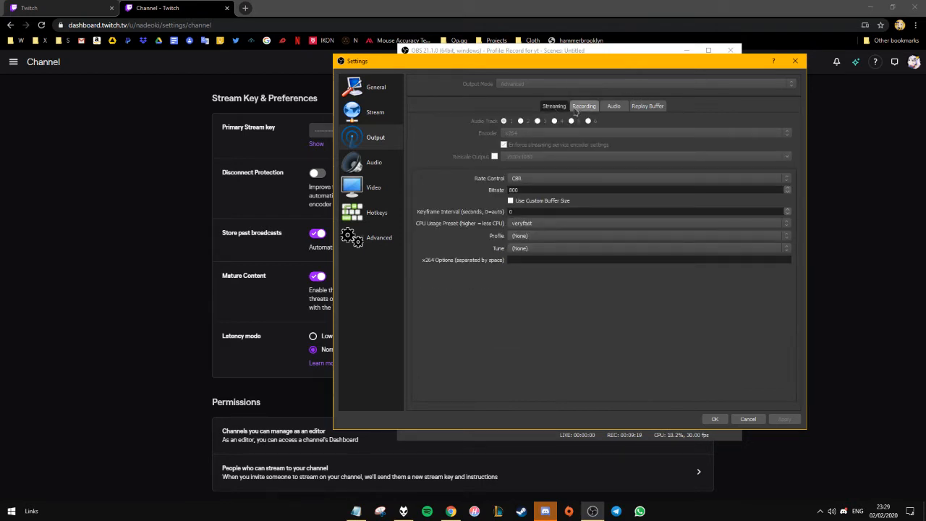
{"action": "left_click", "coordinate": [579, 109]}
{"action": "left_click", "coordinate": [555, 110]}
{"action": "left_click", "coordinate": [577, 108]}
{"action": "left_click", "coordinate": [565, 108]}
{"action": "left_click_drag", "start_coordinate": [448, 68], "coordinate": [506, 61]}
{"action": "left_click", "coordinate": [637, 98]}
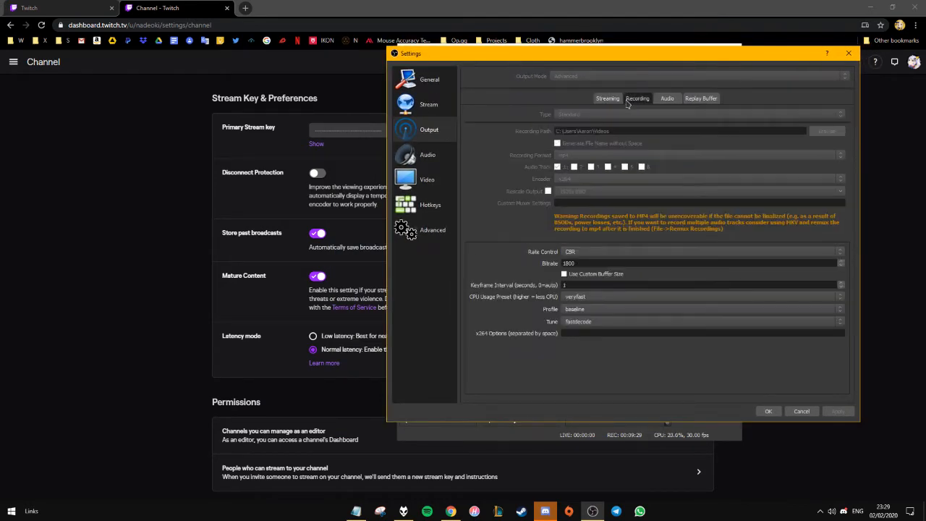
{"action": "left_click", "coordinate": [618, 100]}
{"action": "left_click", "coordinate": [636, 100]}
{"action": "left_click", "coordinate": [608, 99]}
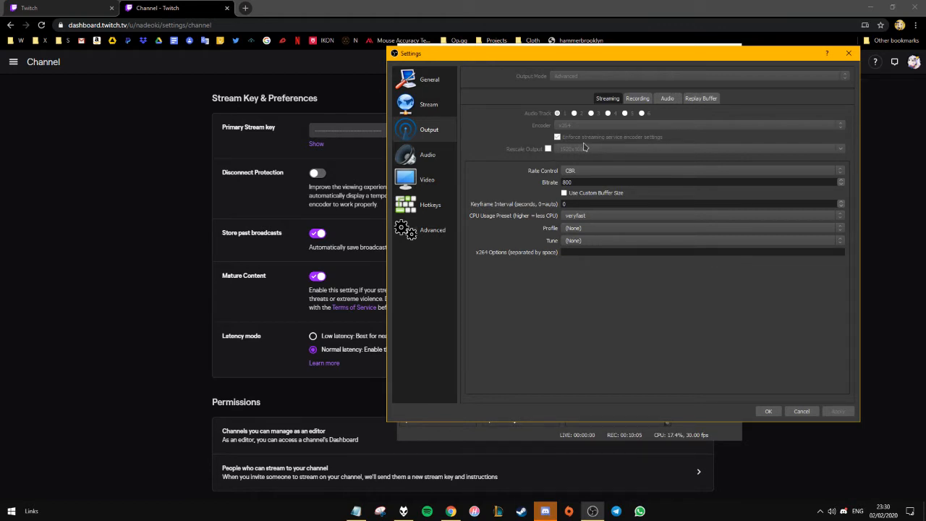
Review the streaming Rate Control options, keep CBR, and highlight the Bitrate value
{"action": "left_click", "coordinate": [576, 172]}
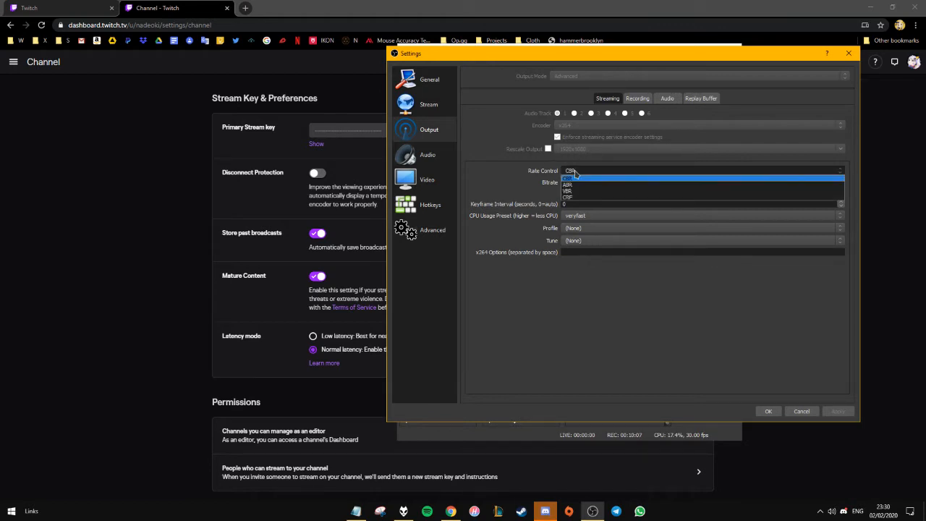
{"action": "left_click", "coordinate": [577, 178]}
{"action": "left_click_drag", "start_coordinate": [629, 182], "coordinate": [543, 182]}
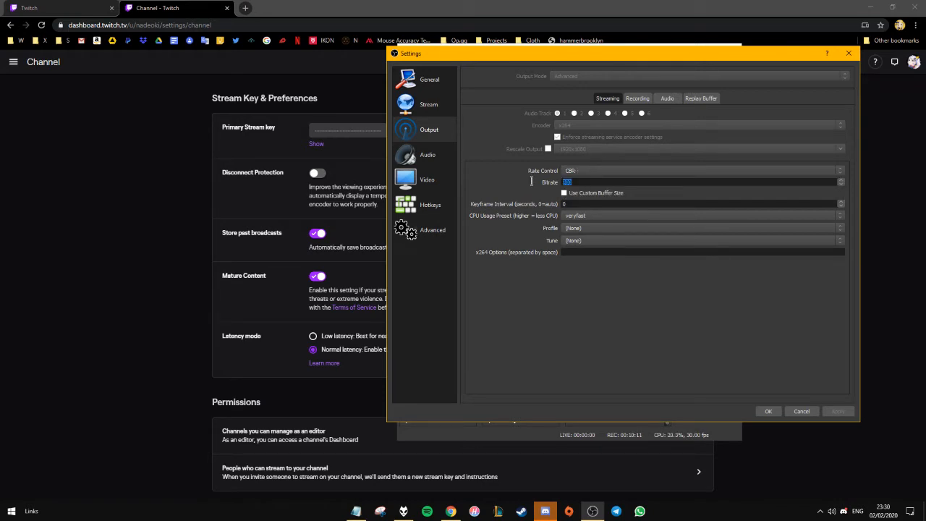
Bring up the Notepad notes beside the OBS Settings window and point out the streaming Bitrate value
{"action": "left_click", "coordinate": [356, 511]}
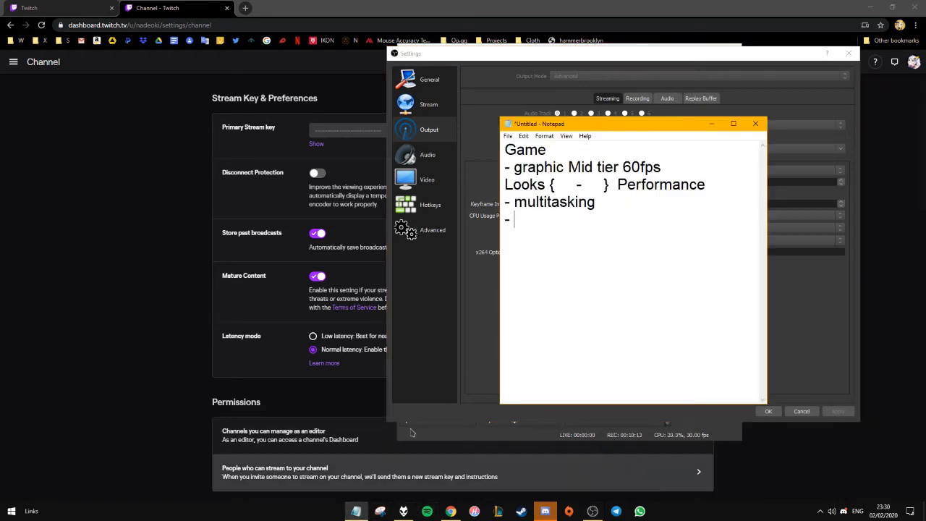
{"action": "left_click_drag", "start_coordinate": [571, 129], "coordinate": [203, 124]}
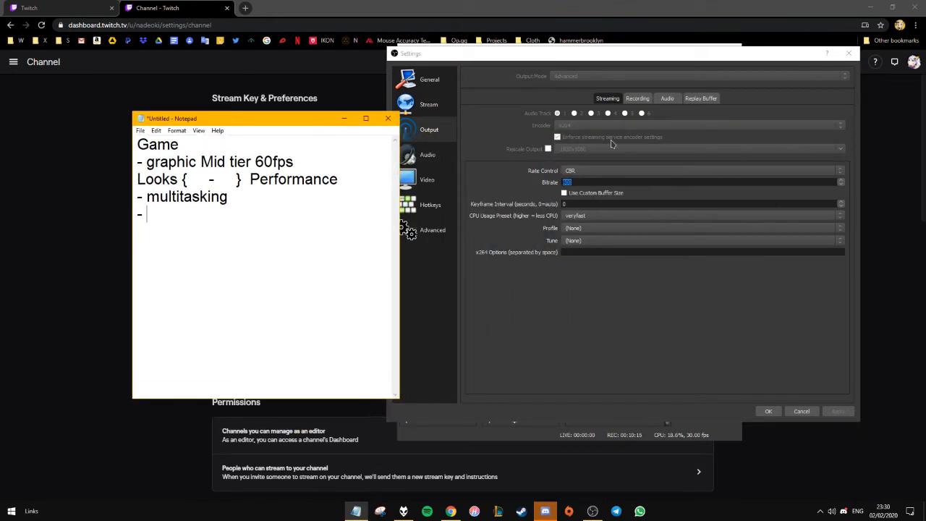
{"action": "left_click", "coordinate": [577, 182]}
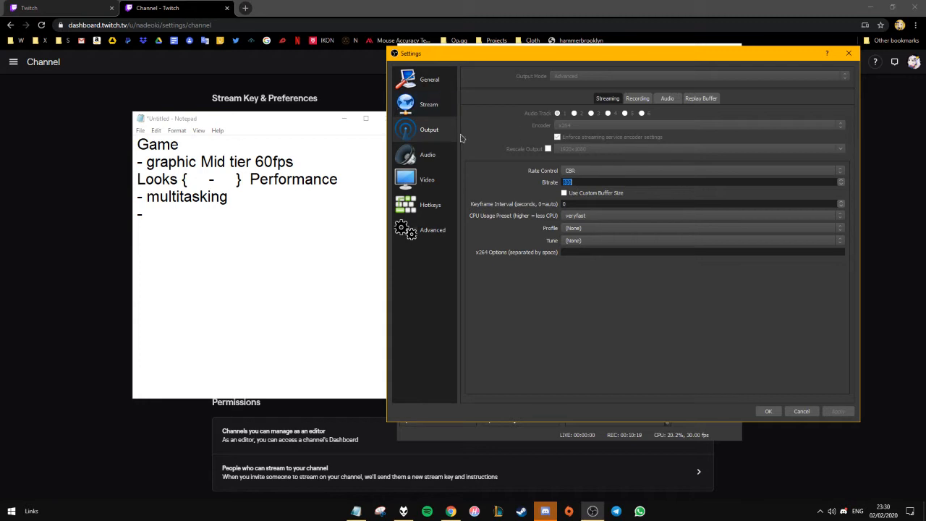
{"action": "left_click_drag", "start_coordinate": [580, 182], "coordinate": [549, 184]}
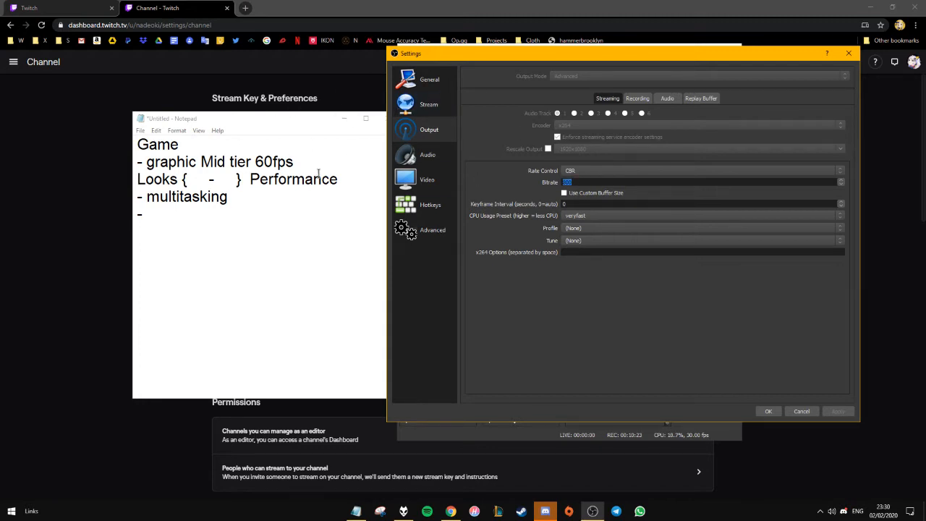
{"action": "left_click", "coordinate": [288, 205]}
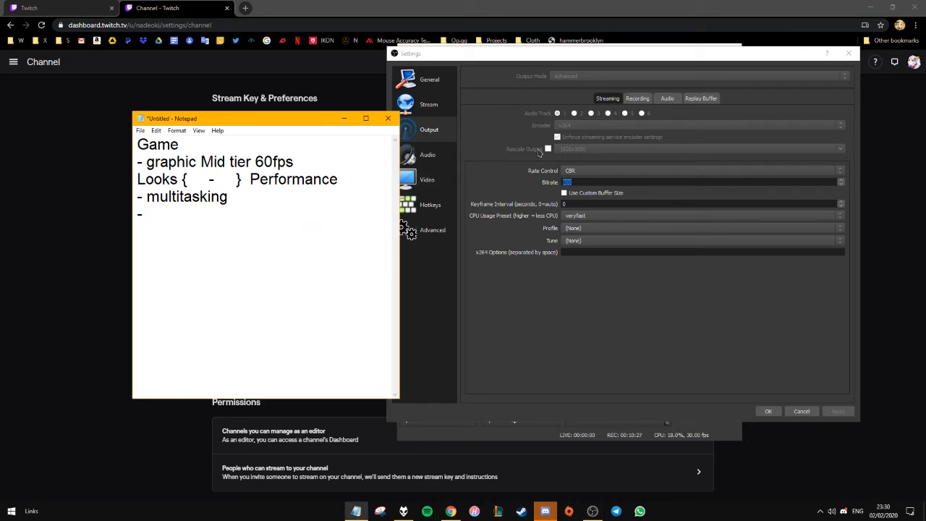
{"action": "left_click", "coordinate": [581, 184]}
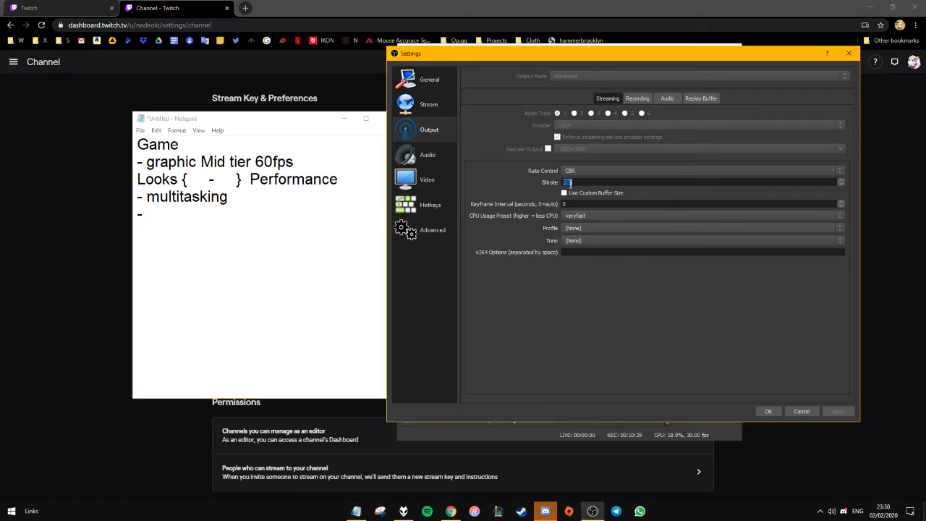
{"action": "left_click", "coordinate": [563, 181]}
{"action": "left_click", "coordinate": [286, 179]}
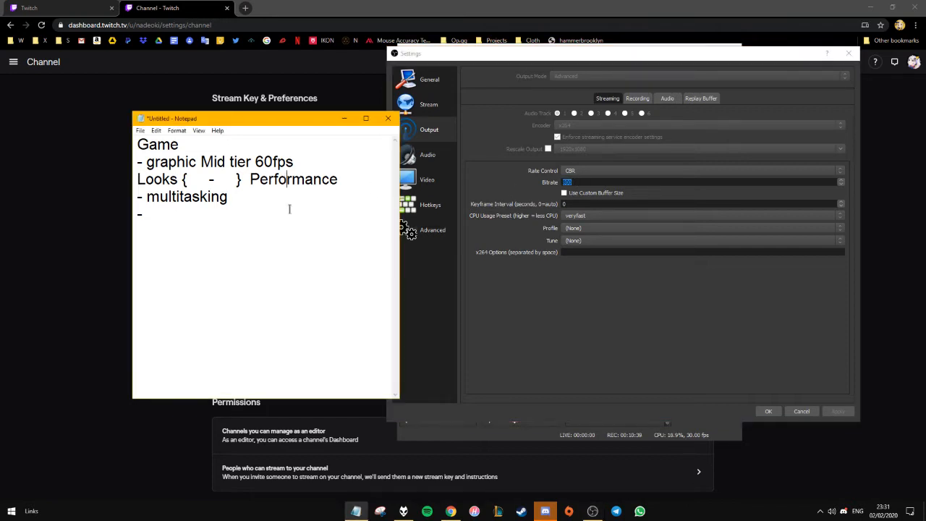
{"action": "left_click", "coordinate": [591, 180]}
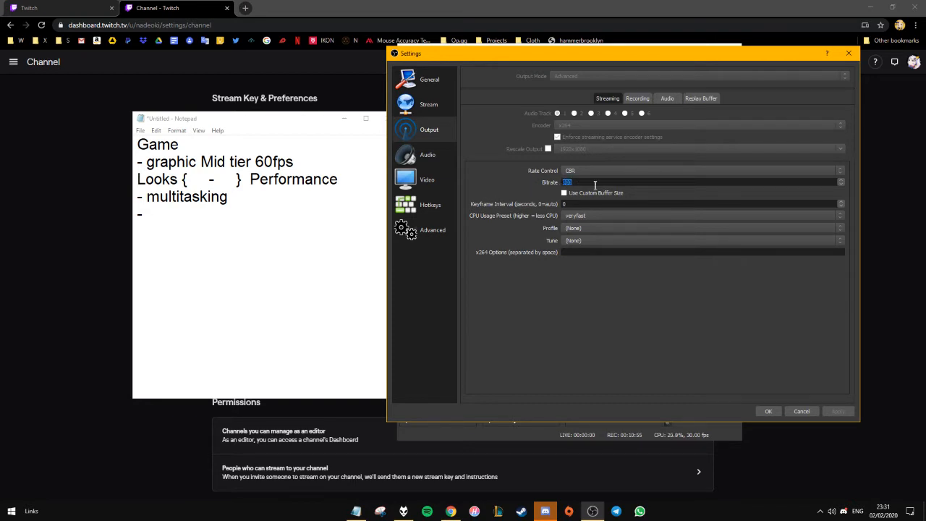
Highlight "graphic Mid tier 60fps" and "Performance" in the Notepad notes to relate game demands to the bitrate
{"action": "left_click", "coordinate": [345, 180]}
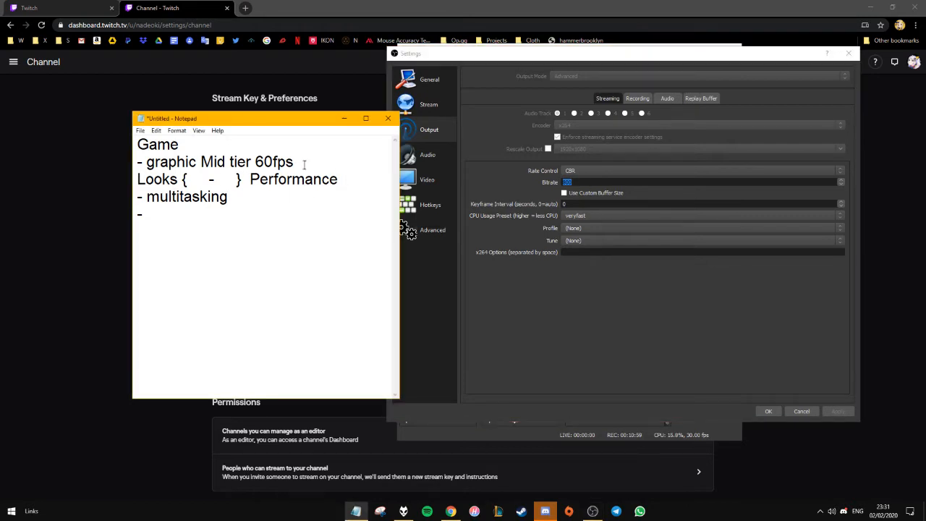
{"action": "left_click_drag", "start_coordinate": [143, 161], "coordinate": [306, 155]}
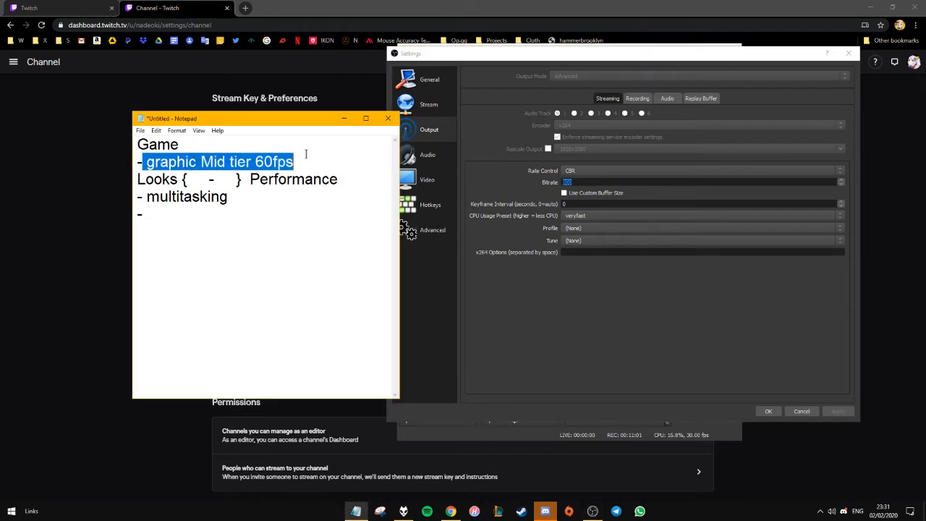
{"action": "left_click", "coordinate": [189, 163]}
{"action": "left_click_drag", "start_coordinate": [158, 164], "coordinate": [197, 162]}
{"action": "left_click_drag", "start_coordinate": [278, 162], "coordinate": [201, 162]}
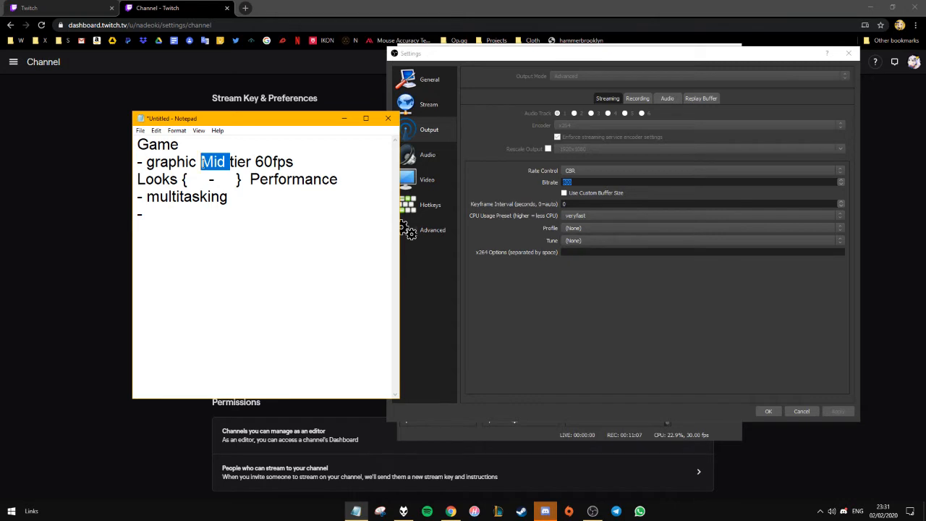
{"action": "left_click_drag", "start_coordinate": [293, 162], "coordinate": [154, 162]}
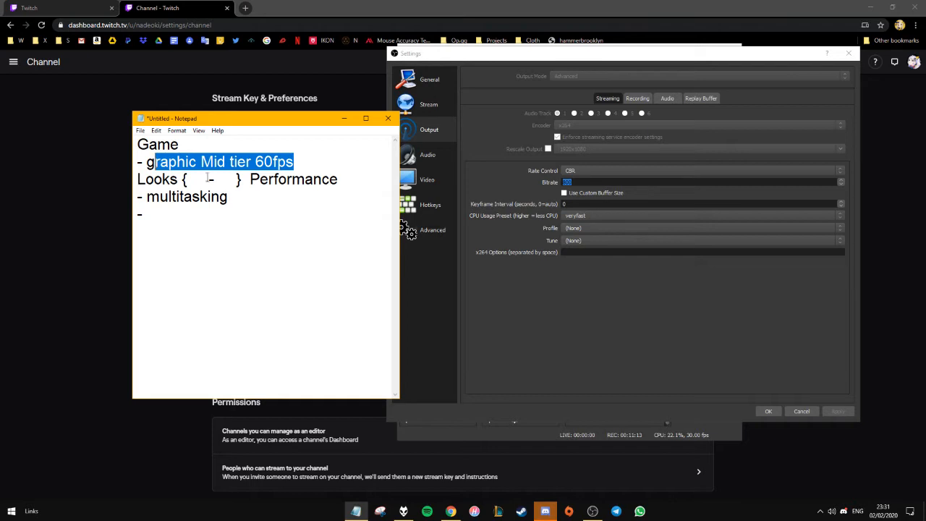
{"action": "left_click_drag", "start_coordinate": [273, 178], "coordinate": [368, 185]}
{"action": "double_click", "coordinate": [366, 185]}
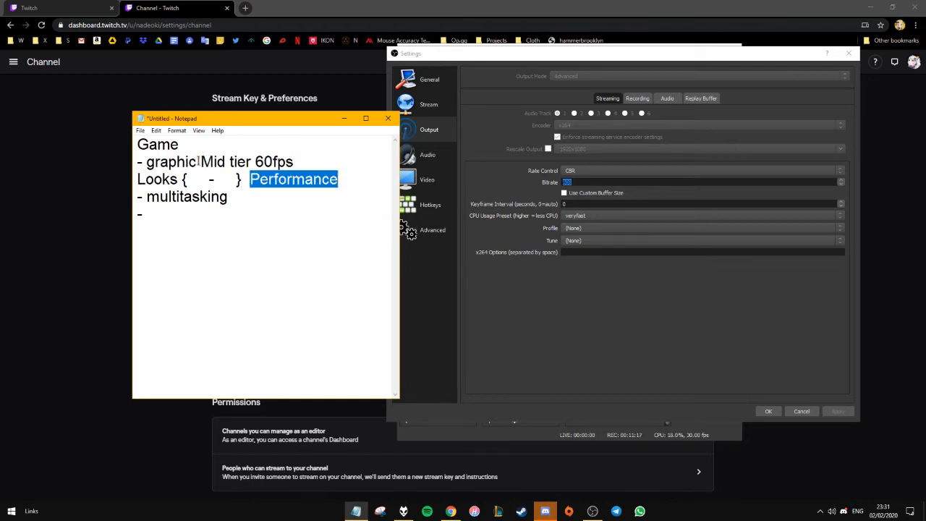
{"action": "left_click_drag", "start_coordinate": [197, 161], "coordinate": [221, 165]}
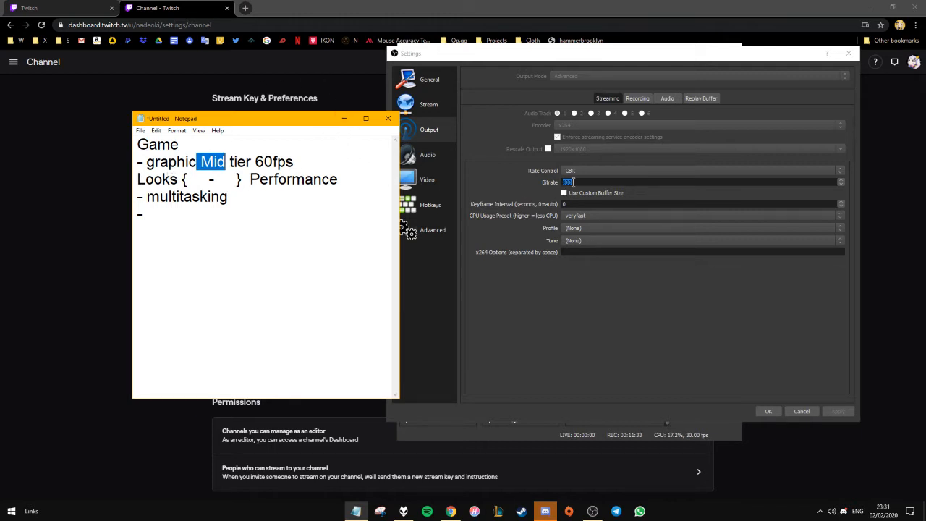
Set the streaming Bitrate to 2500 in the OBS Output settings
{"action": "left_click", "coordinate": [573, 182]}
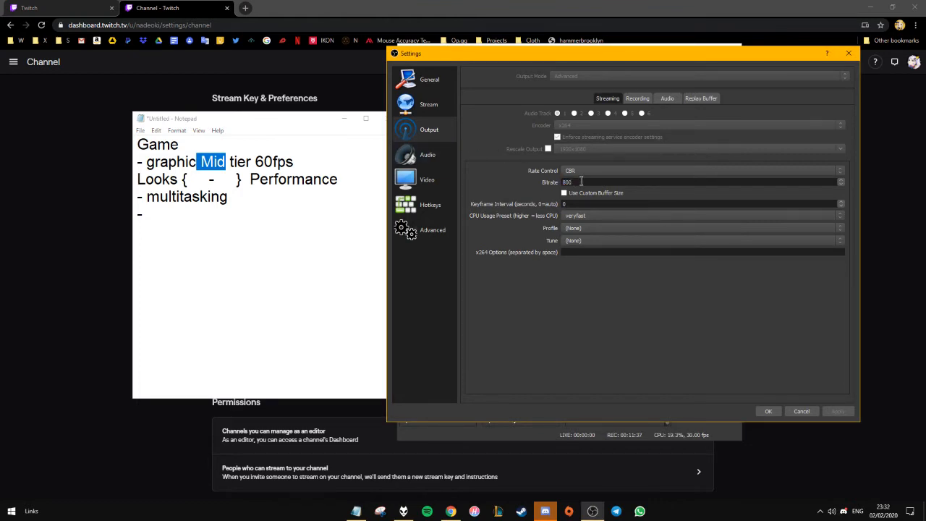
{"action": "double_click", "coordinate": [581, 182]}
{"action": "type", "text": "2500"}
Highlight the graphics and multitasking notes in Notepad alongside the streaming Bitrate value in OBS
{"action": "left_click_drag", "start_coordinate": [297, 161], "coordinate": [177, 162]}
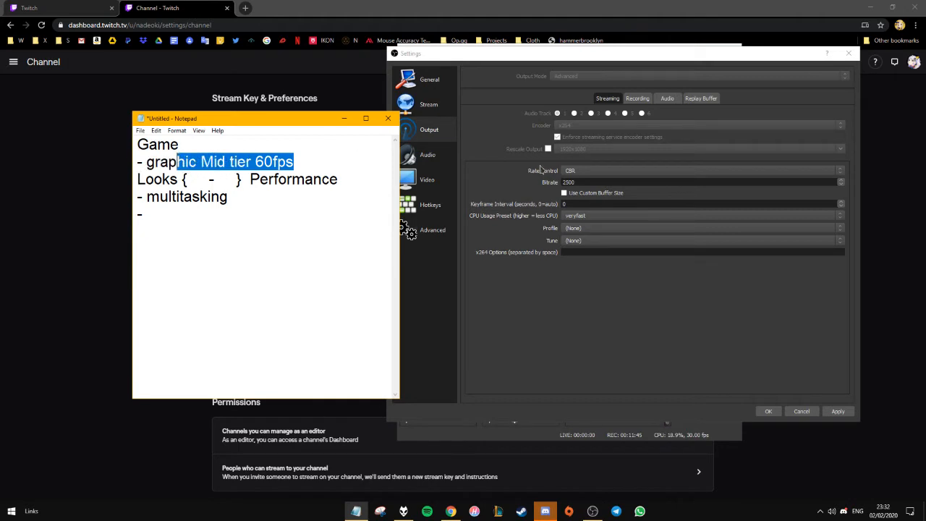
{"action": "left_click_drag", "start_coordinate": [590, 181], "coordinate": [526, 181]}
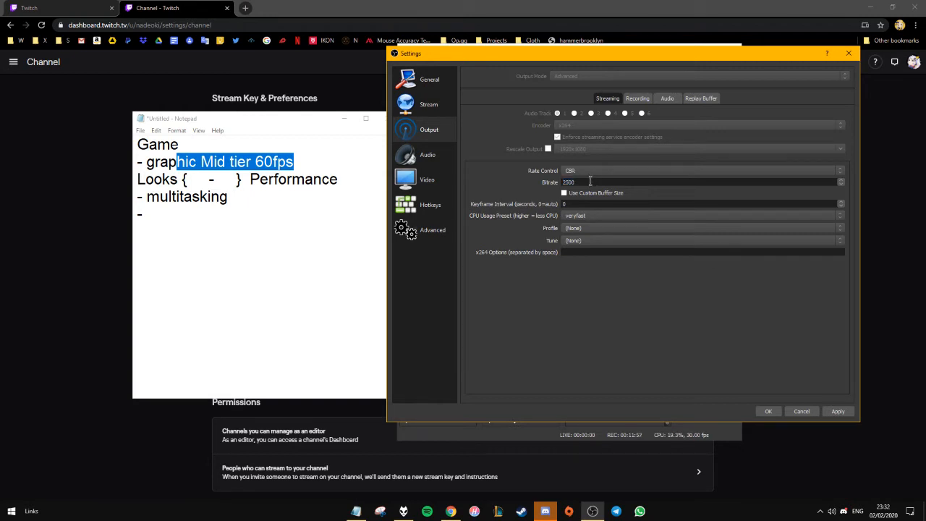
{"action": "left_click_drag", "start_coordinate": [588, 180], "coordinate": [547, 182]}
{"action": "left_click_drag", "start_coordinate": [285, 214], "coordinate": [135, 210]}
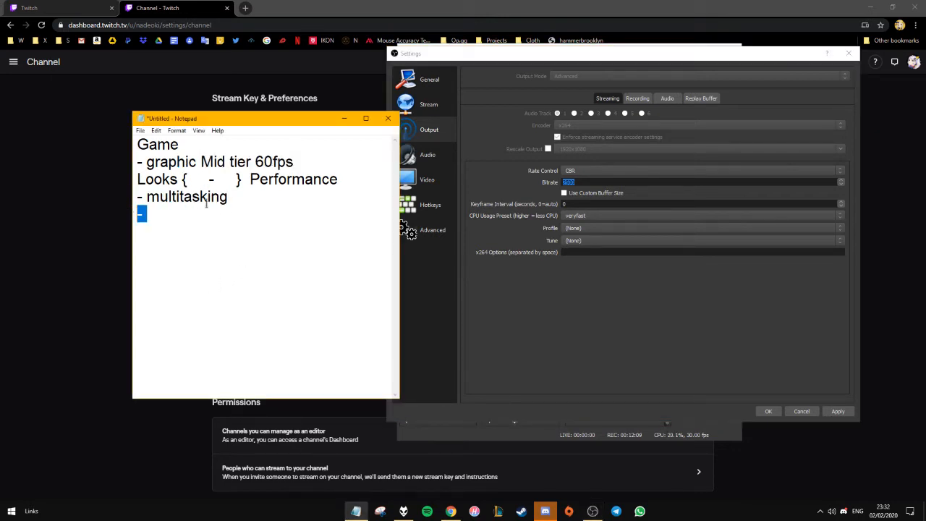
{"action": "mouse_move", "coordinate": [230, 197]}
{"action": "left_mouse_down"}
{"action": "mouse_move", "coordinate": [143, 197]}
{"action": "mouse_move", "coordinate": [222, 199]}
{"action": "left_mouse_up"}
{"action": "left_click", "coordinate": [239, 200]}
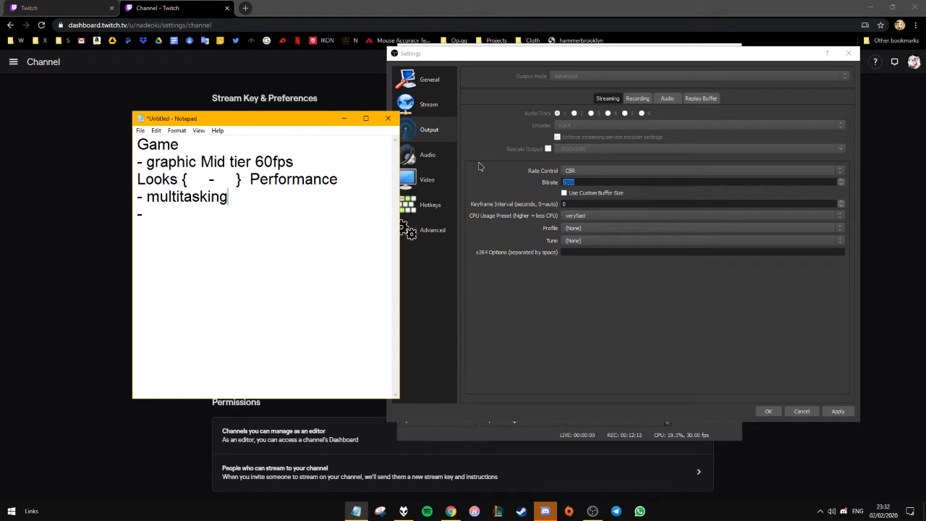
{"action": "left_click", "coordinate": [590, 180]}
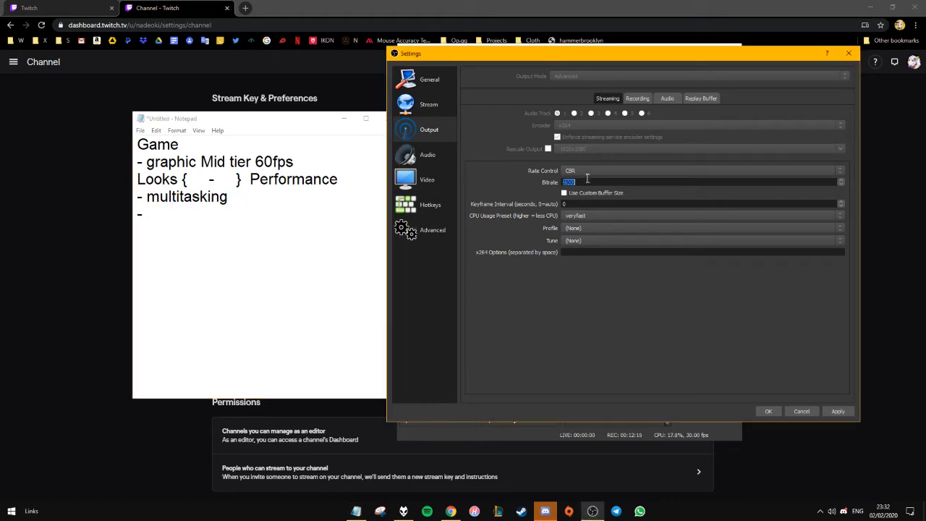
Highlight the Keyframe Interval value in the streaming output settings to point it out
{"action": "left_click_drag", "start_coordinate": [563, 205], "coordinate": [579, 205]}
{"action": "double_click", "coordinate": [595, 206]}
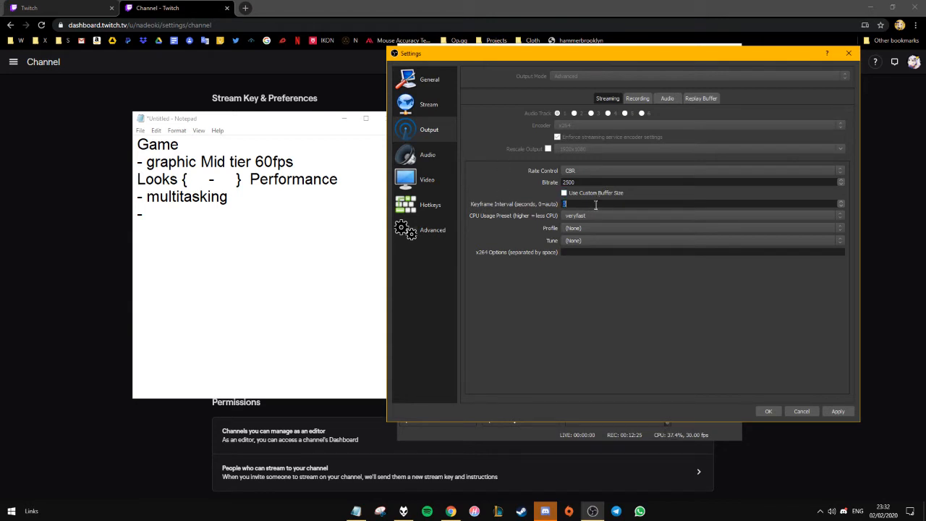
{"action": "left_click", "coordinate": [576, 204]}
{"action": "left_click_drag", "start_coordinate": [576, 203], "coordinate": [519, 205]}
{"action": "left_click", "coordinate": [582, 203]}
{"action": "left_click", "coordinate": [353, 3]}
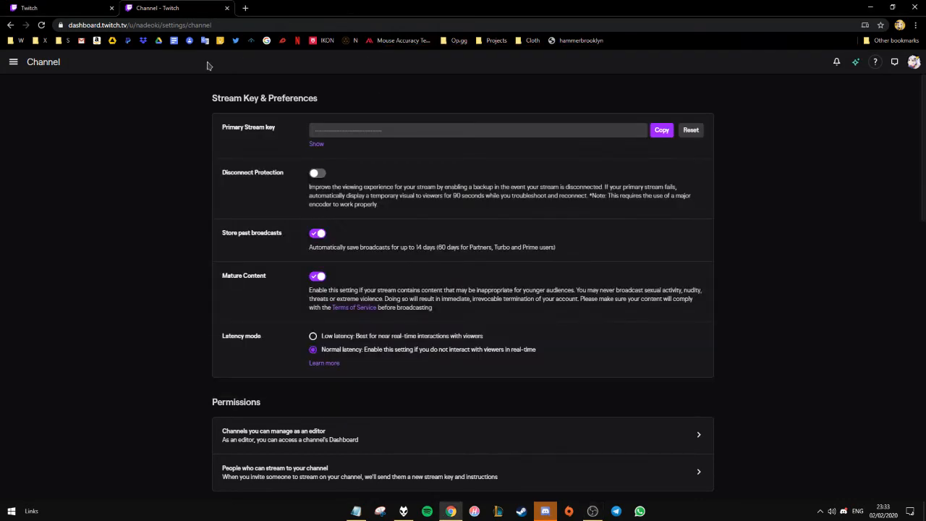
{"action": "left_click_drag", "start_coordinate": [81, 113], "coordinate": [129, 295]}
{"action": "left_click", "coordinate": [128, 298]}
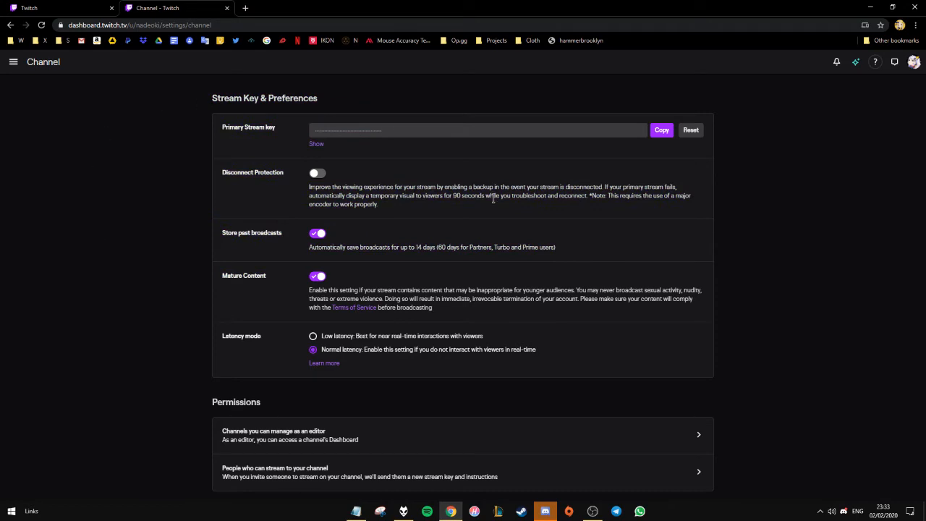
{"action": "left_click", "coordinate": [545, 512]}
{"action": "left_click", "coordinate": [545, 512]}
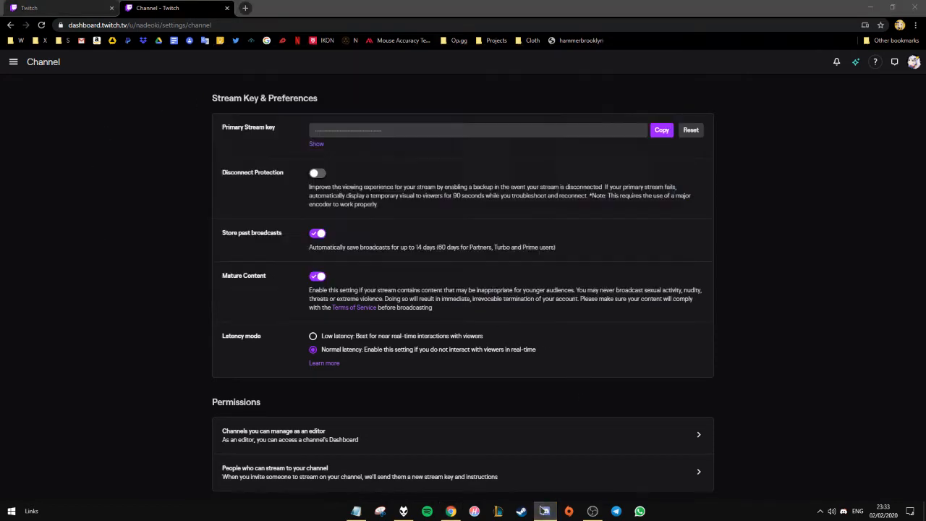
{"action": "left_click", "coordinate": [350, 511]}
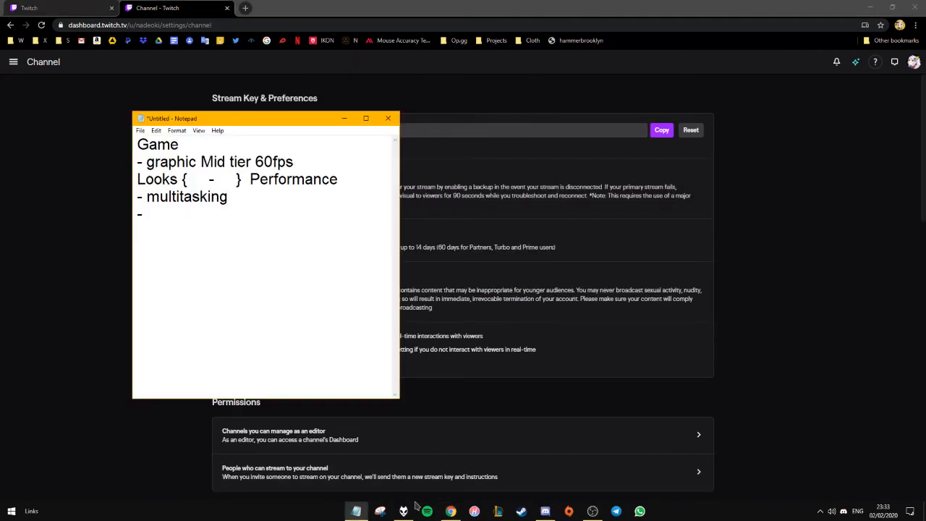
Shrink the Twitch browser window, place it beside OBS, and return to Keyframe Interval in the OBS streaming settings
{"action": "double_click", "coordinate": [314, 7]}
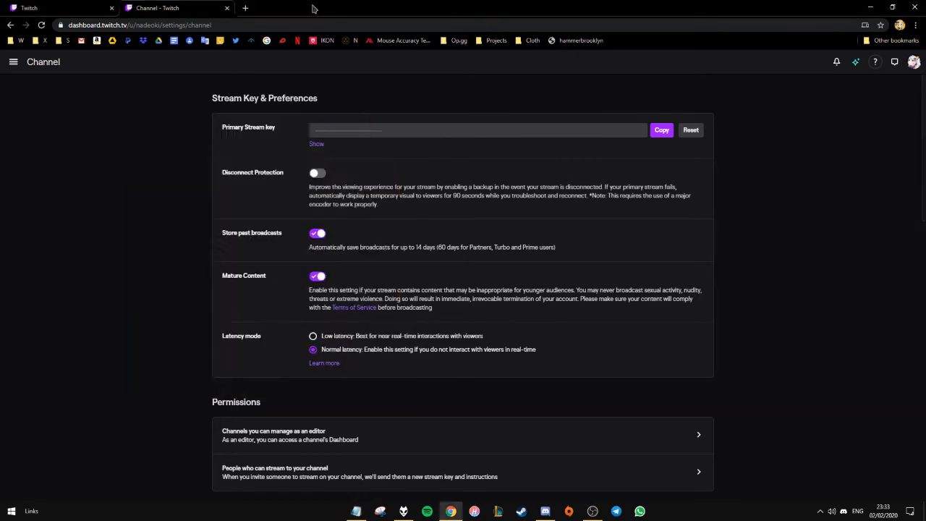
{"action": "left_click_drag", "start_coordinate": [315, 44], "coordinate": [385, 61]}
{"action": "left_click", "coordinate": [625, 202]}
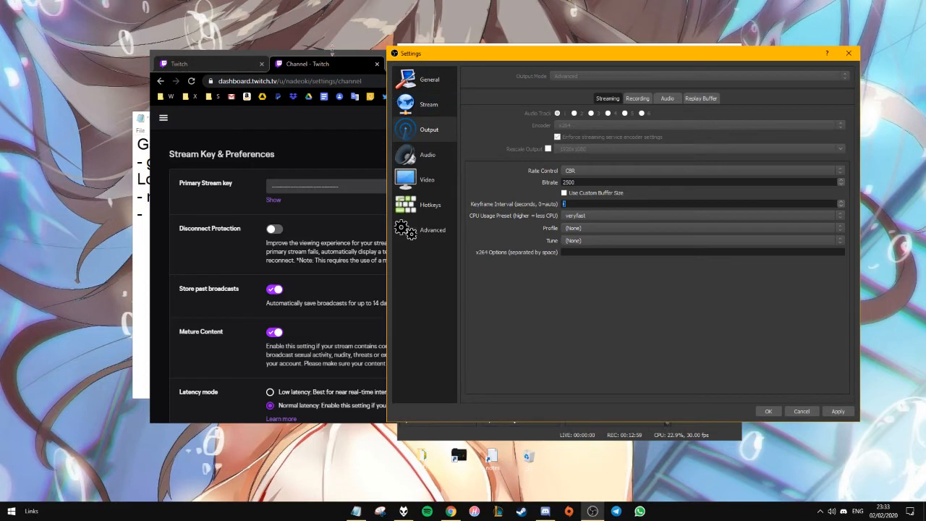
Reposition the Twitch browser window beside the OBS settings so that the streaming Keyframe Interval setting stays uncovered
{"action": "left_click_drag", "start_coordinate": [330, 53], "coordinate": [272, 50]}
{"action": "left_click_drag", "start_coordinate": [441, 61], "coordinate": [465, 247]}
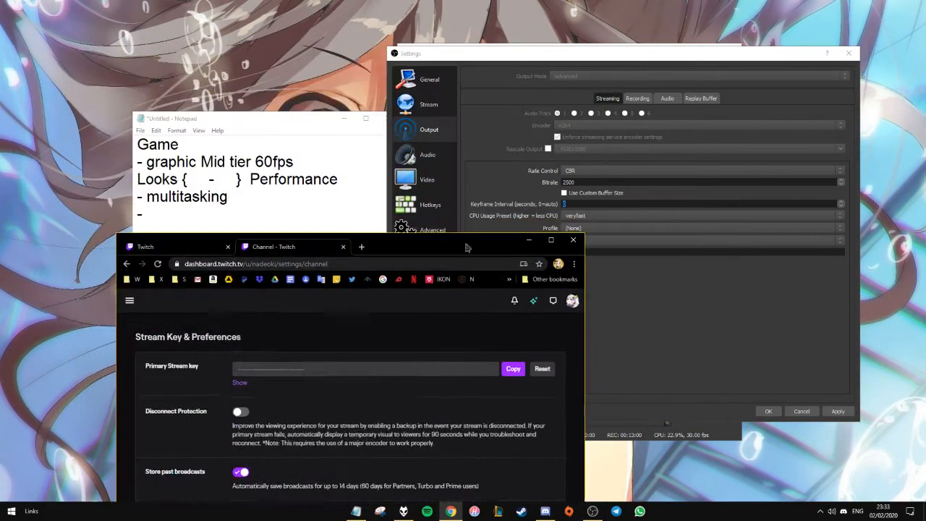
{"action": "left_click", "coordinate": [518, 205]}
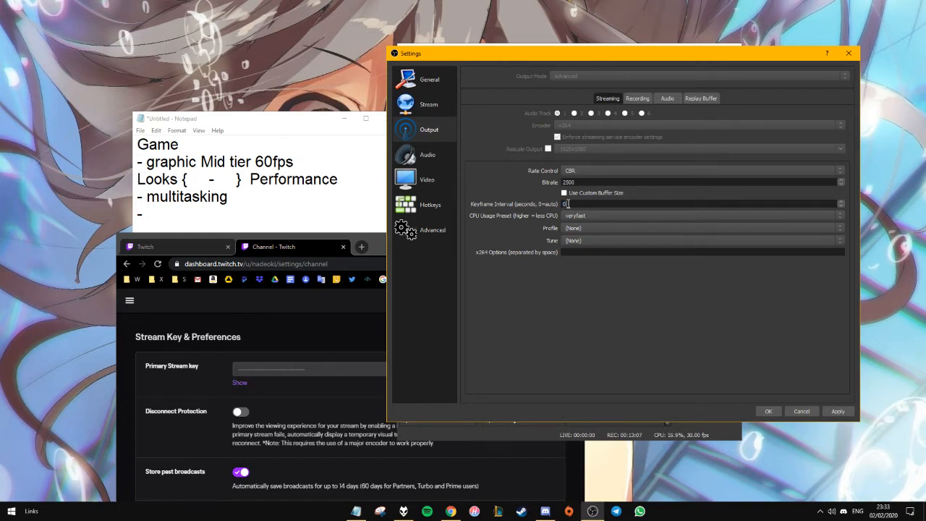
{"action": "left_click_drag", "start_coordinate": [383, 243], "coordinate": [409, 72]}
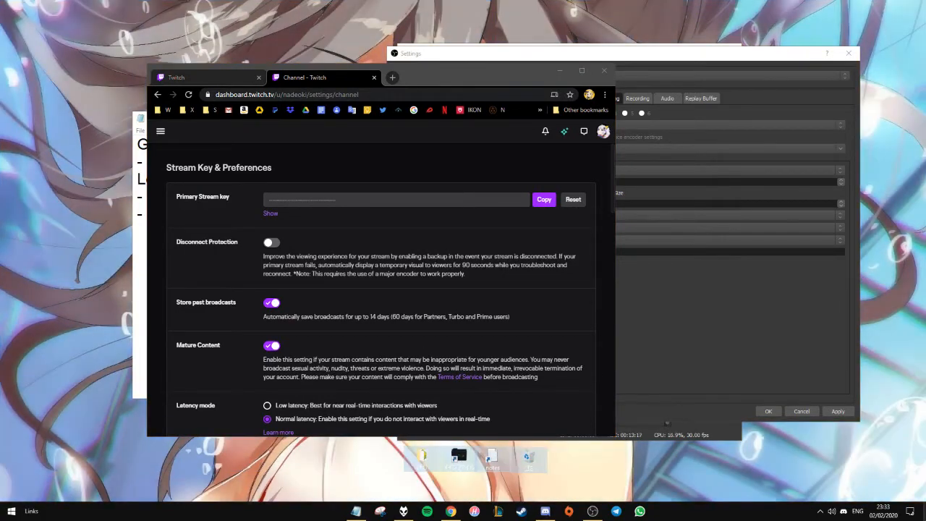
{"action": "mouse_move", "coordinate": [446, 85]}
{"action": "left_mouse_down"}
{"action": "mouse_move", "coordinate": [459, 78]}
{"action": "mouse_move", "coordinate": [365, 149]}
{"action": "mouse_move", "coordinate": [305, 124]}
{"action": "mouse_move", "coordinate": [310, 55]}
{"action": "mouse_move", "coordinate": [389, 78]}
{"action": "mouse_move", "coordinate": [716, 72]}
{"action": "mouse_move", "coordinate": [594, 86]}
{"action": "mouse_move", "coordinate": [241, 86]}
{"action": "mouse_move", "coordinate": [390, 70]}
{"action": "mouse_move", "coordinate": [543, 88]}
{"action": "mouse_move", "coordinate": [520, 80]}
{"action": "mouse_move", "coordinate": [439, 99]}
{"action": "left_mouse_up"}
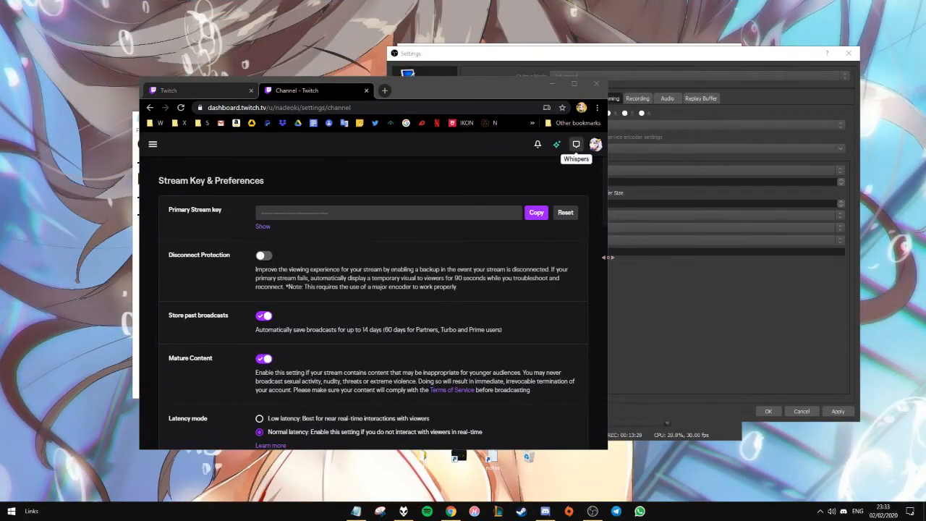
{"action": "left_click", "coordinate": [417, 90]}
{"action": "left_click_drag", "start_coordinate": [315, 66], "coordinate": [284, 66]}
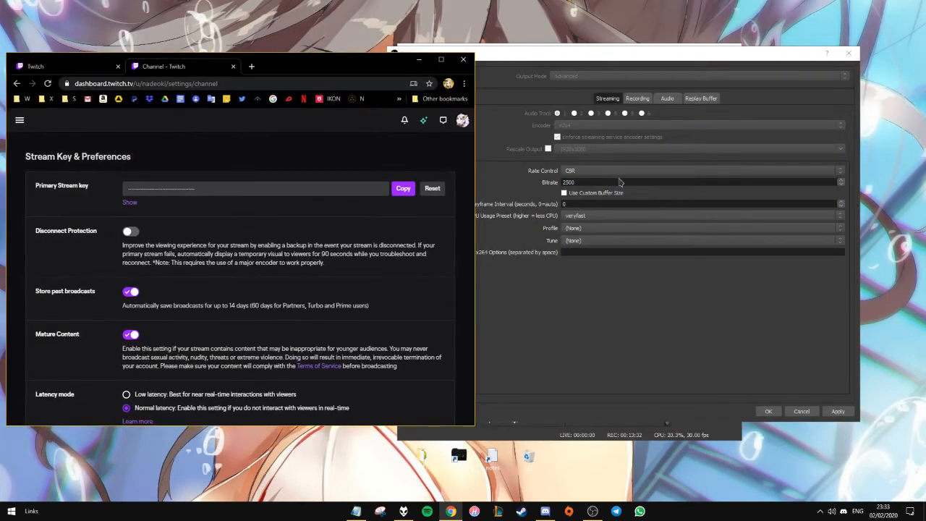
Set the streaming Keyframe Interval to 1 in the OBS Output settings and apply the change
{"action": "left_click", "coordinate": [579, 204]}
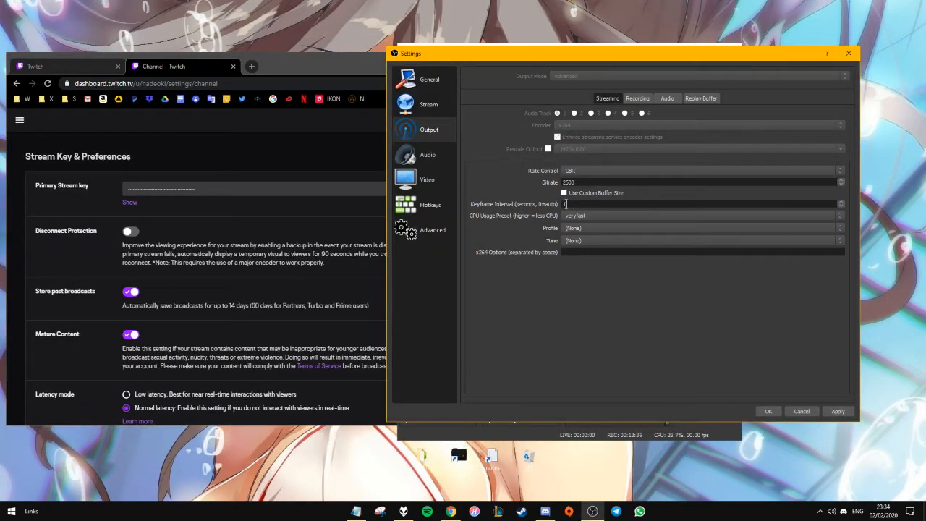
{"action": "left_click", "coordinate": [838, 411]}
{"action": "left_click_drag", "start_coordinate": [280, 72], "coordinate": [270, 92]}
{"action": "left_click", "coordinate": [532, 199]}
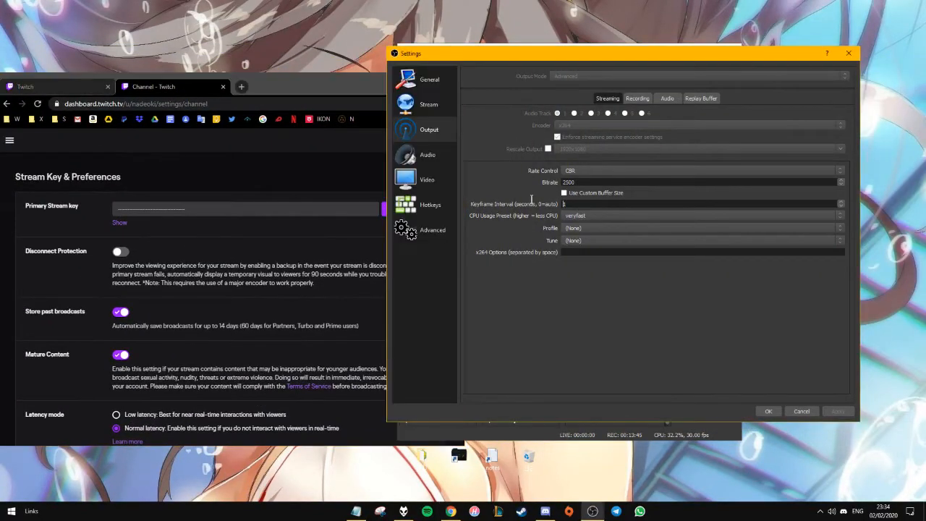
Move the Twitch window further away from the OBS settings and highlight the Keyframe Interval value
{"action": "left_click_drag", "start_coordinate": [319, 90], "coordinate": [267, 53]}
{"action": "left_click", "coordinate": [573, 205]}
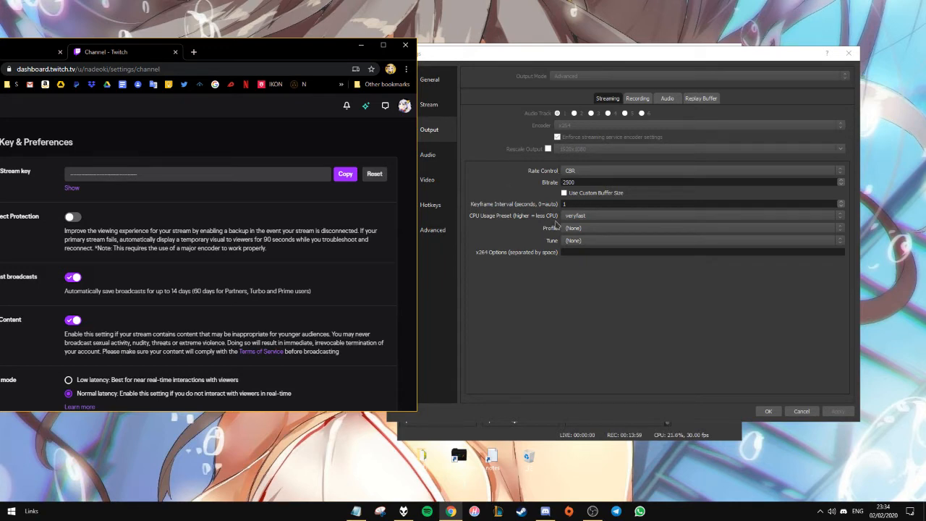
{"action": "left_click", "coordinate": [569, 203]}
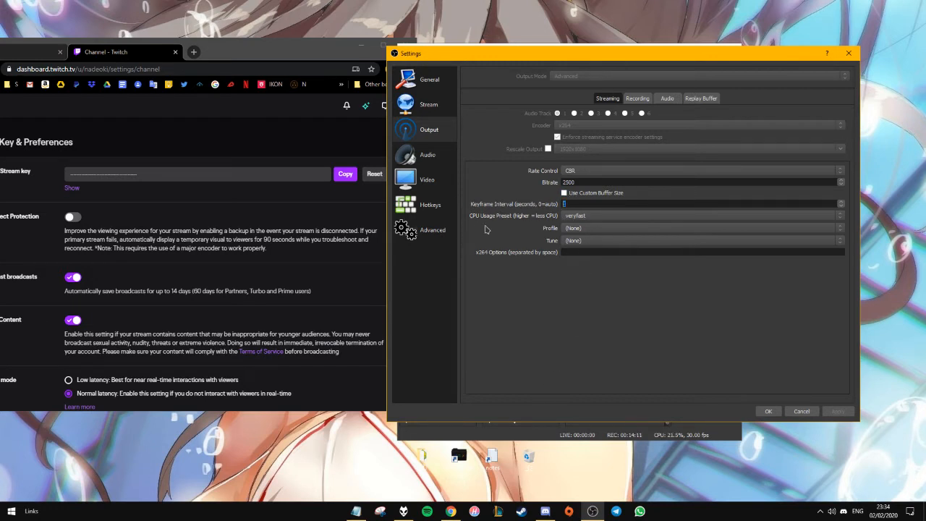
Show the available CPU Usage Preset options for streaming without changing the selected preset
{"action": "left_click", "coordinate": [571, 216]}
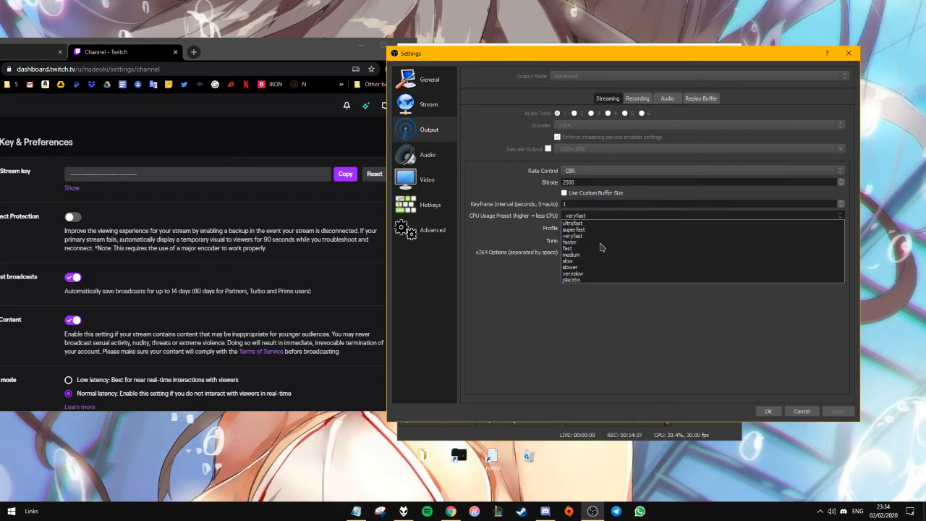
{"action": "left_click", "coordinate": [604, 383]}
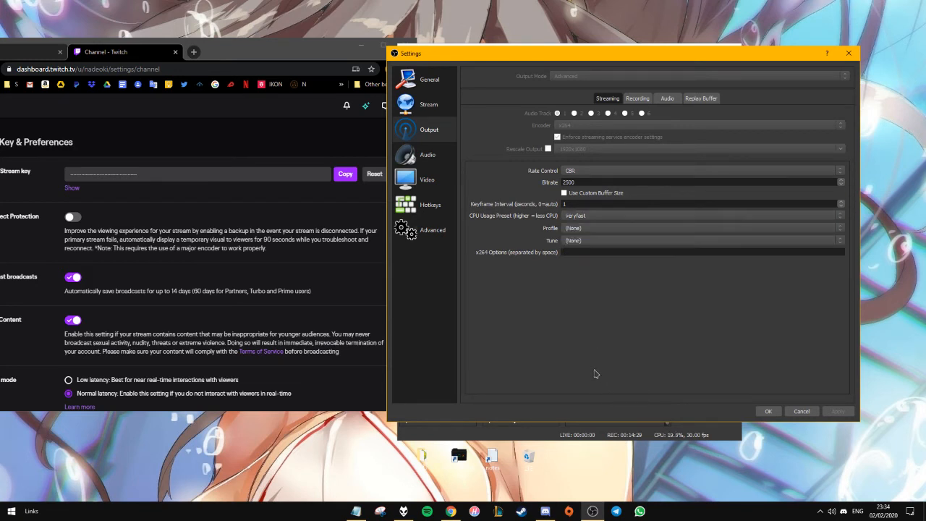
{"action": "left_click", "coordinate": [591, 216]}
{"action": "left_click", "coordinate": [592, 216]}
Open Task Manager's CPU performance view and place its window beside the OBS settings
{"action": "right_click", "coordinate": [699, 513]}
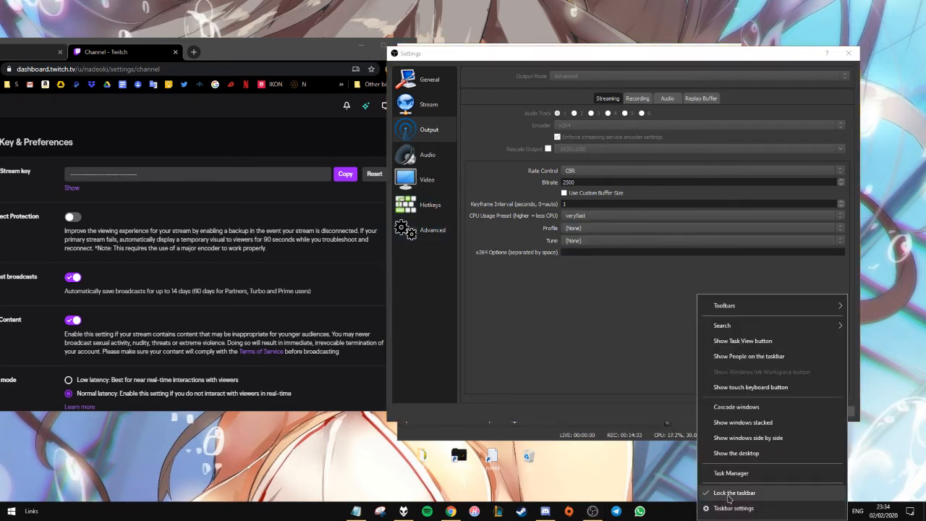
{"action": "left_click", "coordinate": [741, 473]}
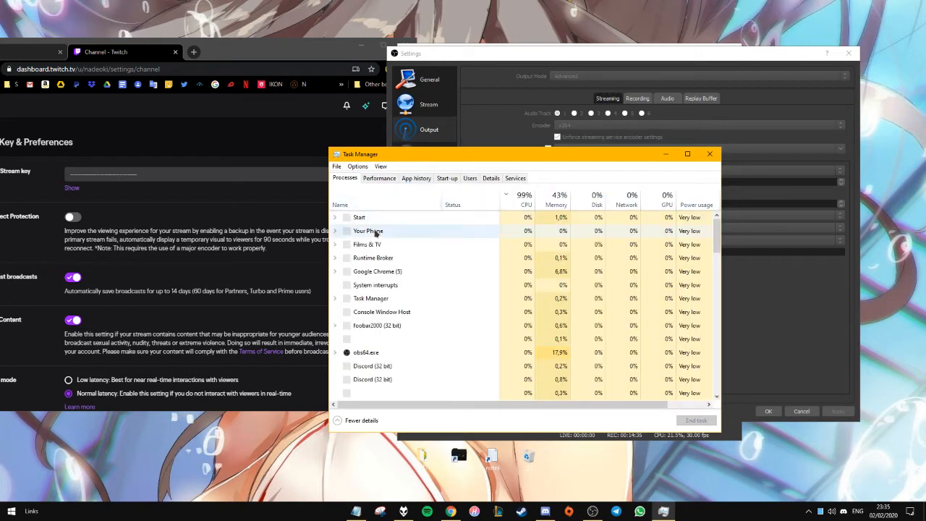
{"action": "left_click", "coordinate": [380, 178]}
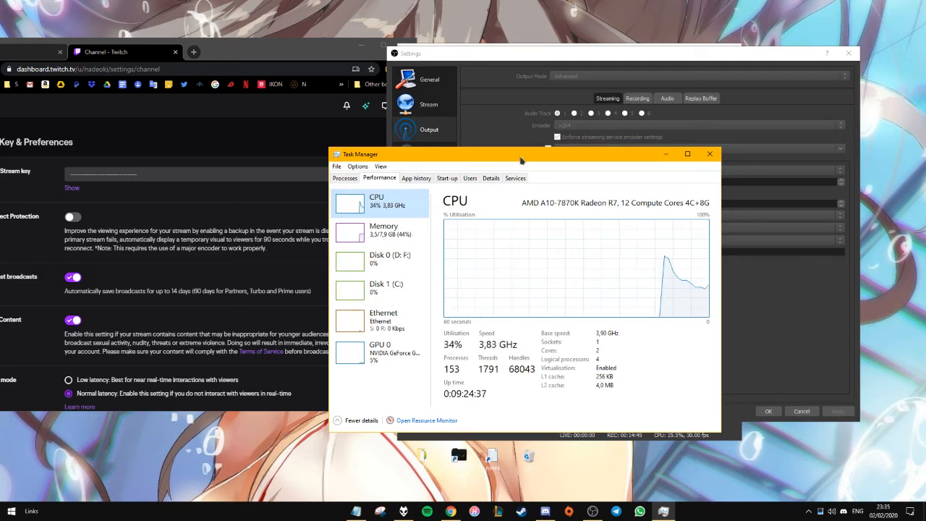
{"action": "left_click_drag", "start_coordinate": [506, 153], "coordinate": [168, 128]}
{"action": "left_click", "coordinate": [474, 267]}
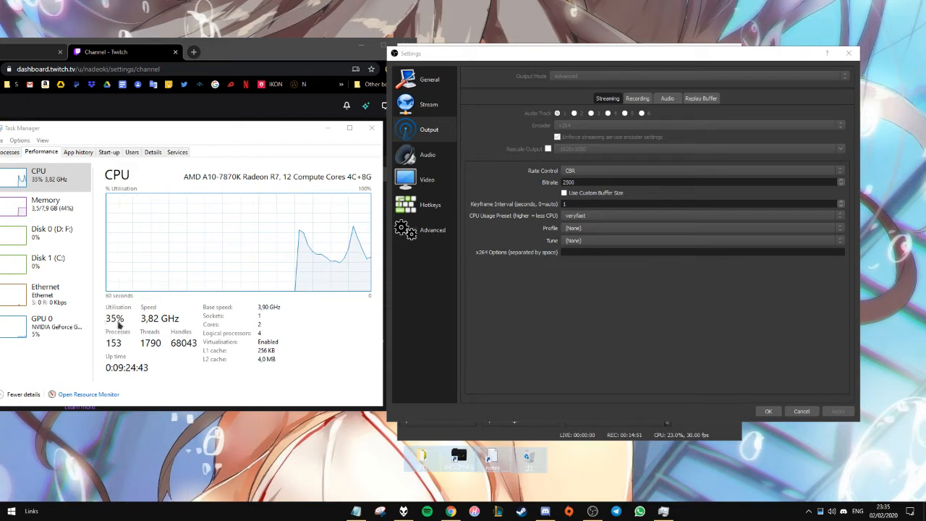
Review the CPU Usage Preset options from ultrafast to placebo alongside the CPU graph in Task Manager, keeping the current preset
{"action": "left_click", "coordinate": [579, 216]}
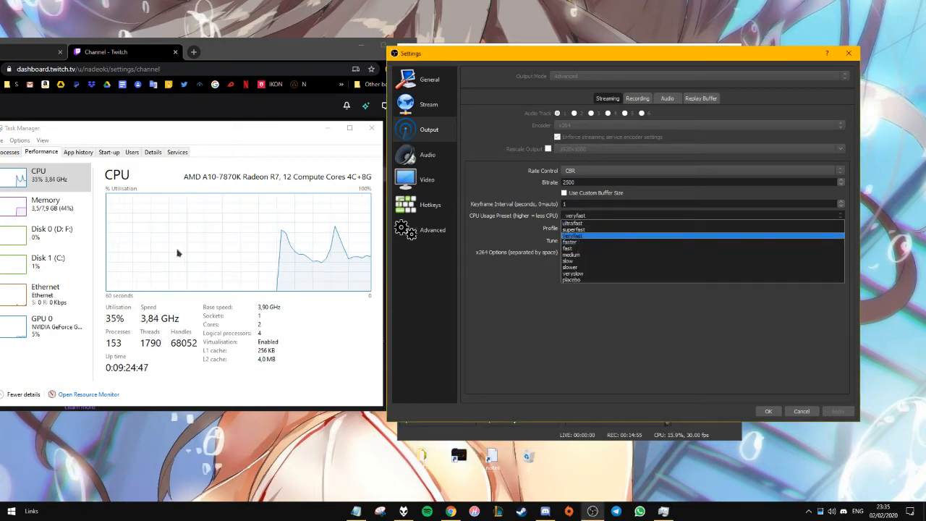
{"action": "left_click", "coordinate": [649, 338]}
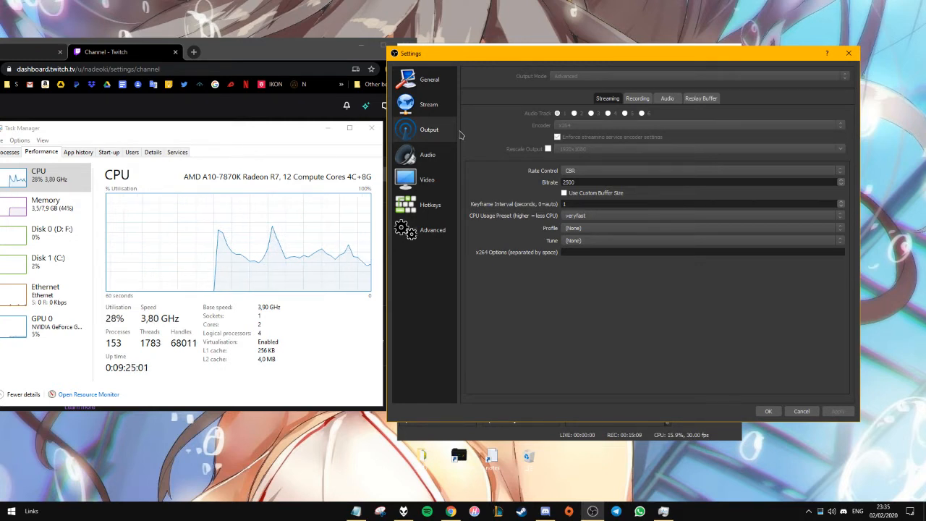
{"action": "left_click", "coordinate": [586, 216]}
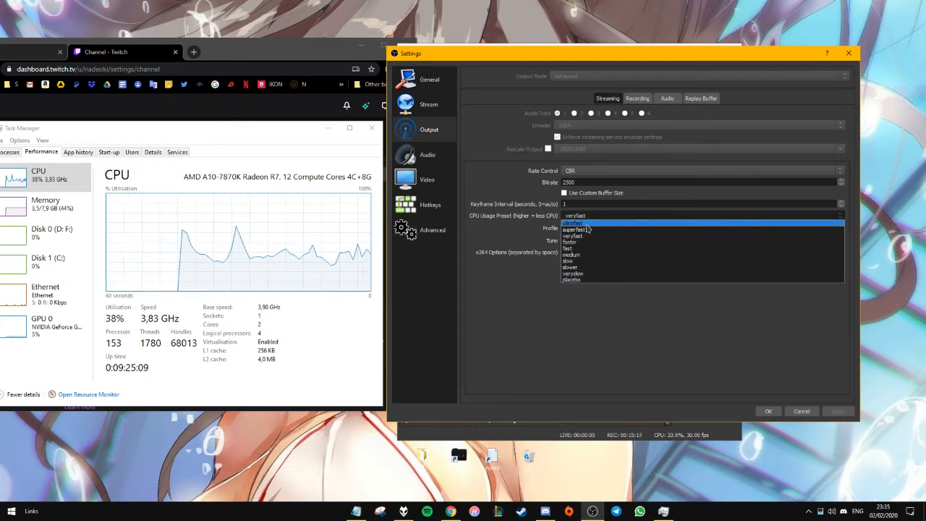
{"action": "left_click", "coordinate": [672, 314]}
Set the streaming Profile to baseline and look through the Tune options, leaving Tune at (None)
{"action": "left_click", "coordinate": [581, 228]}
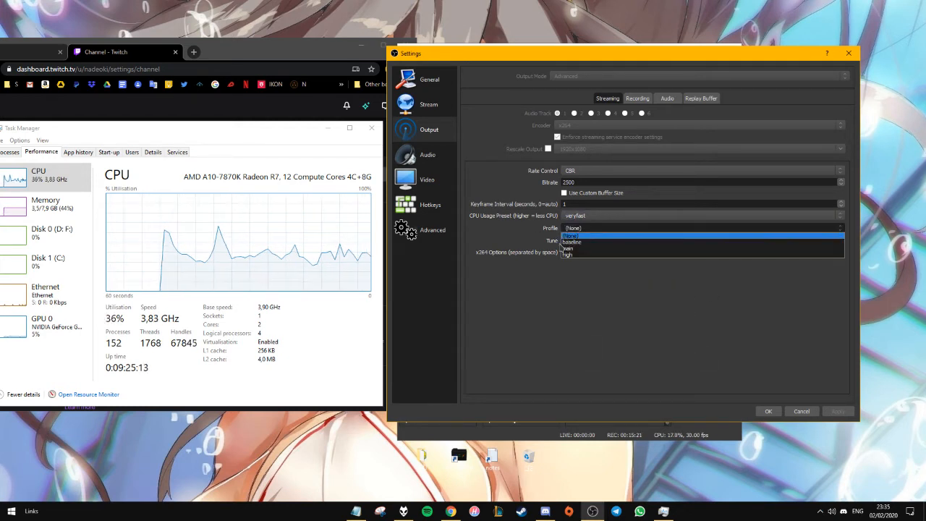
{"action": "left_click", "coordinate": [574, 243]}
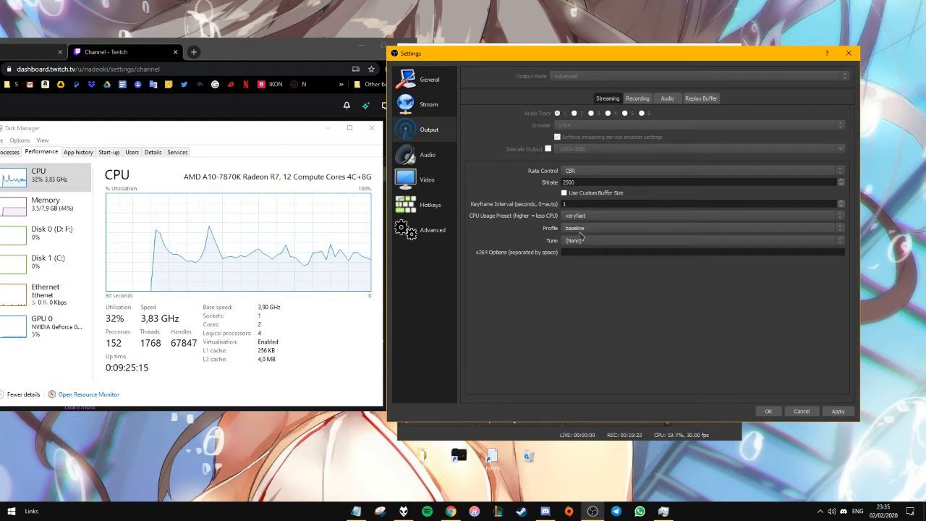
{"action": "left_click", "coordinate": [579, 228]}
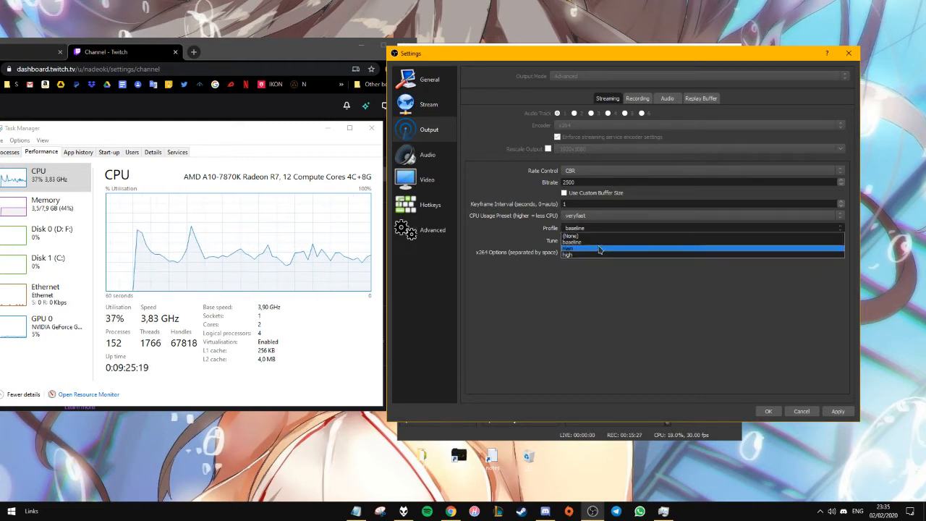
{"action": "left_click", "coordinate": [597, 242]}
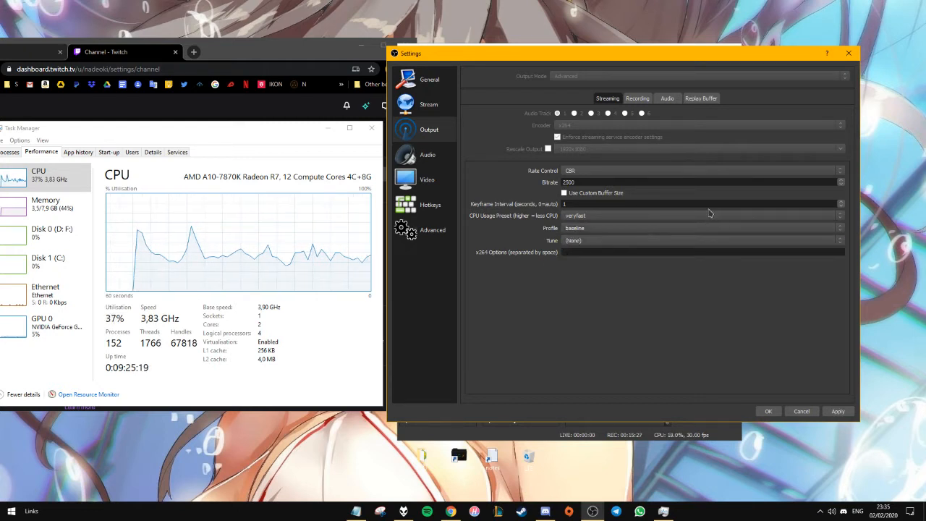
{"action": "left_click", "coordinate": [588, 242]}
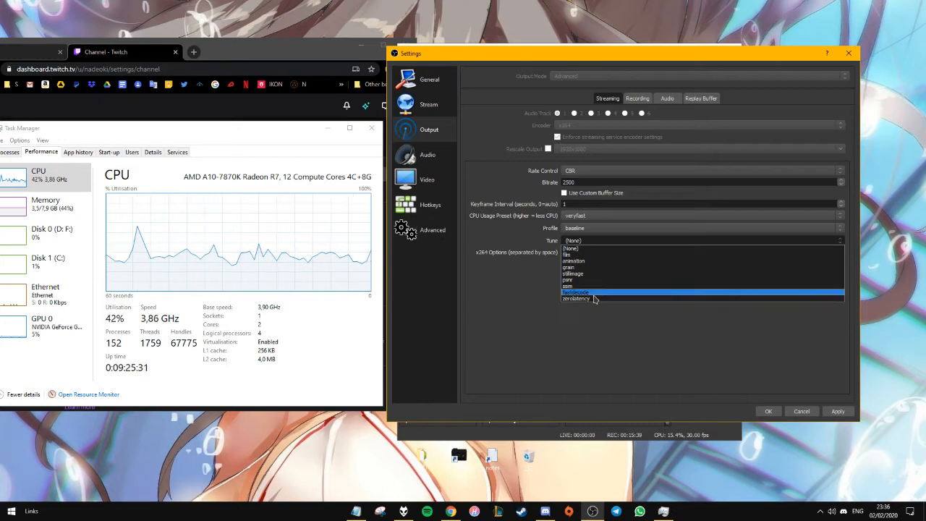
{"action": "left_click", "coordinate": [721, 241]}
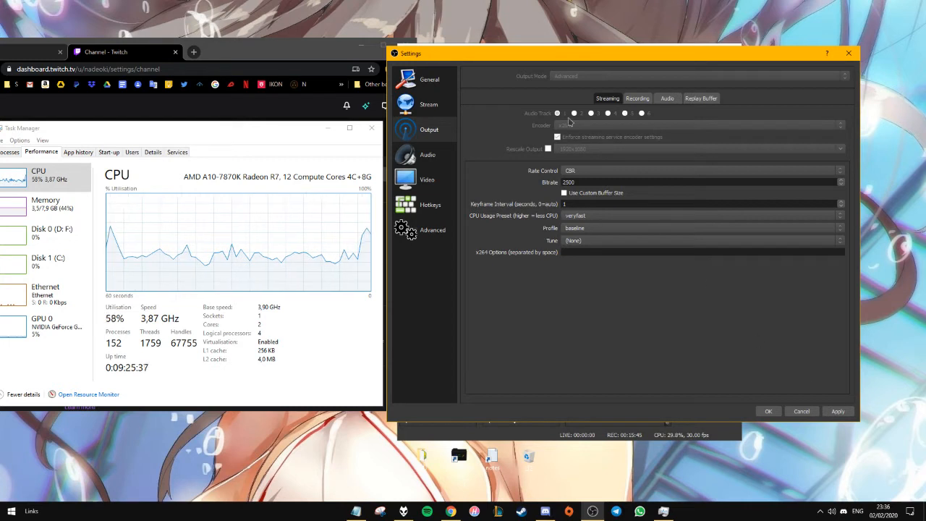
Show the Recording output settings and open the Videos folder in File Explorer, placing it beside the Recording Path in OBS
{"action": "left_click", "coordinate": [626, 100]}
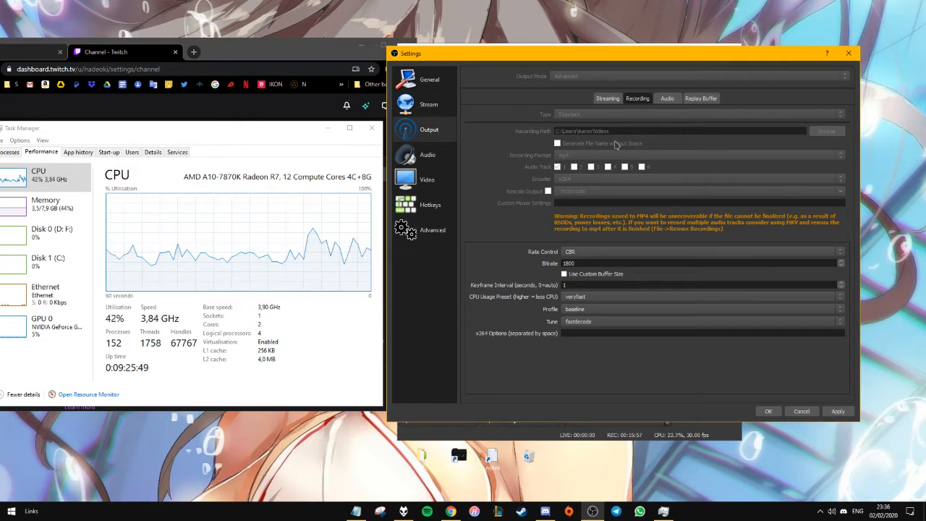
{"action": "left_click", "coordinate": [427, 456]}
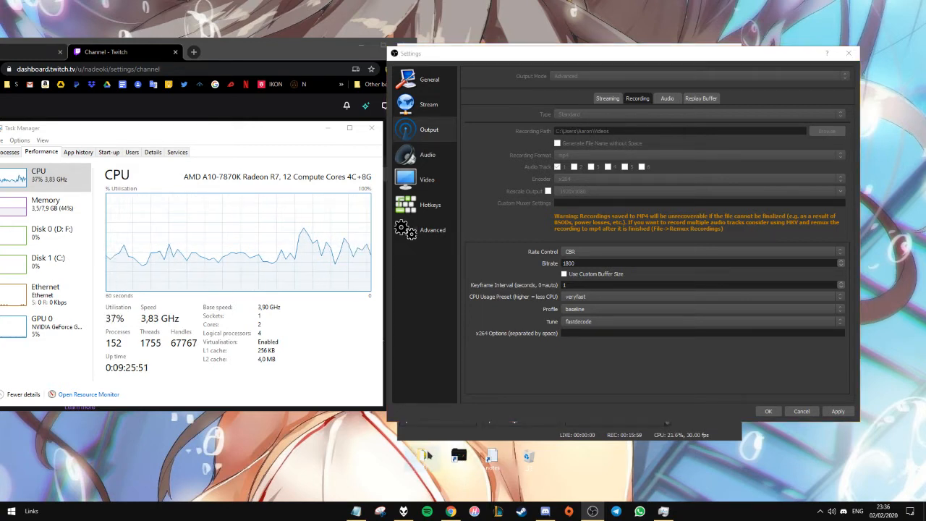
{"action": "double_click", "coordinate": [427, 456]}
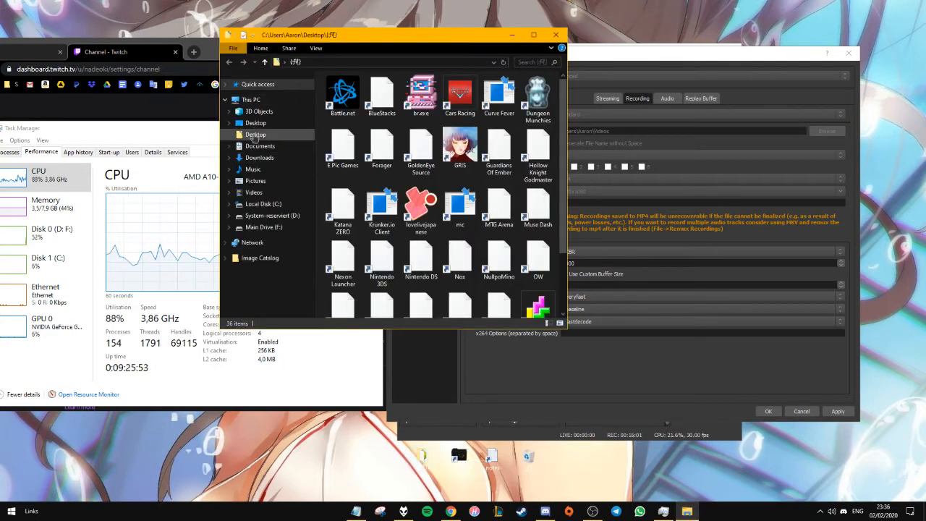
{"action": "left_click", "coordinate": [253, 192]}
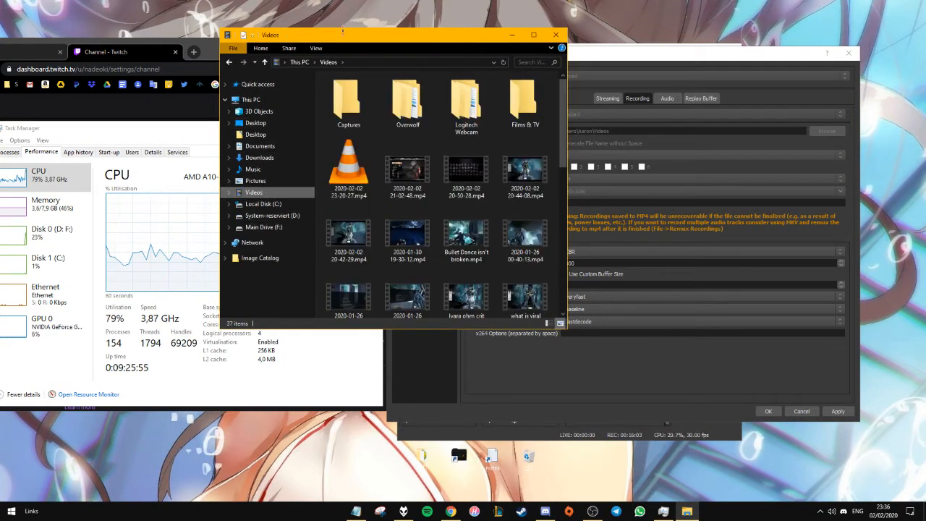
{"action": "left_click_drag", "start_coordinate": [389, 30], "coordinate": [256, 115]}
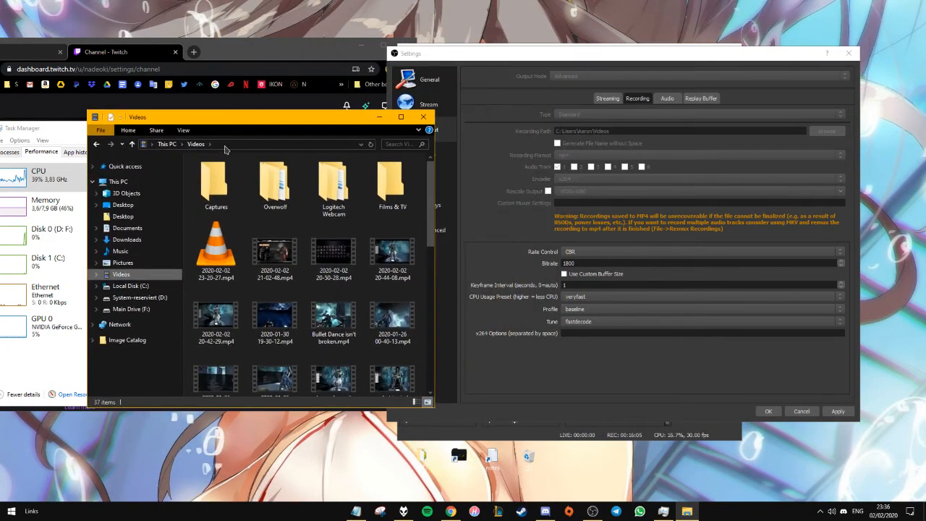
{"action": "left_click", "coordinate": [230, 143]}
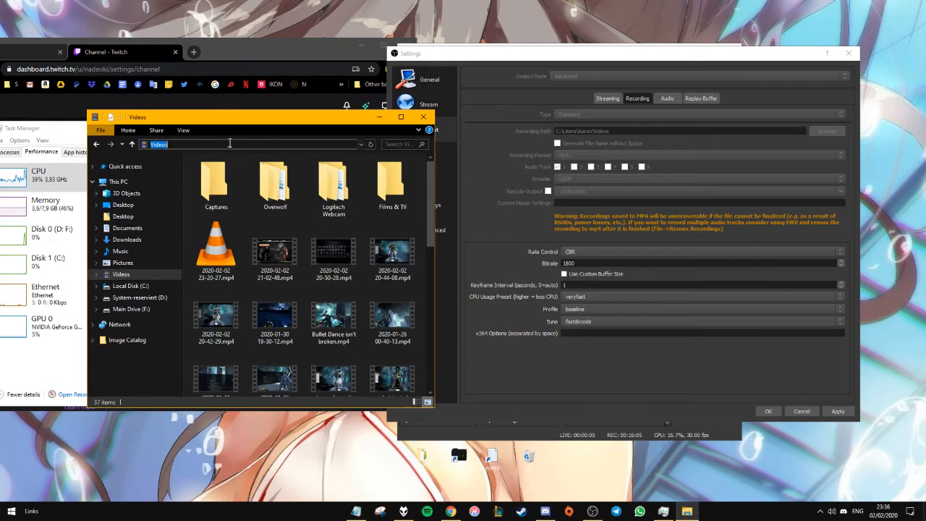
{"action": "left_click", "coordinate": [611, 135]}
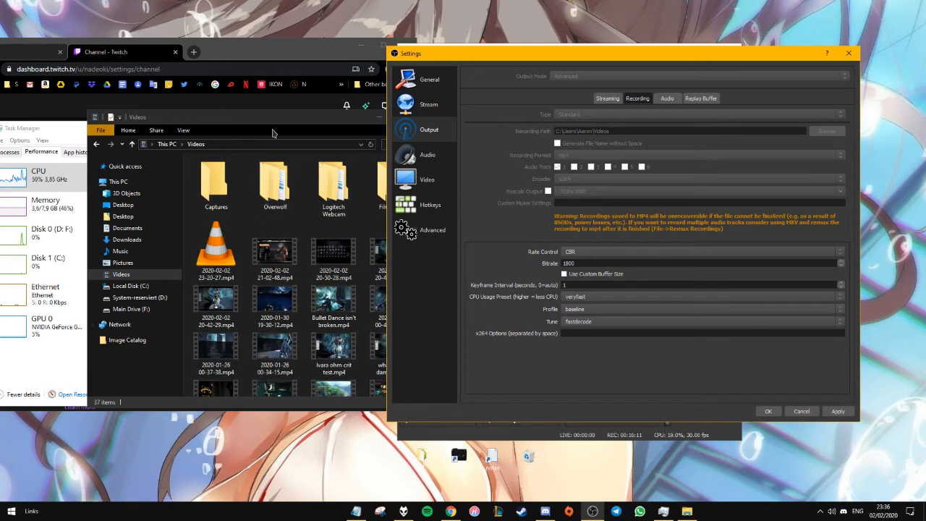
{"action": "left_click_drag", "start_coordinate": [273, 128], "coordinate": [193, 111]}
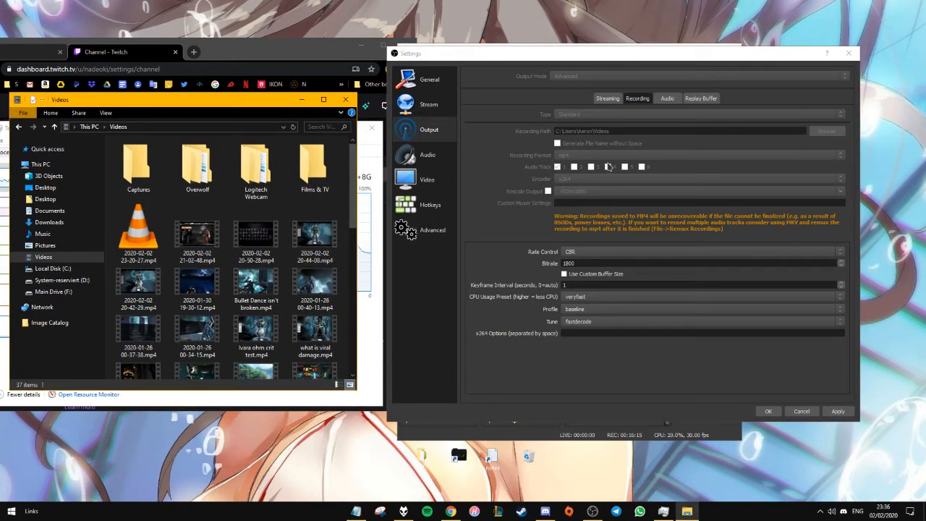
Compare the Streaming output settings with the Recording output settings in OBS
{"action": "left_click", "coordinate": [555, 159]}
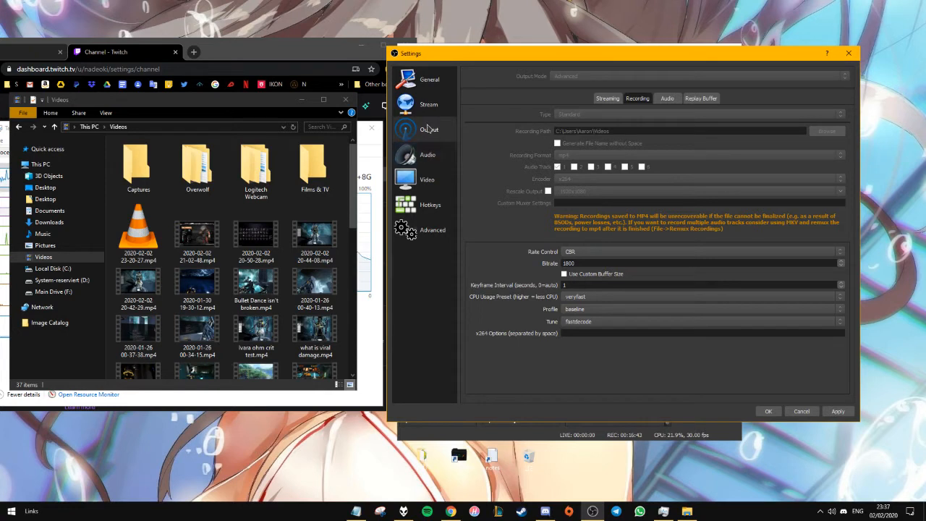
{"action": "left_click", "coordinate": [608, 98]}
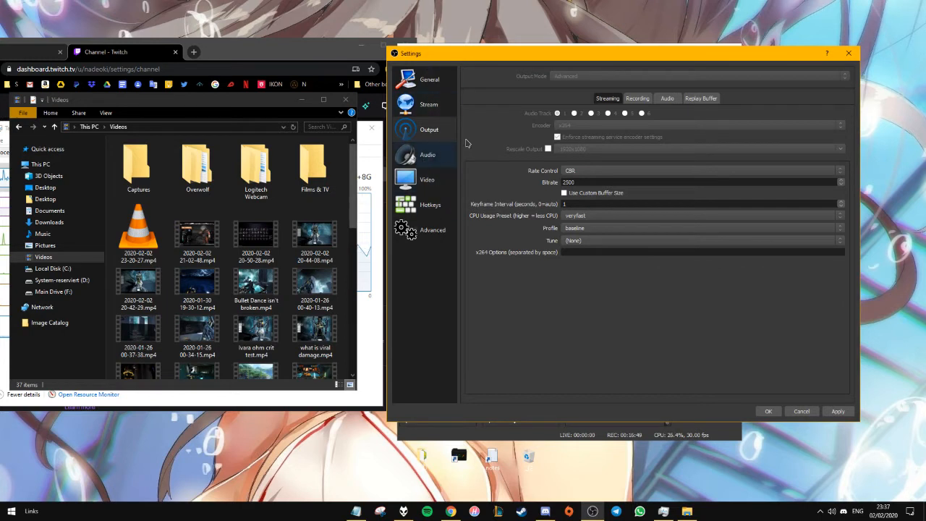
{"action": "left_click", "coordinate": [632, 101]}
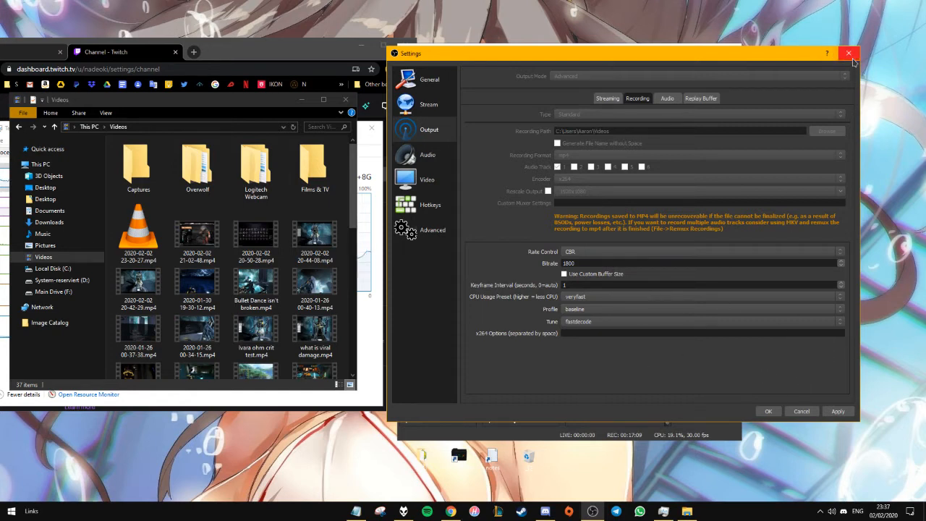
Switch to foobar2000, skip to another track, and close its window to return to the OBS settings
{"action": "left_click_drag", "start_coordinate": [596, 54], "coordinate": [625, 75]}
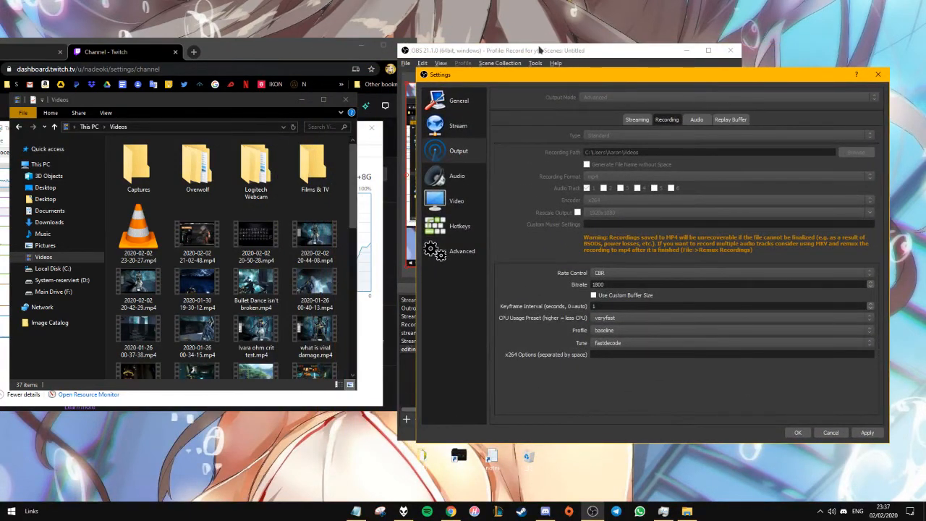
{"action": "left_click_drag", "start_coordinate": [597, 79], "coordinate": [559, 74]}
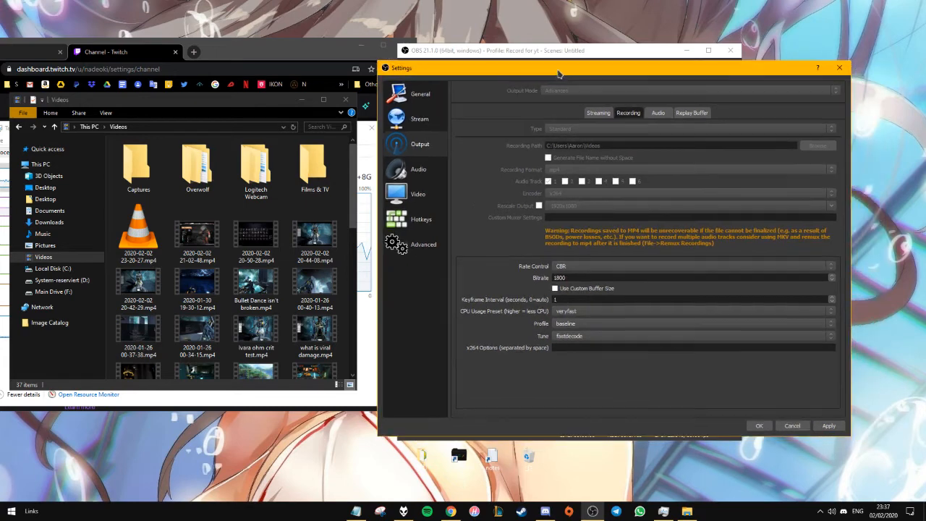
{"action": "right_click", "coordinate": [832, 511]}
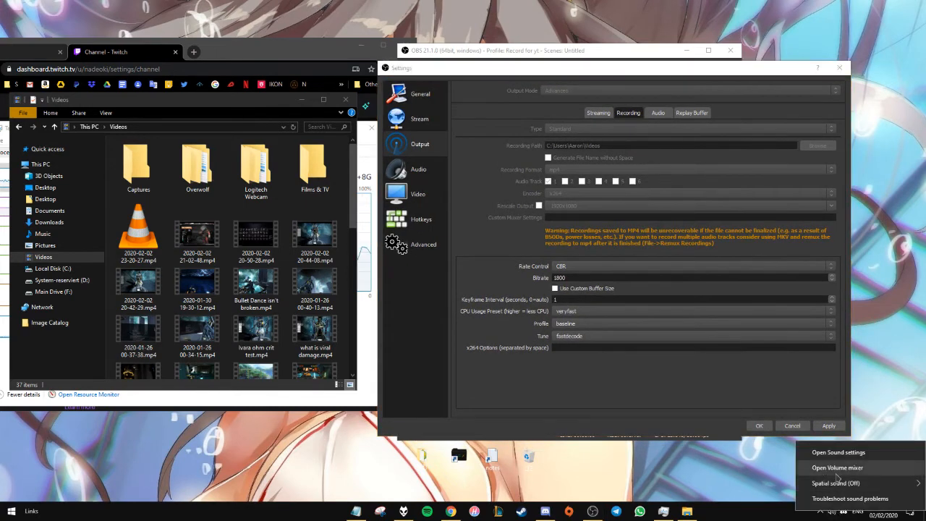
{"action": "left_click", "coordinate": [567, 511]}
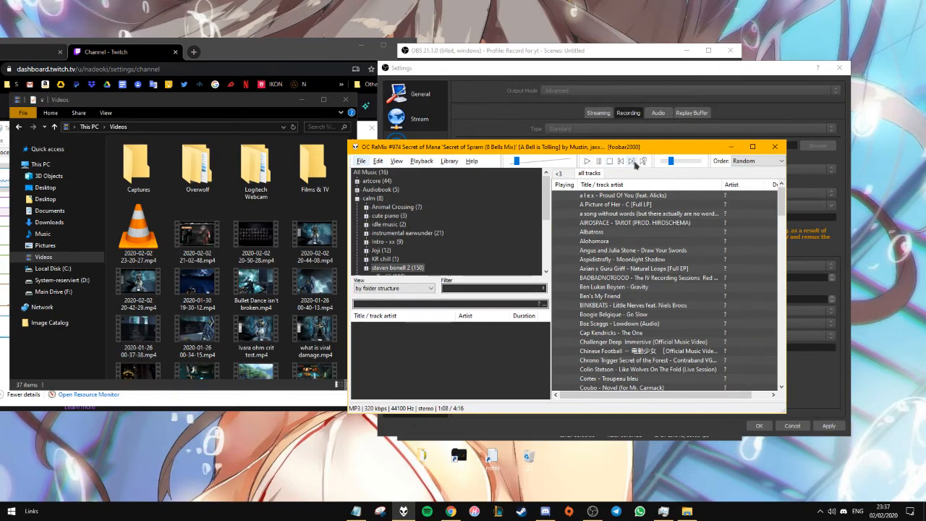
{"action": "left_click", "coordinate": [633, 162]}
{"action": "left_click", "coordinate": [772, 147]}
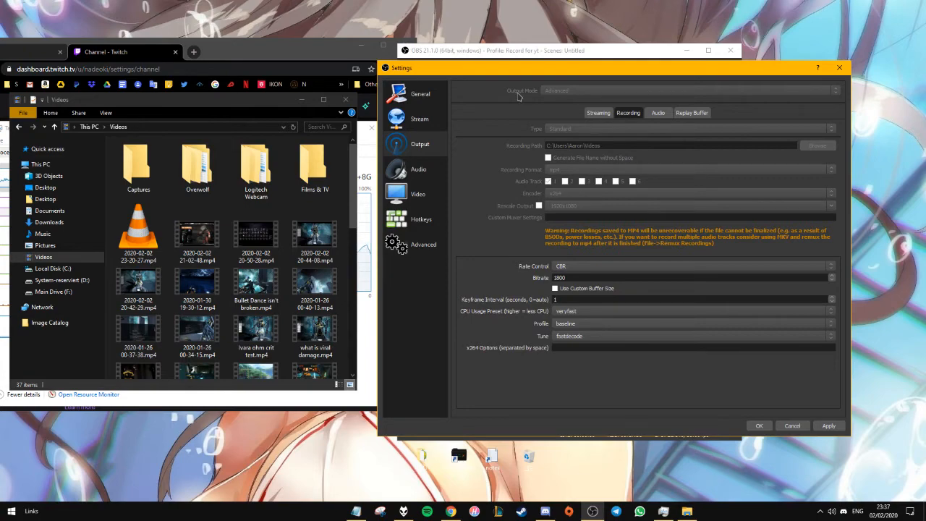
Review the Recording output's Rate Control options, bitrate and keyframe interval, plus the Audio track and Streaming output settings
{"action": "left_click_drag", "start_coordinate": [510, 78], "coordinate": [616, 112]}
{"action": "left_click_drag", "start_coordinate": [711, 110], "coordinate": [669, 95]}
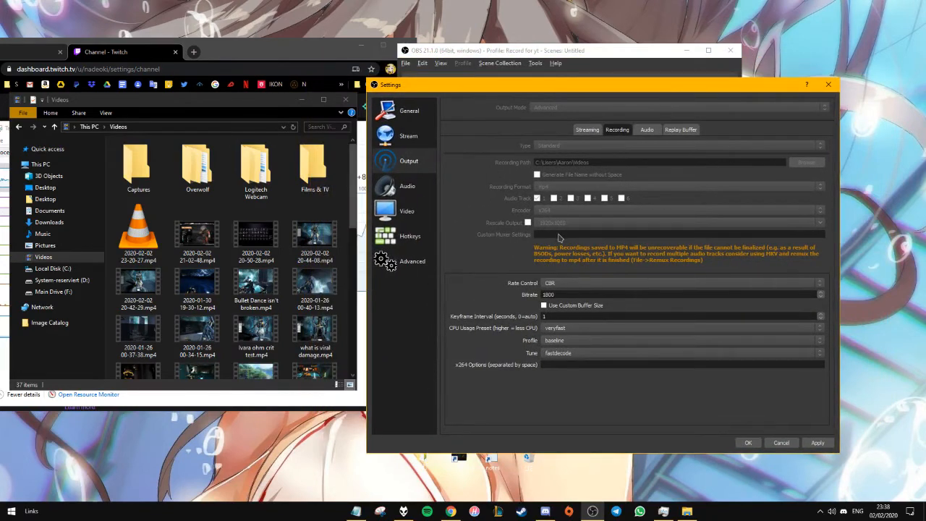
{"action": "left_click", "coordinate": [546, 286]}
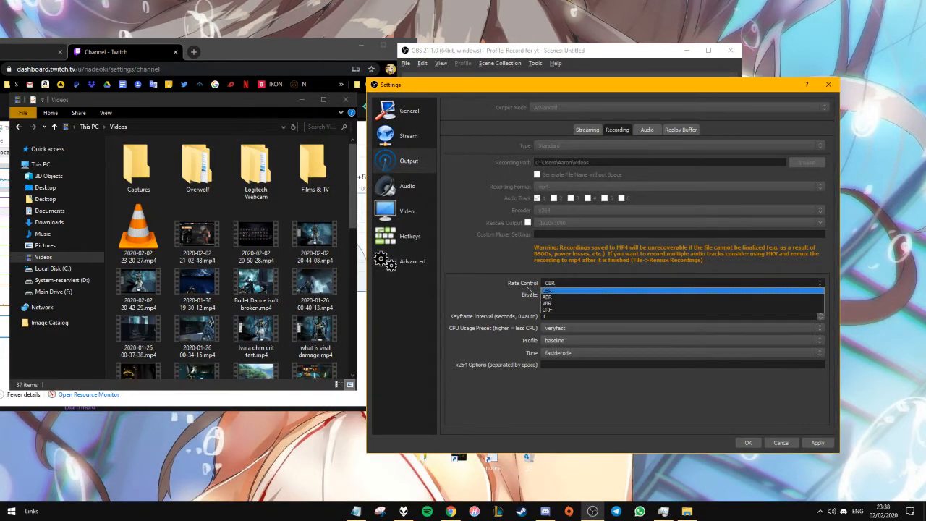
{"action": "left_click", "coordinate": [564, 282]}
{"action": "double_click", "coordinate": [564, 295]}
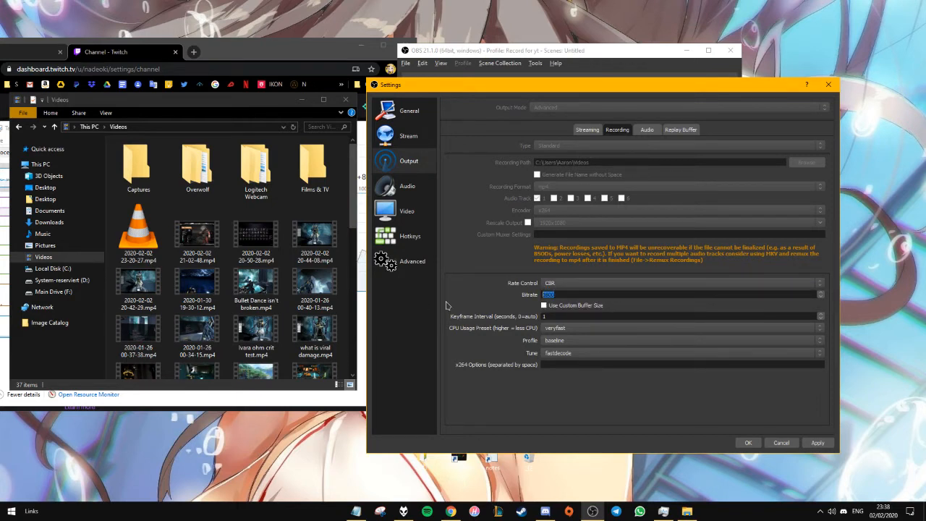
{"action": "double_click", "coordinate": [569, 315]}
{"action": "left_click", "coordinate": [653, 131]}
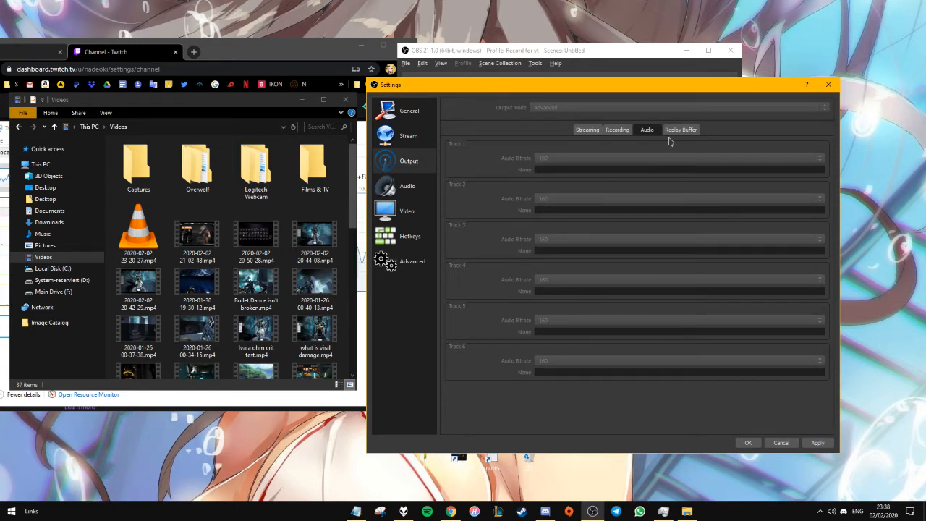
{"action": "left_click", "coordinate": [587, 129]}
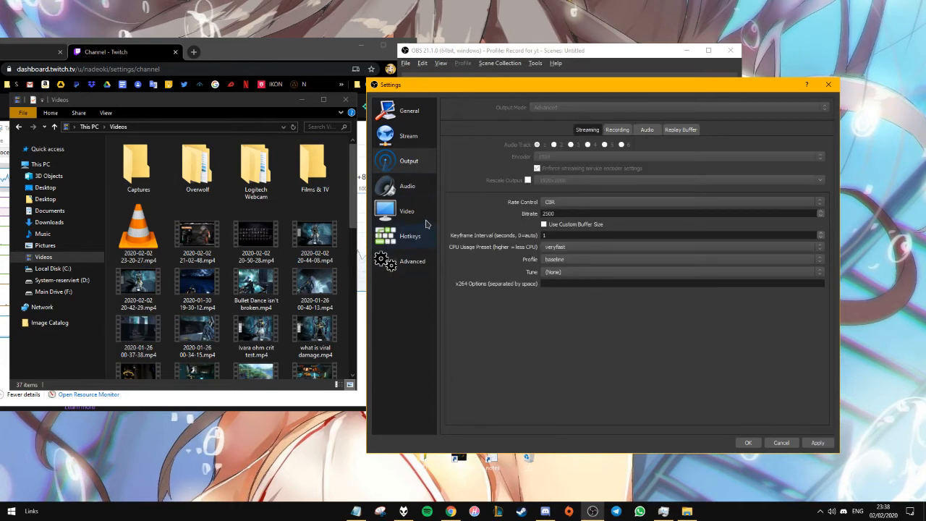
Look through the Sample Rate and Channels options in the OBS Audio settings, keeping 48khz and Stereo
{"action": "left_click", "coordinate": [410, 188]}
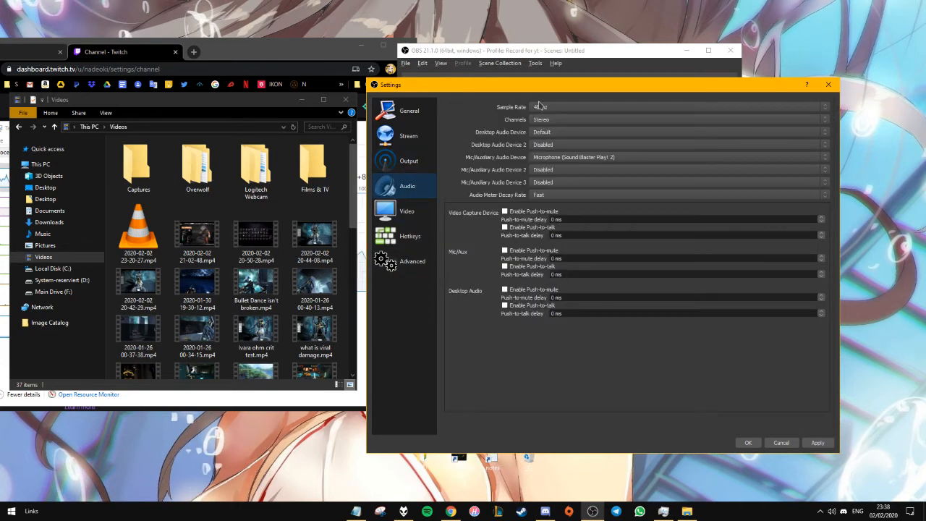
{"action": "left_click", "coordinate": [542, 108]}
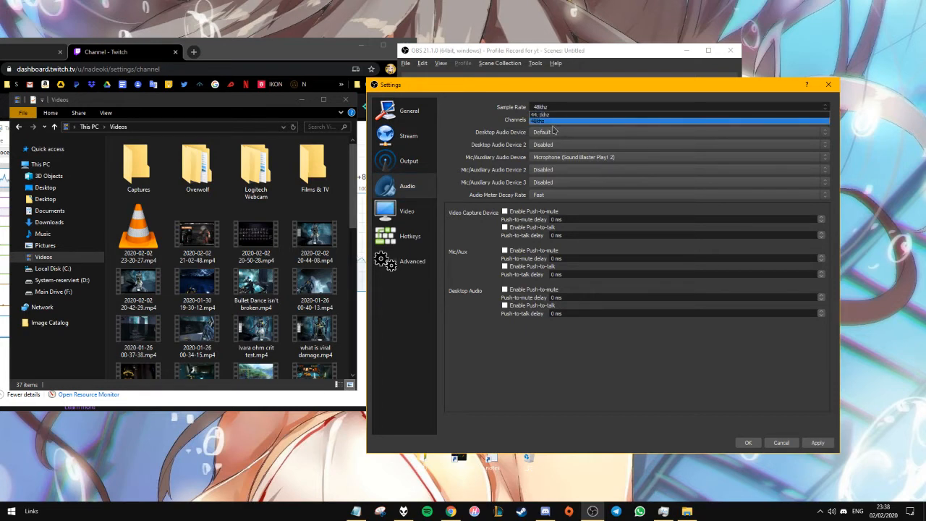
{"action": "left_click", "coordinate": [472, 116]}
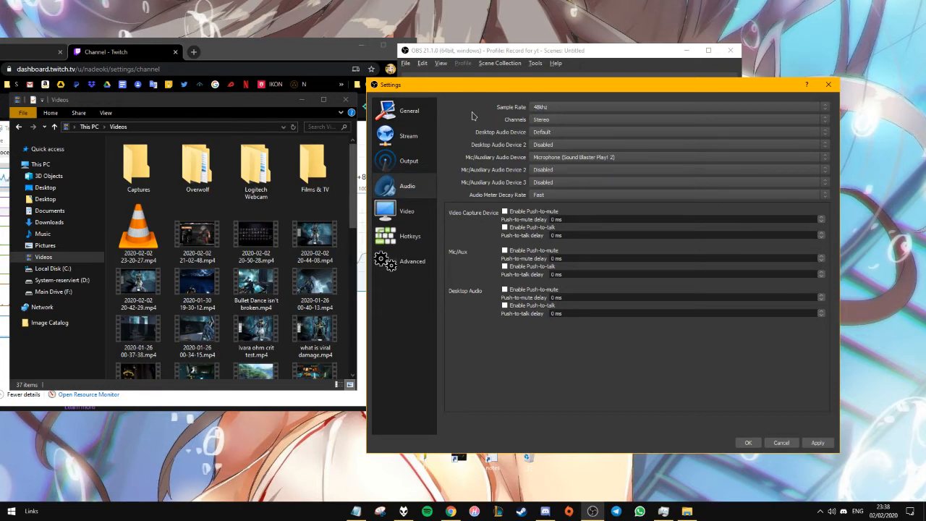
{"action": "left_click", "coordinate": [816, 516]}
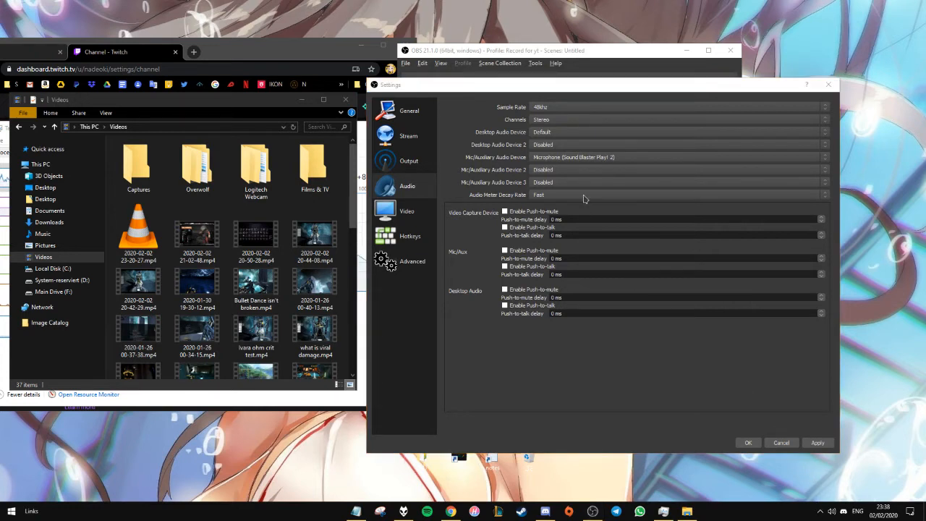
{"action": "left_click", "coordinate": [565, 106]}
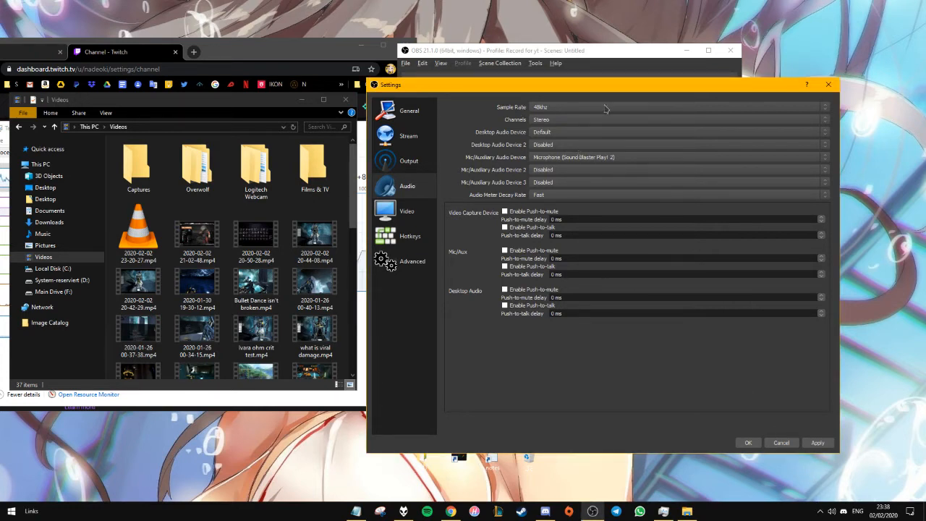
{"action": "left_click", "coordinate": [539, 108]}
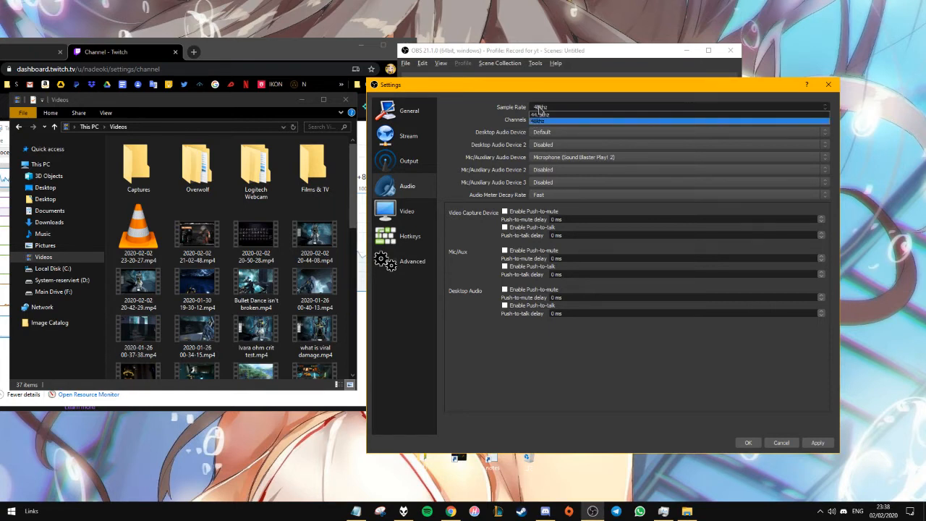
{"action": "left_click", "coordinate": [539, 108]}
{"action": "left_click", "coordinate": [550, 121]}
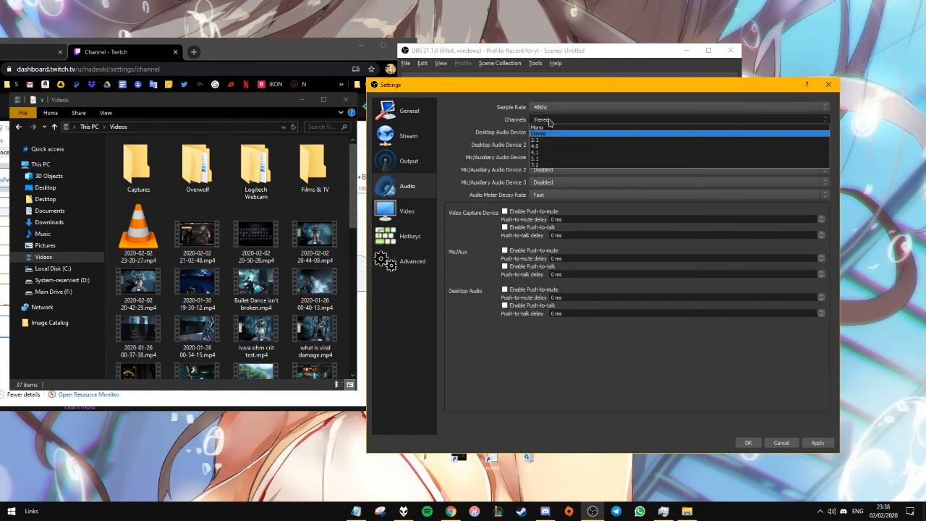
{"action": "left_click", "coordinate": [550, 122]}
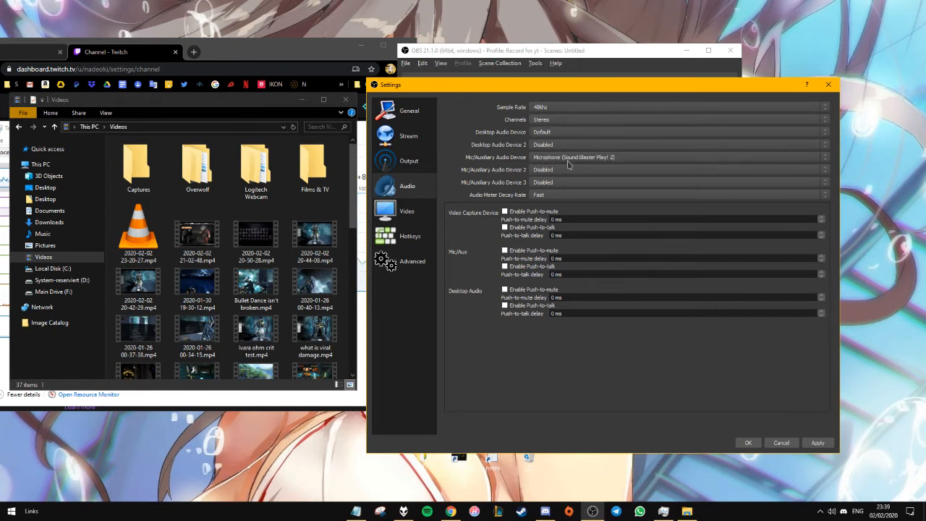
Review the Desktop Audio Device and Audio Meter Decay Rate options, leaving them at Default and Fast
{"action": "left_click", "coordinate": [558, 133]}
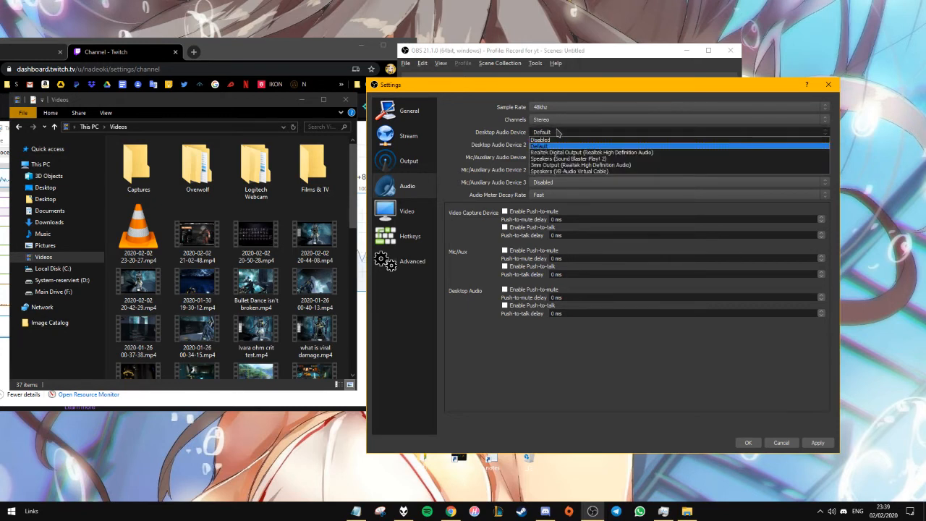
{"action": "left_click", "coordinate": [556, 133]}
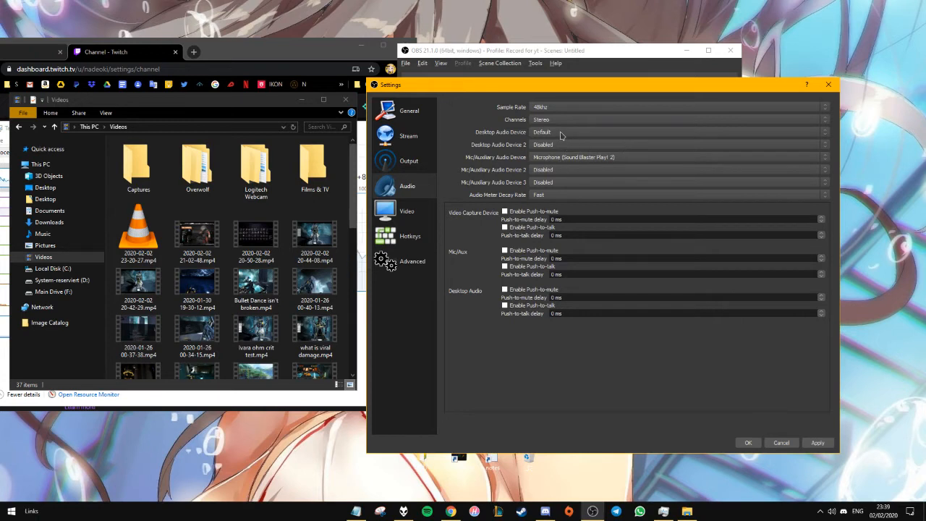
{"action": "left_click", "coordinate": [821, 511]}
{"action": "left_click", "coordinate": [821, 511]}
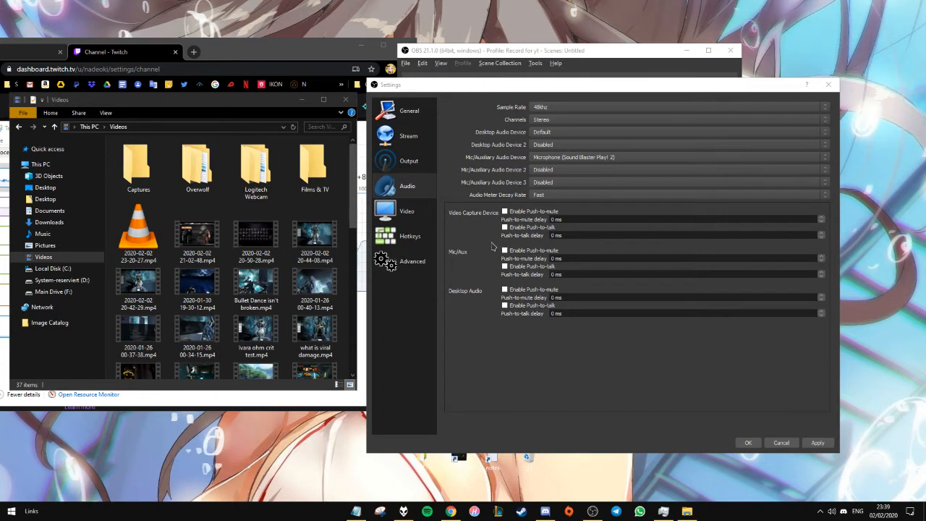
{"action": "left_click", "coordinate": [565, 196]}
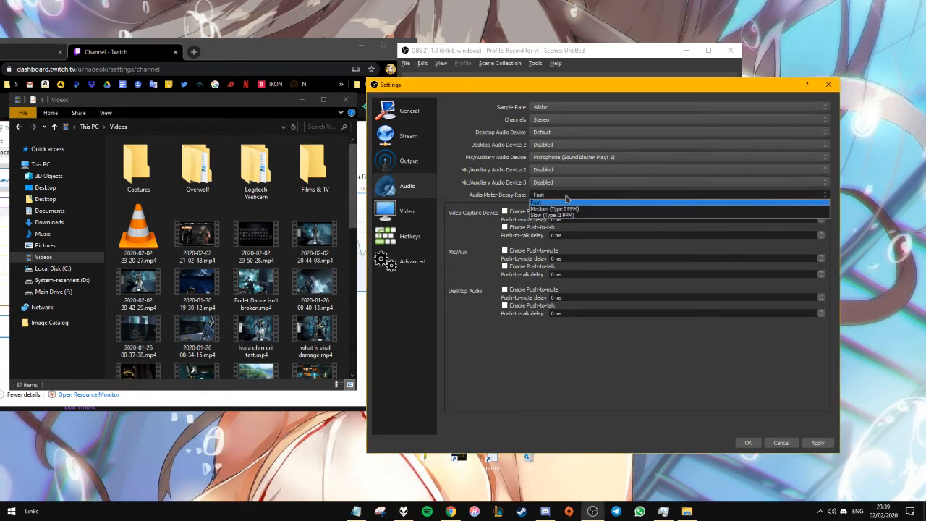
{"action": "left_click", "coordinate": [566, 196]}
Show the OBS Video settings and move the Settings window aside to reveal the main window's preview and mixer
{"action": "left_click", "coordinate": [407, 210]}
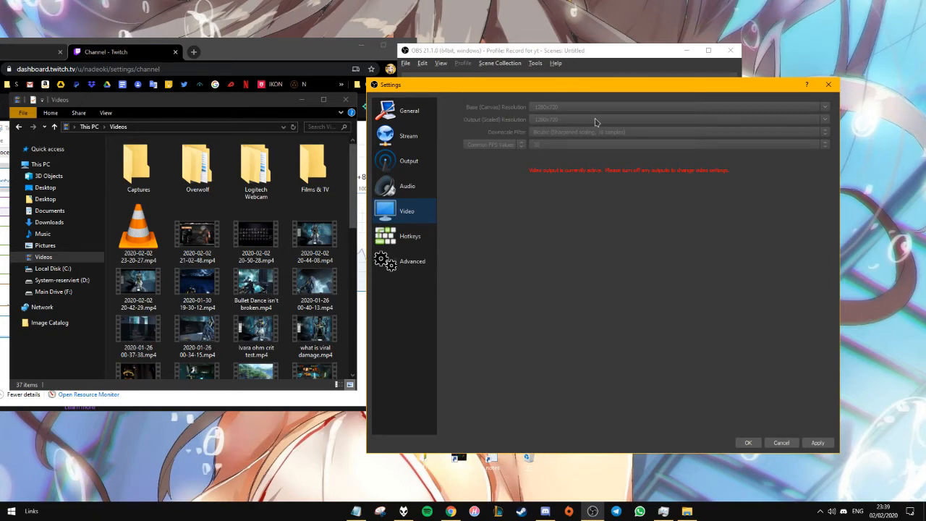
{"action": "left_click_drag", "start_coordinate": [517, 91], "coordinate": [151, 139]}
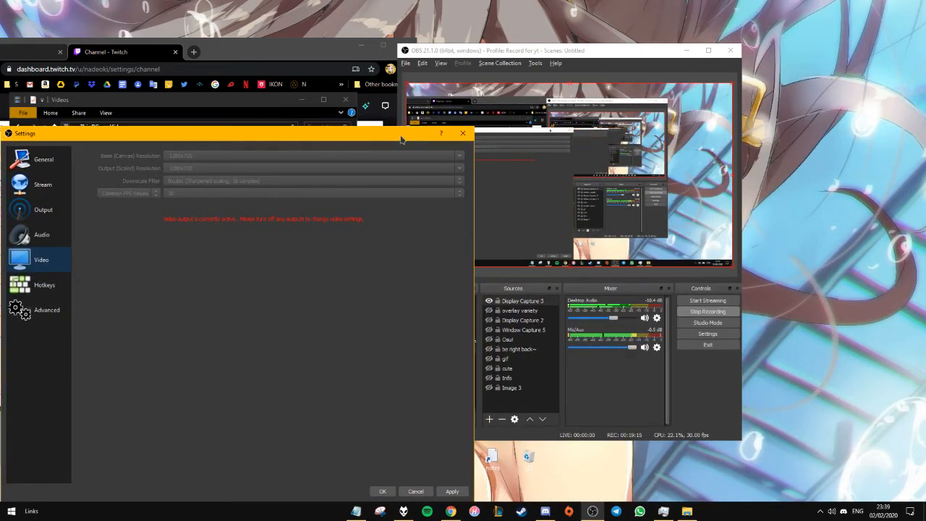
{"action": "left_click_drag", "start_coordinate": [403, 138], "coordinate": [239, 64]}
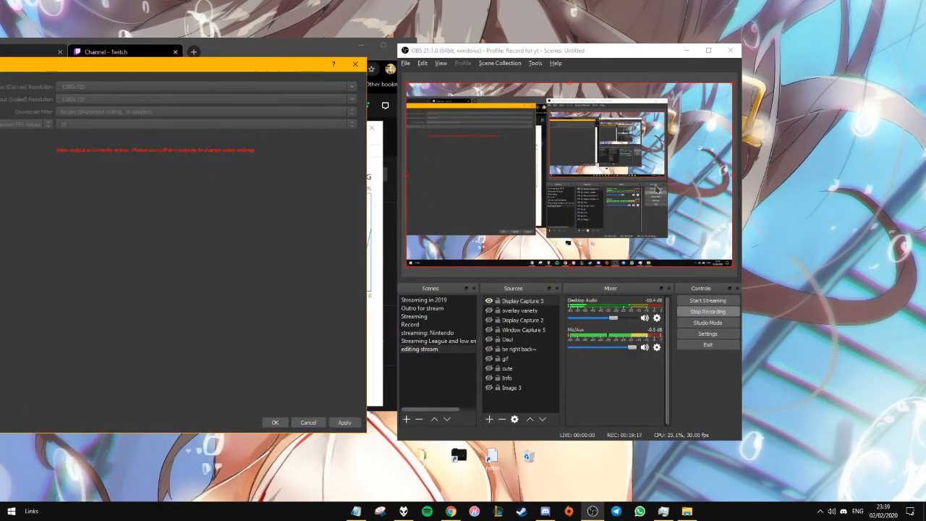
Check the application volumes in the Windows Volume Mixer and close it
{"action": "right_click", "coordinate": [831, 514]}
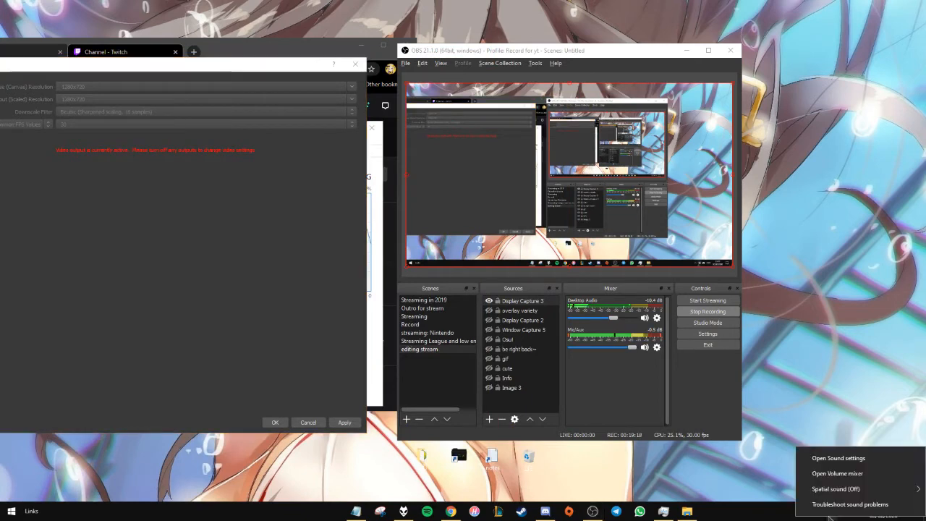
{"action": "left_click", "coordinate": [837, 473]}
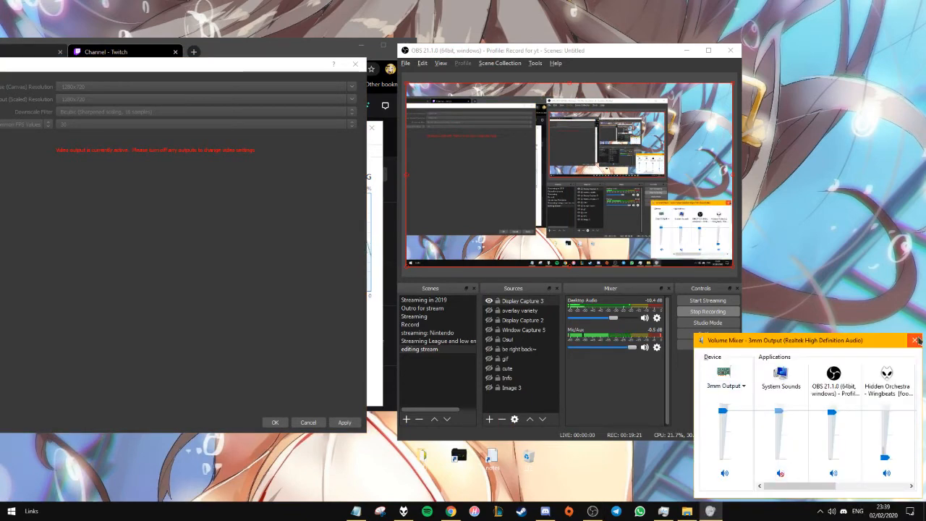
{"action": "left_click", "coordinate": [915, 340]}
Examine the base and output resolutions, Downscale Filter and Common FPS Values in the Video settings, repositioning the Settings window around the preview
{"action": "left_click_drag", "start_coordinate": [170, 64], "coordinate": [203, 199]}
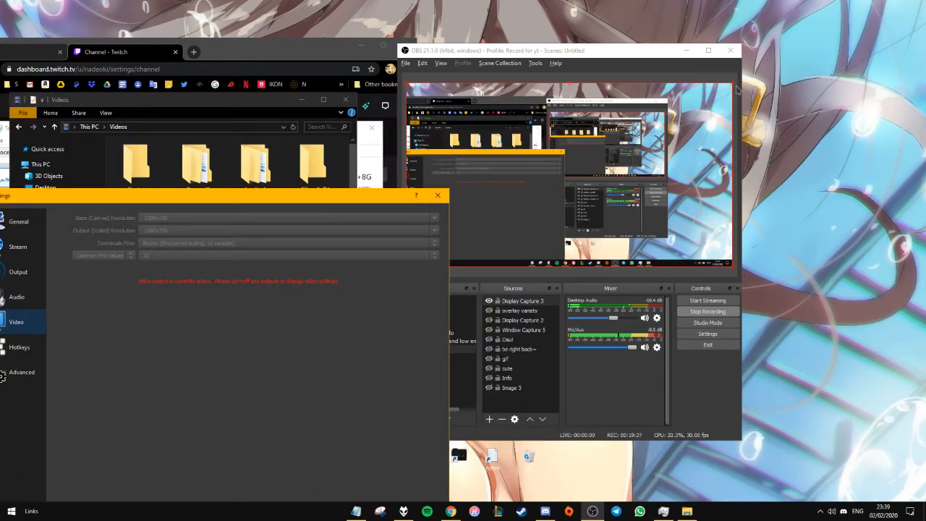
{"action": "left_click_drag", "start_coordinate": [228, 204], "coordinate": [303, 88]}
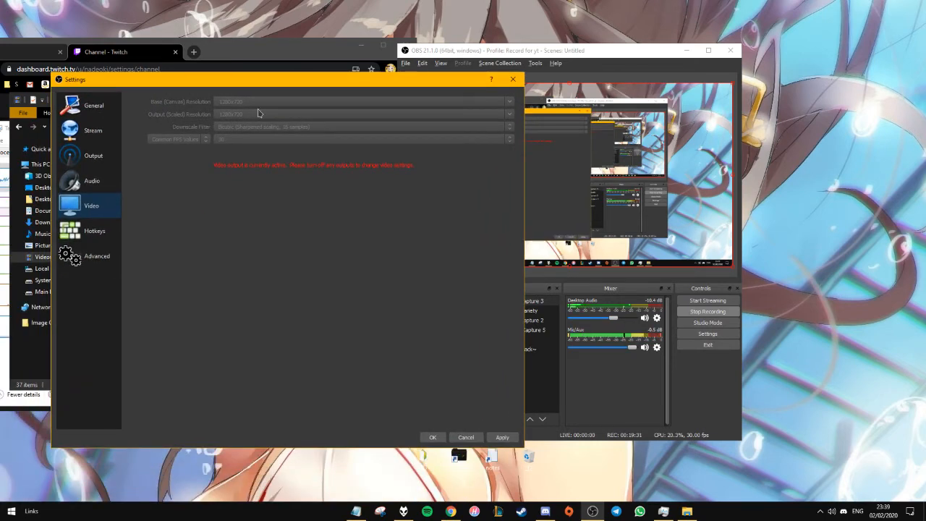
{"action": "left_click_drag", "start_coordinate": [301, 84], "coordinate": [217, 109]}
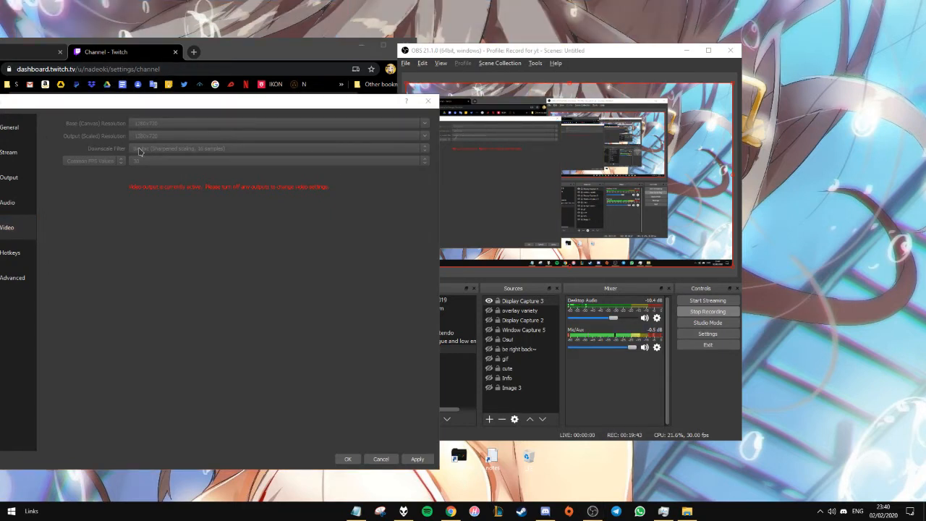
{"action": "left_click", "coordinate": [184, 142]}
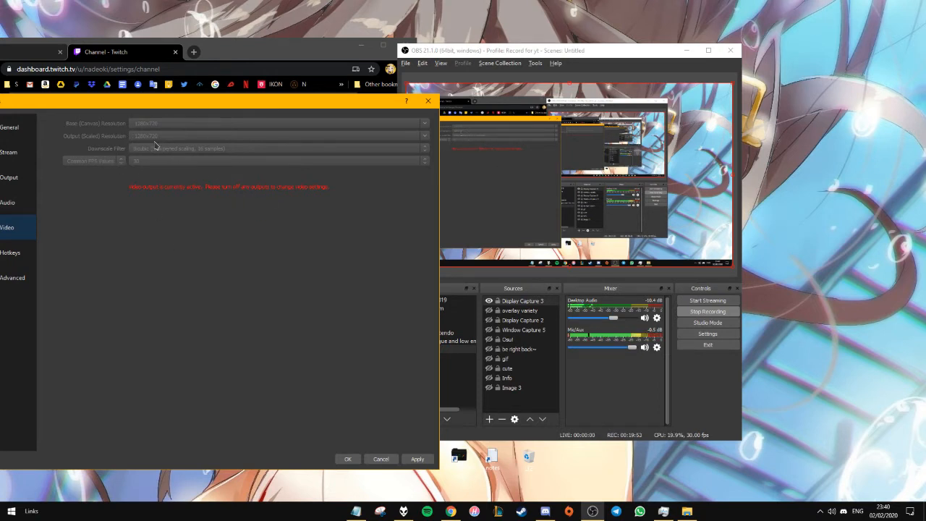
{"action": "left_click_drag", "start_coordinate": [152, 102], "coordinate": [181, 90]}
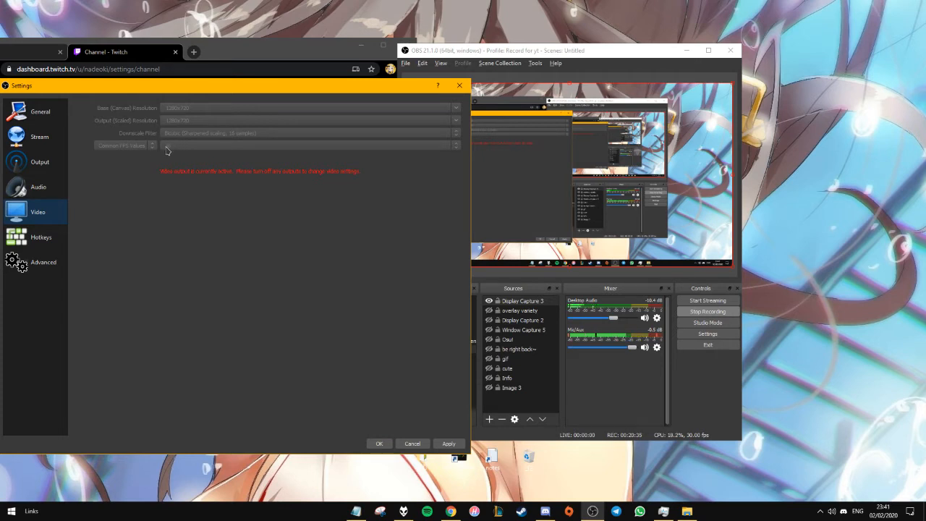
{"action": "left_click_drag", "start_coordinate": [198, 88], "coordinate": [252, 80]}
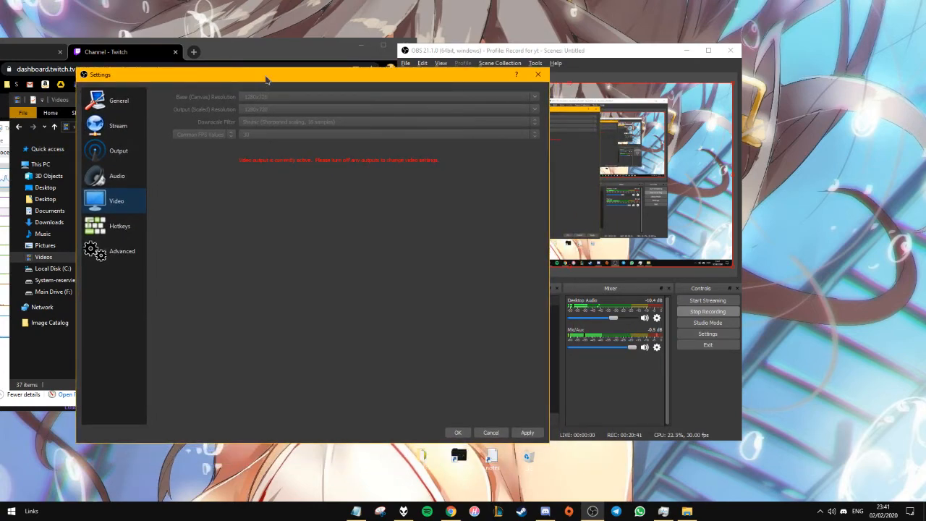
{"action": "mouse_move", "coordinate": [267, 80]}
{"action": "left_mouse_down"}
{"action": "mouse_move", "coordinate": [266, 104]}
{"action": "mouse_move", "coordinate": [257, 65]}
{"action": "left_mouse_up"}
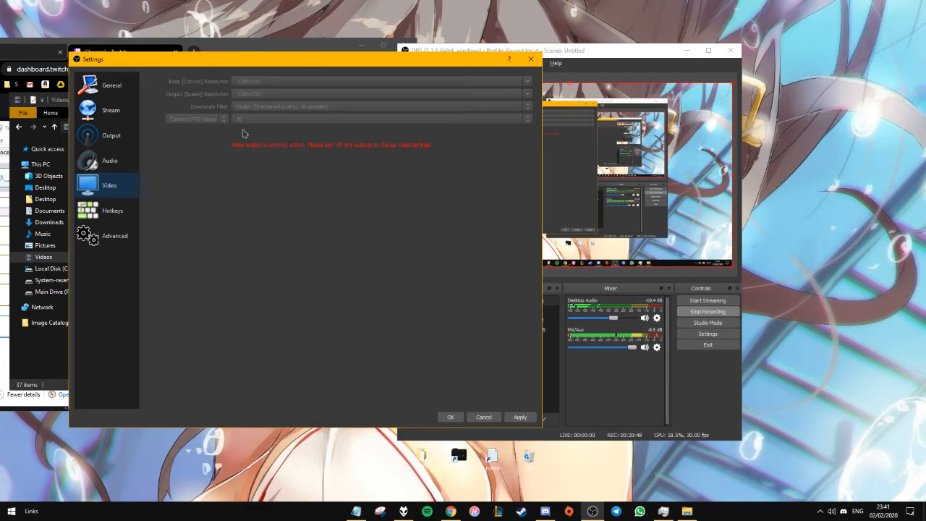
{"action": "left_click_drag", "start_coordinate": [250, 66], "coordinate": [449, 35]}
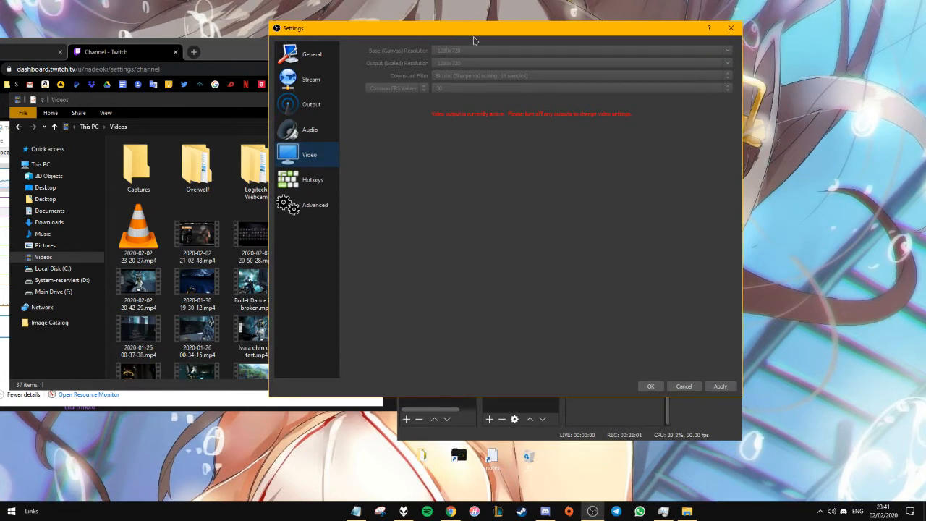
Look through the assignable shortcuts in the Hotkeys settings, from streaming and recording actions to the per-source Mic/Aux entries
{"action": "left_click_drag", "start_coordinate": [474, 41], "coordinate": [374, 71]}
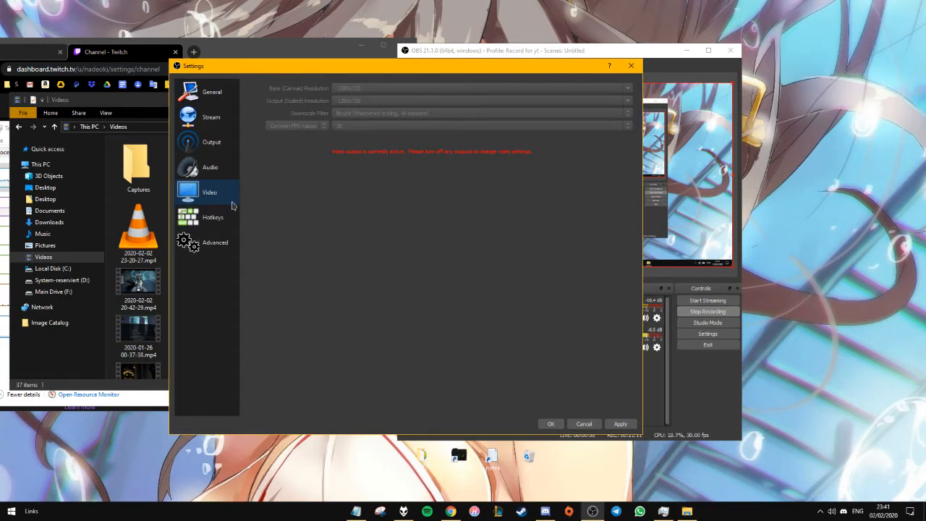
{"action": "left_click", "coordinate": [213, 218]}
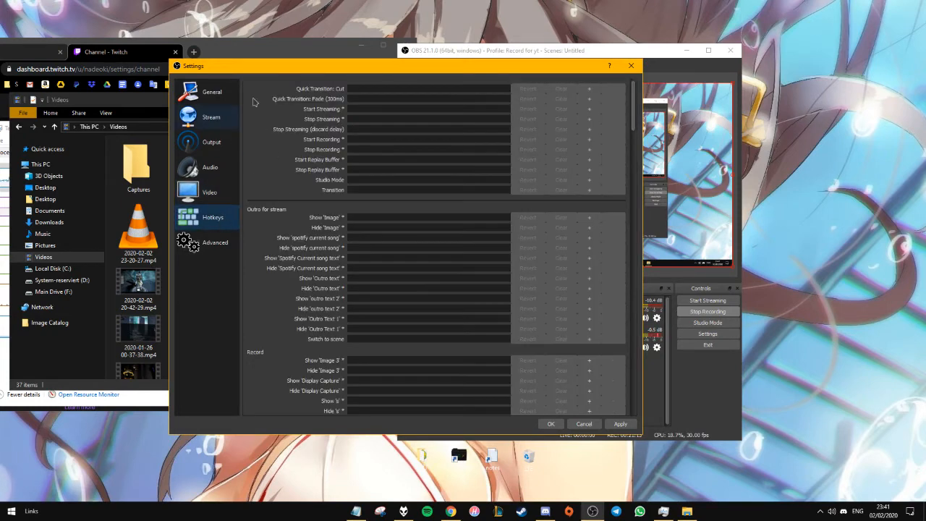
{"action": "scroll", "coordinate": [387, 188], "scroll_direction": "down", "scroll_amount": 10}
{"action": "scroll", "coordinate": [387, 189], "scroll_direction": "up", "scroll_amount": 6}
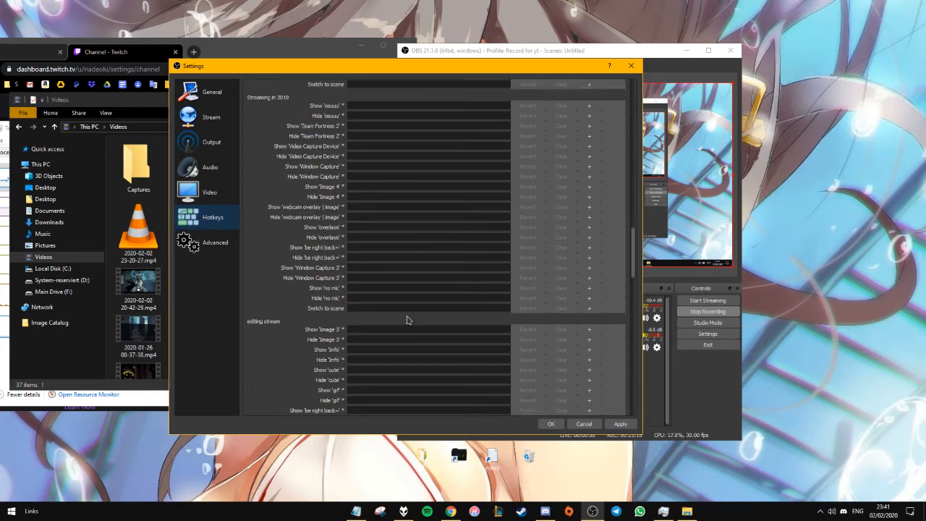
{"action": "scroll", "coordinate": [388, 107], "scroll_direction": "up", "scroll_amount": 3}
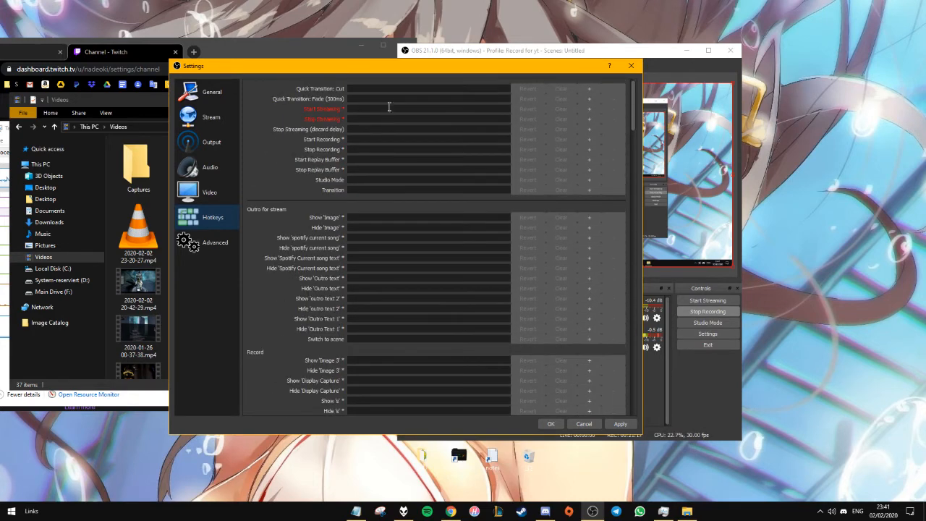
{"action": "scroll", "coordinate": [391, 115], "scroll_direction": "down", "scroll_amount": 10}
{"action": "scroll", "coordinate": [406, 199], "scroll_direction": "up", "scroll_amount": 5}
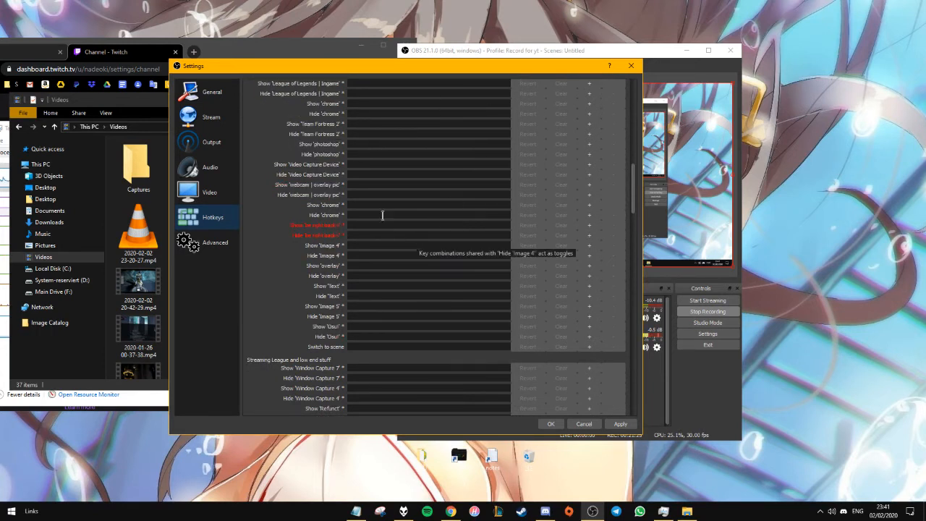
{"action": "scroll", "coordinate": [367, 203], "scroll_direction": "down", "scroll_amount": 3}
{"action": "scroll", "coordinate": [367, 217], "scroll_direction": "down", "scroll_amount": 10}
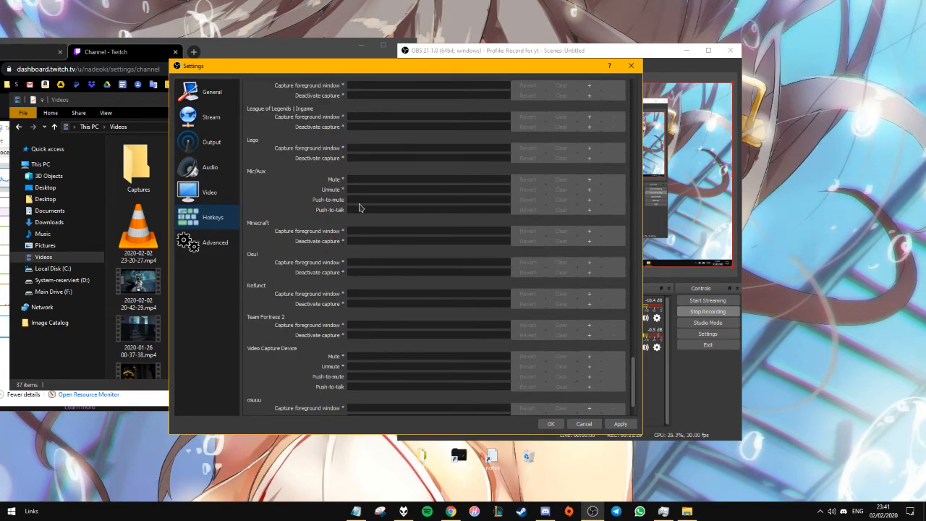
{"action": "scroll", "coordinate": [261, 190], "scroll_direction": "up", "scroll_amount": 5}
{"action": "scroll", "coordinate": [258, 246], "scroll_direction": "down", "scroll_amount": 5}
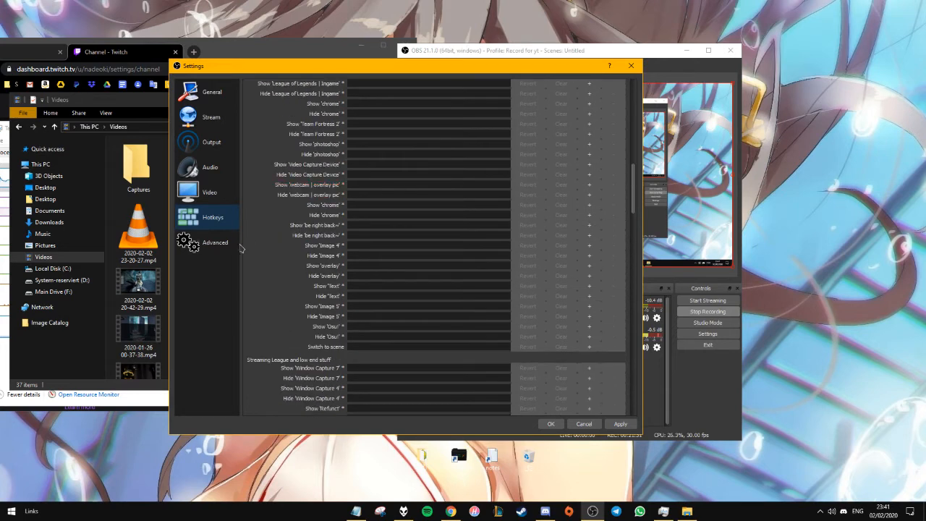
Show the Advanced settings and examine the Process Priority choices from High to Idle, leaving Above Normal selected
{"action": "left_click", "coordinate": [214, 244]}
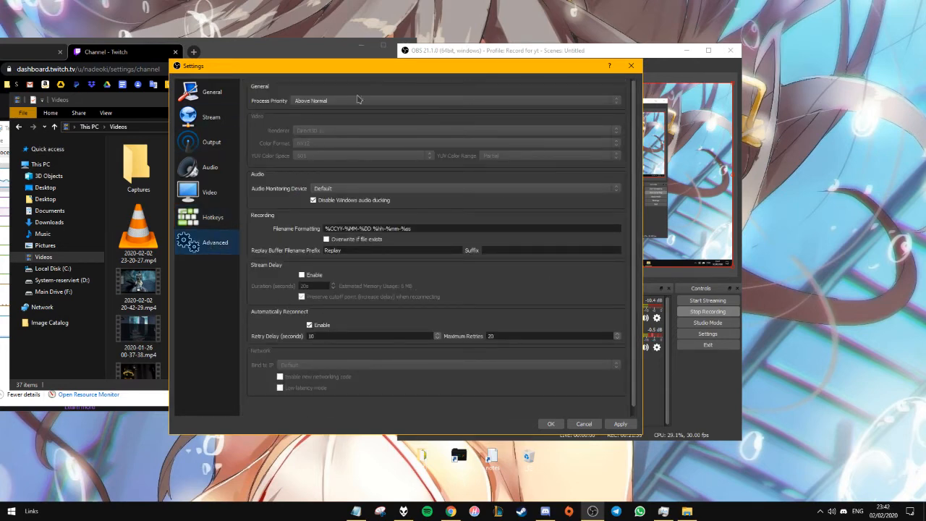
{"action": "left_click_drag", "start_coordinate": [373, 71], "coordinate": [134, 48]}
{"action": "left_click", "coordinate": [423, 65]}
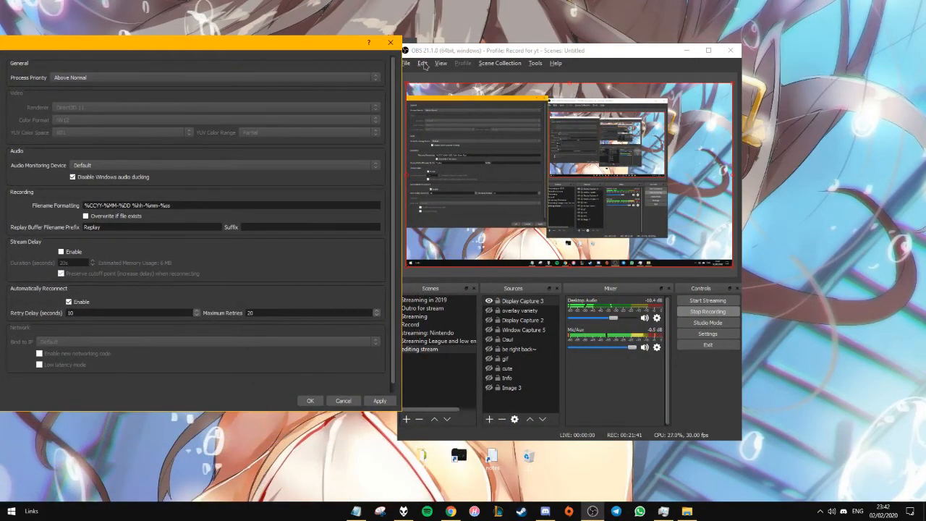
{"action": "left_click_drag", "start_coordinate": [281, 48], "coordinate": [635, 96]}
{"action": "left_click", "coordinate": [423, 126]}
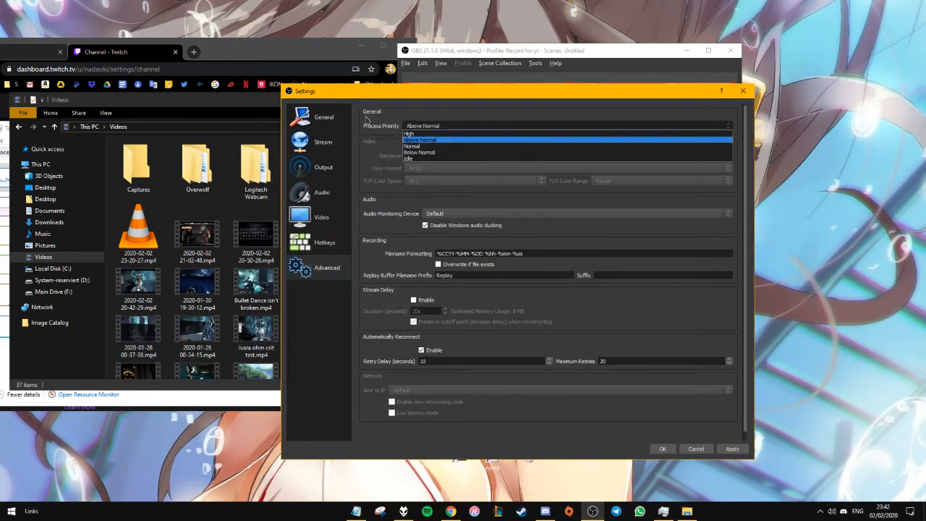
{"action": "left_click", "coordinate": [366, 121]}
{"action": "left_click", "coordinate": [419, 126]}
{"action": "left_click", "coordinate": [424, 127]}
{"action": "left_click", "coordinate": [427, 127]}
{"action": "left_click", "coordinate": [428, 128]}
{"action": "left_click", "coordinate": [428, 127]}
{"action": "left_click", "coordinate": [409, 97]}
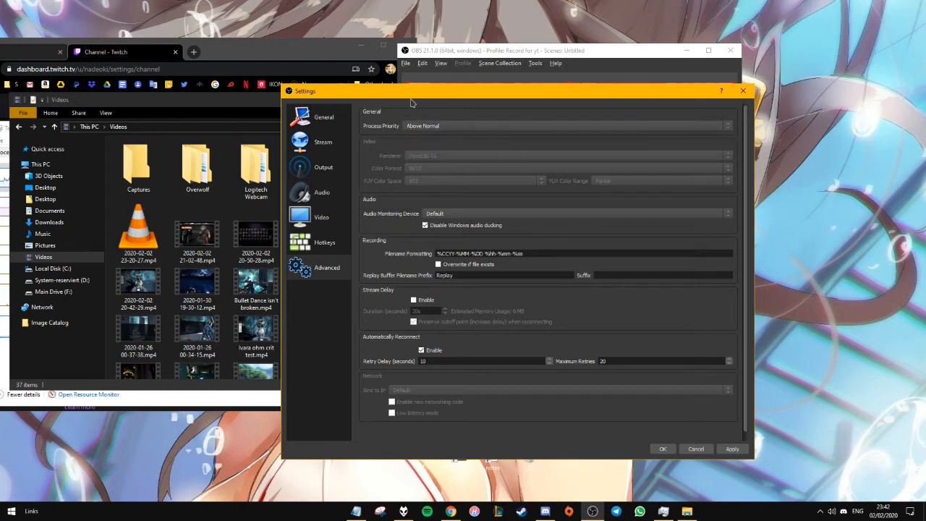
{"action": "left_click_drag", "start_coordinate": [410, 102], "coordinate": [377, 99]}
{"action": "left_click", "coordinate": [389, 124]}
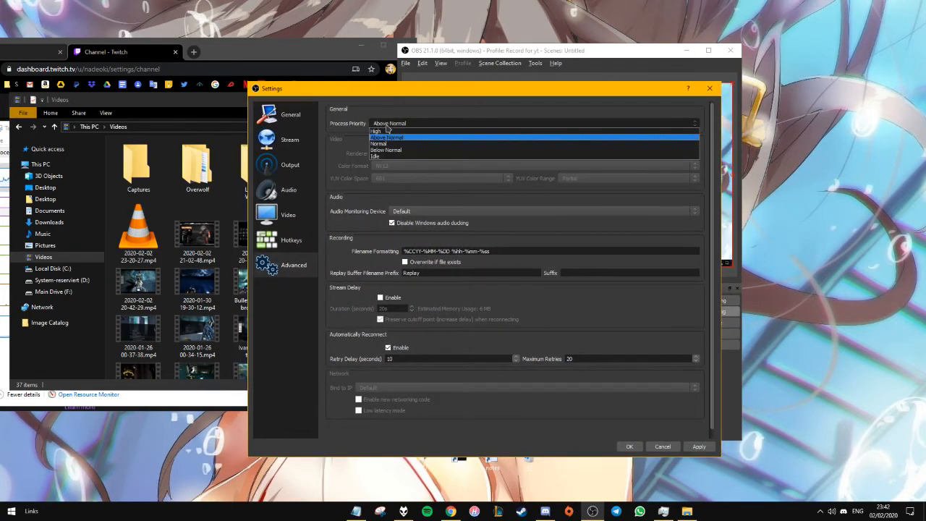
{"action": "left_click", "coordinate": [389, 128]}
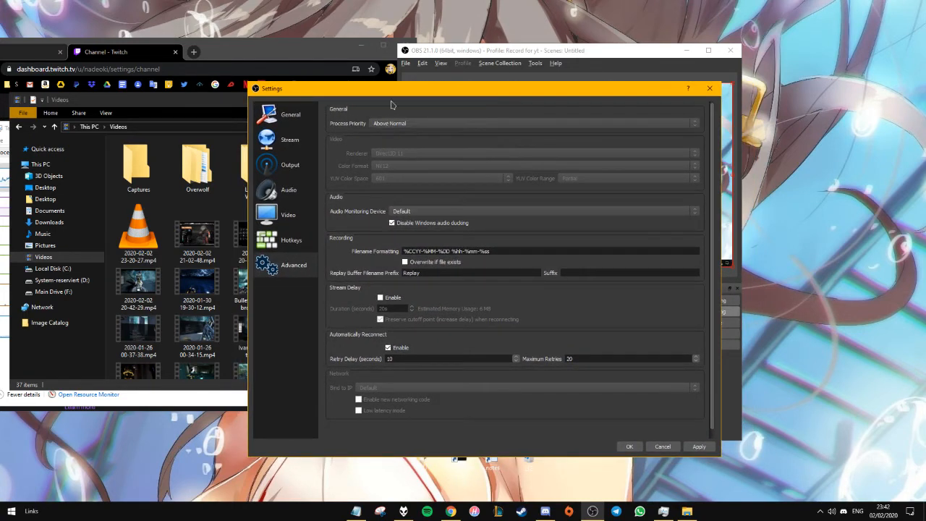
Try Idle as the Process Priority and restore it to Above Normal
{"action": "left_click_drag", "start_coordinate": [392, 100], "coordinate": [323, 104]}
{"action": "left_click", "coordinate": [357, 138]}
{"action": "left_click", "coordinate": [352, 166]}
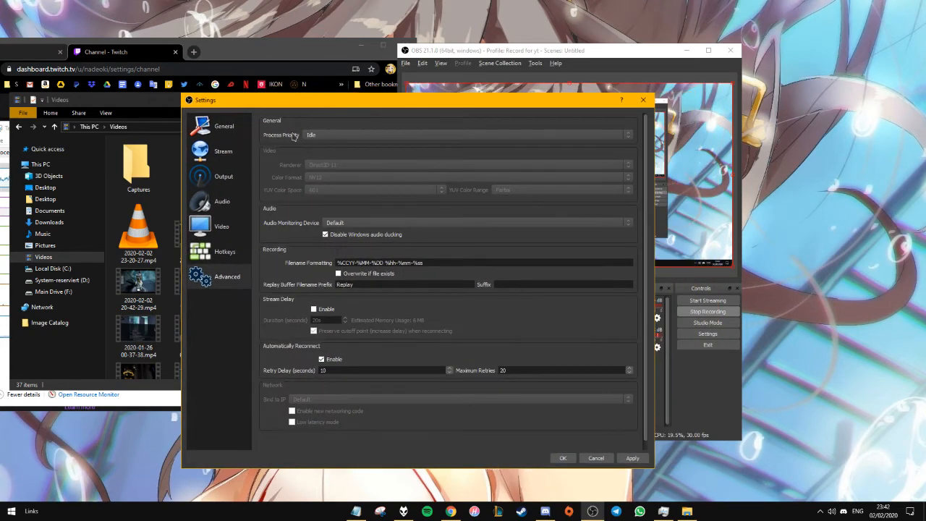
{"action": "left_click", "coordinate": [349, 138]}
{"action": "left_click", "coordinate": [349, 138]}
{"action": "left_click_drag", "start_coordinate": [374, 112], "coordinate": [424, 96]}
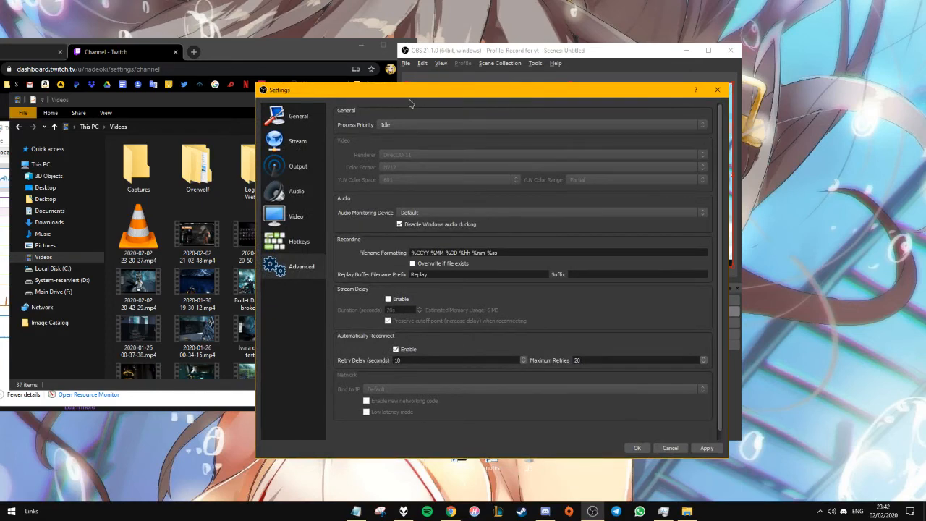
{"action": "left_click", "coordinate": [395, 125]}
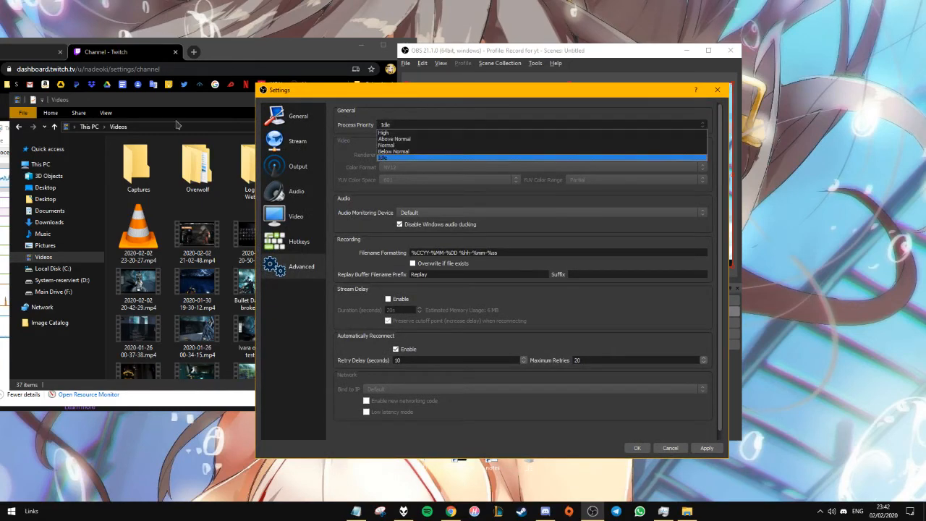
{"action": "left_click", "coordinate": [402, 140]}
Review the available Process Priority levels once more, moving the Settings window around the preview and keeping Above Normal
{"action": "left_click_drag", "start_coordinate": [405, 91], "coordinate": [358, 113]}
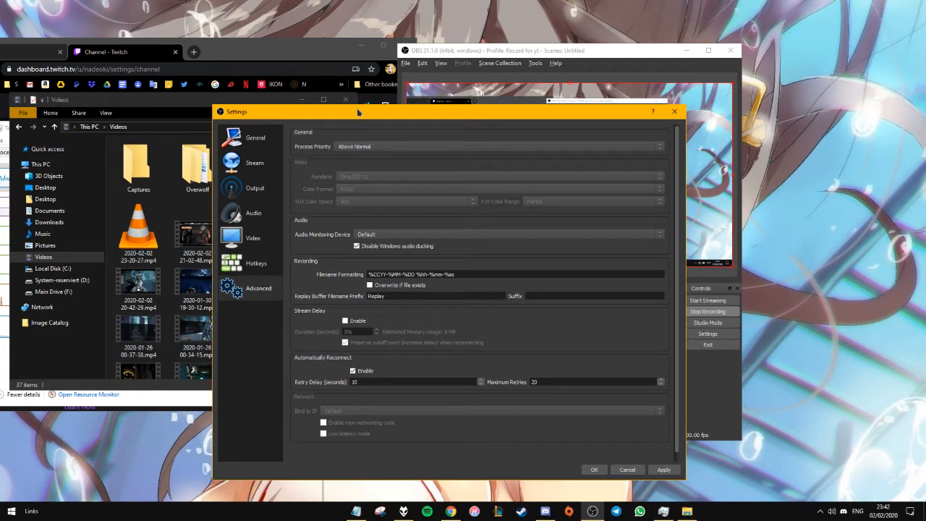
{"action": "left_click", "coordinate": [370, 145]}
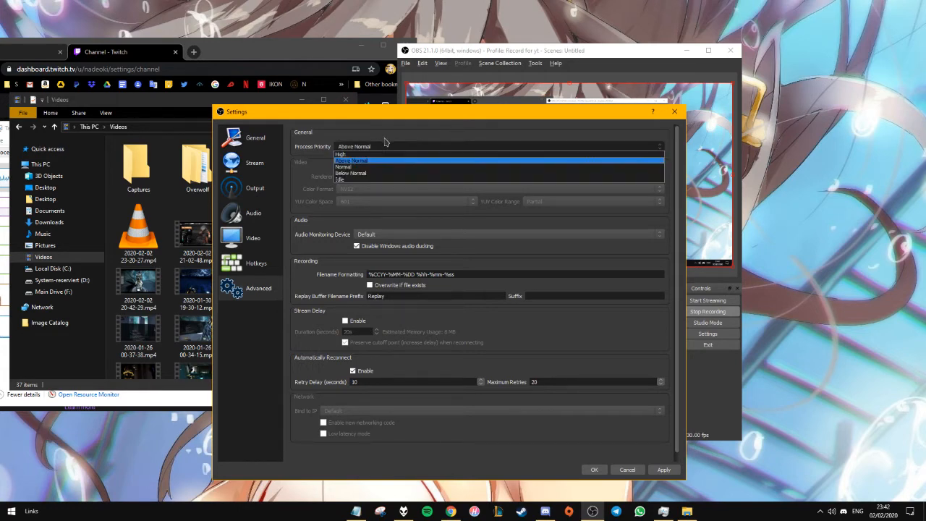
{"action": "left_click", "coordinate": [386, 142]}
{"action": "left_click_drag", "start_coordinate": [382, 116], "coordinate": [270, 251]}
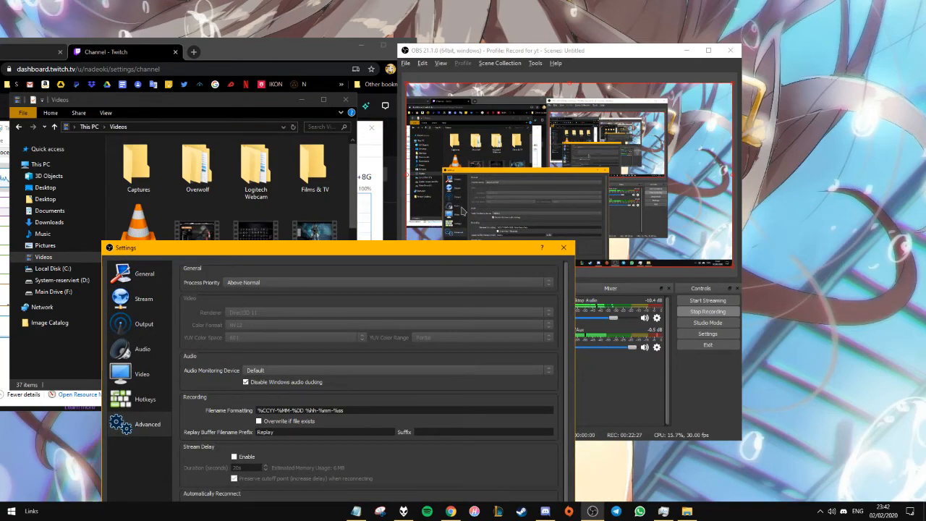
{"action": "left_click_drag", "start_coordinate": [372, 253], "coordinate": [519, 114]}
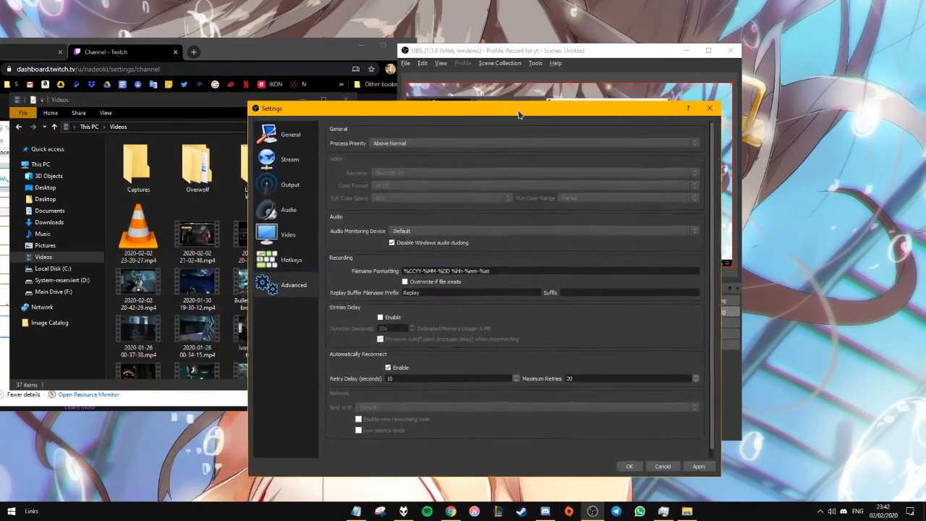
{"action": "left_click", "coordinate": [390, 145]}
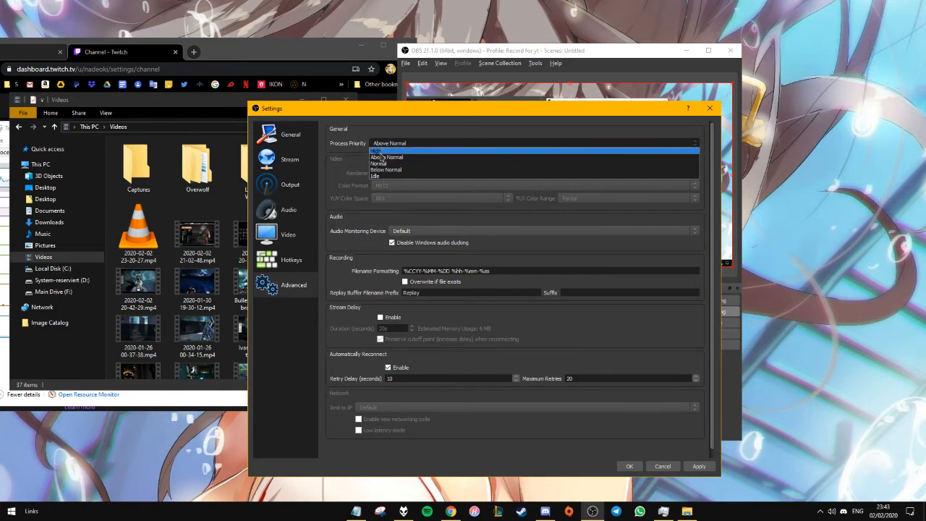
{"action": "left_click", "coordinate": [407, 143]}
{"action": "left_click", "coordinate": [401, 146]}
{"action": "left_click", "coordinate": [401, 145]}
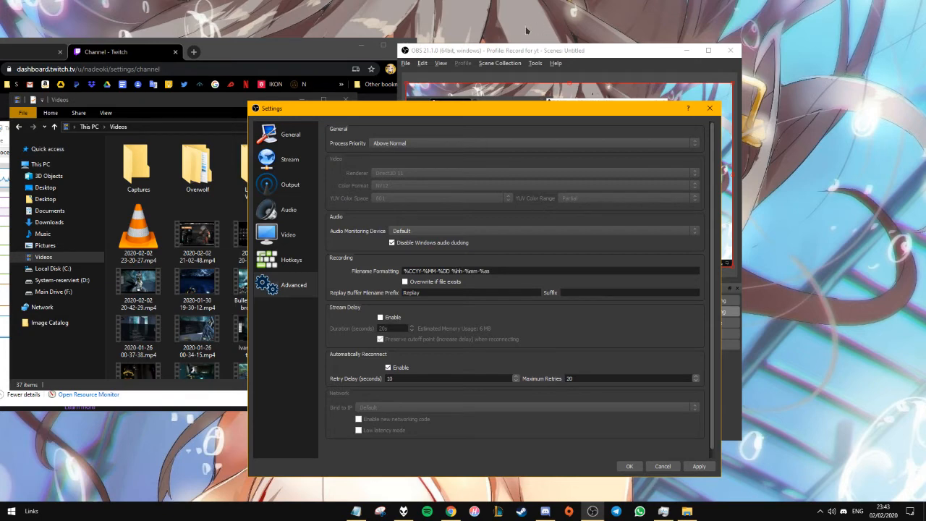
Examine the Video and Audio sections of the Advanced settings, repositioning the Settings window to compare with the preview
{"action": "left_click", "coordinate": [658, 50]}
{"action": "left_click_drag", "start_coordinate": [483, 110], "coordinate": [265, 281]}
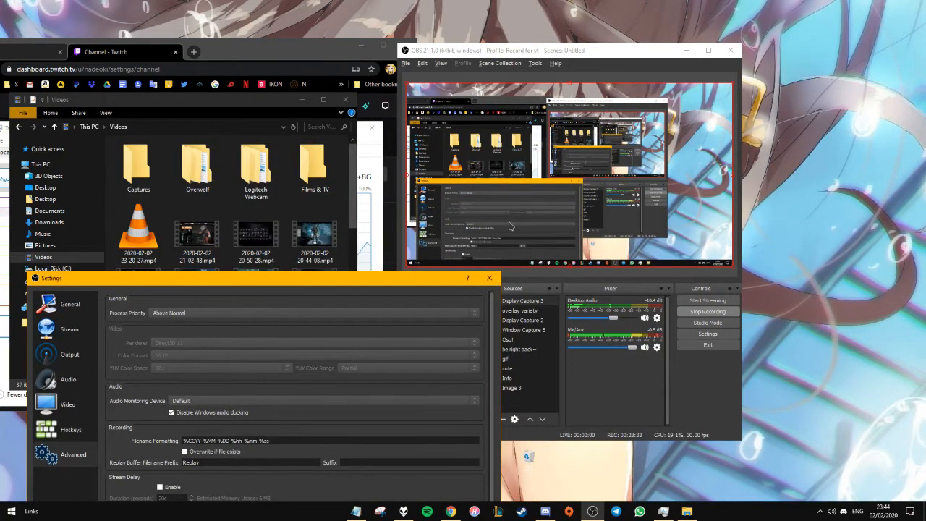
{"action": "left_click_drag", "start_coordinate": [261, 282], "coordinate": [406, 96]}
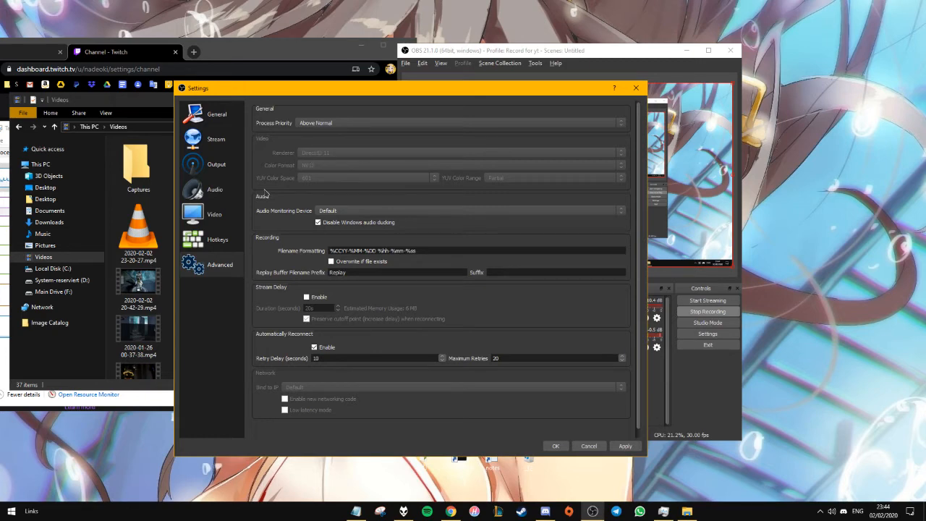
{"action": "left_click_drag", "start_coordinate": [297, 96], "coordinate": [550, 103]}
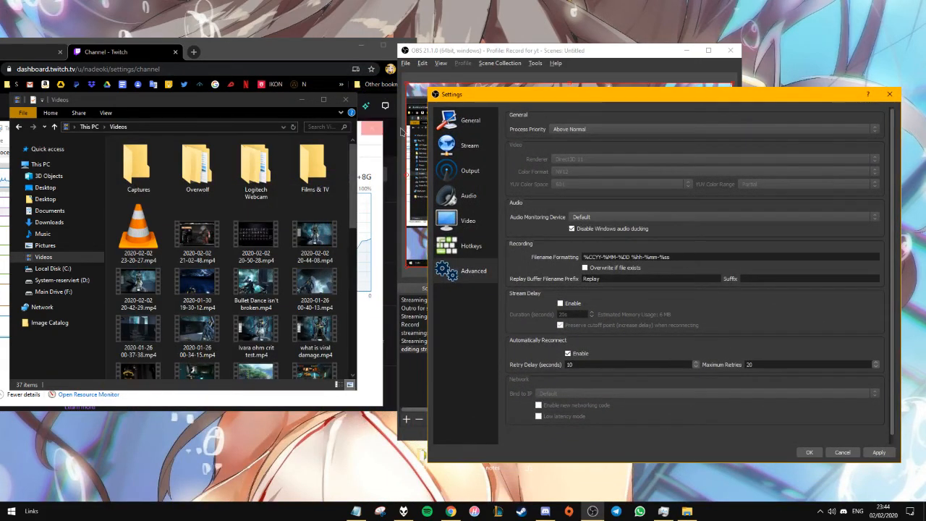
{"action": "left_click_drag", "start_coordinate": [513, 100], "coordinate": [311, 113]}
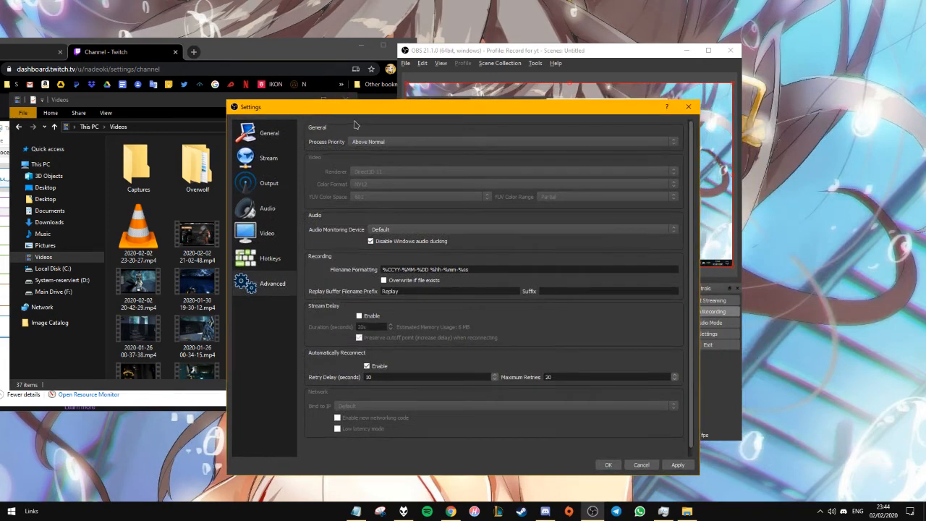
{"action": "left_click_drag", "start_coordinate": [375, 108], "coordinate": [441, 73]}
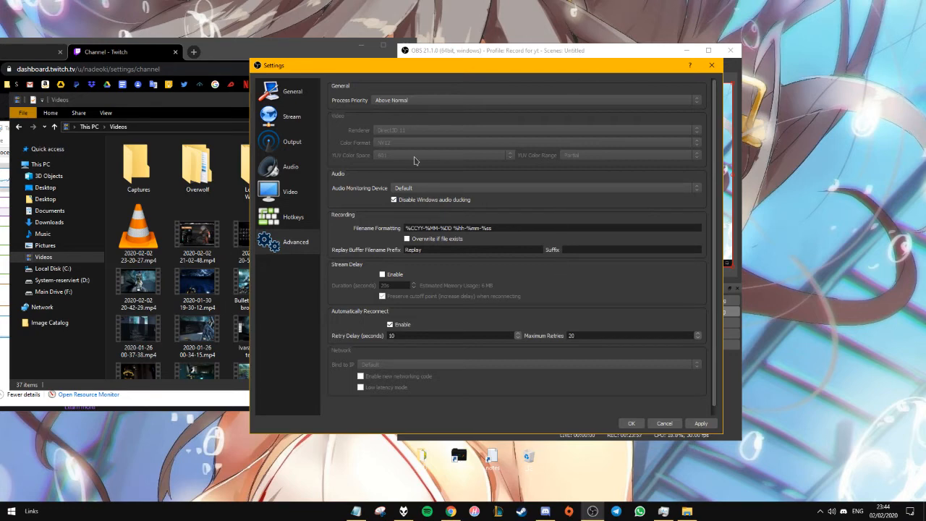
{"action": "left_click_drag", "start_coordinate": [379, 67], "coordinate": [348, 122]}
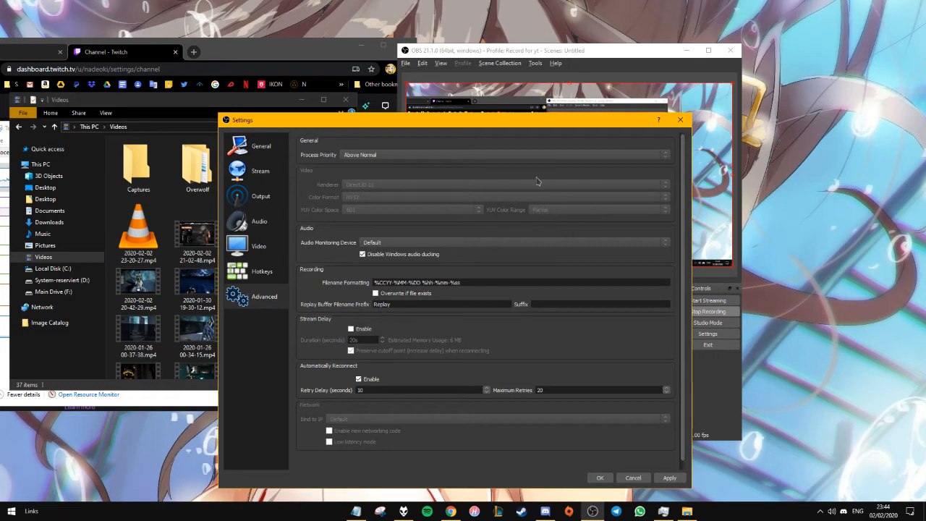
Highlight the Filename Formatting pattern in the Recording section of the Advanced settings without changing it
{"action": "scroll", "coordinate": [521, 202], "scroll_direction": "down", "scroll_amount": 1}
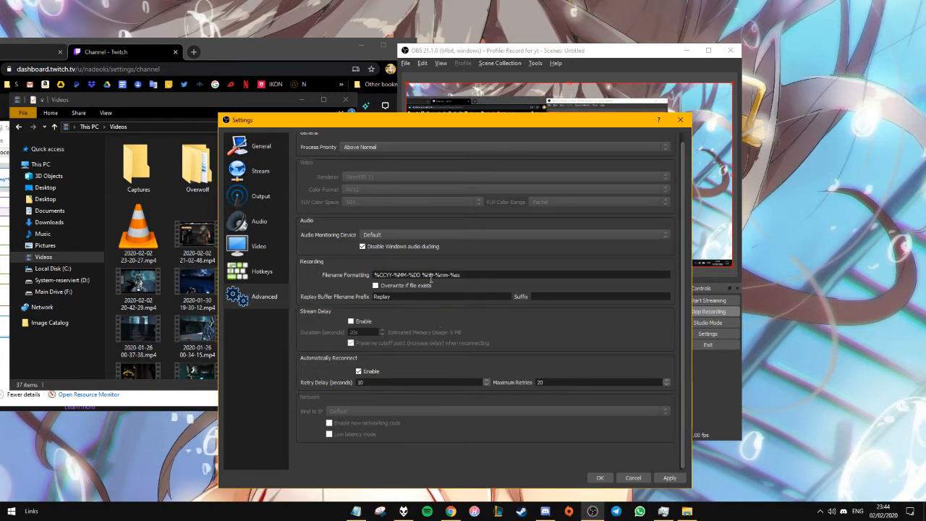
{"action": "left_click_drag", "start_coordinate": [386, 274], "coordinate": [463, 274]}
{"action": "left_click", "coordinate": [467, 275]}
Revisit the General, Stream, Audio and Video settings pages and close the Settings window with its options accepted
{"action": "left_click", "coordinate": [258, 145]}
{"action": "left_click", "coordinate": [262, 174]}
{"action": "left_click", "coordinate": [259, 221]}
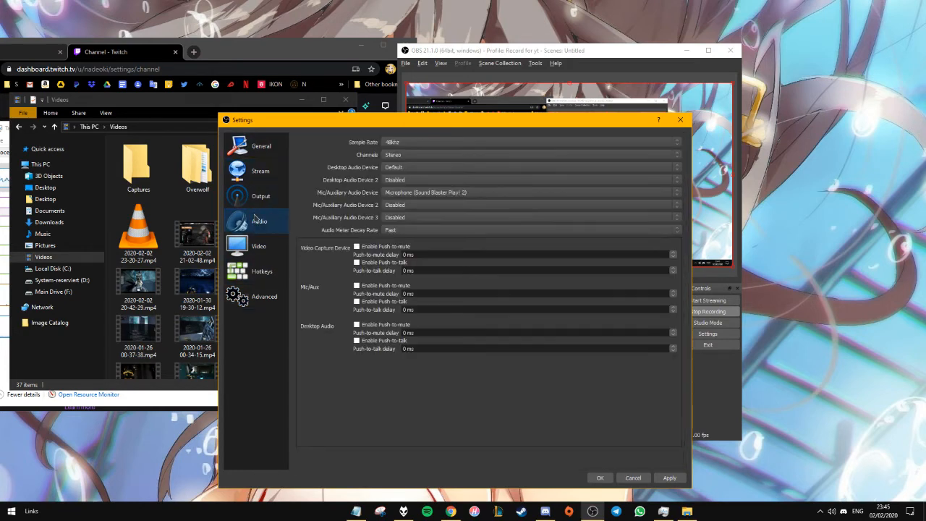
{"action": "left_click", "coordinate": [258, 244]}
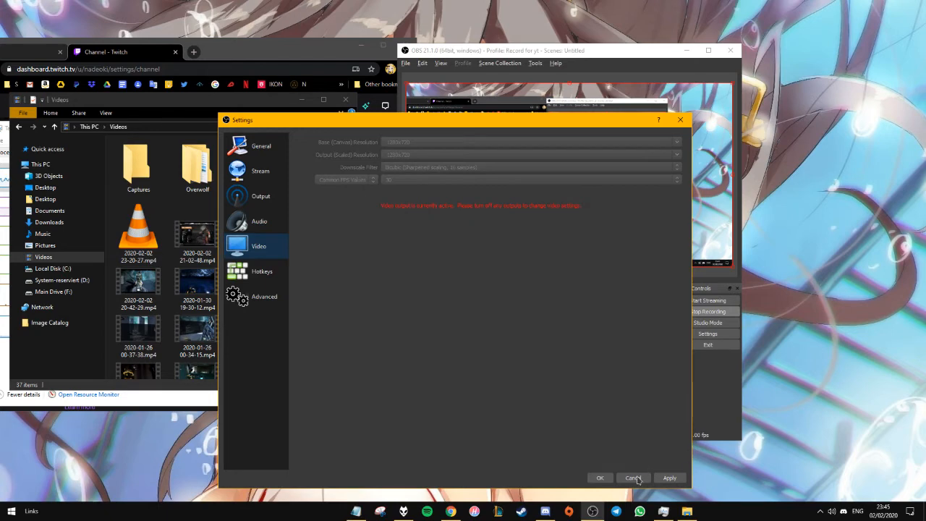
{"action": "left_click", "coordinate": [602, 478]}
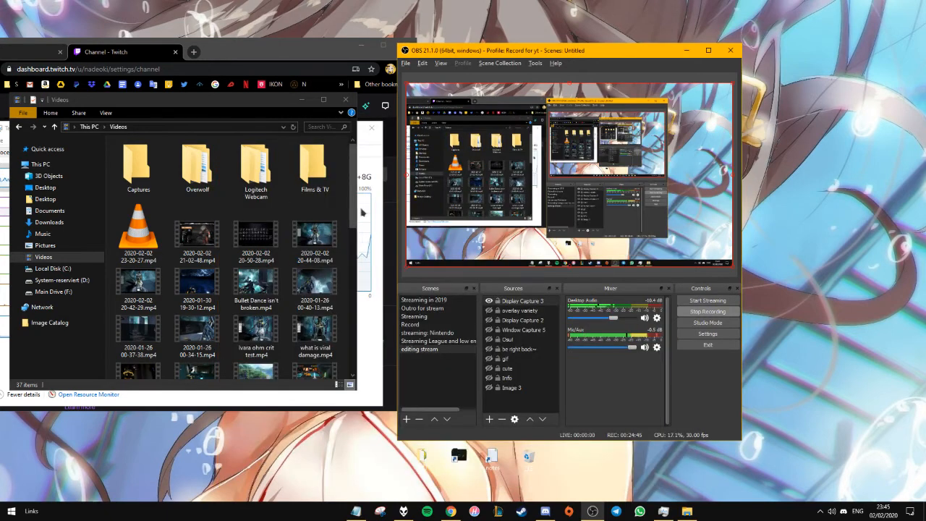
Arrange the OBS window beside the Twitch stream key page and browse the Scene Collection and Help commands in OBS
{"action": "left_click_drag", "start_coordinate": [528, 49], "coordinate": [573, 53]}
{"action": "left_click_drag", "start_coordinate": [247, 55], "coordinate": [266, 72]}
{"action": "left_click", "coordinate": [544, 65]}
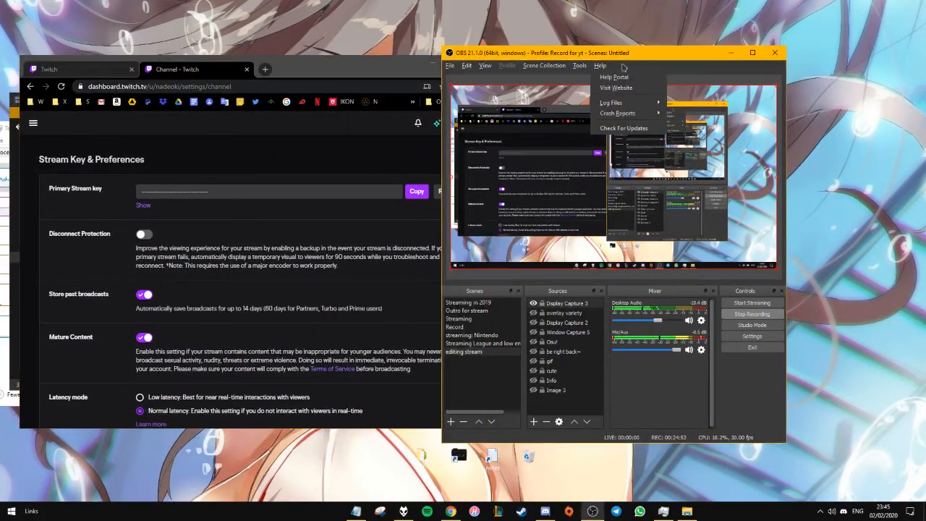
Arrange the OBS window and the browser window with the Twitch channel settings side by side without overlap
{"action": "left_click", "coordinate": [595, 56]}
{"action": "left_click_drag", "start_coordinate": [633, 62], "coordinate": [678, 63]}
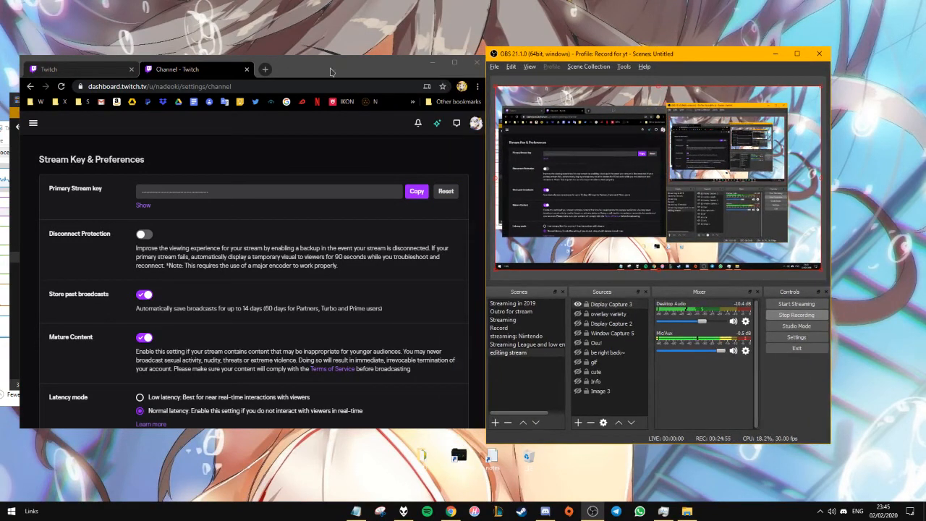
{"action": "left_click_drag", "start_coordinate": [324, 73], "coordinate": [292, 56]}
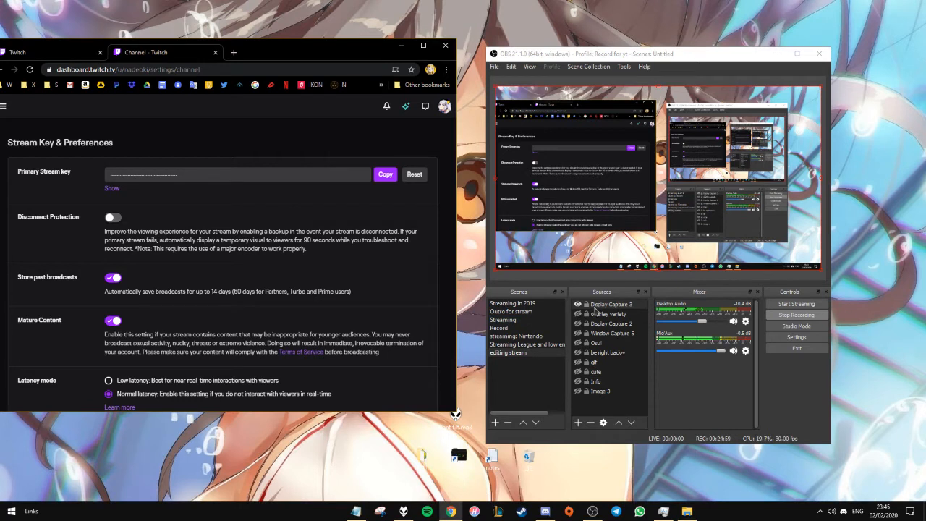
{"action": "right_click", "coordinate": [511, 387]}
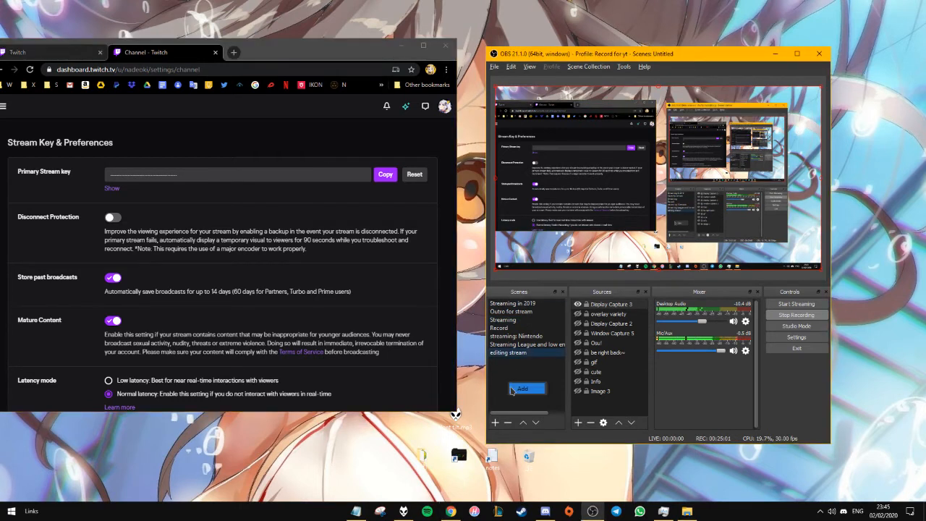
{"action": "left_click", "coordinate": [523, 389]}
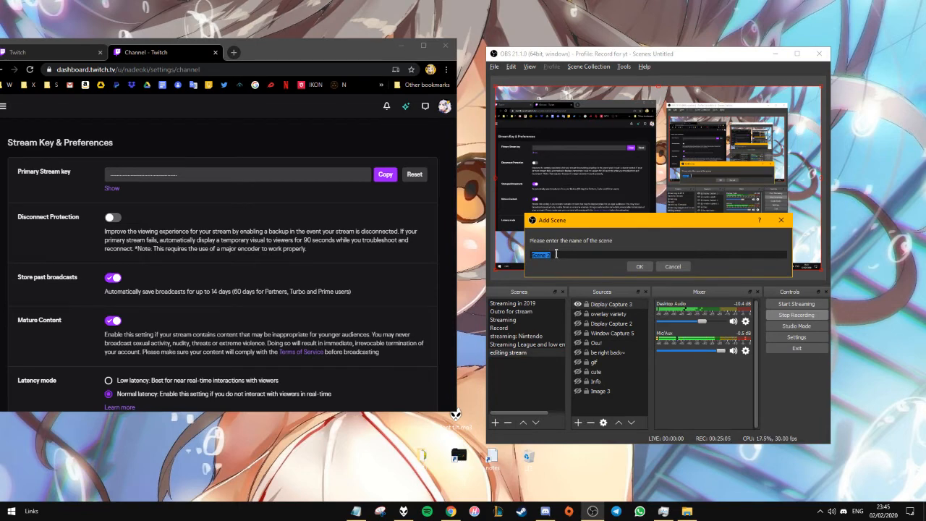
{"action": "left_click", "coordinate": [673, 266]}
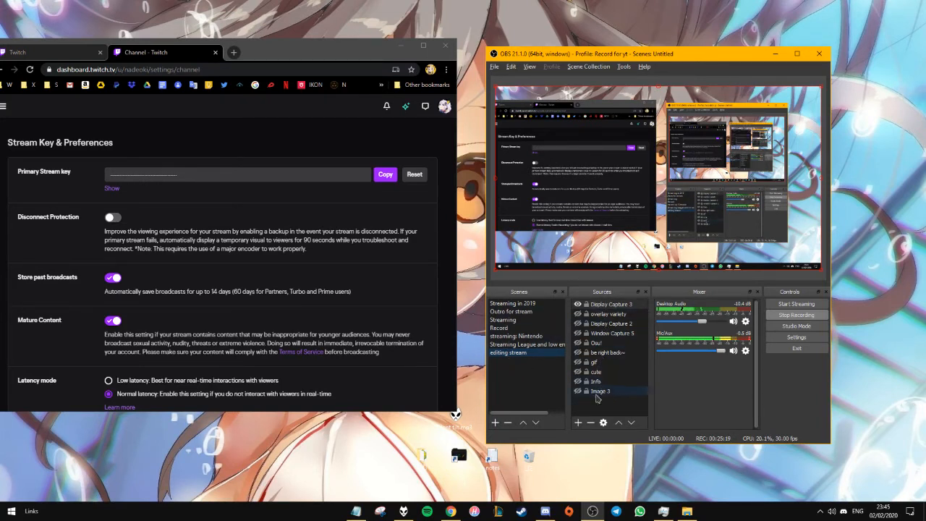
Add a new scene with the default name and give it a Display Capture source for Display 0 (1920x1080) with cursor capture
{"action": "right_click", "coordinate": [515, 366]}
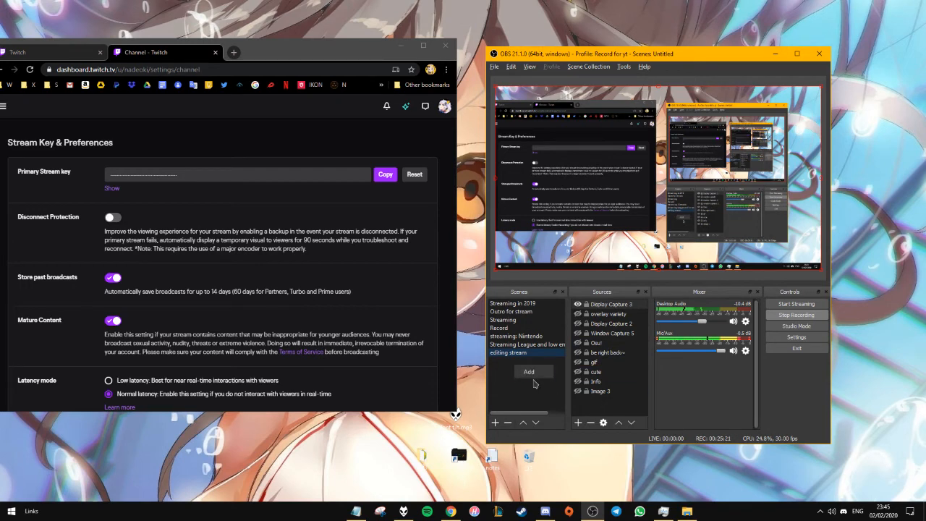
{"action": "left_click", "coordinate": [534, 375]}
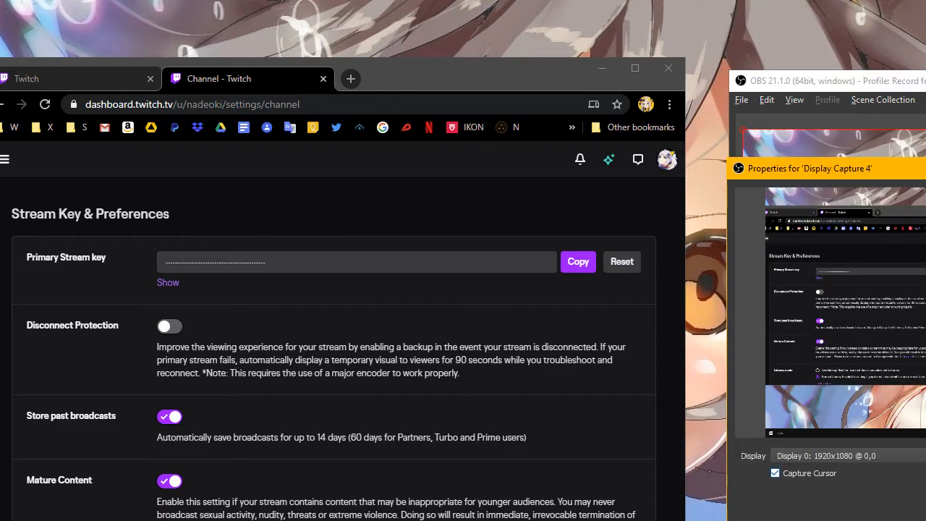
{"action": "key", "text": "Return"}
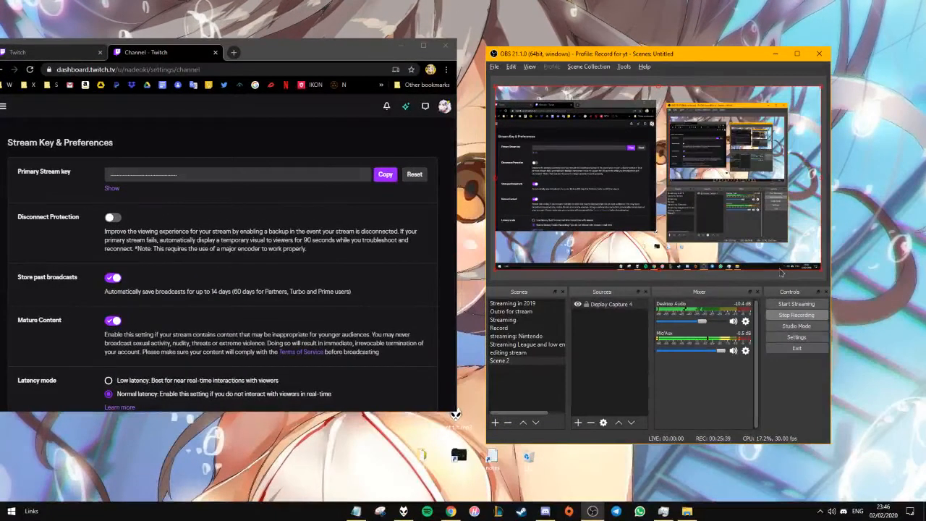
{"action": "left_click_drag", "start_coordinate": [609, 55], "coordinate": [505, 42]}
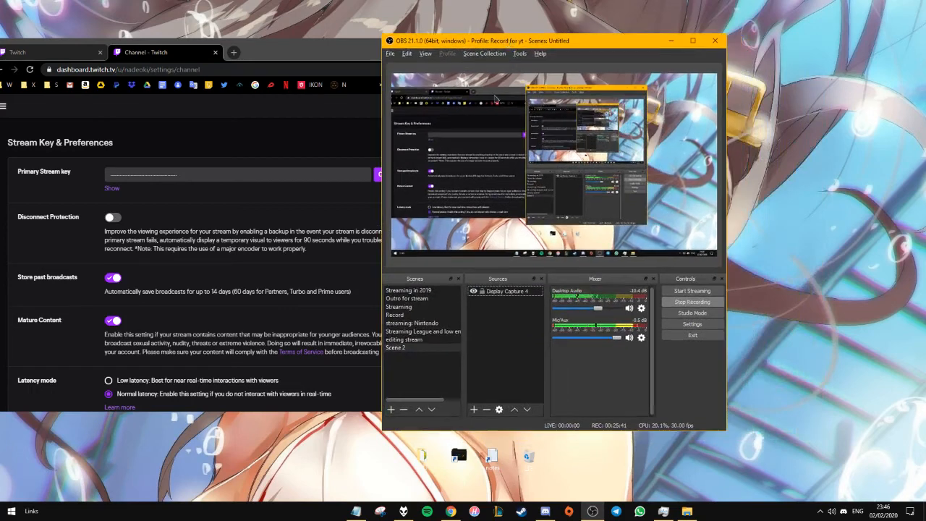
{"action": "right_click", "coordinate": [500, 316]}
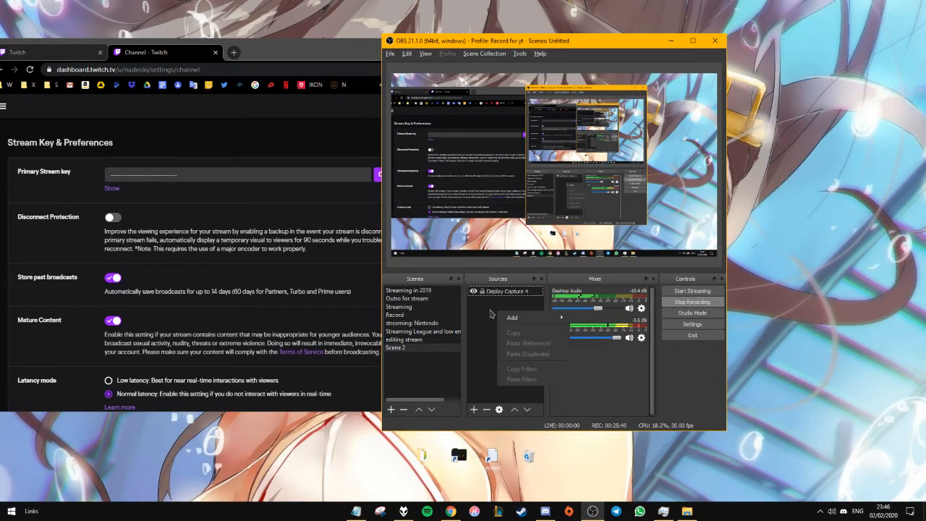
{"action": "mouse_move", "coordinate": [546, 323]}
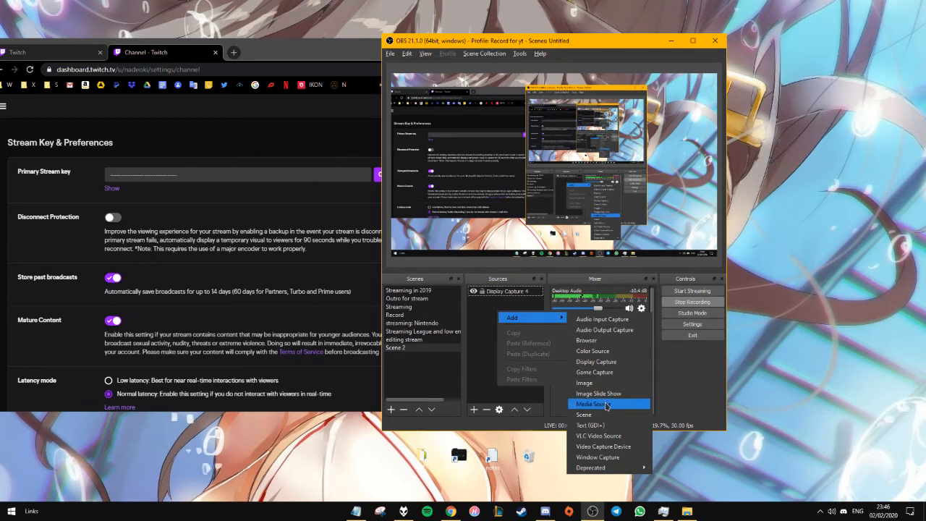
{"action": "left_click", "coordinate": [470, 322]}
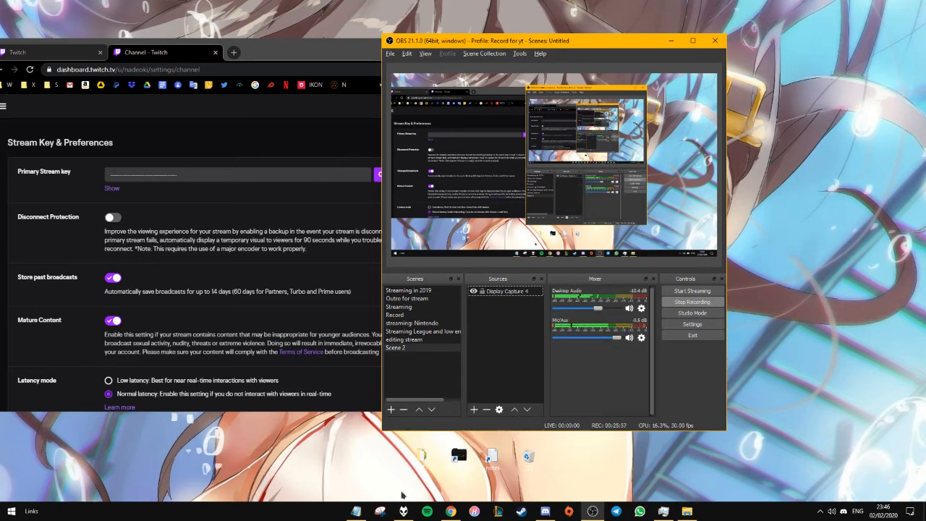
Look at the foobar2000 player, minimize it, and raise the Desktop Audio level in the OBS mixer to -7.8 dB
{"action": "left_click", "coordinate": [359, 511]}
{"action": "left_click", "coordinate": [357, 511]}
{"action": "left_click", "coordinate": [404, 511]}
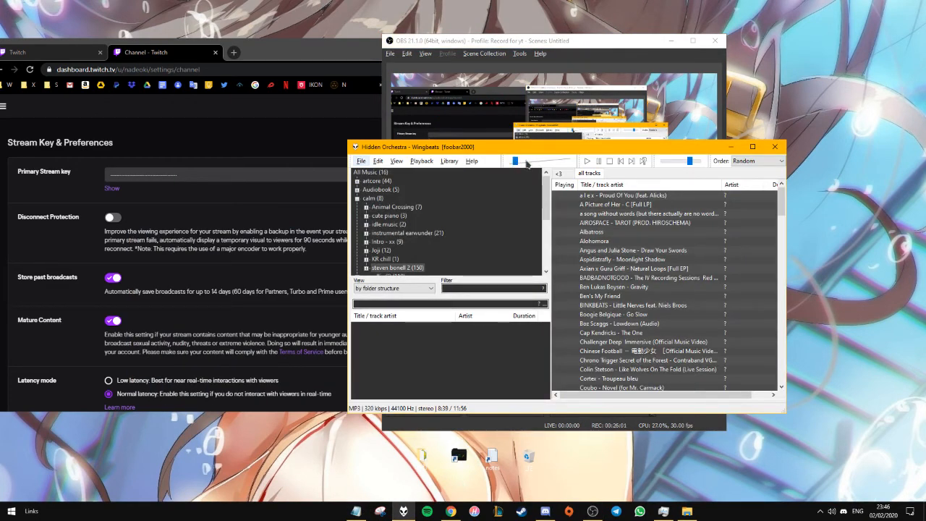
{"action": "left_click", "coordinate": [730, 147]}
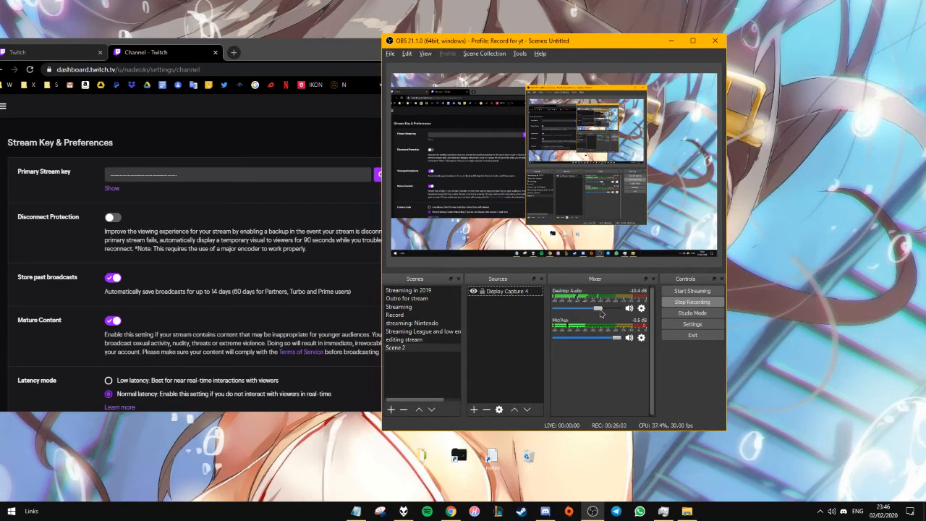
{"action": "left_click_drag", "start_coordinate": [598, 309], "coordinate": [603, 309]}
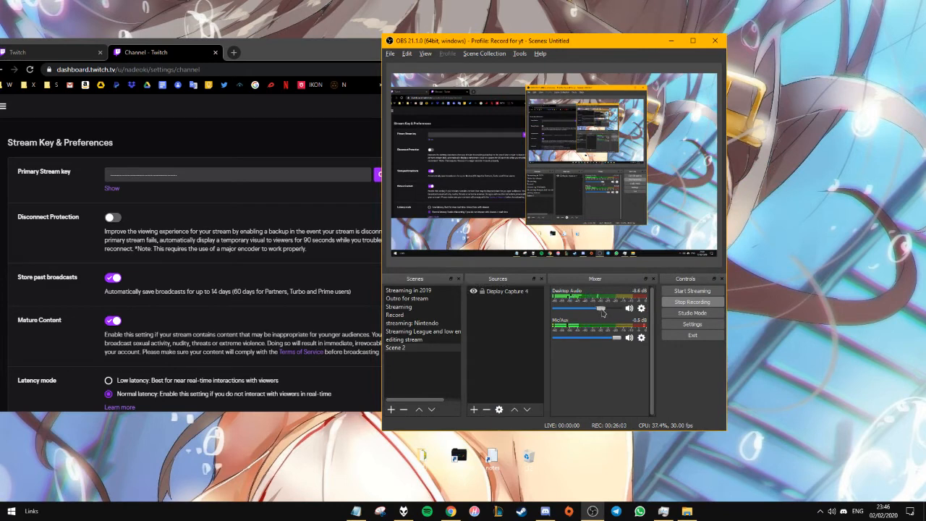
Start adding a Game Capture source to the new scene and enlarge the source creation dialog
{"action": "right_click", "coordinate": [519, 327]}
{"action": "mouse_move", "coordinate": [582, 335]}
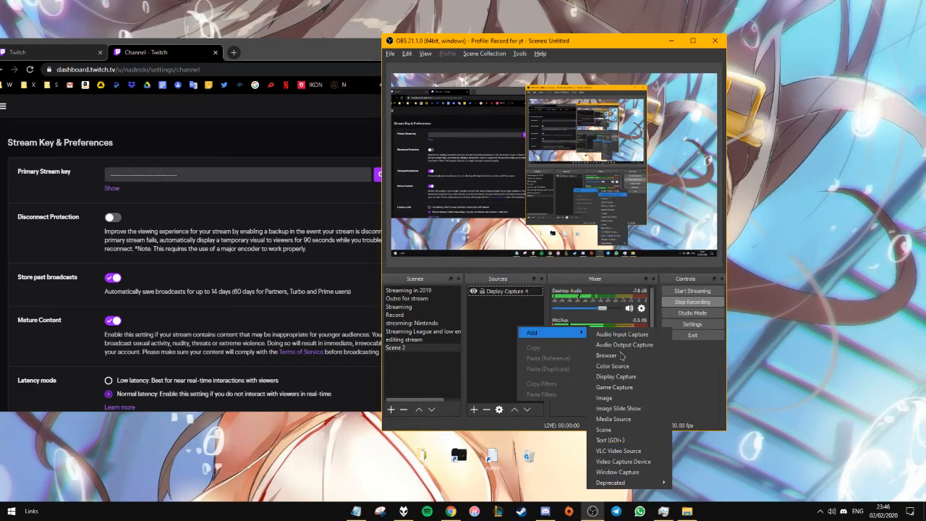
{"action": "left_click", "coordinate": [616, 392]}
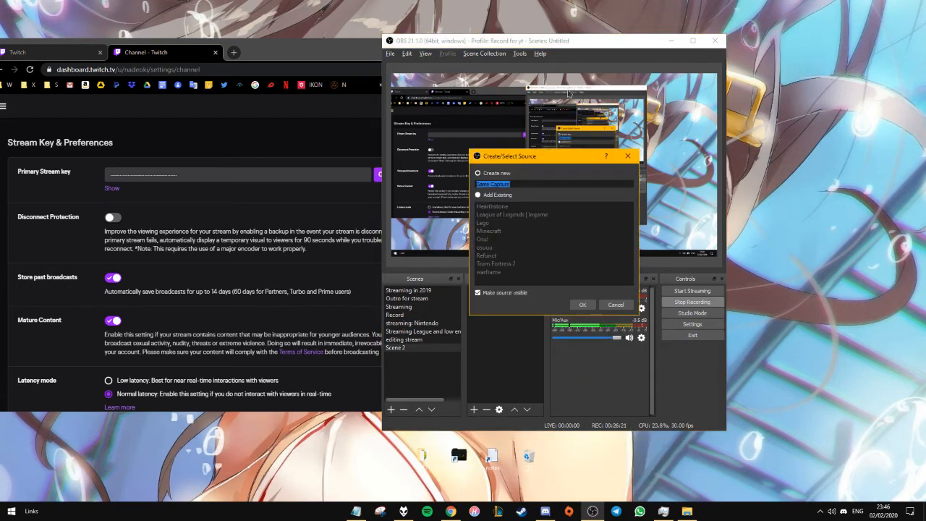
{"action": "left_click_drag", "start_coordinate": [501, 159], "coordinate": [447, 135]}
{"action": "left_click_drag", "start_coordinate": [581, 291], "coordinate": [670, 418]}
{"action": "left_click_drag", "start_coordinate": [489, 137], "coordinate": [507, 184]}
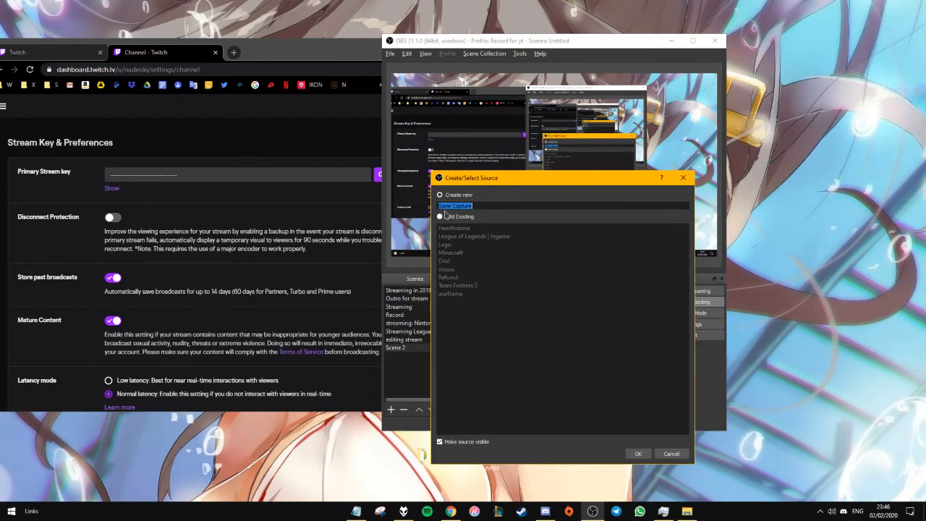
Create the Game Capture source as a new source named "some name" instead of reusing an existing one
{"action": "double_click", "coordinate": [490, 209]}
{"action": "left_click_drag", "start_coordinate": [493, 209], "coordinate": [429, 201]}
{"action": "left_click", "coordinate": [455, 220]}
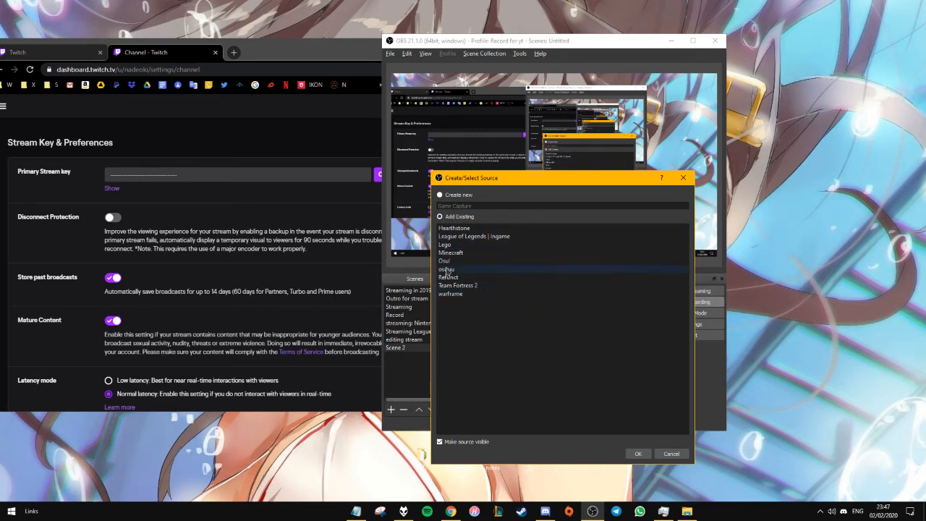
{"action": "left_click", "coordinate": [451, 197]}
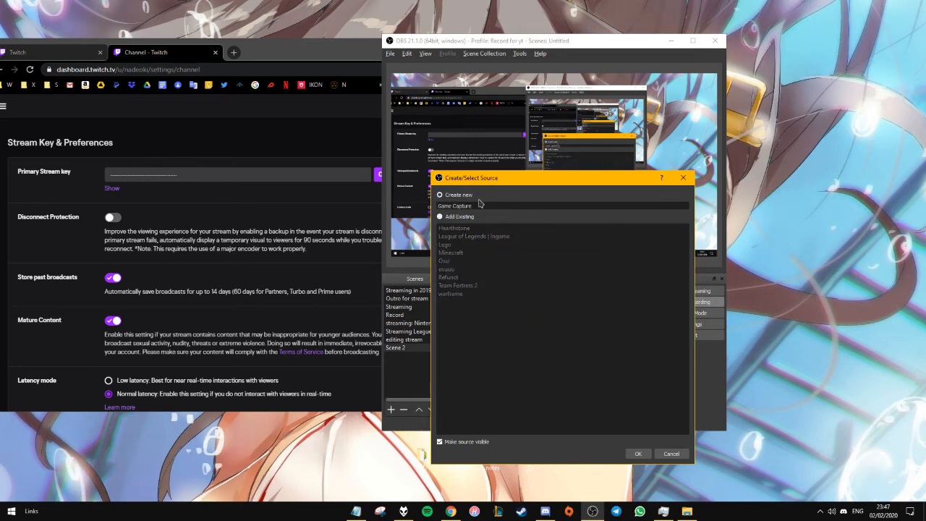
{"action": "left_click_drag", "start_coordinate": [483, 206], "coordinate": [457, 175]}
{"action": "type", "text": "some name"}
{"action": "key", "text": "Return"}
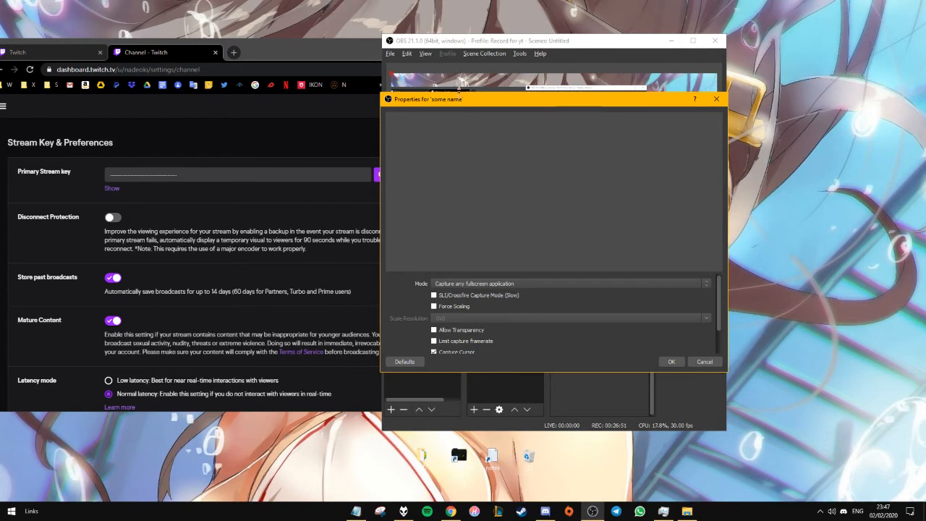
{"action": "left_click_drag", "start_coordinate": [457, 105], "coordinate": [413, 105]}
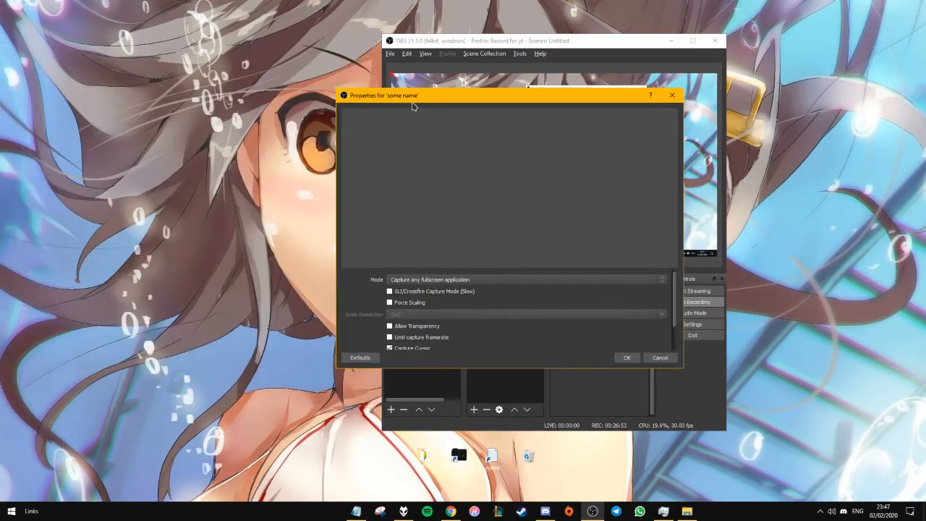
{"action": "left_click_drag", "start_coordinate": [423, 105], "coordinate": [140, 78]}
{"action": "right_click", "coordinate": [507, 363]}
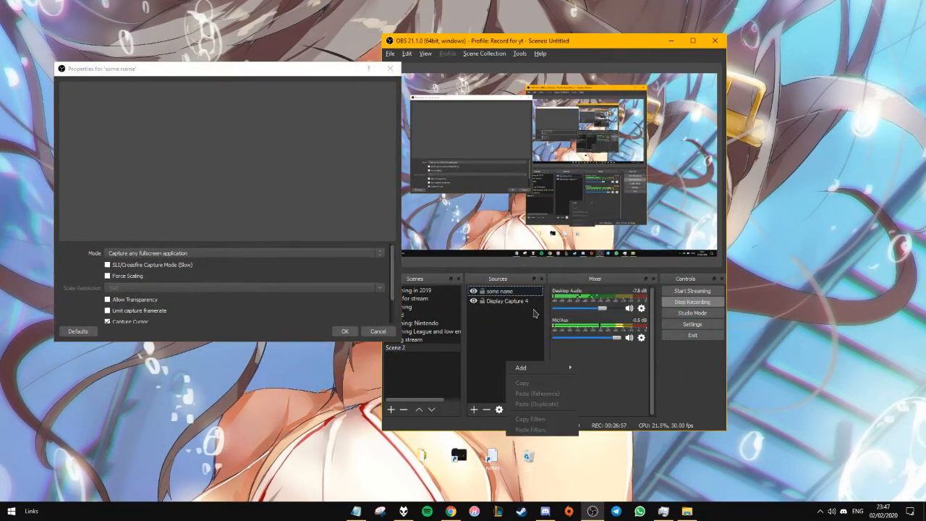
{"action": "mouse_move", "coordinate": [569, 368]}
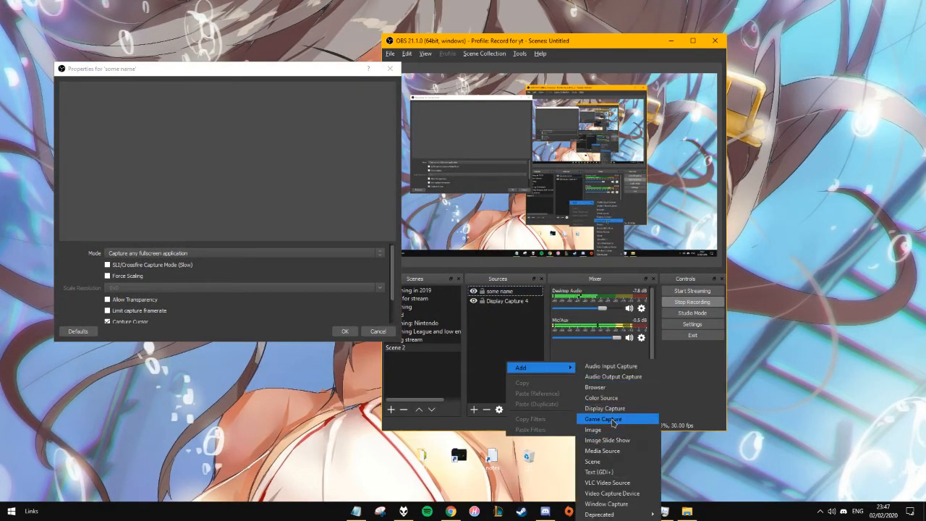
{"action": "key", "text": "Escape"}
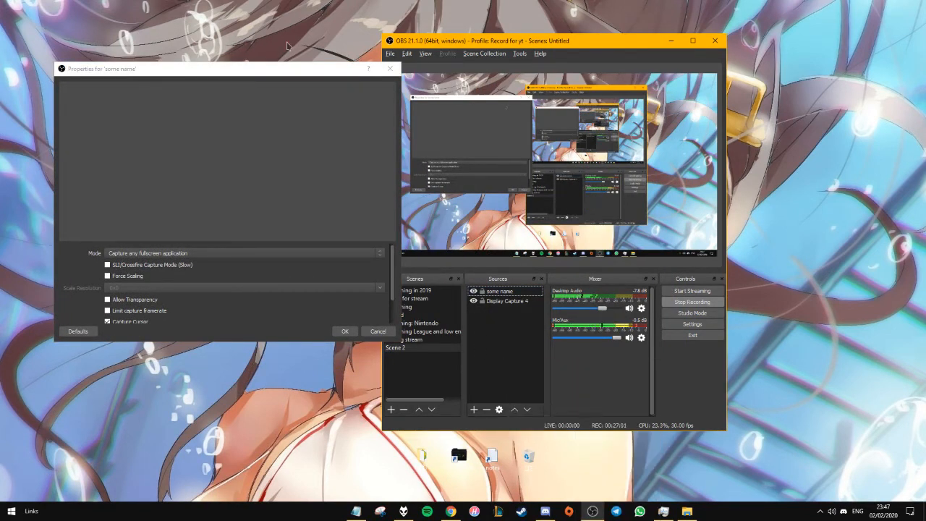
{"action": "left_click_drag", "start_coordinate": [196, 68], "coordinate": [526, 114]}
{"action": "left_click_drag", "start_coordinate": [220, 33], "coordinate": [328, 139]}
{"action": "left_click_drag", "start_coordinate": [179, 63], "coordinate": [261, 257]}
{"action": "left_click_drag", "start_coordinate": [262, 272], "coordinate": [155, 63]}
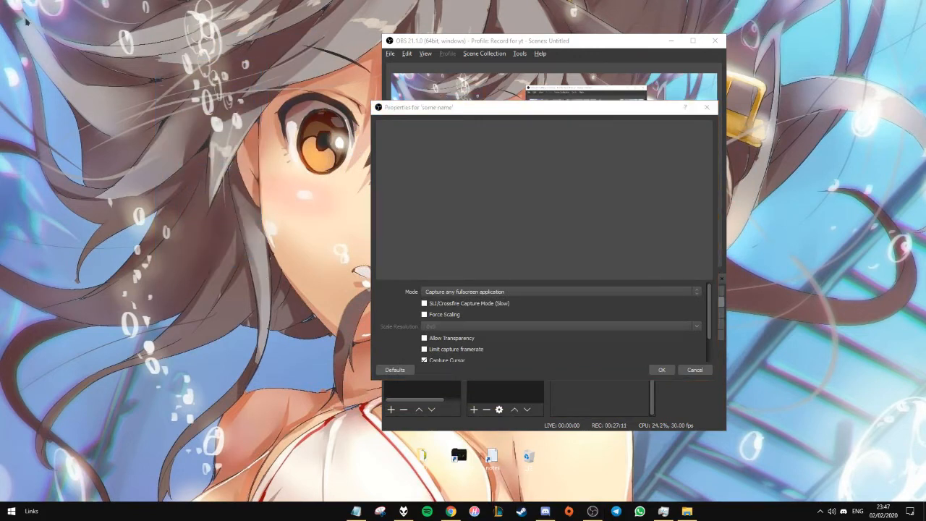
{"action": "left_click_drag", "start_coordinate": [17, 1], "coordinate": [925, 465]}
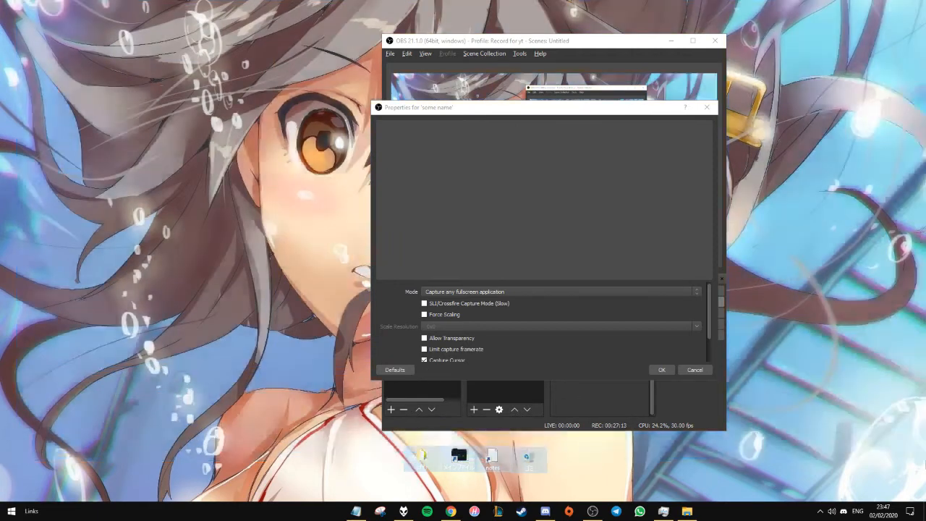
{"action": "left_click", "coordinate": [921, 461]}
{"action": "left_click_drag", "start_coordinate": [498, 110], "coordinate": [366, 116]}
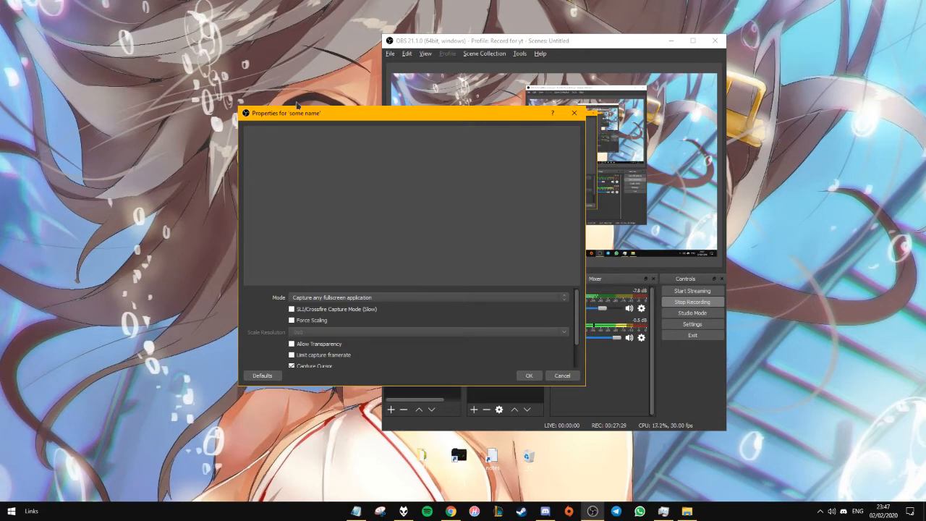
{"action": "left_click_drag", "start_coordinate": [334, 117], "coordinate": [455, 74]}
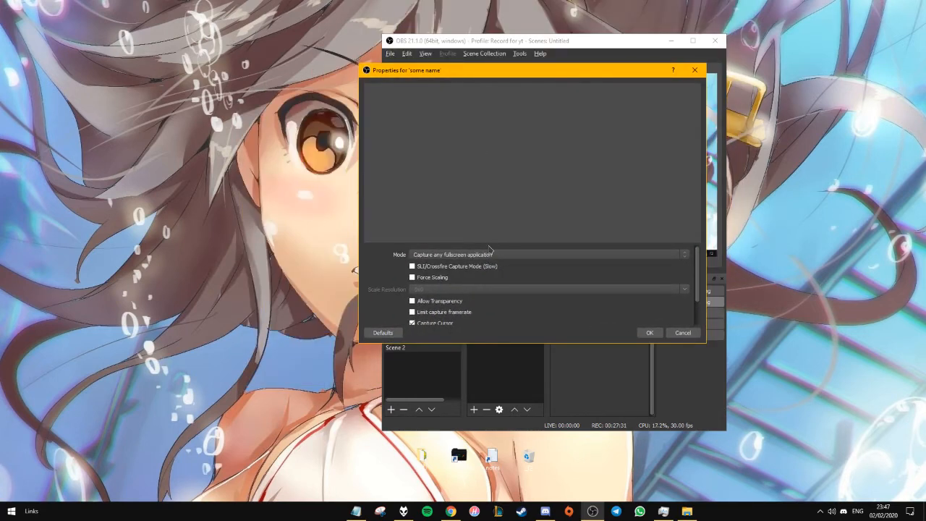
Try the "Capture specific window" mode, view the capturable windows, and return the mode to "Capture any fullscreen application"
{"action": "left_click", "coordinate": [429, 255]}
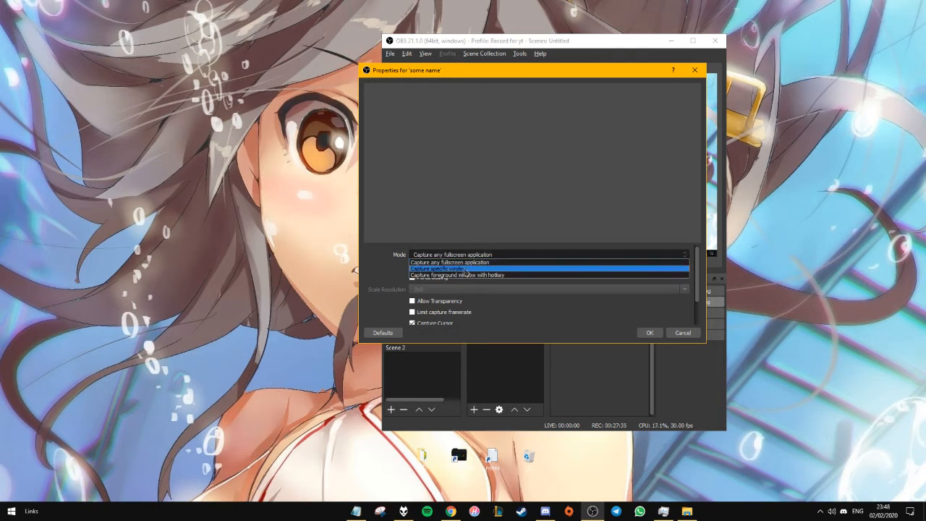
{"action": "left_click", "coordinate": [465, 269]}
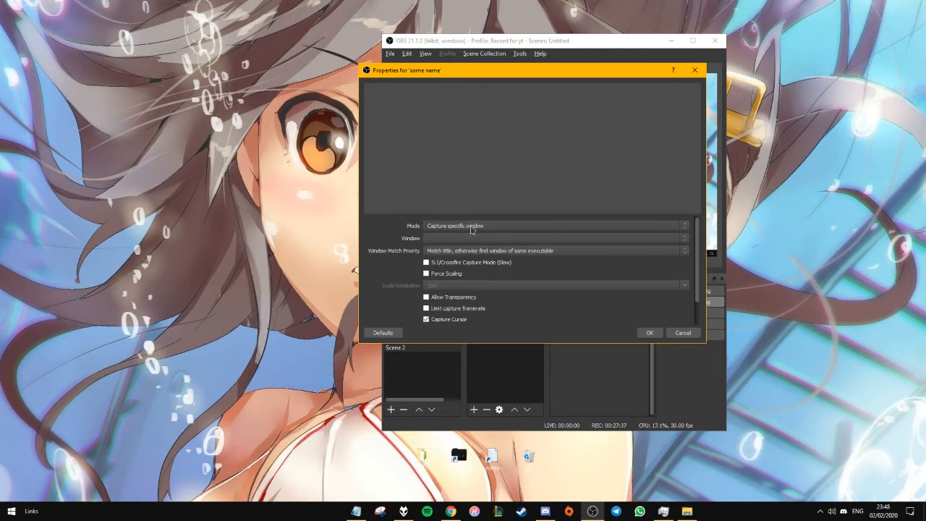
{"action": "left_click", "coordinate": [447, 238]}
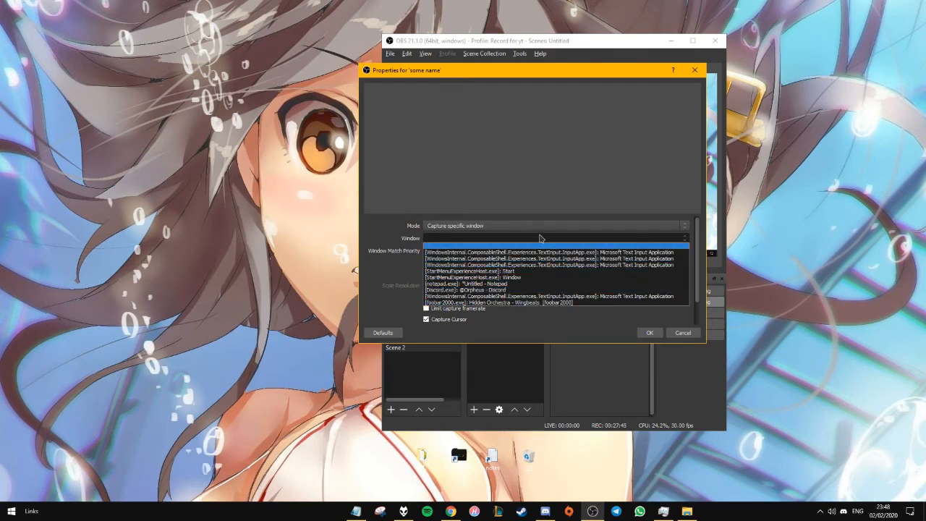
{"action": "left_click", "coordinate": [686, 244]}
{"action": "left_click", "coordinate": [457, 226]}
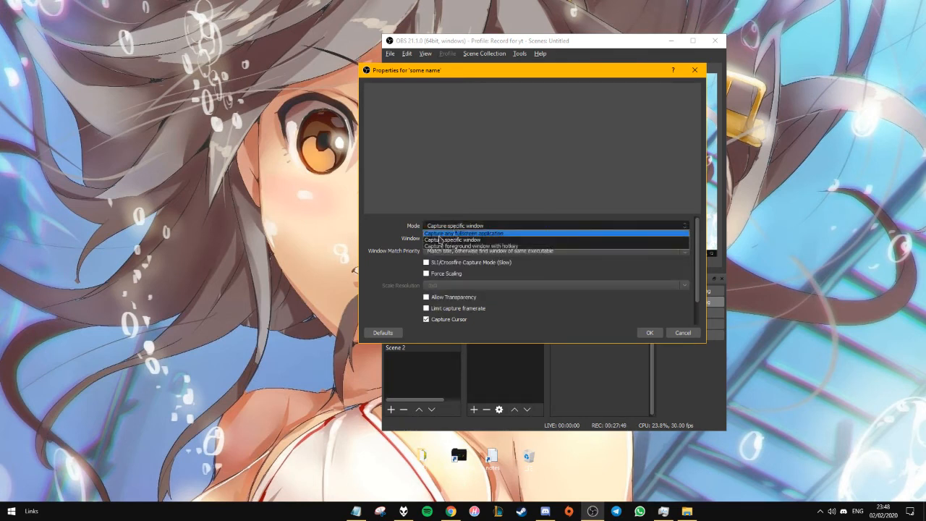
{"action": "left_click", "coordinate": [488, 234]}
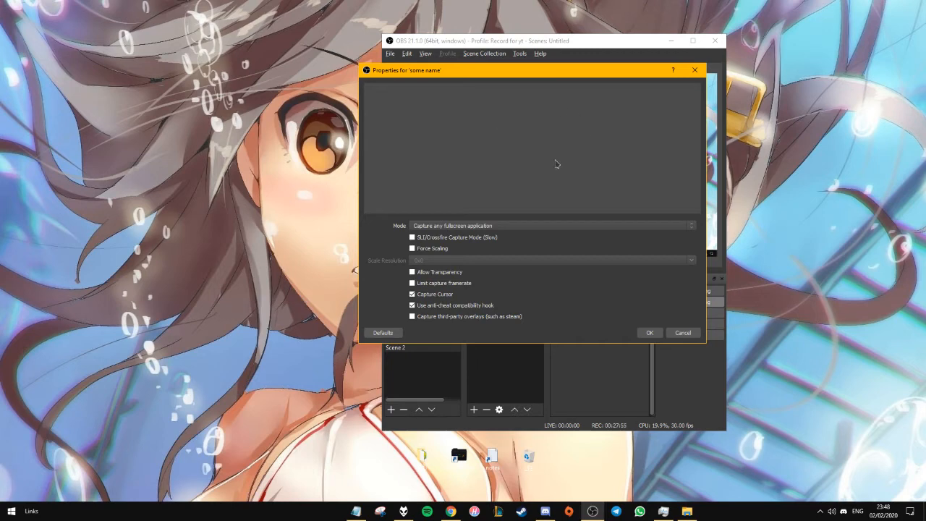
{"action": "left_click_drag", "start_coordinate": [1, 0], "coordinate": [857, 402]}
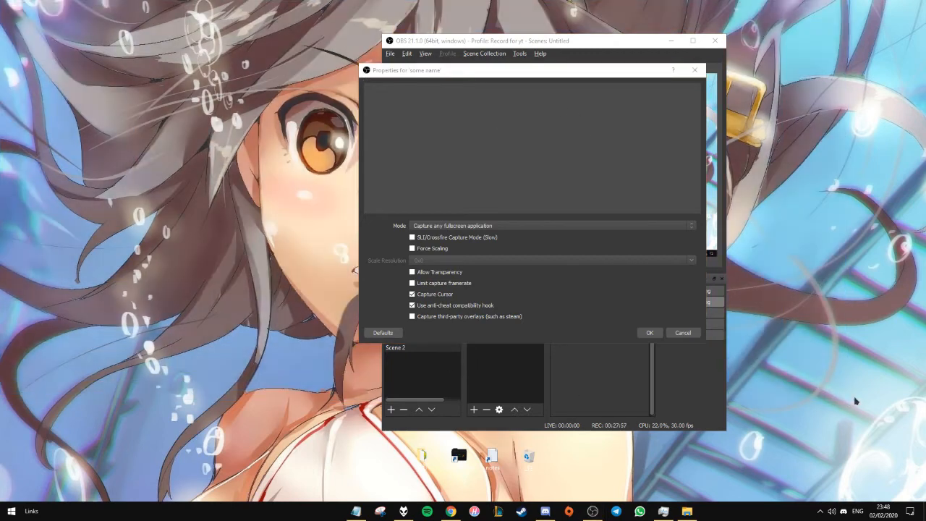
Try the "Capture foreground window with hotkey" mode for the game capture and switch the mode to "Capture specific window"
{"action": "left_click", "coordinate": [545, 168]}
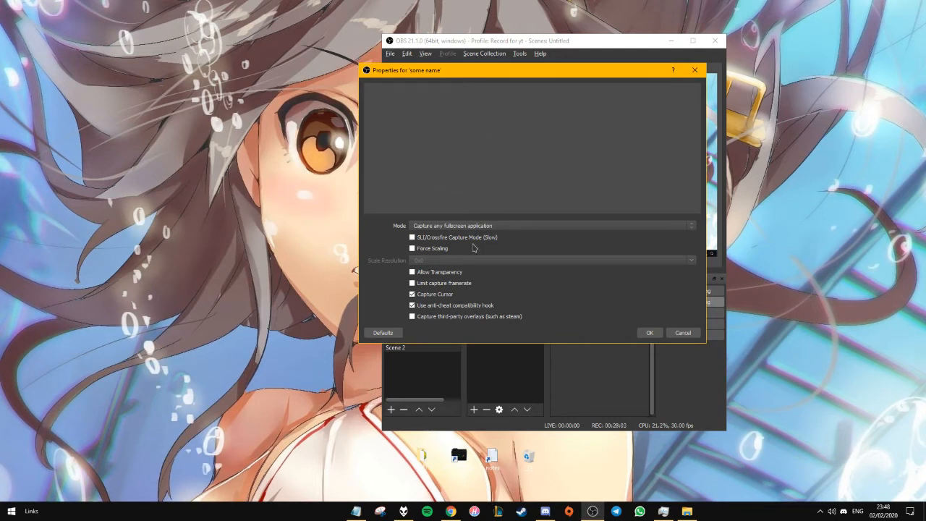
{"action": "left_click", "coordinate": [469, 227]}
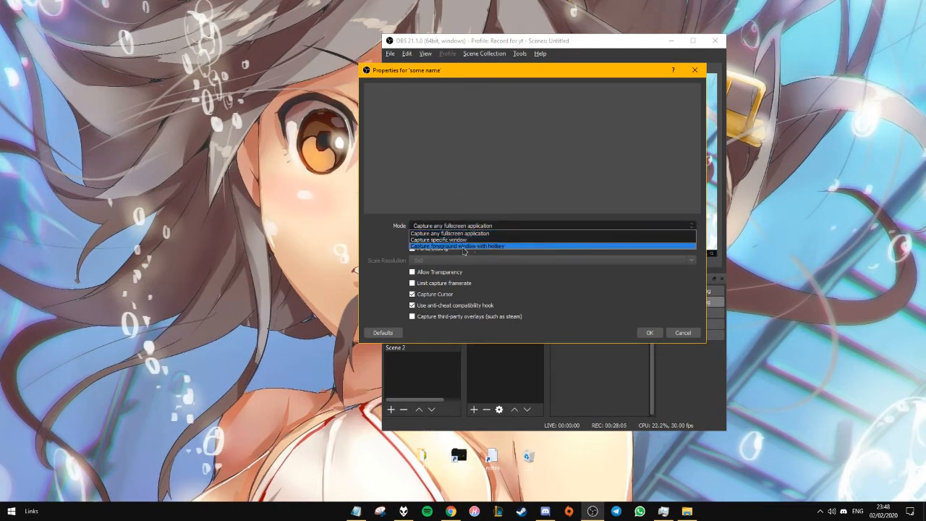
{"action": "left_click", "coordinate": [462, 246]}
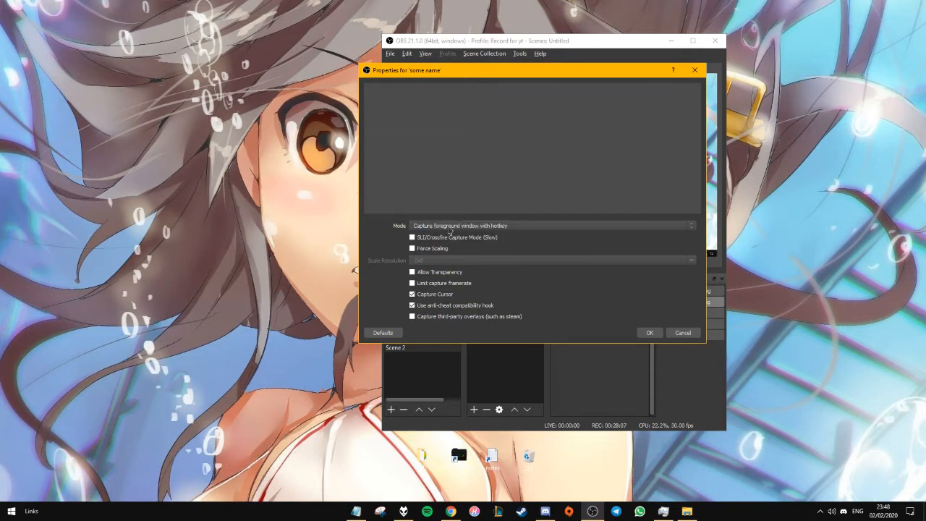
{"action": "left_click", "coordinate": [450, 228]}
{"action": "left_click", "coordinate": [470, 240]}
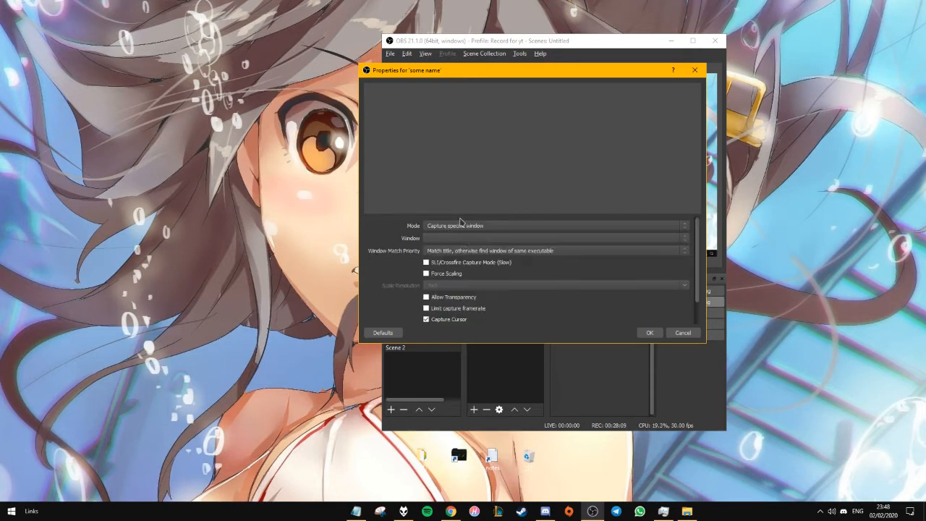
View the capturable windows and the window match priority options of the game capture without choosing any
{"action": "left_click", "coordinate": [478, 239]}
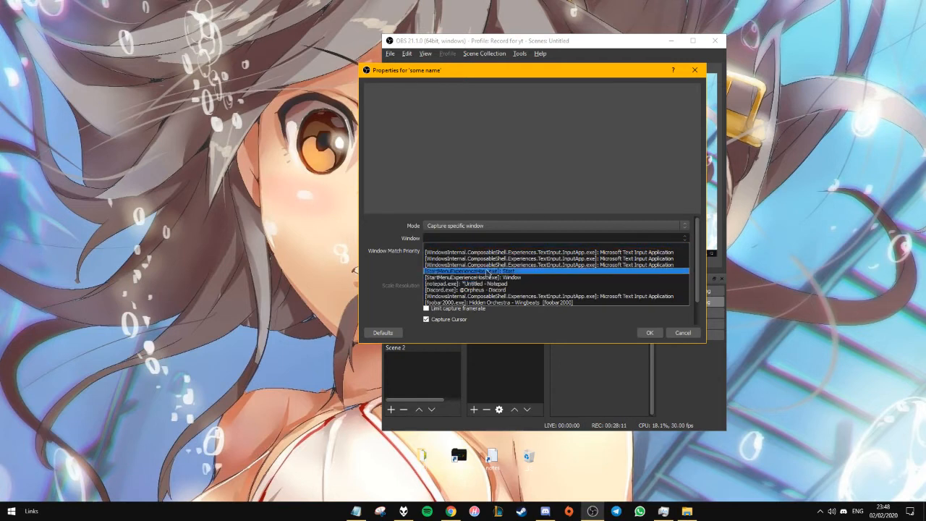
{"action": "left_click", "coordinate": [467, 242]}
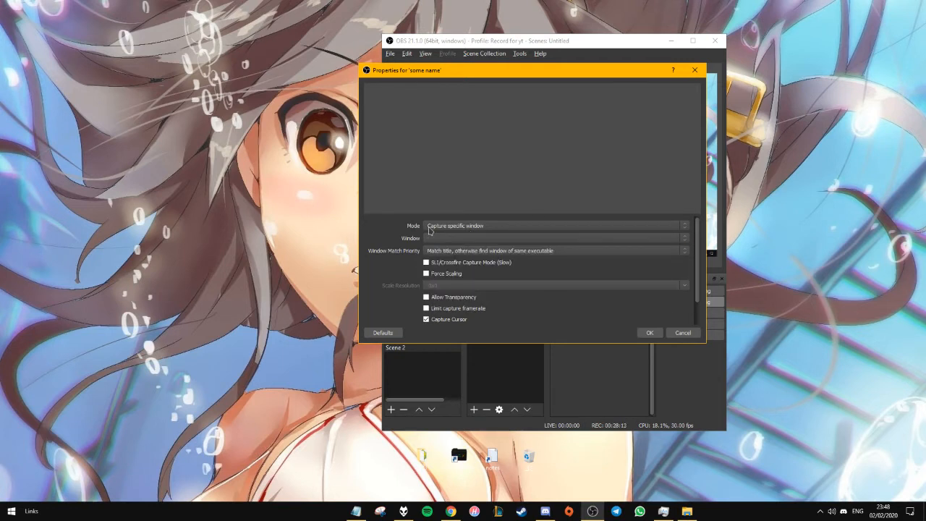
{"action": "left_click", "coordinate": [437, 252]}
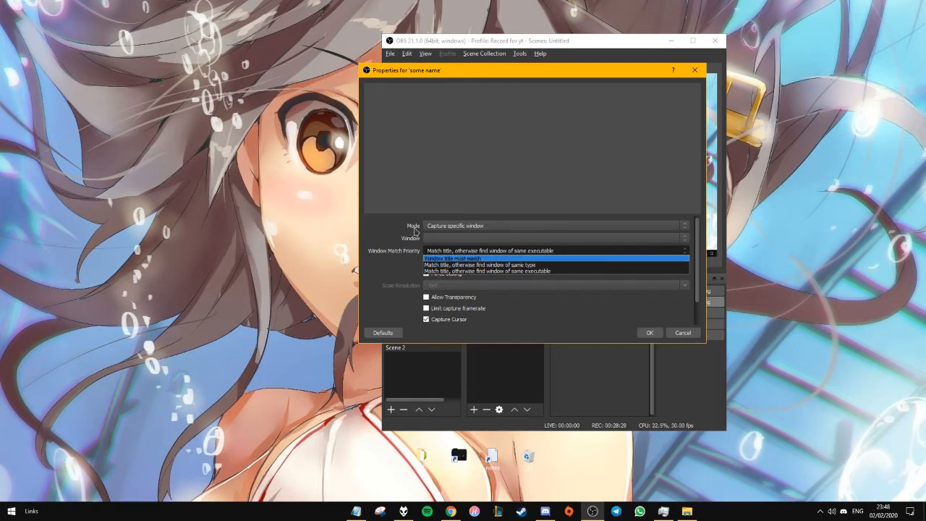
{"action": "left_click", "coordinate": [486, 243]}
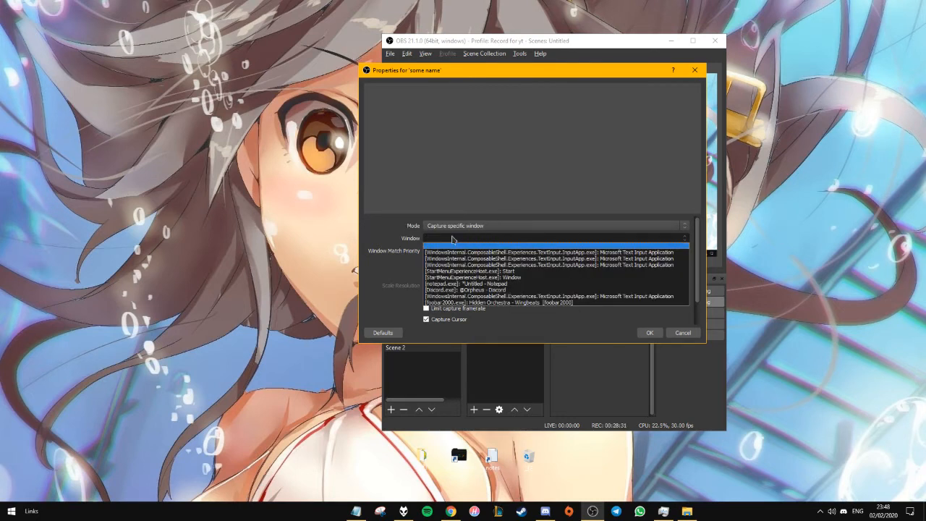
{"action": "left_click", "coordinate": [403, 209]}
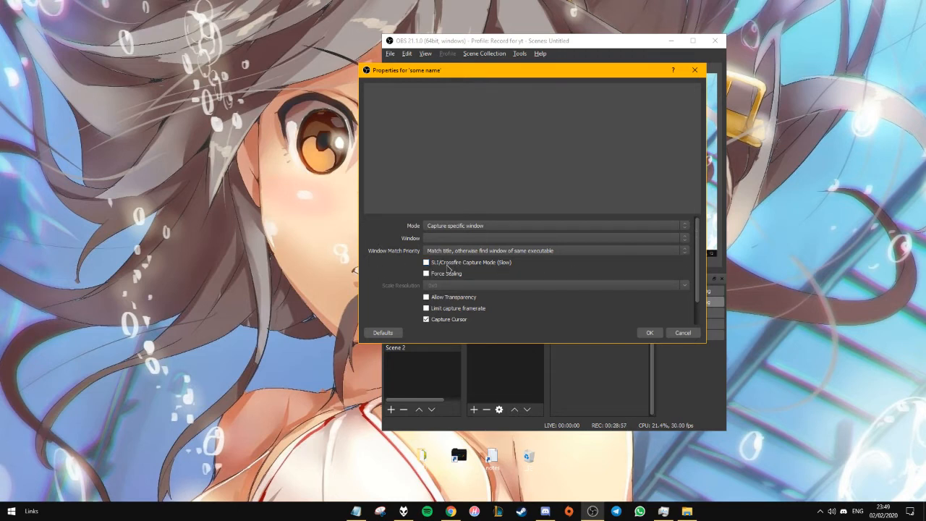
Toggle Force Scaling on and off and turn off "Use anti-cheat compatibility hook" for the game capture
{"action": "left_click", "coordinate": [439, 275]}
{"action": "left_click", "coordinate": [445, 275]}
{"action": "scroll", "coordinate": [448, 326], "scroll_direction": "down", "scroll_amount": 1}
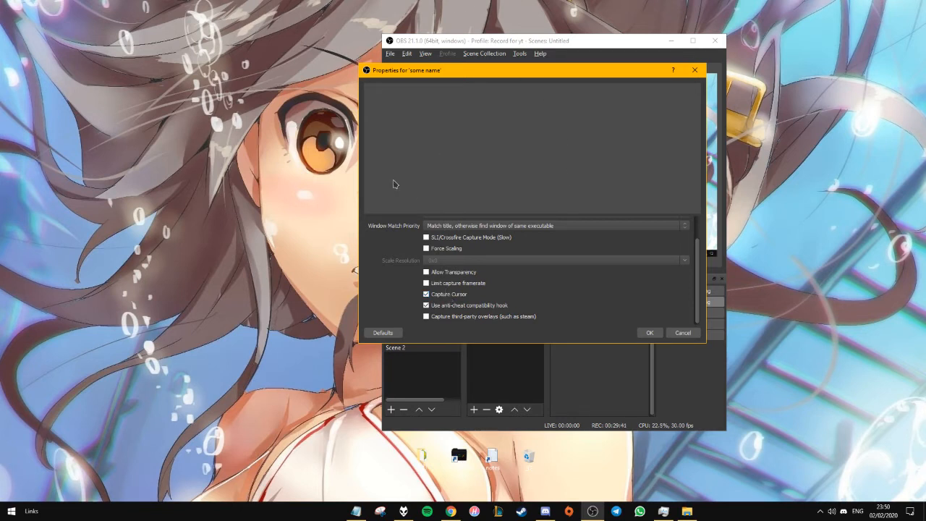
{"action": "left_click", "coordinate": [427, 295]}
{"action": "left_click", "coordinate": [427, 304]}
{"action": "left_click_drag", "start_coordinate": [22, 1], "coordinate": [287, 207]}
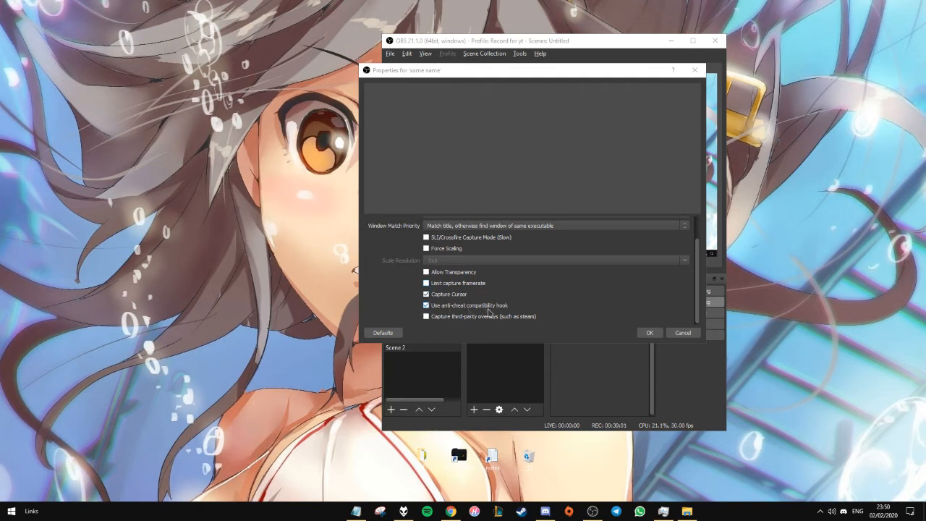
{"action": "left_click", "coordinate": [426, 305]}
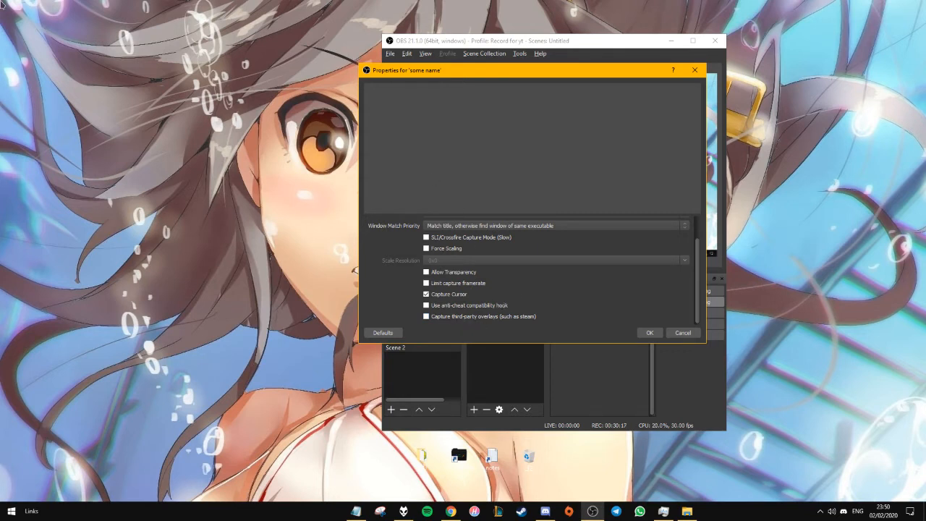
Close the properties of the "some name" source, discarding the changes
{"action": "left_click_drag", "start_coordinate": [2, 3], "coordinate": [256, 127]}
{"action": "left_click_drag", "start_coordinate": [105, 3], "coordinate": [243, 76]}
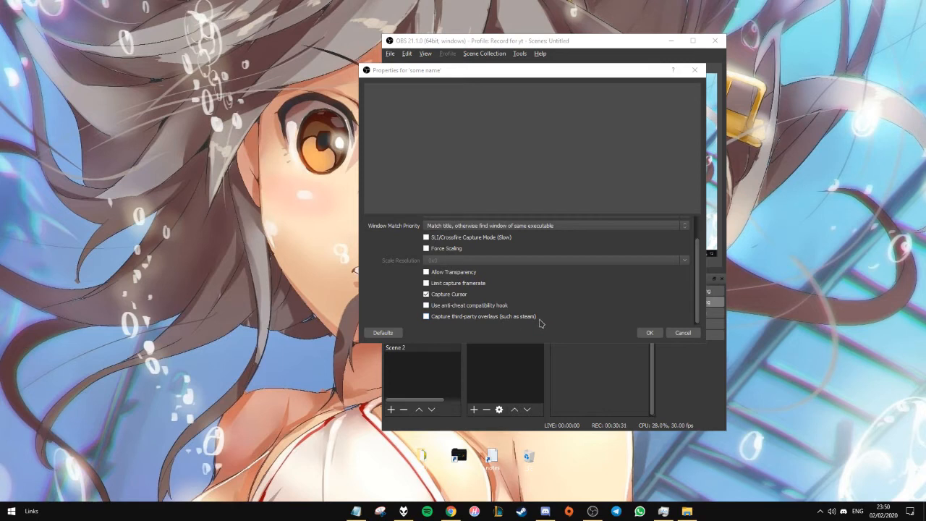
{"action": "left_click_drag", "start_coordinate": [144, 128], "coordinate": [209, 188]}
{"action": "left_click_drag", "start_coordinate": [133, 135], "coordinate": [238, 254]}
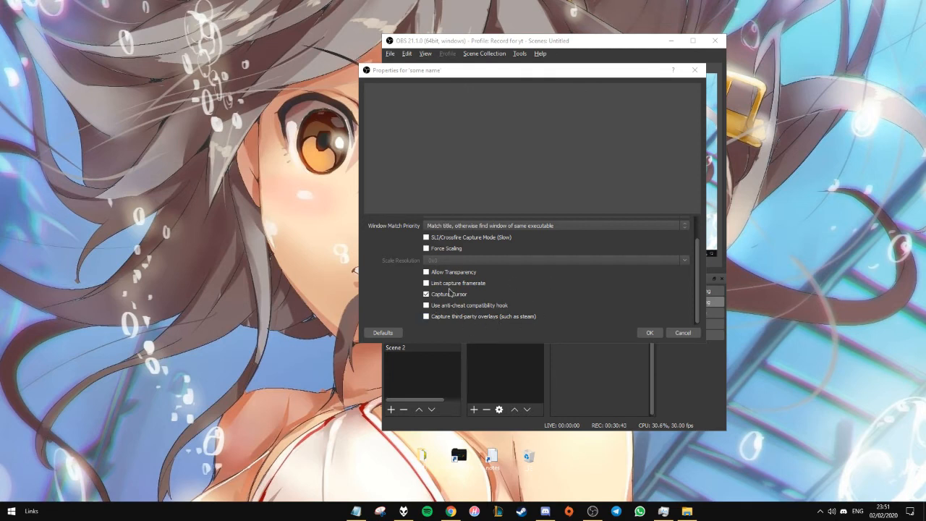
{"action": "left_click", "coordinate": [684, 333]}
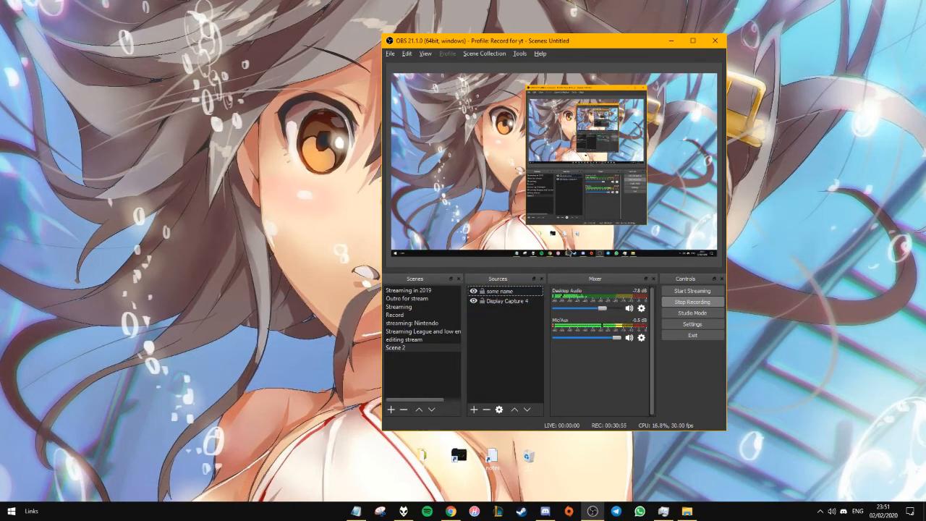
Hide and show the Display Capture 4 source again, and unlock it after trying its lock
{"action": "left_click", "coordinate": [475, 302]}
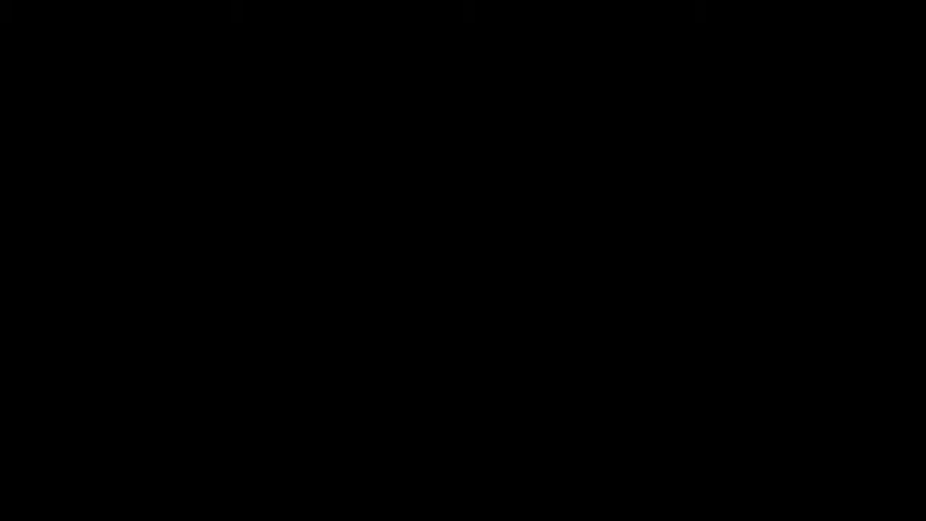
{"action": "left_click", "coordinate": [476, 302]}
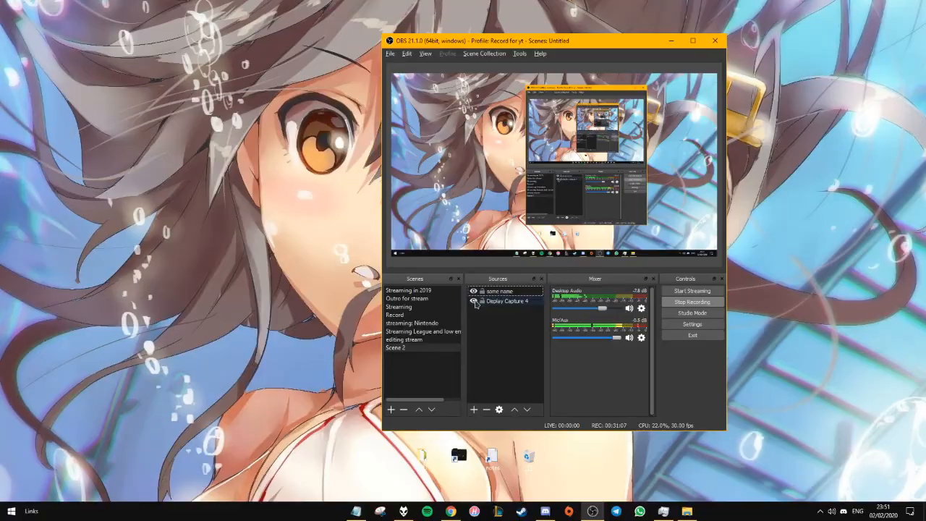
{"action": "left_click", "coordinate": [475, 303]}
{"action": "left_click", "coordinate": [474, 302]}
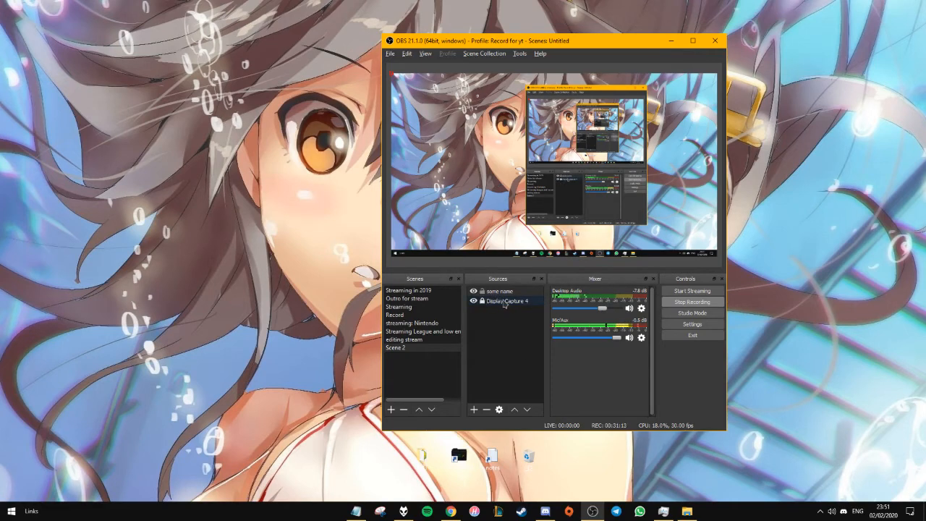
{"action": "left_click", "coordinate": [506, 301]}
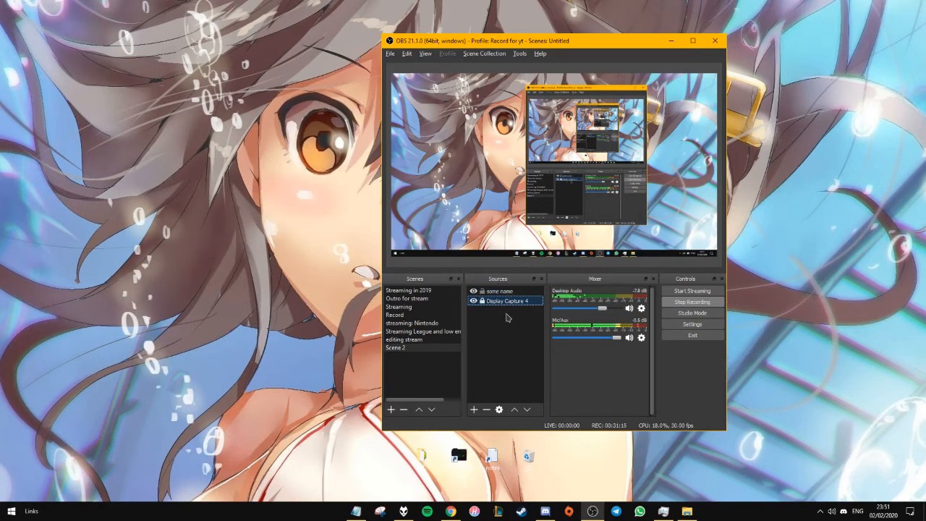
{"action": "left_click", "coordinate": [482, 301]}
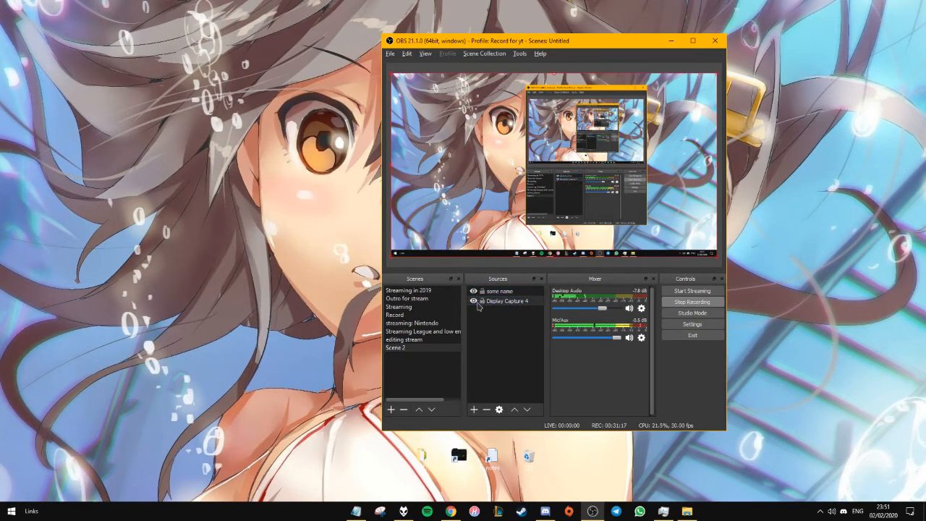
Rotate the Display Capture 4 source 90 degrees clockwise, reposition it on the canvas, and rotate it further until upside down
{"action": "right_click", "coordinate": [505, 302]}
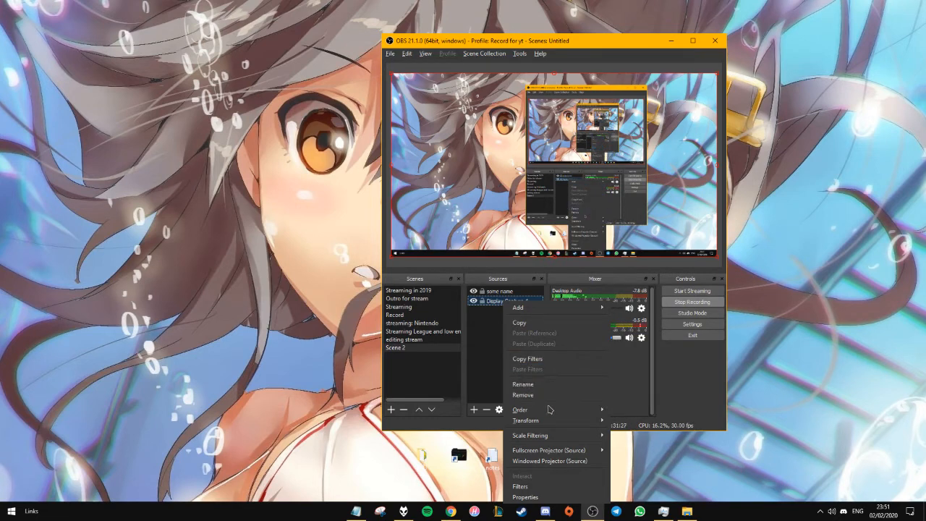
{"action": "mouse_move", "coordinate": [547, 423]}
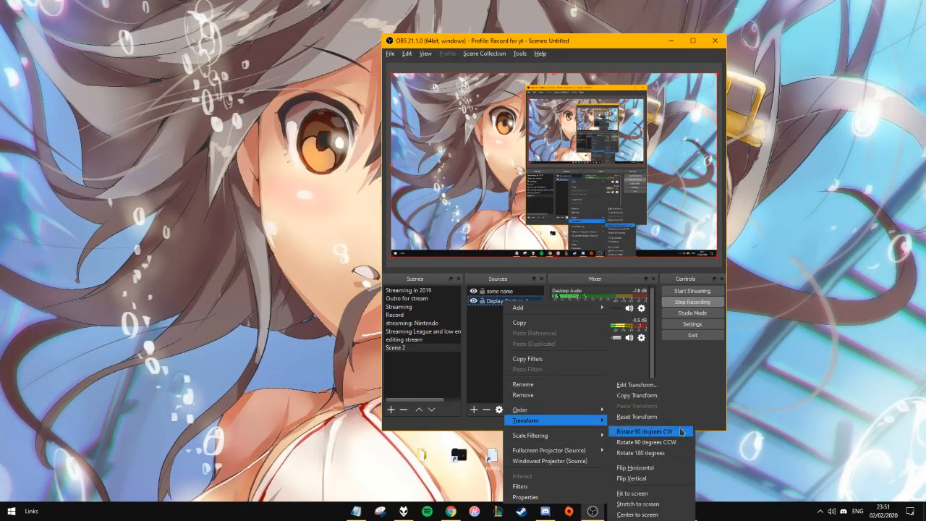
{"action": "left_click", "coordinate": [680, 433]}
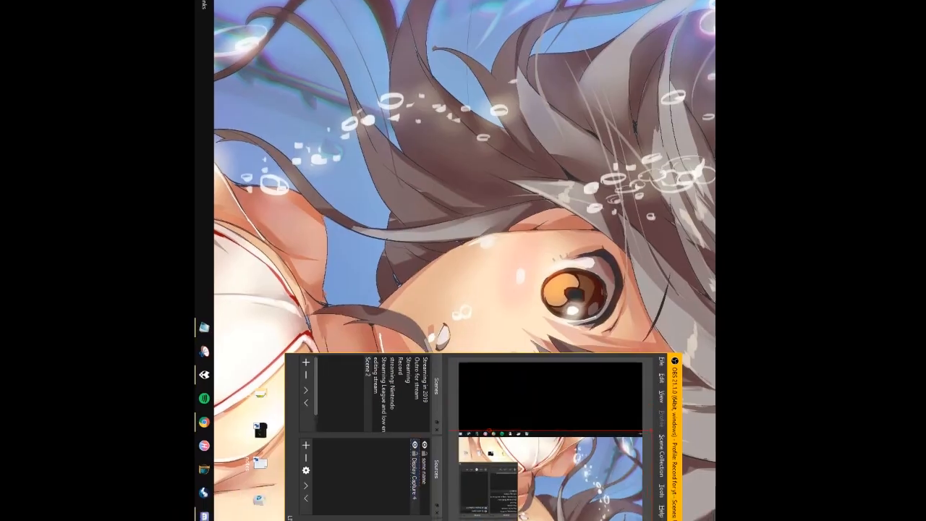
{"action": "left_click_drag", "start_coordinate": [528, 520], "coordinate": [537, 406]}
{"action": "right_click", "coordinate": [374, 340]}
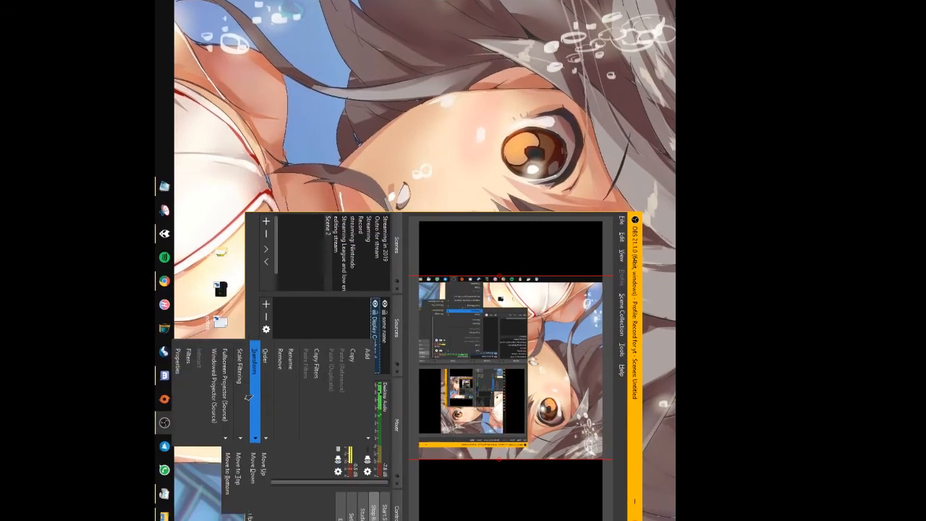
{"action": "mouse_move", "coordinate": [253, 399]}
{"action": "left_click", "coordinate": [242, 491]}
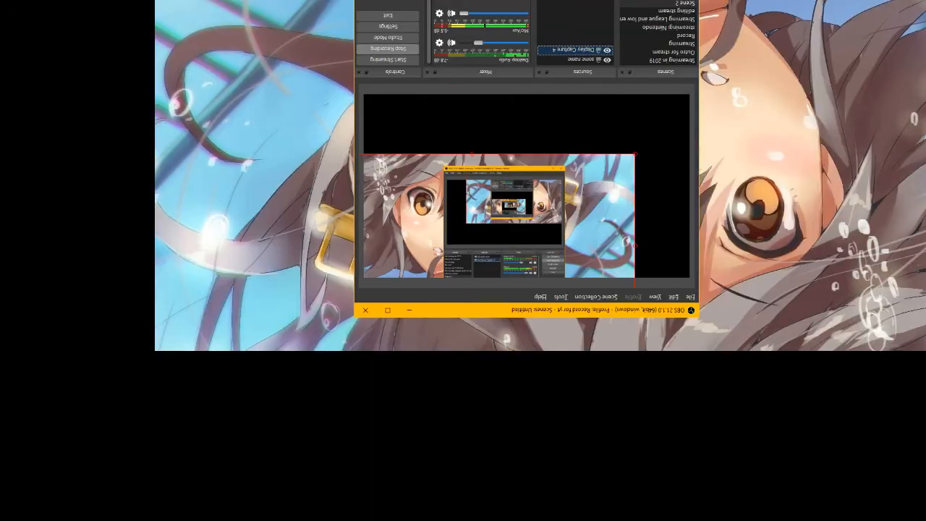
Restore the Display Capture 4 source to its upright orientation and align it to fill the canvas
{"action": "right_click", "coordinate": [578, 42]}
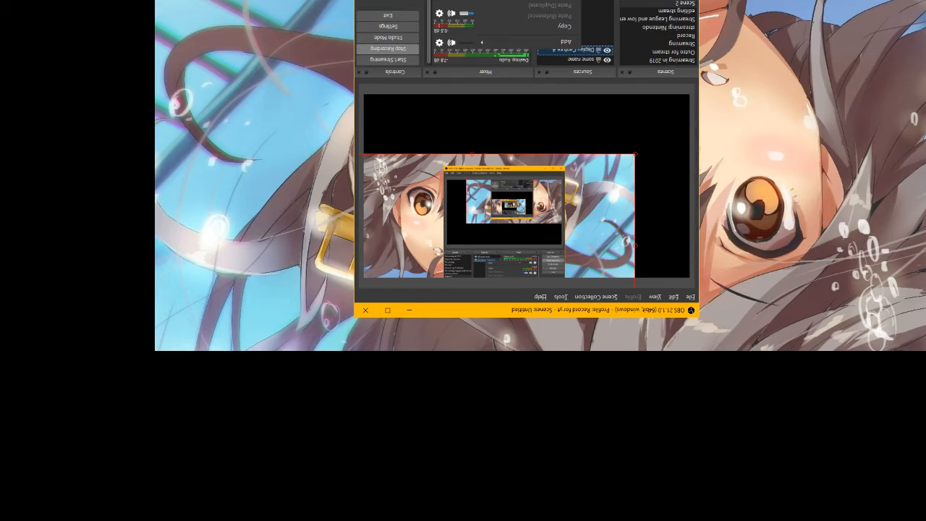
{"action": "left_click", "coordinate": [606, 22]}
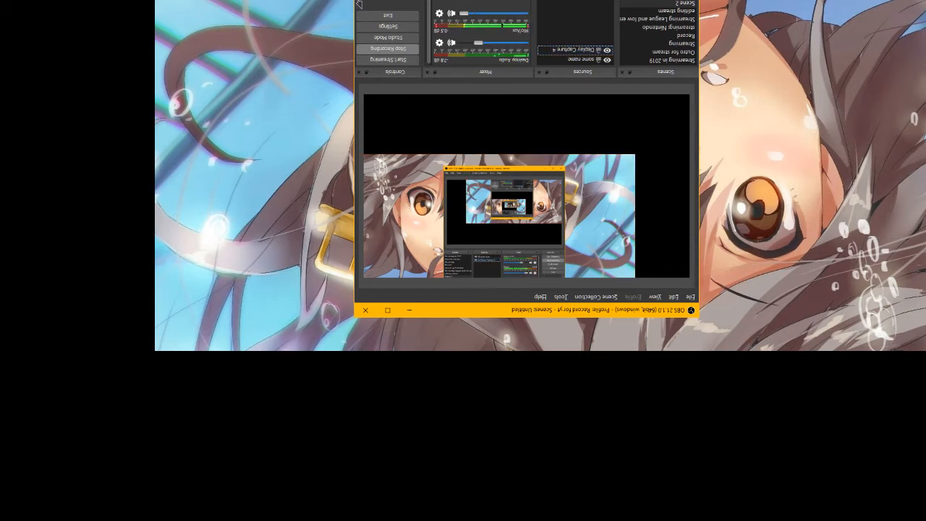
{"action": "right_click", "coordinate": [589, 47]}
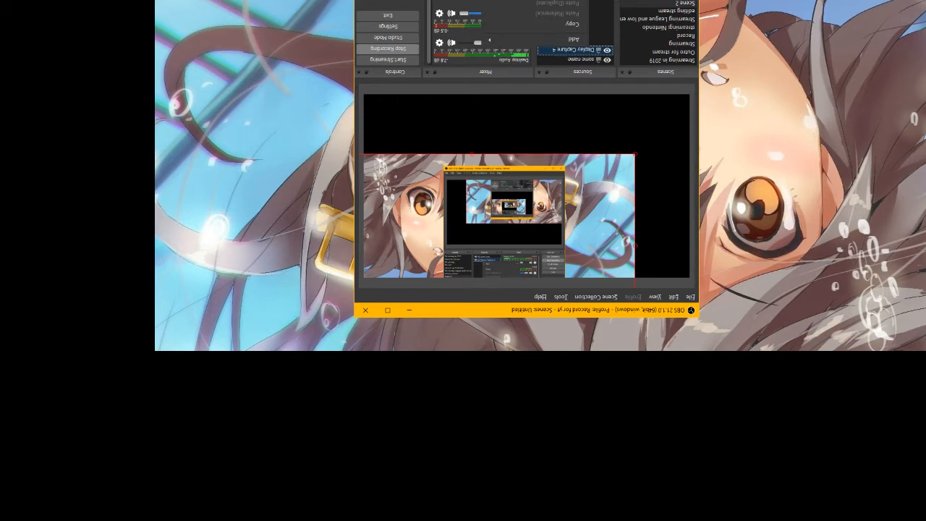
{"action": "left_click", "coordinate": [765, 260]}
{"action": "left_click_drag", "start_coordinate": [546, 126], "coordinate": [492, 187]}
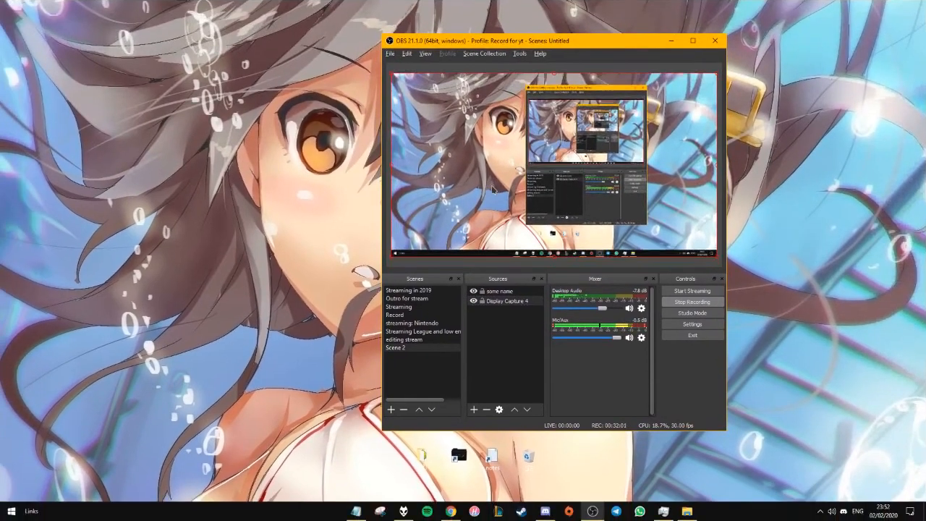
Open the filters of the Display Capture 4 source and reposition the filters dialog
{"action": "left_click", "coordinate": [526, 303]}
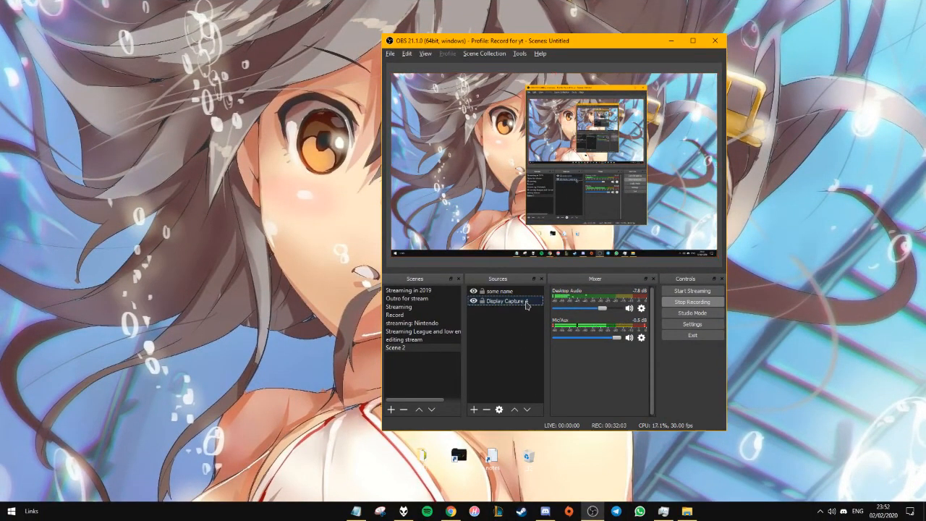
{"action": "right_click", "coordinate": [526, 302]}
{"action": "mouse_move", "coordinate": [597, 421]}
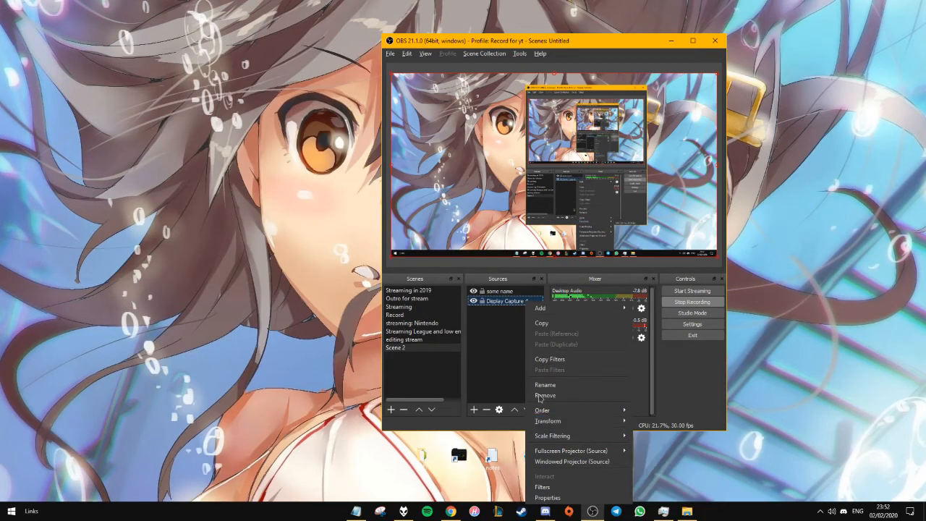
{"action": "mouse_move", "coordinate": [556, 439]}
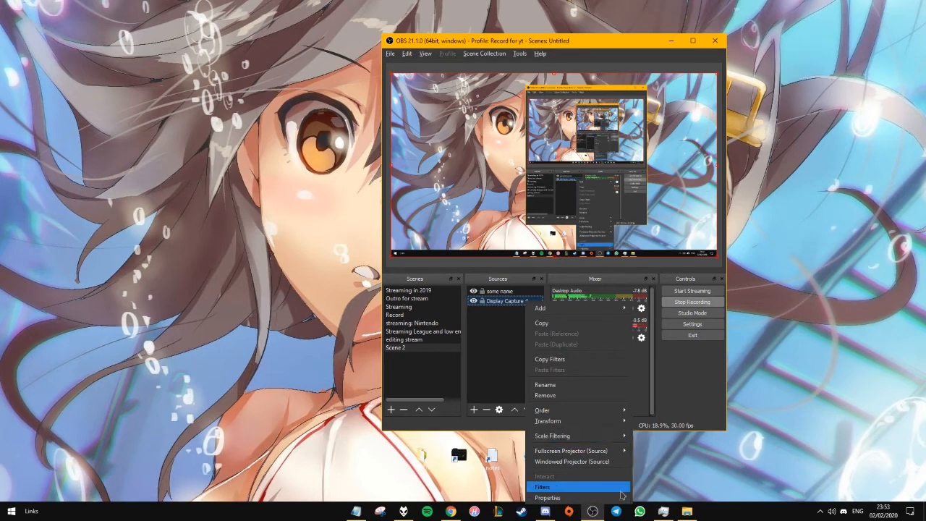
{"action": "left_click", "coordinate": [618, 487]}
{"action": "mouse_move", "coordinate": [440, 63]}
{"action": "left_mouse_down"}
{"action": "mouse_move", "coordinate": [235, 77]}
{"action": "mouse_move", "coordinate": [425, 72]}
{"action": "left_mouse_up"}
Examine the effect filters that can be added to the Display Capture 4 source, and close its filters dialog
{"action": "right_click", "coordinate": [384, 156]}
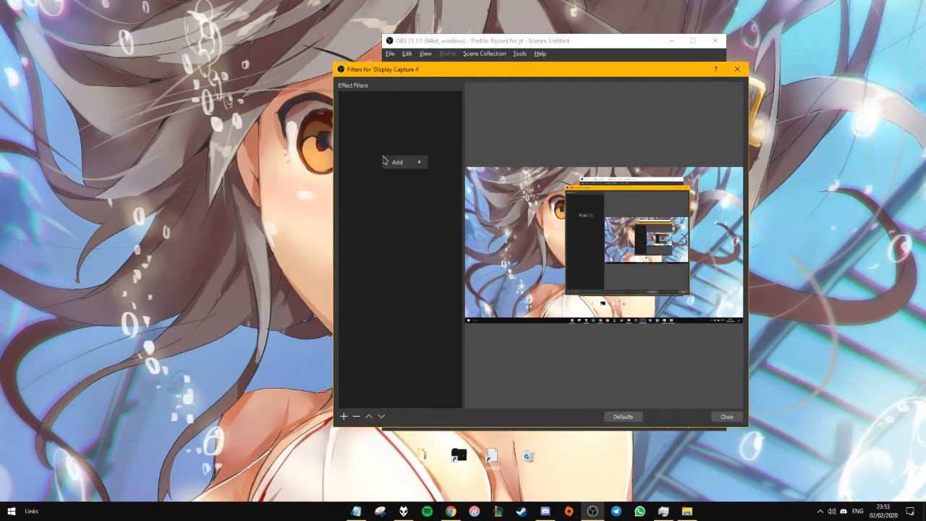
{"action": "mouse_move", "coordinate": [414, 166]}
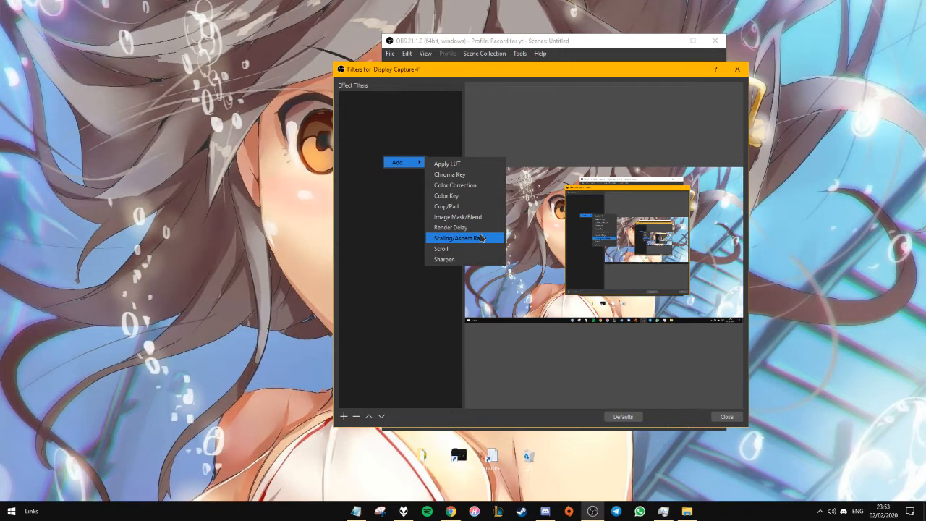
{"action": "left_click", "coordinate": [386, 197]}
{"action": "right_click", "coordinate": [387, 140]}
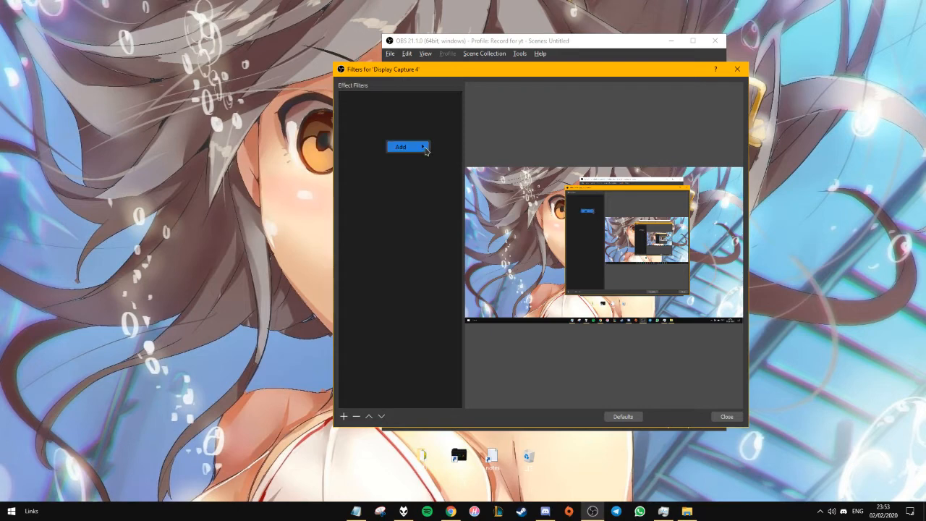
{"action": "mouse_move", "coordinate": [426, 150]}
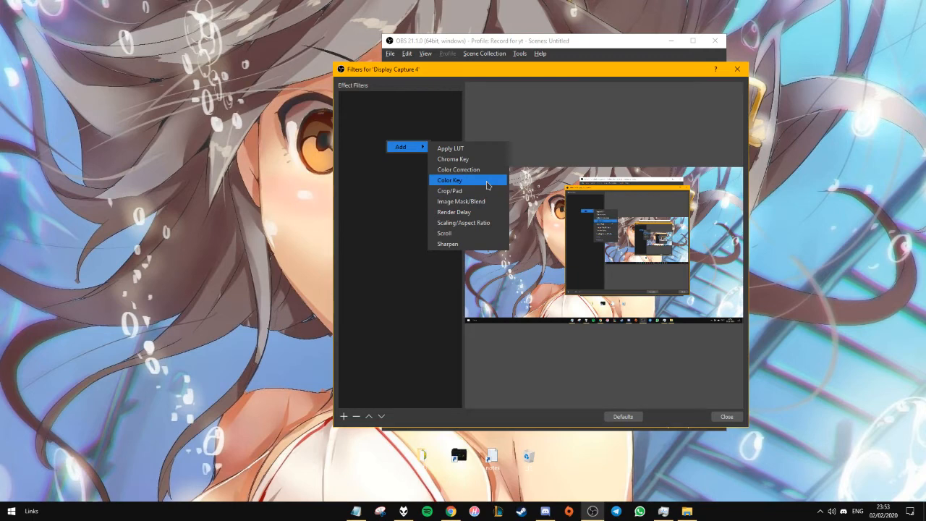
{"action": "left_click", "coordinate": [355, 335]}
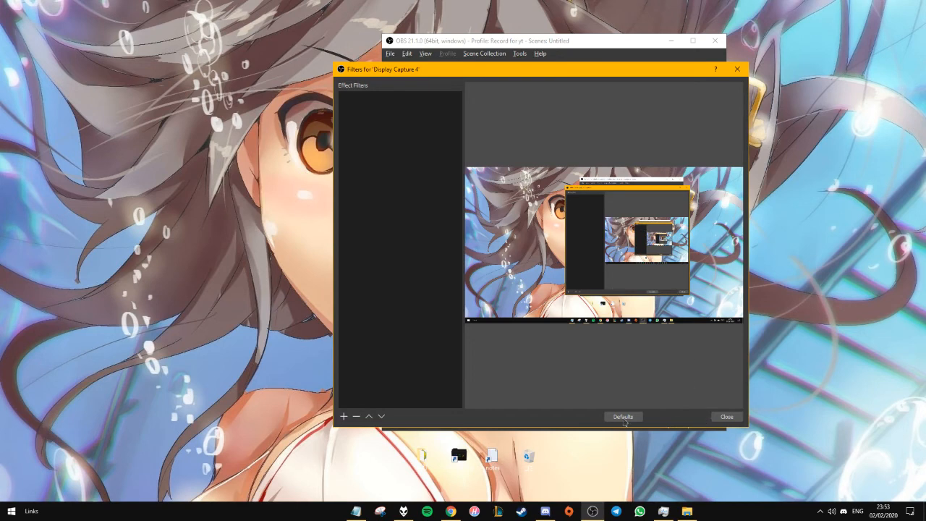
{"action": "left_click", "coordinate": [727, 417]}
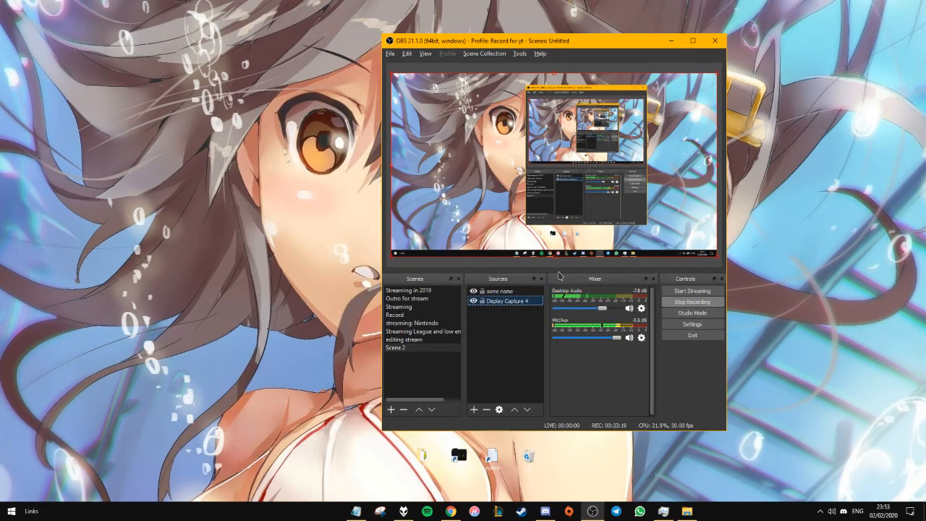
View the properties of the Display Capture 4 source and leave them without applying changes
{"action": "right_click", "coordinate": [498, 342]}
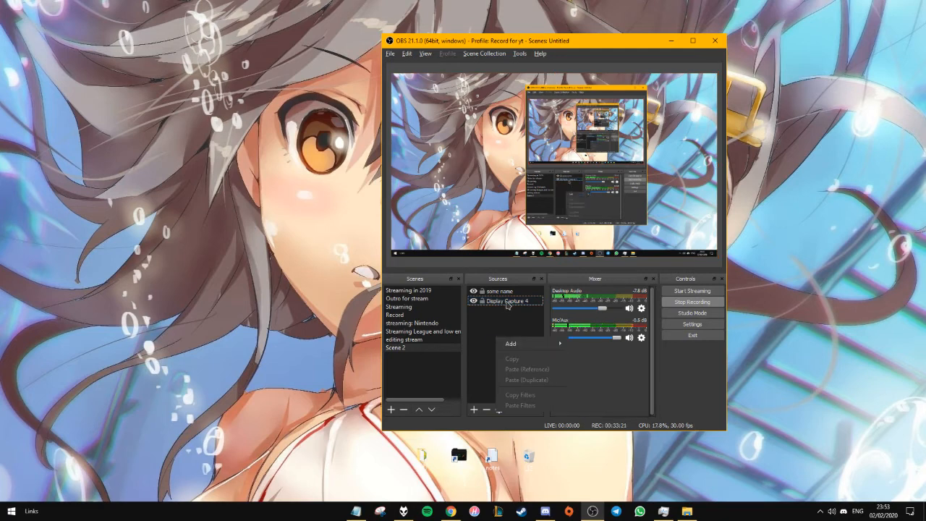
{"action": "right_click", "coordinate": [507, 301]}
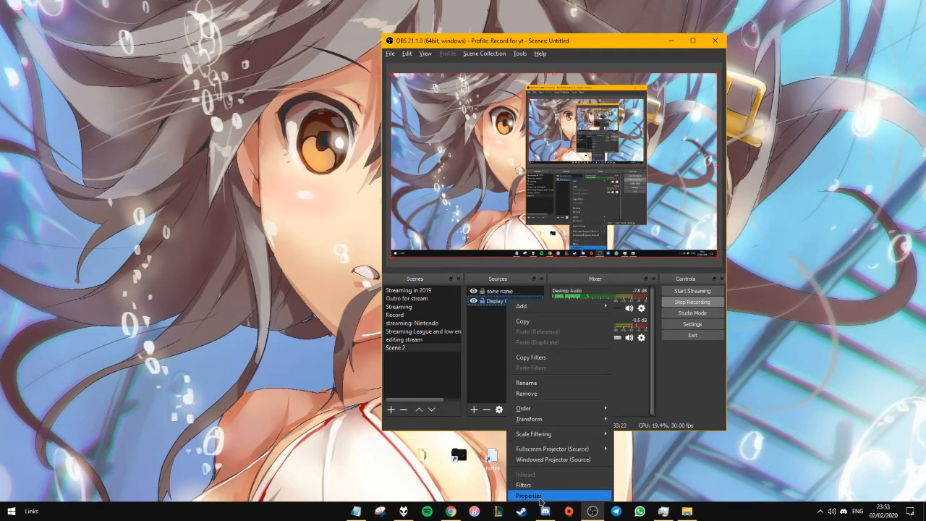
{"action": "left_click", "coordinate": [550, 496]}
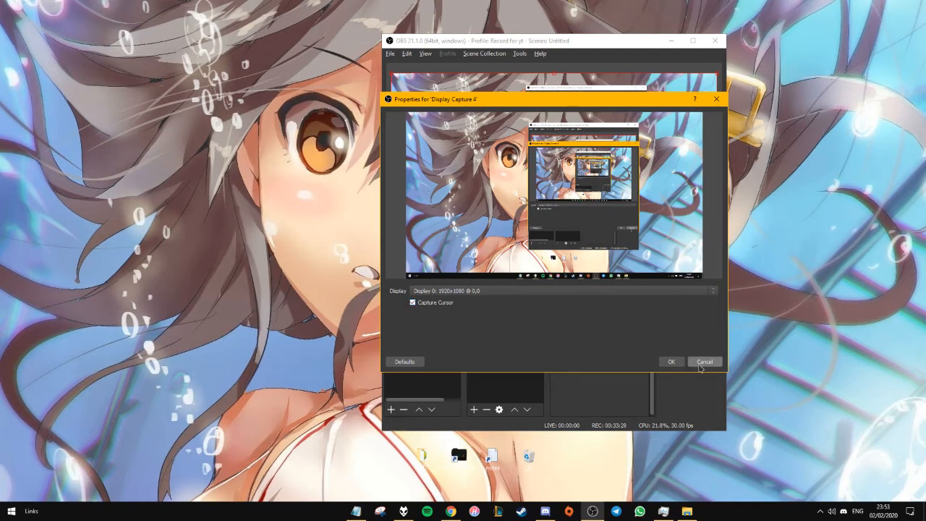
{"action": "left_click", "coordinate": [698, 362]}
Create a new visible Image source in Scene 2 under its default name
{"action": "mouse_move", "coordinate": [552, 325]}
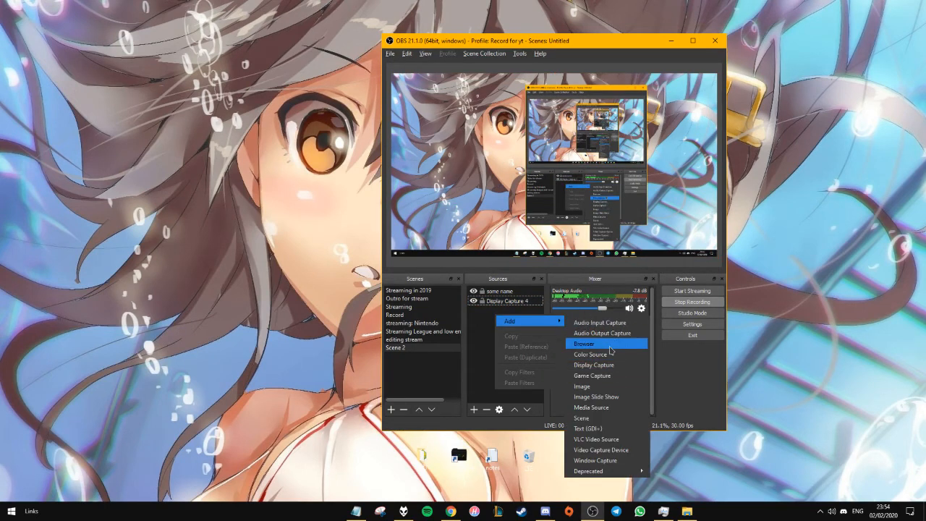
{"action": "left_click", "coordinate": [609, 389]}
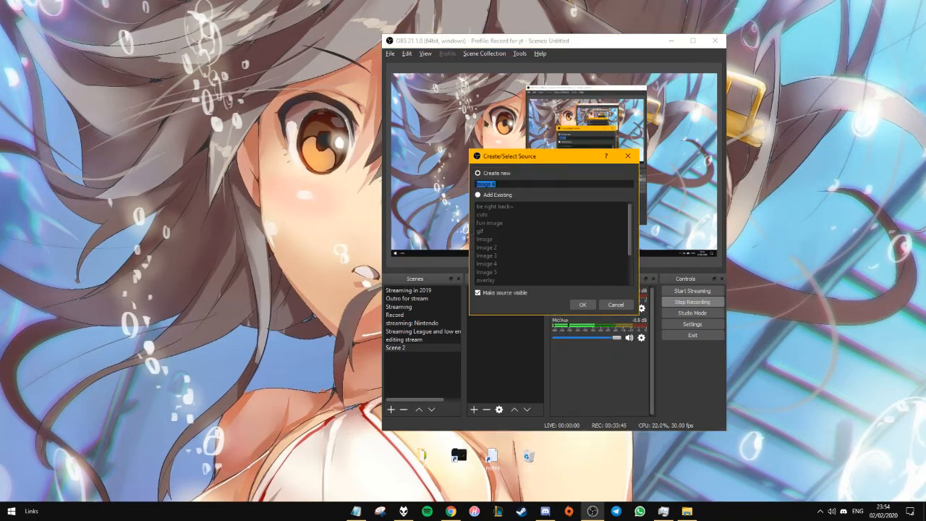
{"action": "left_click_drag", "start_coordinate": [514, 155], "coordinate": [384, 155]}
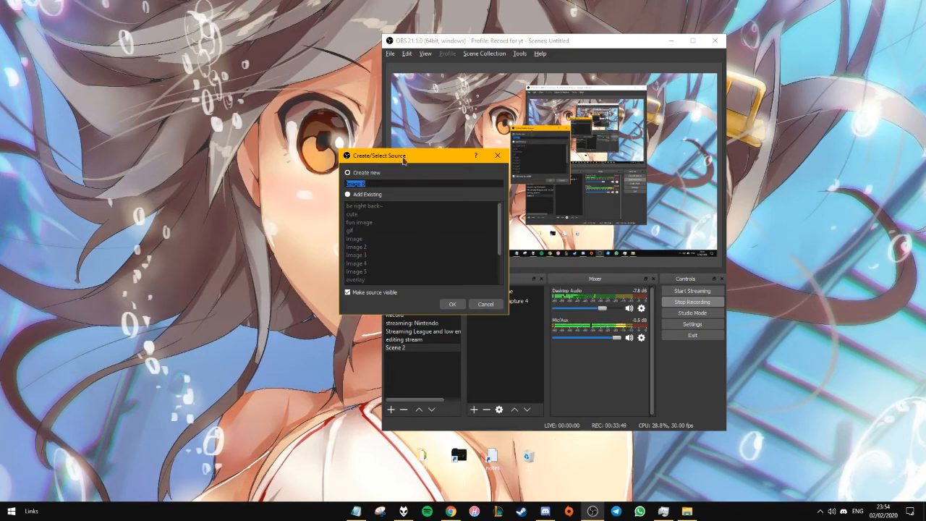
{"action": "left_click_drag", "start_coordinate": [404, 160], "coordinate": [561, 182]}
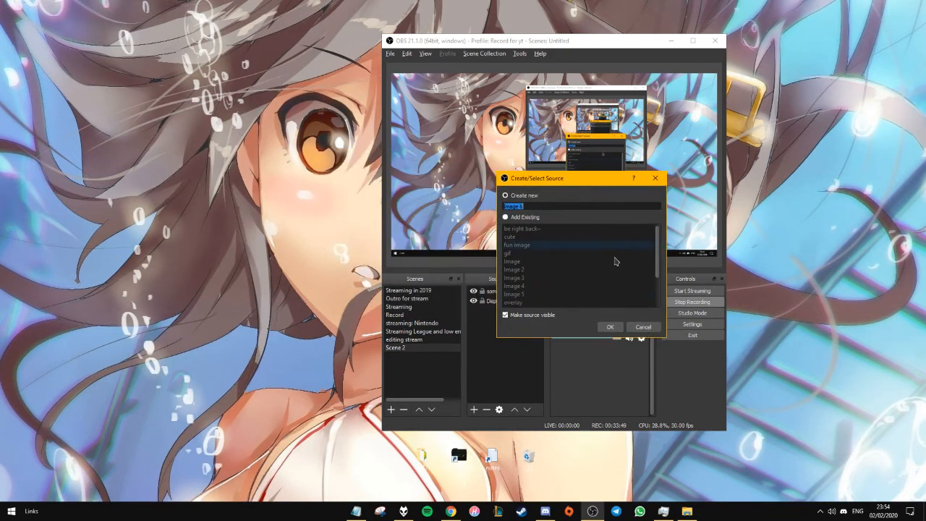
{"action": "left_click", "coordinate": [616, 330]}
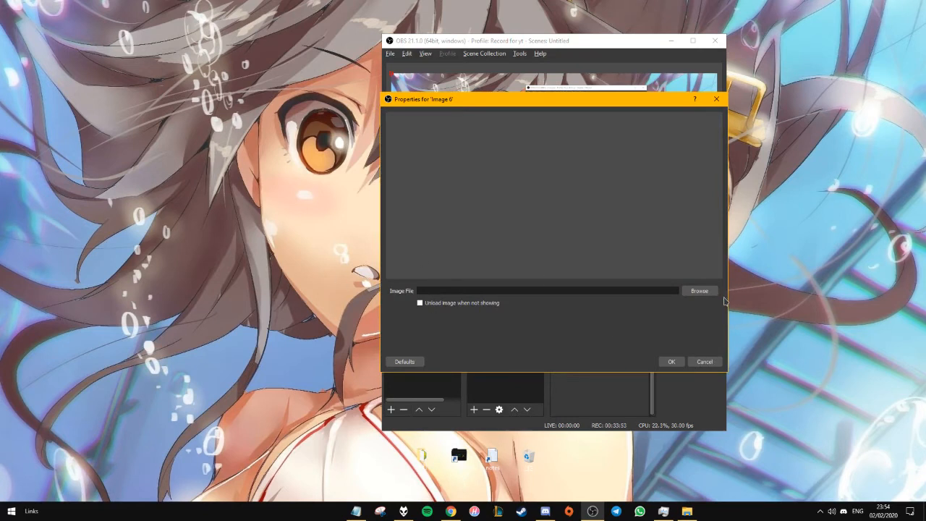
{"action": "left_click", "coordinate": [700, 291]}
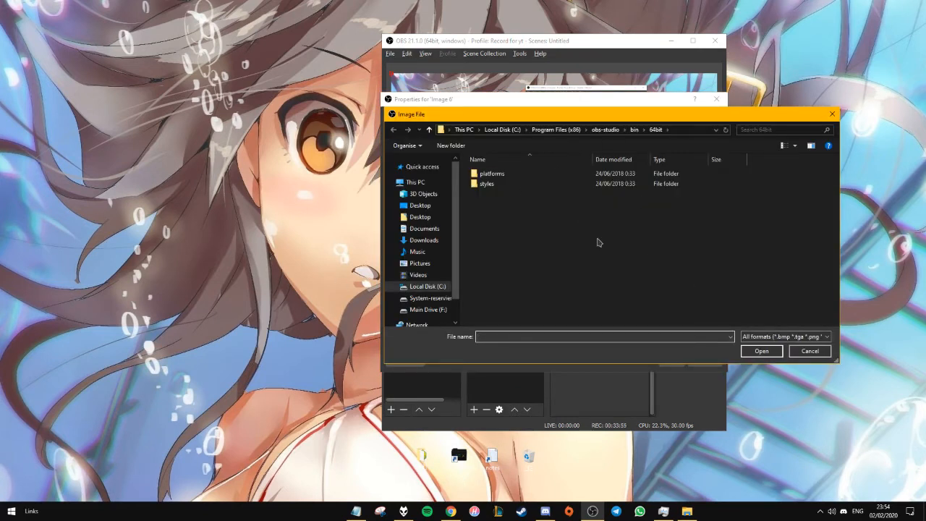
{"action": "scroll", "coordinate": [419, 289], "scroll_direction": "down", "scroll_amount": 1}
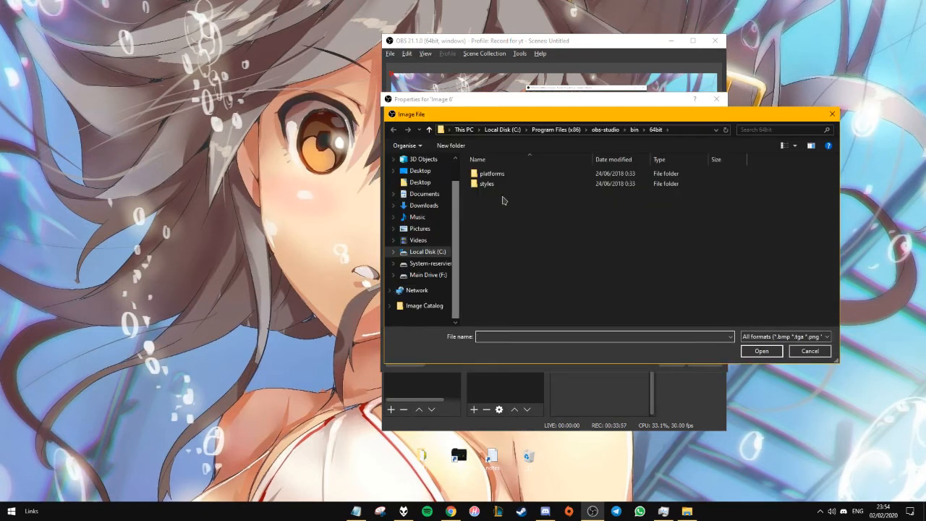
{"action": "left_click", "coordinate": [833, 115]}
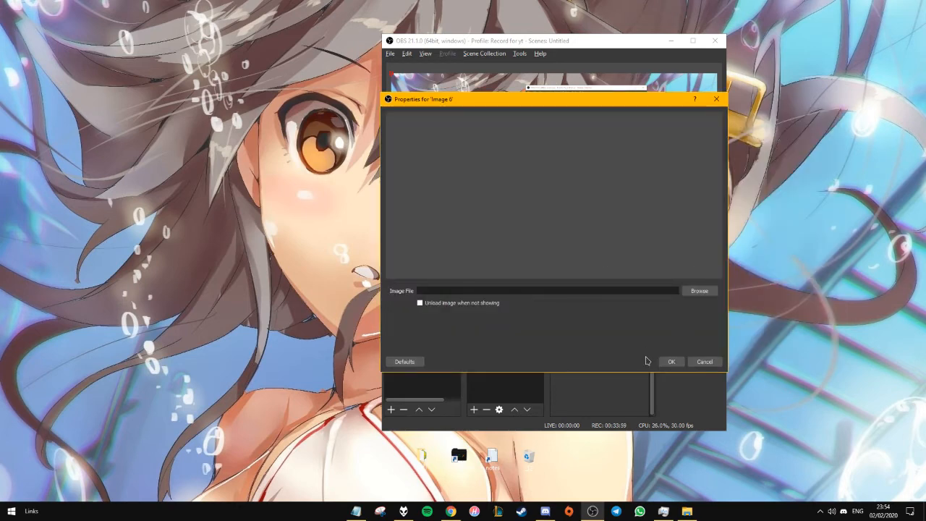
Browse for the image file on Main Drive (F:) in EVERYTHING FOR NEW PC, Media, pictures, backrounds and profiles, profile
{"action": "left_click", "coordinate": [700, 291]}
{"action": "scroll", "coordinate": [441, 210], "scroll_direction": "down", "scroll_amount": 1}
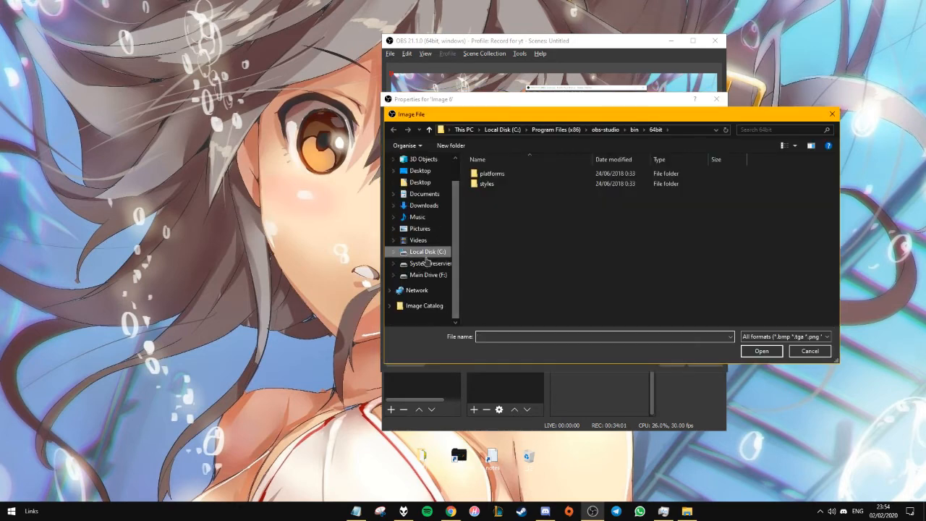
{"action": "left_click", "coordinate": [427, 275]}
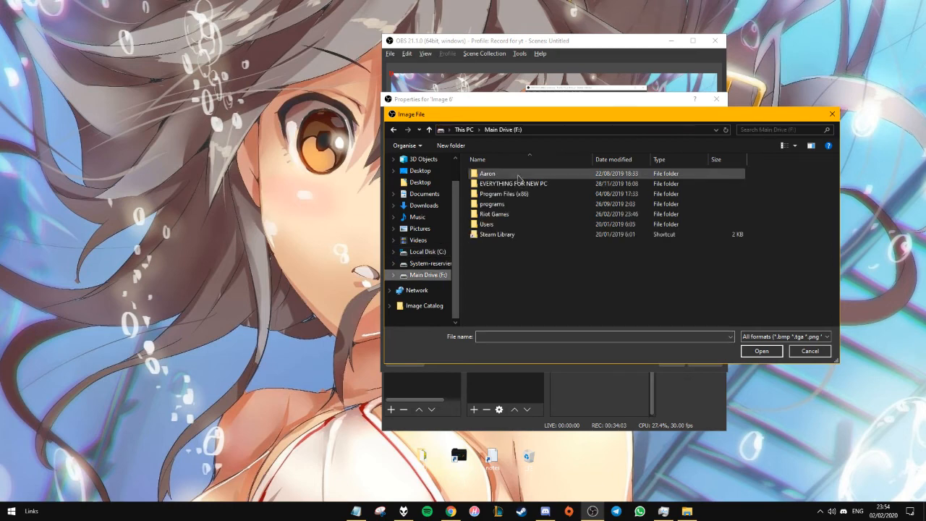
{"action": "double_click", "coordinate": [512, 183]}
{"action": "double_click", "coordinate": [513, 184]}
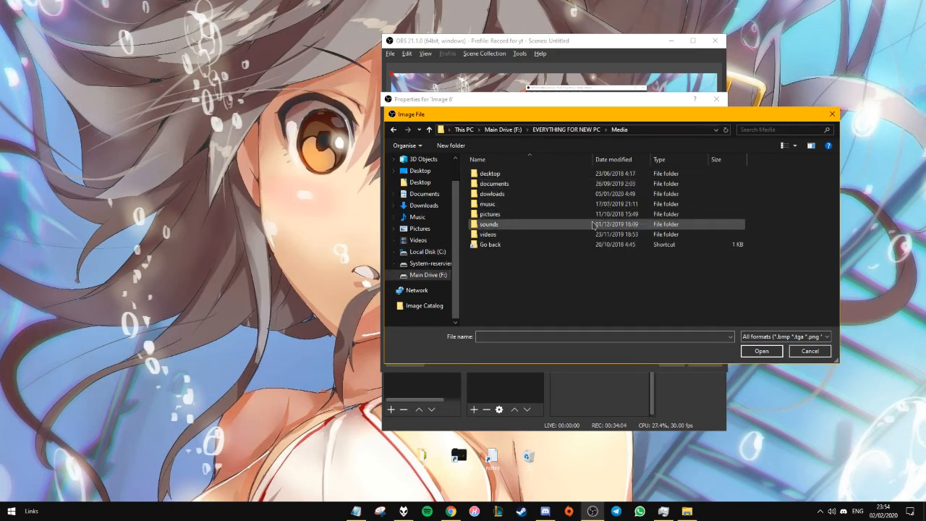
{"action": "double_click", "coordinate": [521, 215]}
{"action": "double_click", "coordinate": [546, 177]}
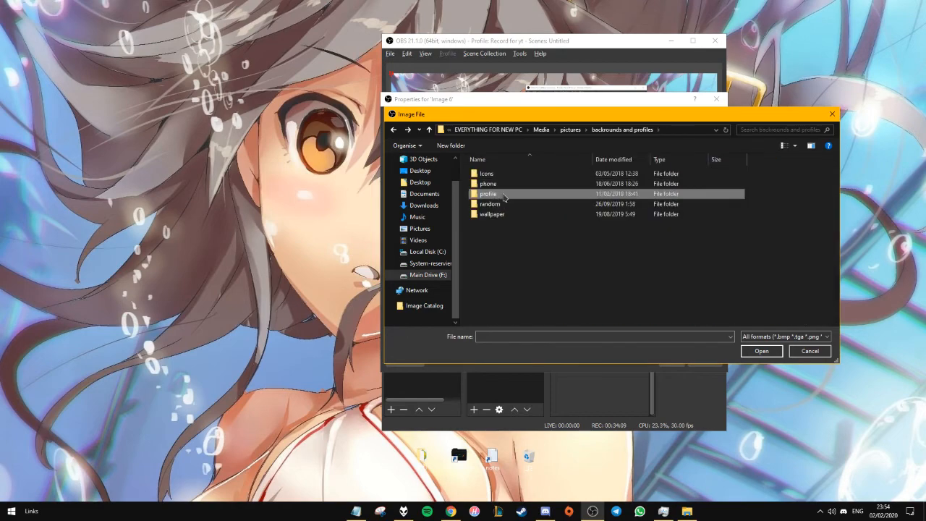
{"action": "double_click", "coordinate": [500, 194]}
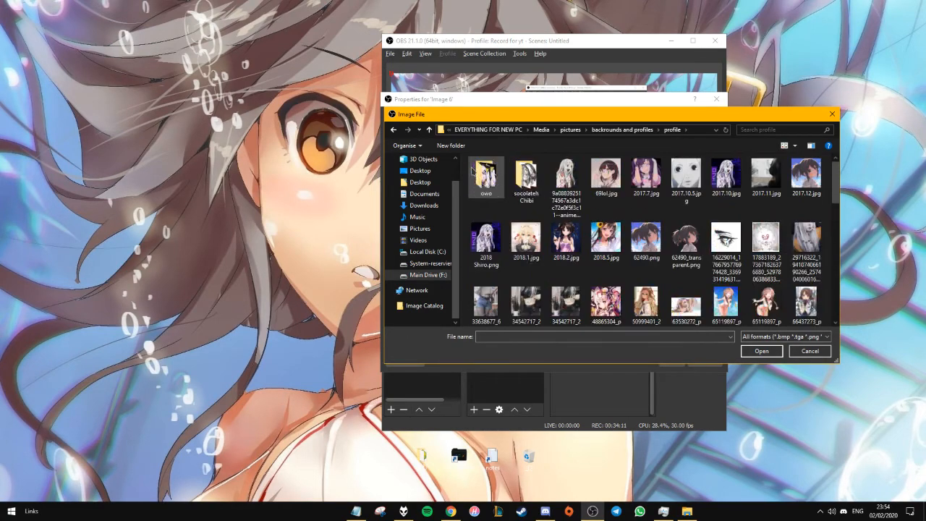
Load colored_cat_lady.jpg from the owo folder into the new image source and accept its properties
{"action": "double_click", "coordinate": [511, 173]}
{"action": "scroll", "coordinate": [511, 172], "scroll_direction": "down", "scroll_amount": 10}
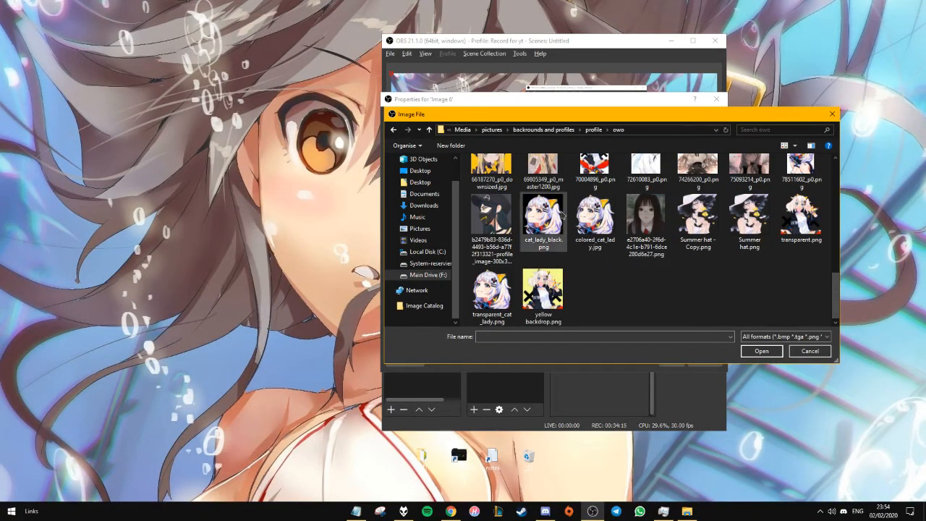
{"action": "left_click", "coordinate": [595, 218]}
{"action": "left_click", "coordinate": [762, 351]}
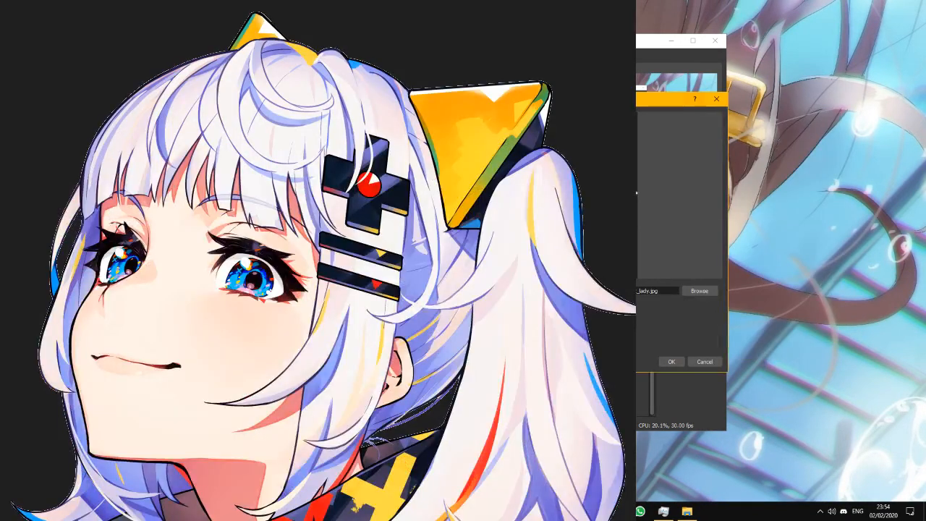
{"action": "left_click", "coordinate": [672, 361]}
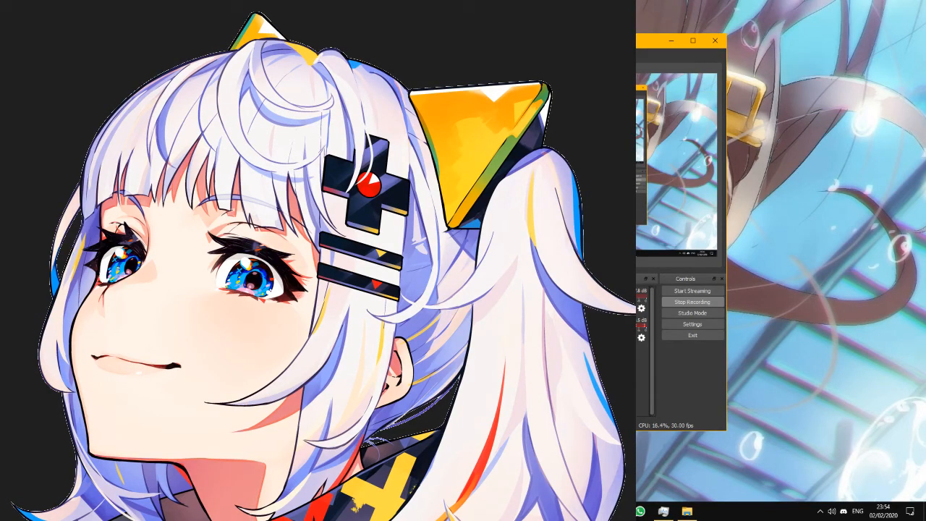
Enlarge the window to move the cat lady image toward the canvas centre and scale it down, and restore the window size
{"action": "left_click_drag", "start_coordinate": [521, 41], "coordinate": [420, 0]}
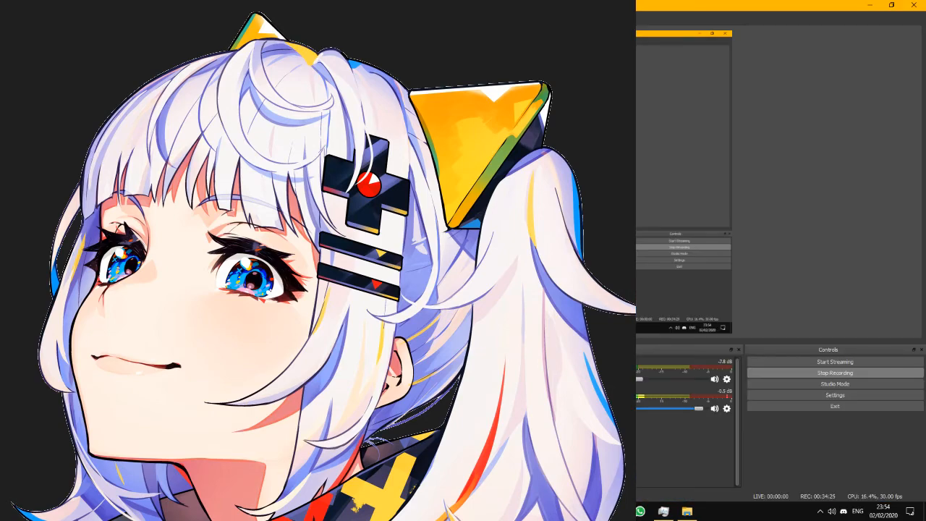
{"action": "left_click_drag", "start_coordinate": [391, 181], "coordinate": [481, 222]}
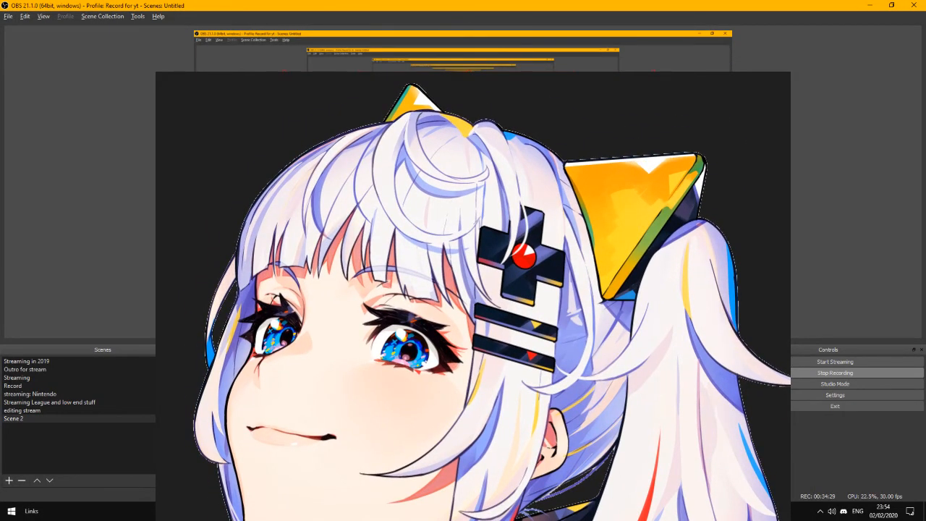
{"action": "left_click_drag", "start_coordinate": [325, 77], "coordinate": [384, 103]}
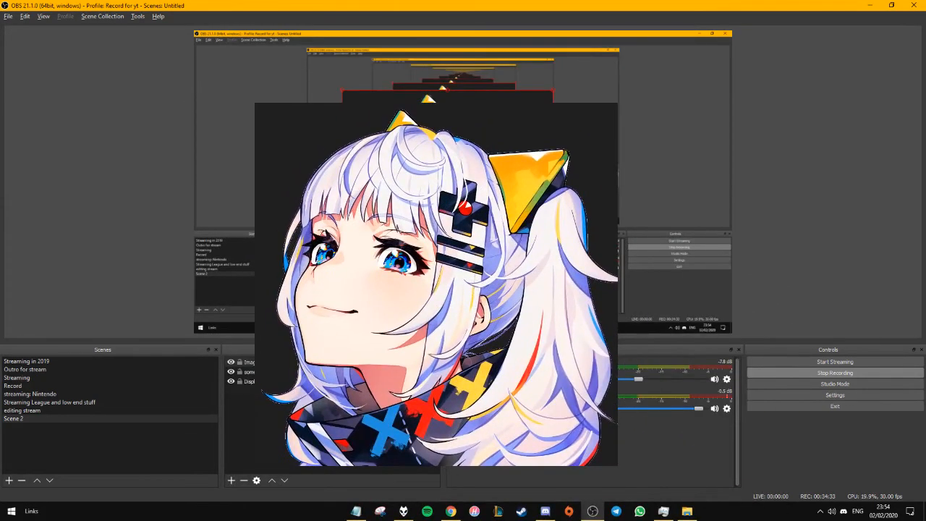
{"action": "left_click", "coordinate": [892, 5]}
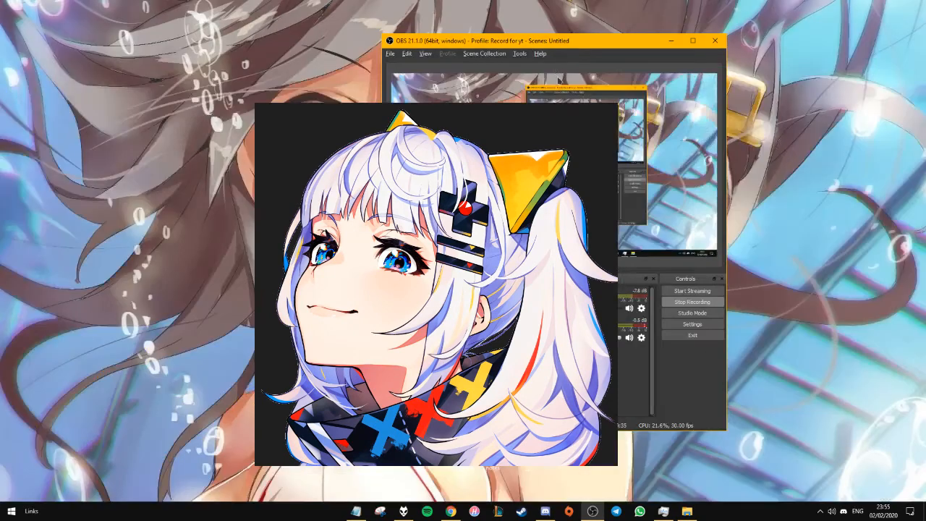
{"action": "left_click_drag", "start_coordinate": [505, 42], "coordinate": [457, 57]}
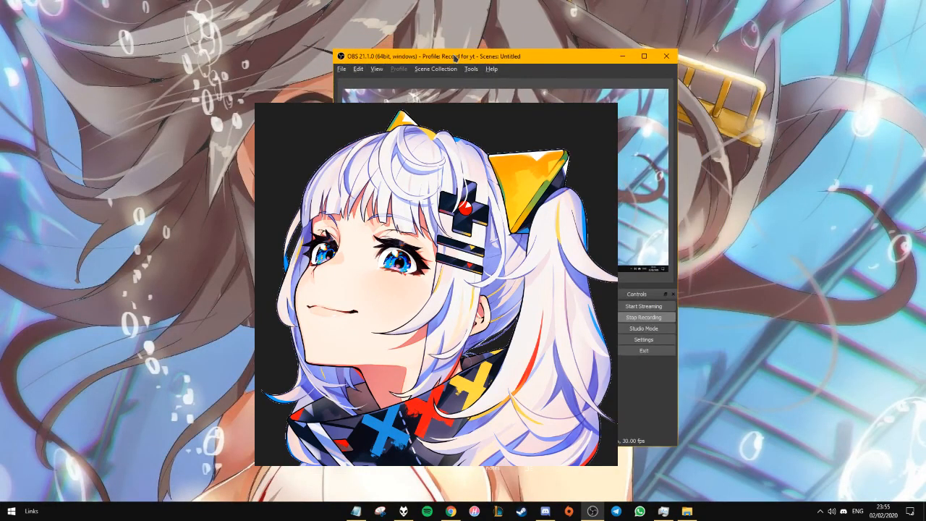
Place the Image 6 source in the lower-right corner of the canvas using the enlarged window, and restore and reposition the window
{"action": "left_click", "coordinate": [646, 58]}
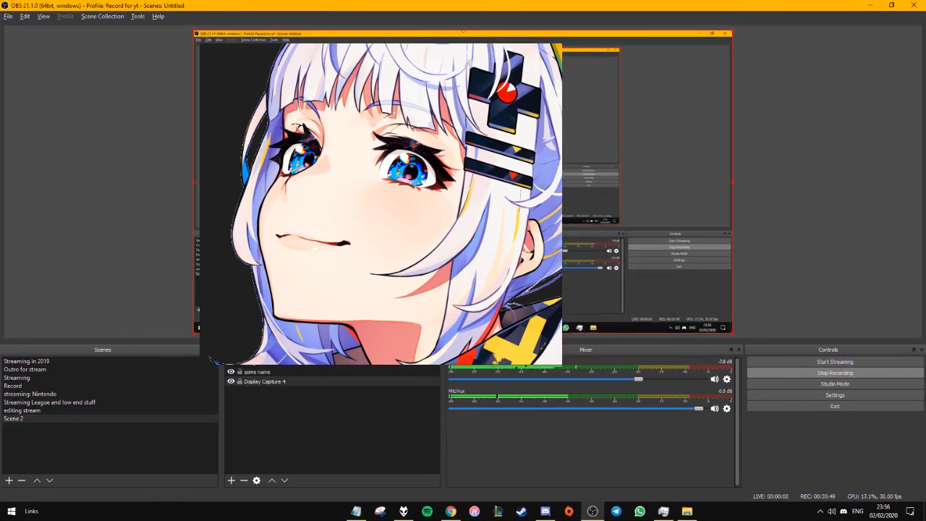
{"action": "left_click", "coordinate": [264, 362]}
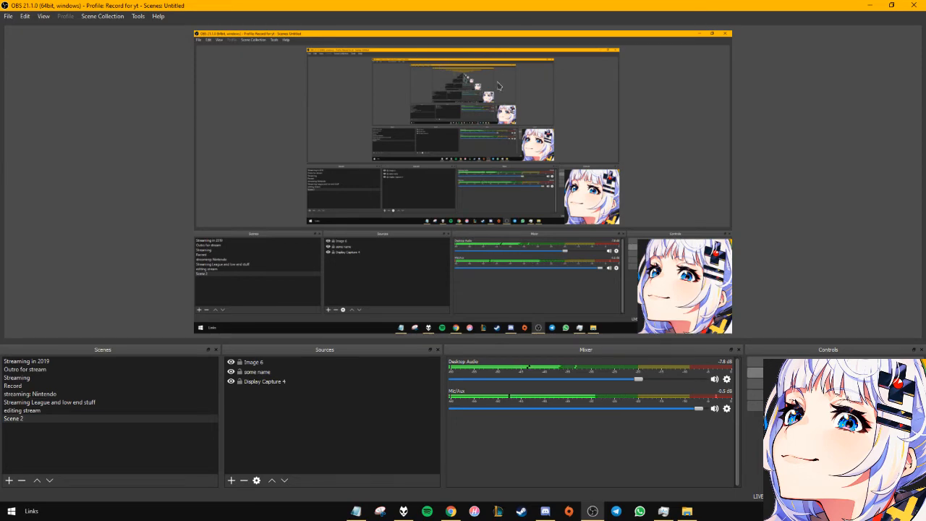
{"action": "left_click", "coordinate": [892, 5]}
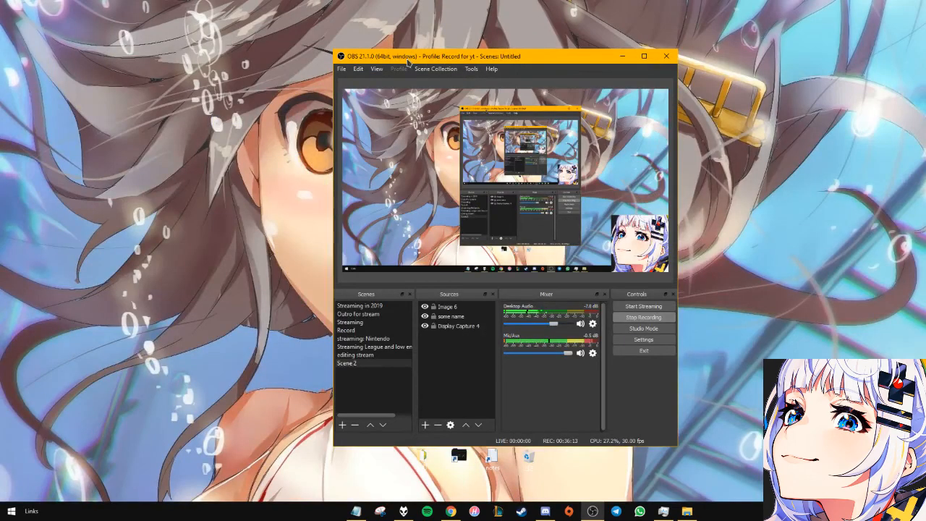
{"action": "left_click_drag", "start_coordinate": [409, 56], "coordinate": [256, 42]}
Add a new Text (GDI+) source to Scene 2 under its default name and move its properties window clear of the preview
{"action": "left_click", "coordinate": [295, 292]}
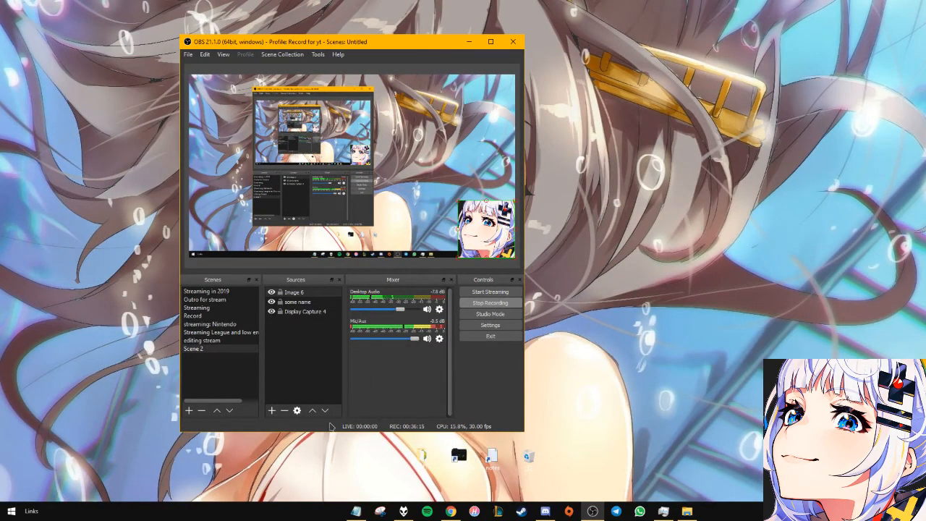
{"action": "right_click", "coordinate": [285, 340]}
{"action": "mouse_move", "coordinate": [315, 349]}
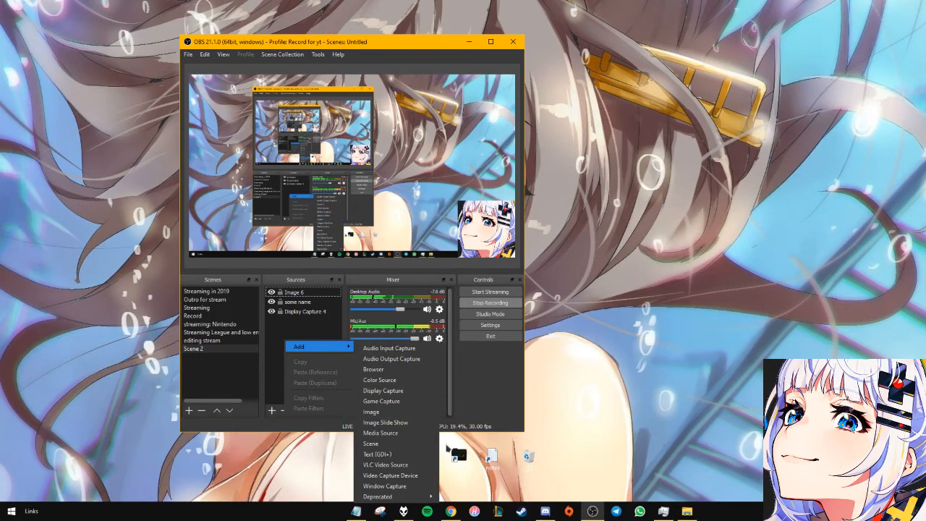
{"action": "left_click", "coordinate": [391, 453]}
{"action": "left_click_drag", "start_coordinate": [319, 160], "coordinate": [625, 190]}
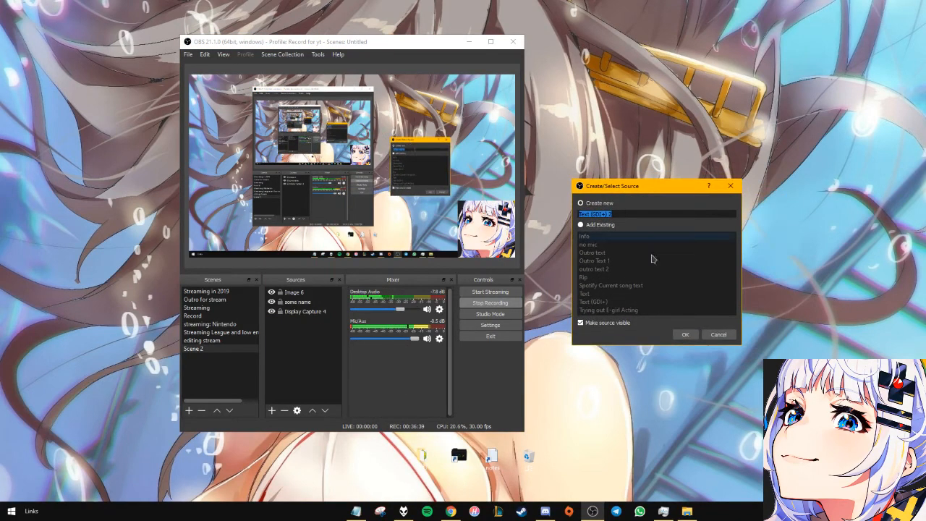
{"action": "left_click", "coordinate": [691, 335]}
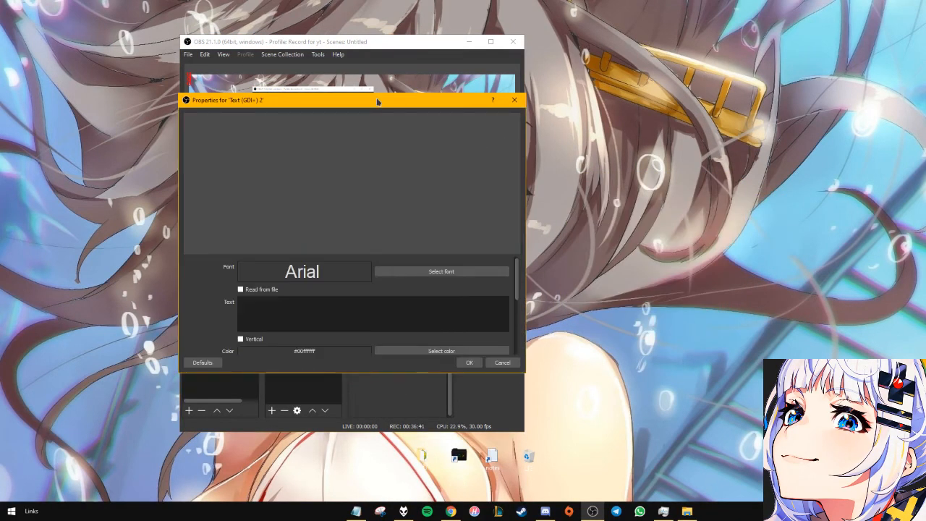
{"action": "left_click_drag", "start_coordinate": [375, 102], "coordinate": [686, 35]}
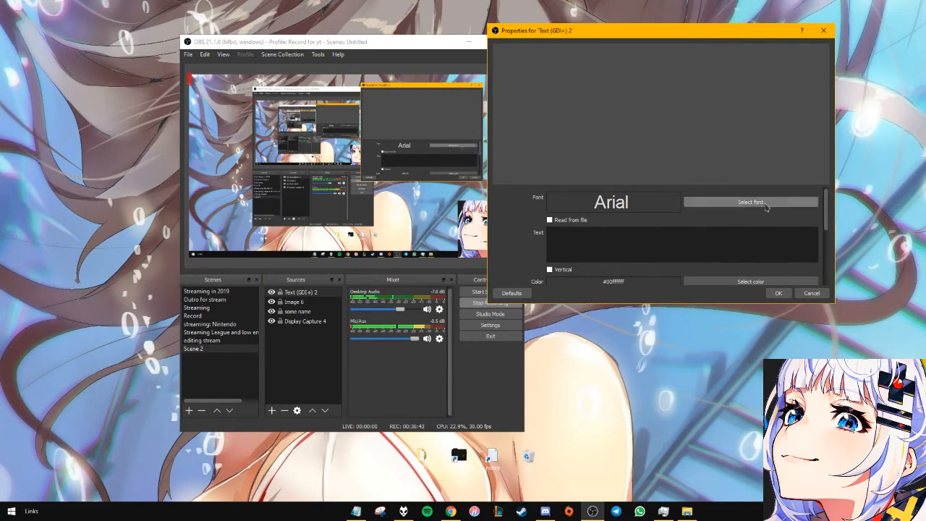
Enter "Thats where u add the text" as the source's text and move the properties window off the main window
{"action": "left_click", "coordinate": [626, 239]}
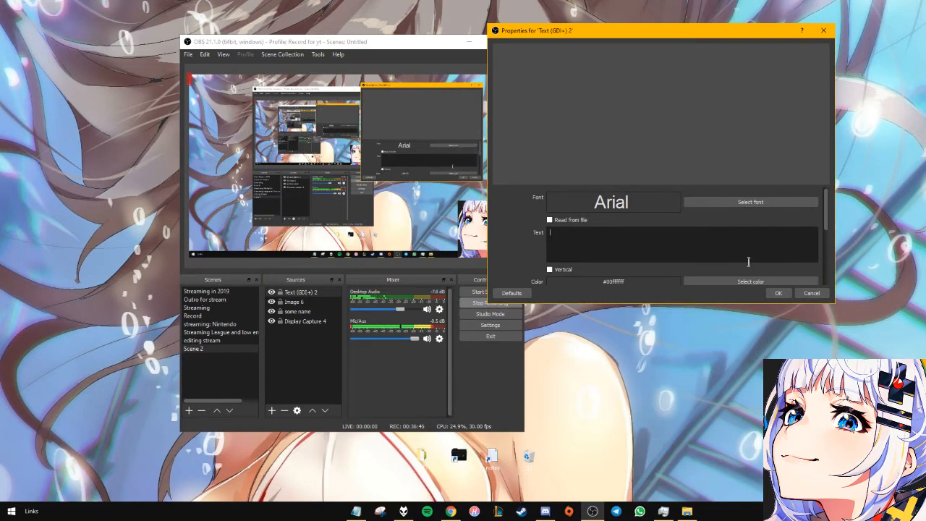
{"action": "type", "text": "Thats where "}
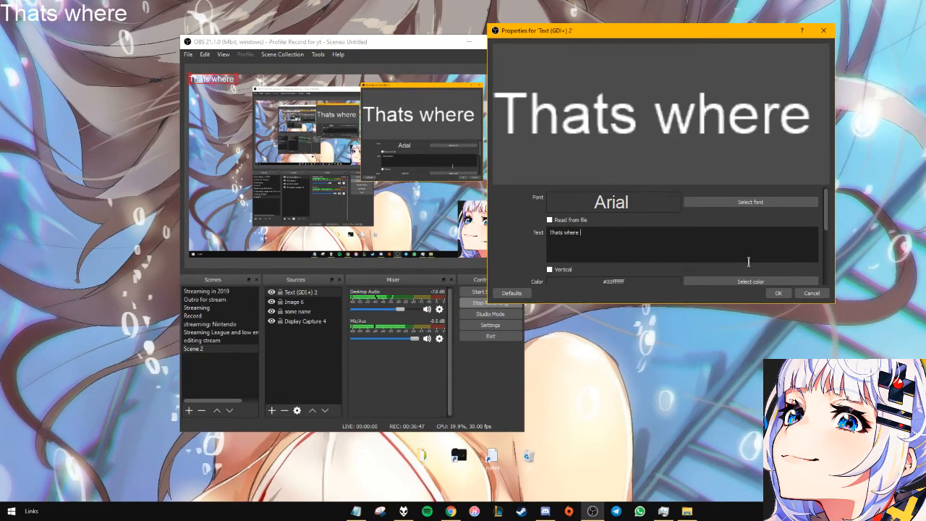
{"action": "type", "text": "u add t he text"}
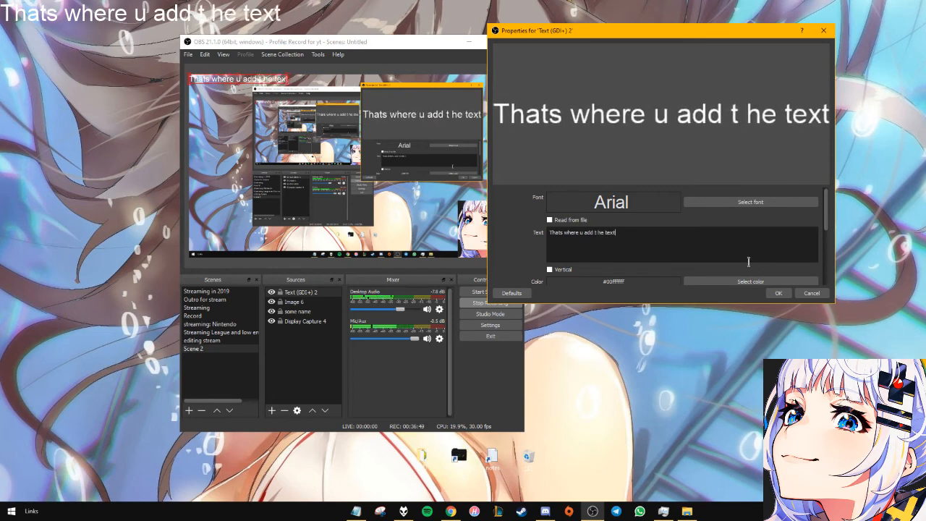
{"action": "key", "text": "BackSpace"}
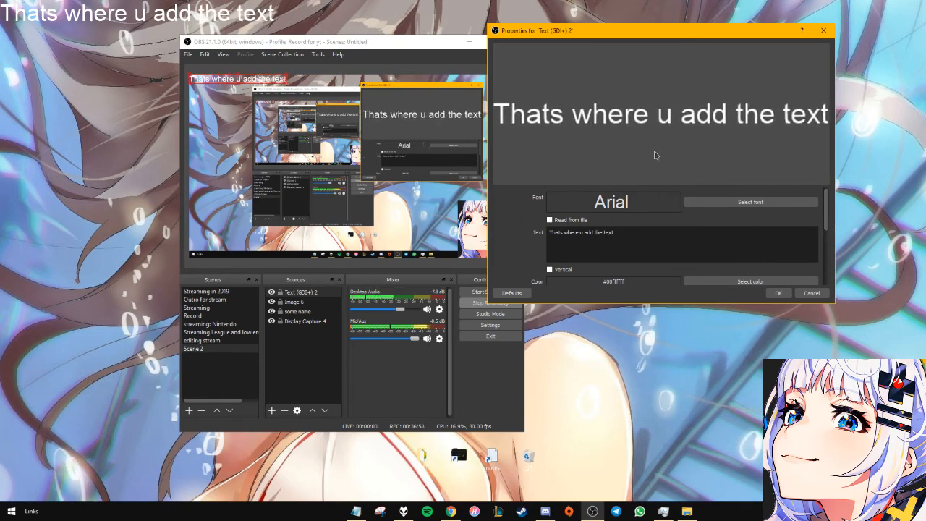
{"action": "left_click_drag", "start_coordinate": [644, 41], "coordinate": [702, 46]}
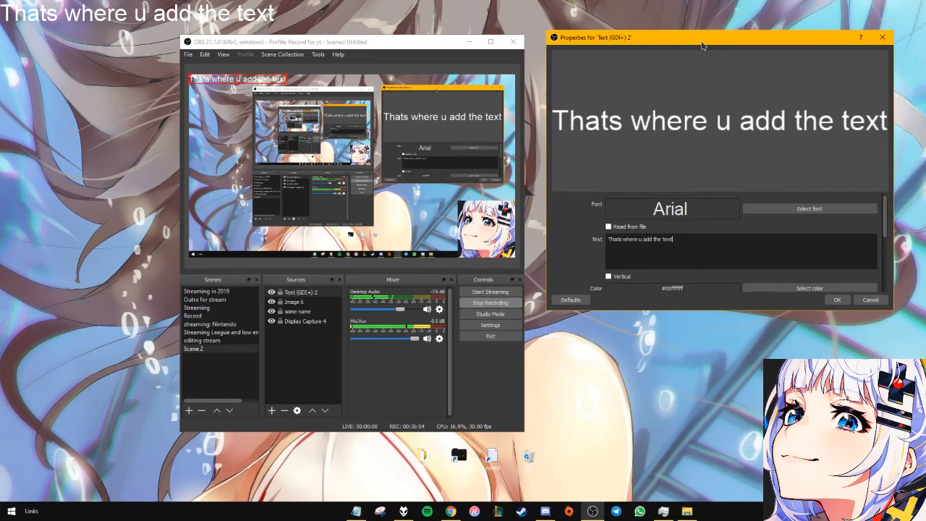
Open the font selection for the text, enlarge it, set the size to 48 and look through the available fonts
{"action": "left_click", "coordinate": [801, 209]}
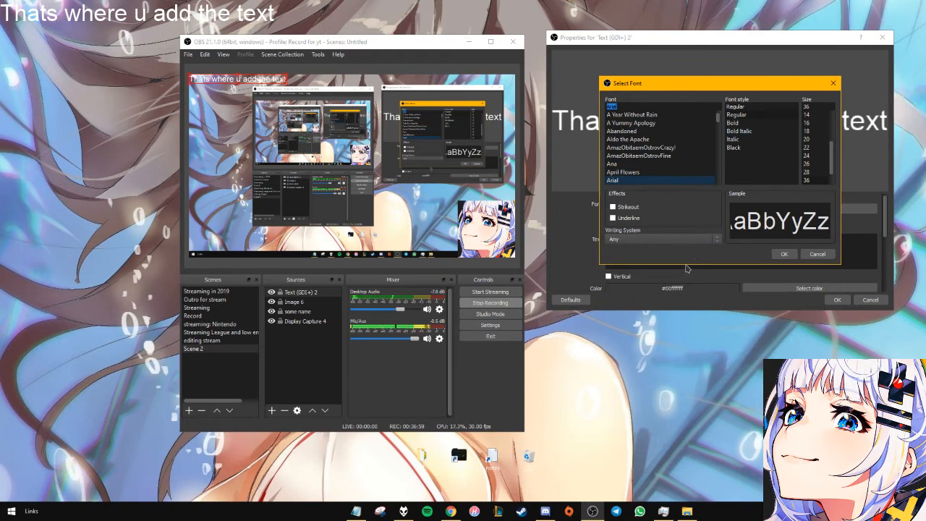
{"action": "left_click_drag", "start_coordinate": [685, 267], "coordinate": [679, 444]}
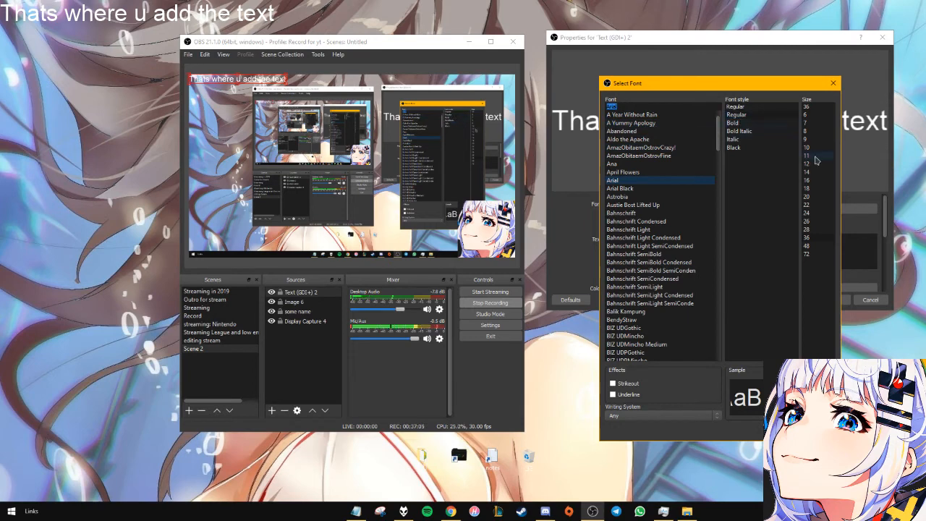
{"action": "left_click", "coordinate": [807, 246]}
{"action": "scroll", "coordinate": [641, 244], "scroll_direction": "down", "scroll_amount": 8}
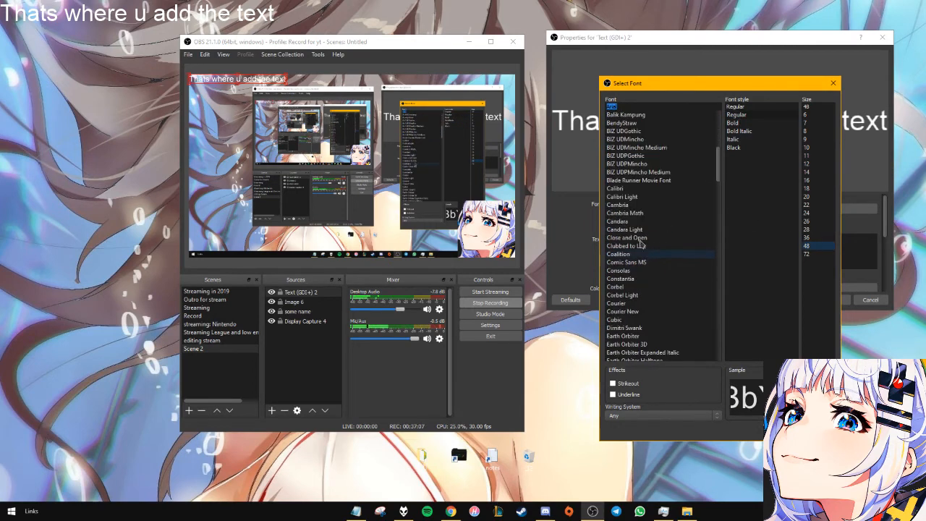
{"action": "scroll", "coordinate": [640, 245], "scroll_direction": "down", "scroll_amount": 12}
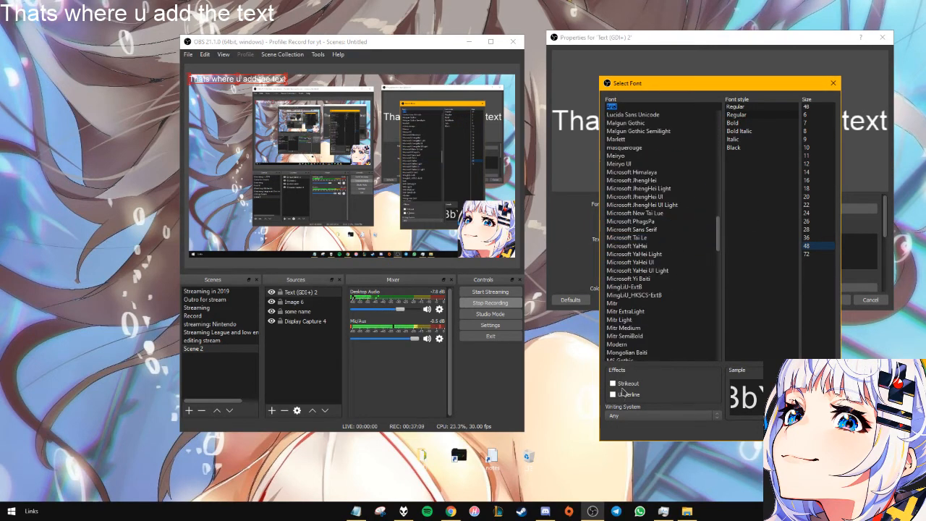
{"action": "scroll", "coordinate": [651, 210], "scroll_direction": "down", "scroll_amount": 20}
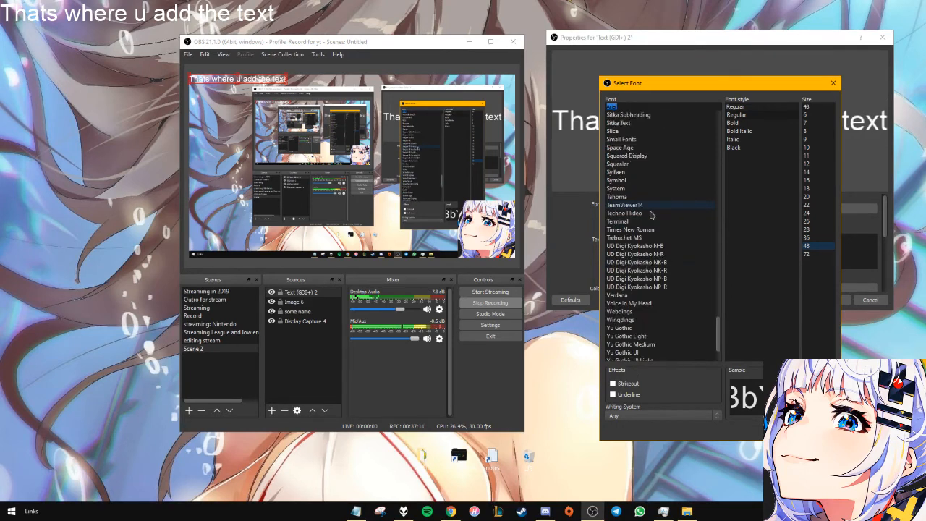
{"action": "scroll", "coordinate": [651, 215], "scroll_direction": "up", "scroll_amount": 20}
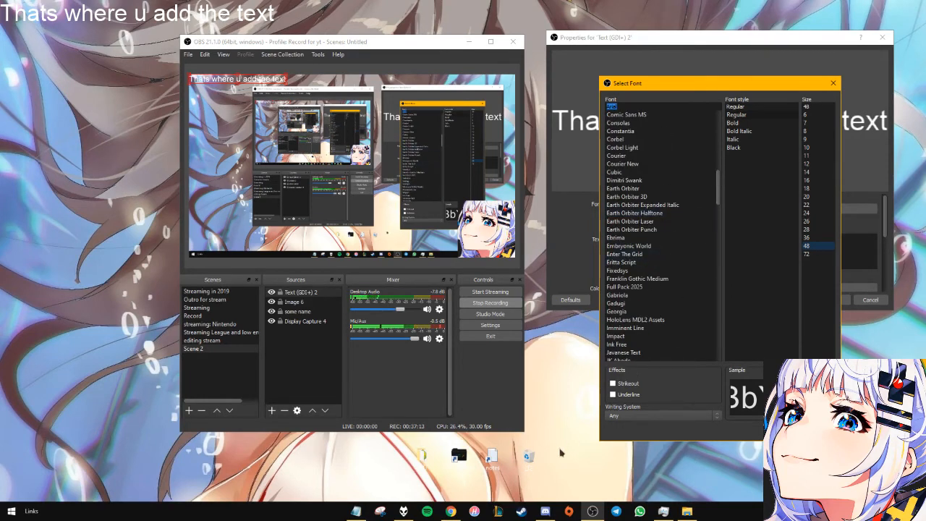
Try the Strikeout and Underline effects on the font sample
{"action": "left_click", "coordinate": [614, 384]}
{"action": "left_click", "coordinate": [614, 384]}
{"action": "double_click", "coordinate": [759, 395]}
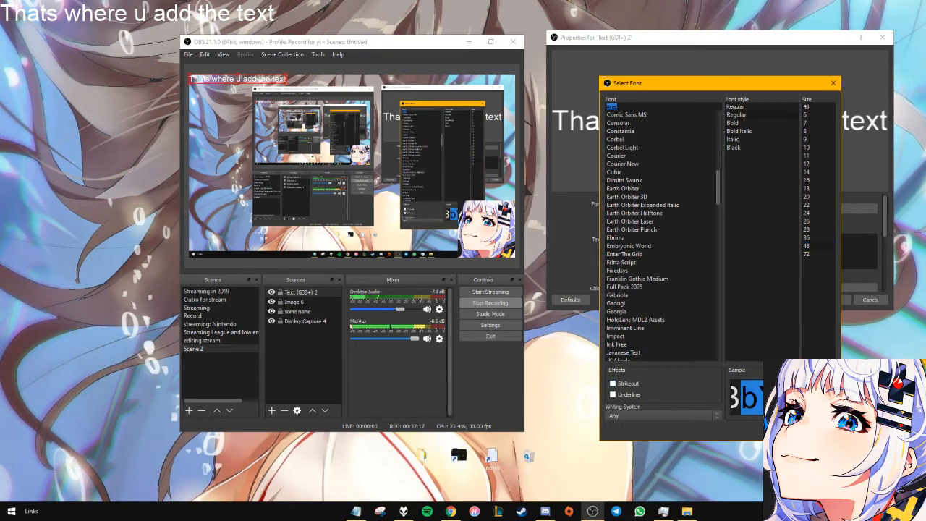
{"action": "left_click", "coordinate": [627, 395]}
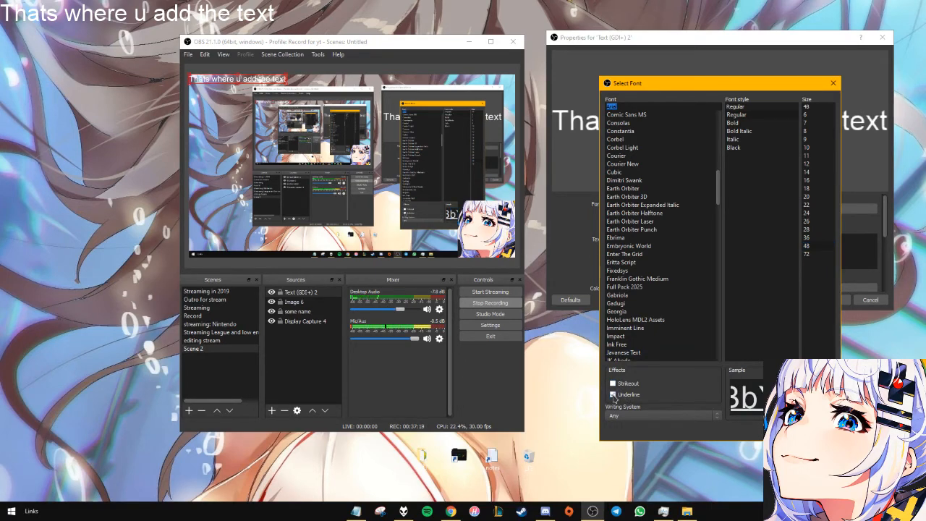
{"action": "left_click", "coordinate": [627, 395]}
Try the Latin writing system for the font and return it to Any
{"action": "scroll", "coordinate": [680, 416], "scroll_direction": "down", "scroll_amount": 1}
{"action": "left_click", "coordinate": [680, 415]}
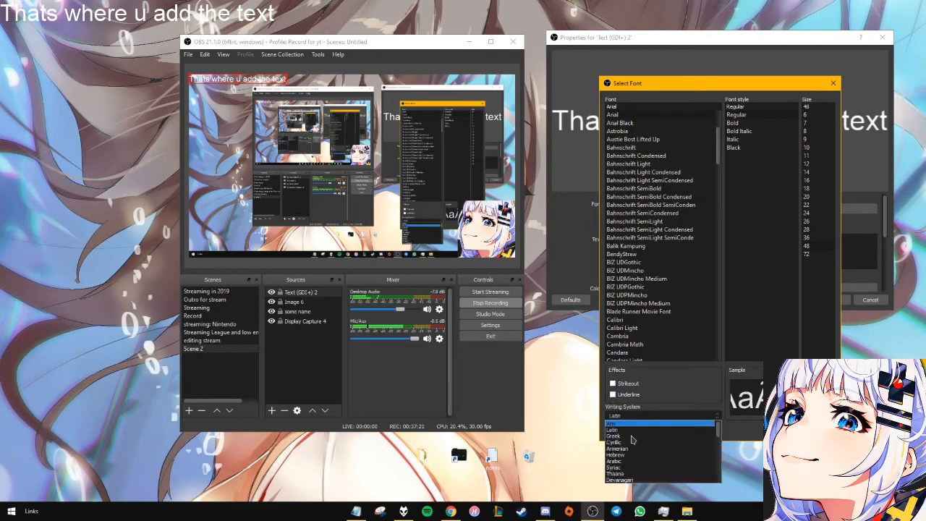
{"action": "left_click", "coordinate": [658, 402]}
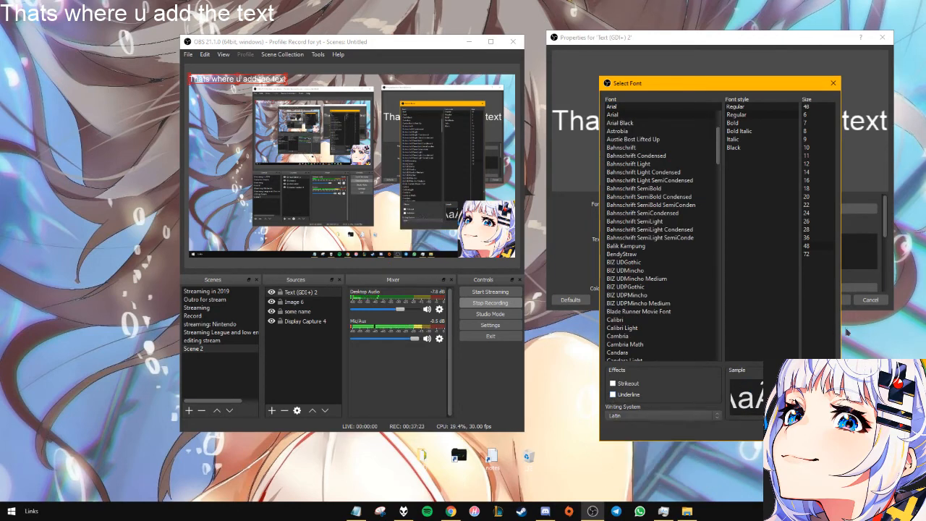
{"action": "left_click", "coordinate": [640, 416]}
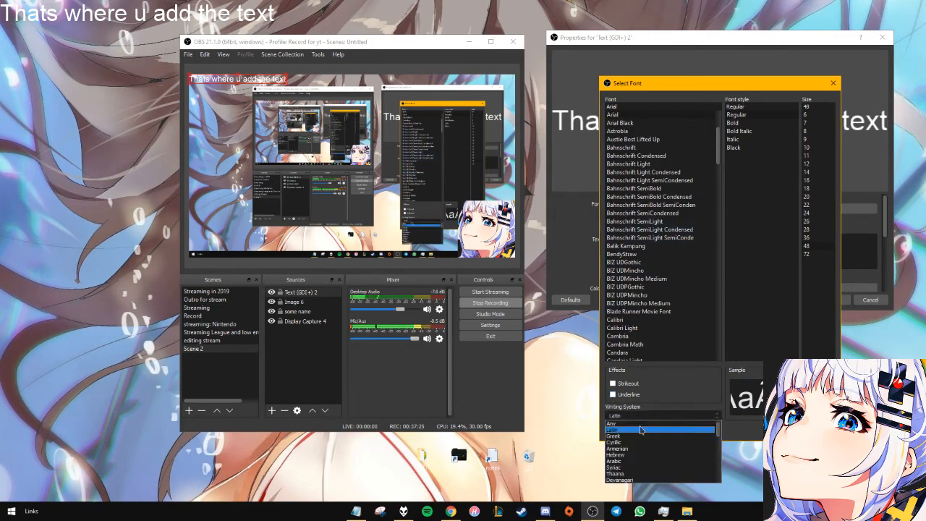
{"action": "left_click", "coordinate": [641, 424]}
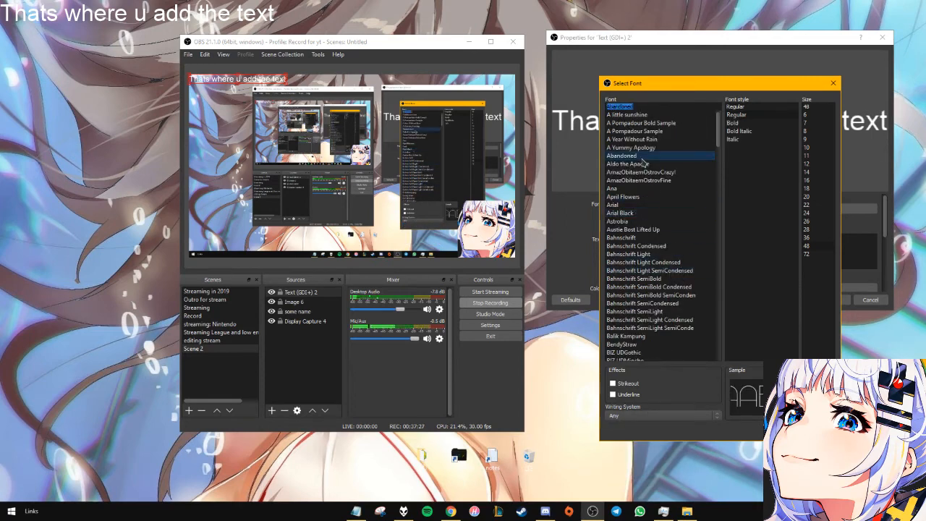
Sample a few fonts, apply Aldo the Apache to the text and reposition the properties window
{"action": "left_click", "coordinate": [648, 139]}
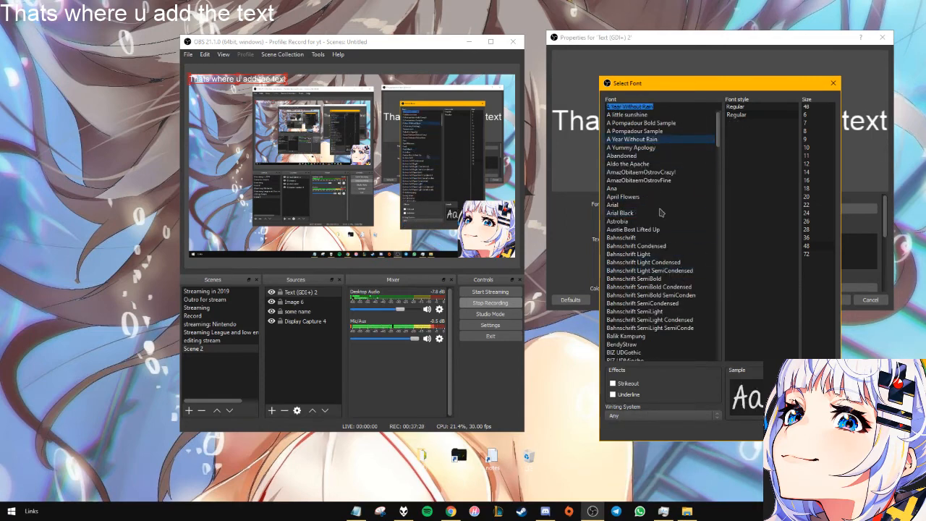
{"action": "left_click", "coordinate": [649, 149]}
{"action": "left_click", "coordinate": [642, 166]}
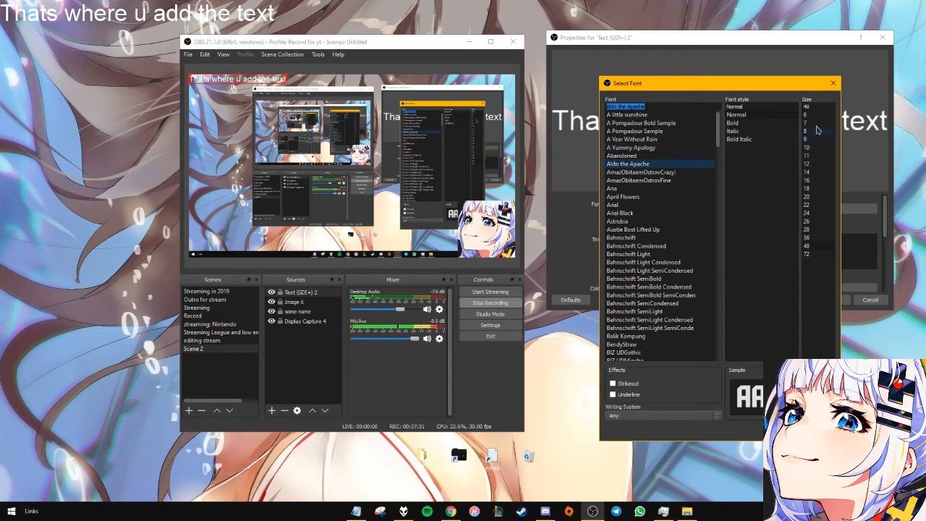
{"action": "left_click", "coordinate": [784, 429]}
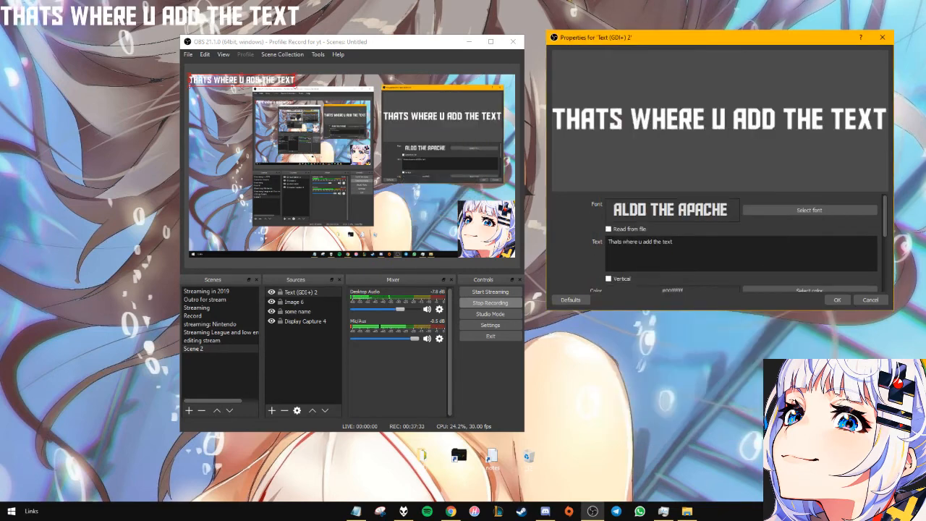
{"action": "left_click_drag", "start_coordinate": [673, 49], "coordinate": [673, 134]}
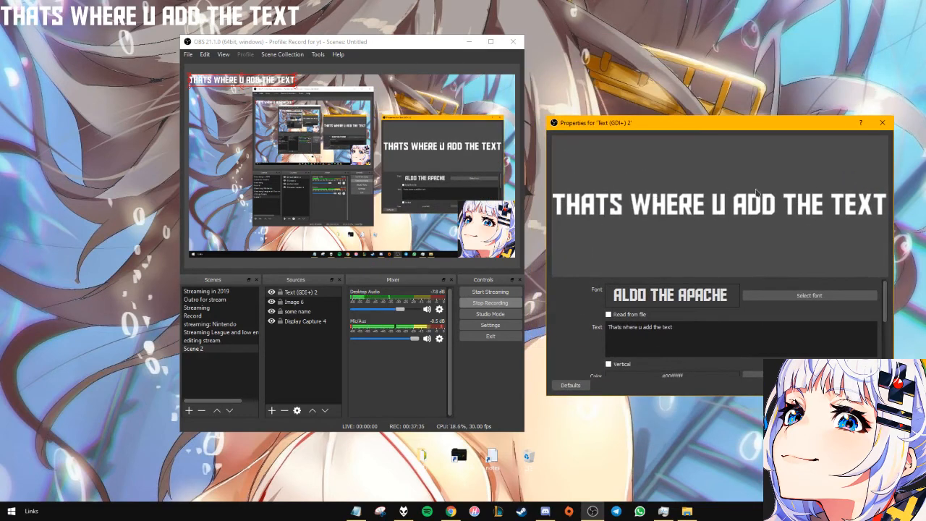
{"action": "left_click_drag", "start_coordinate": [747, 126], "coordinate": [741, 74]}
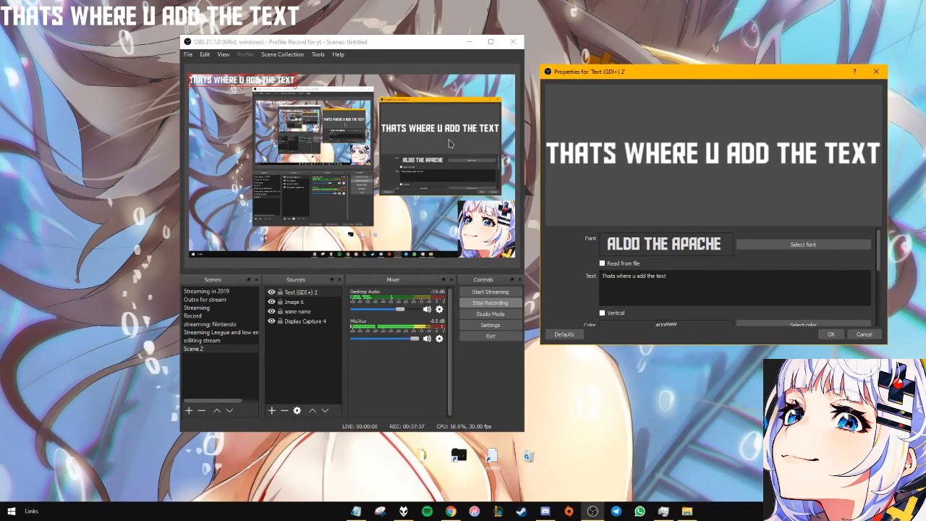
Set the text color to the light green basic color #aaff7f
{"action": "scroll", "coordinate": [815, 255], "scroll_direction": "down", "scroll_amount": 2}
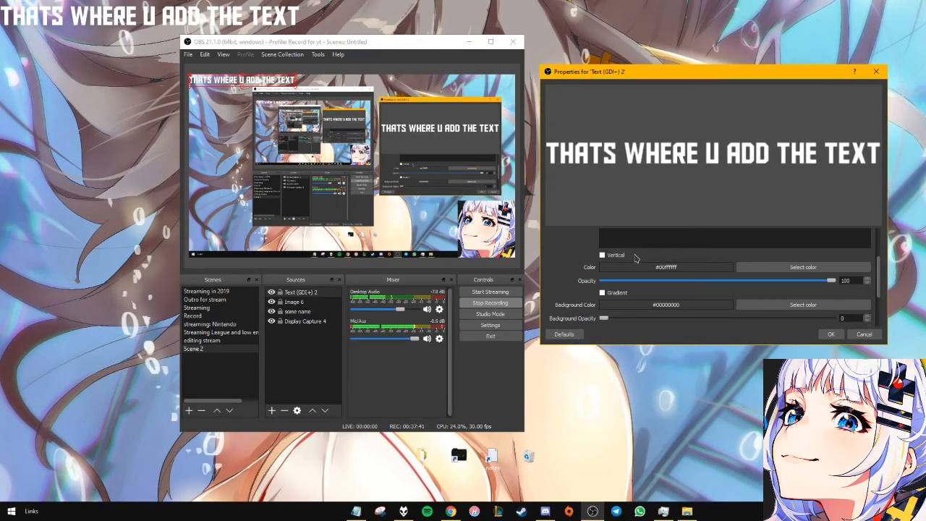
{"action": "left_click", "coordinate": [795, 269]}
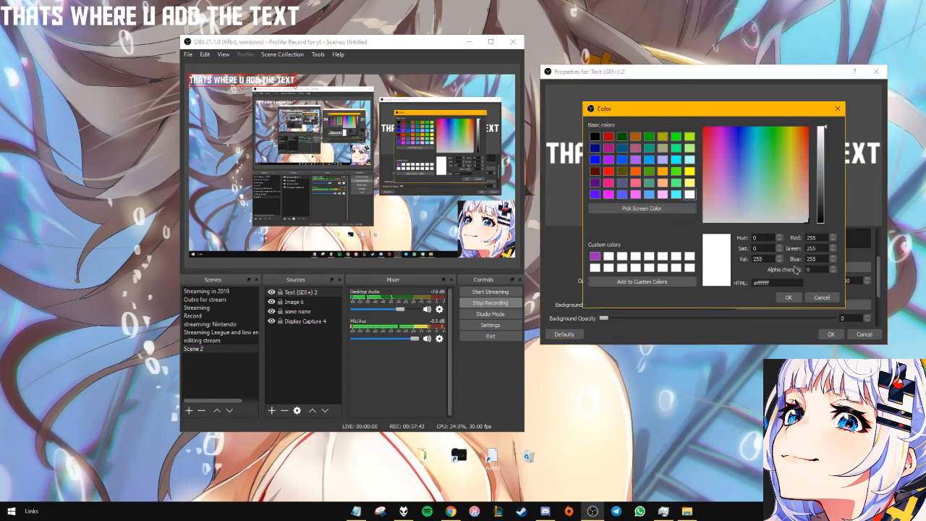
{"action": "left_click_drag", "start_coordinate": [721, 187], "coordinate": [763, 132]}
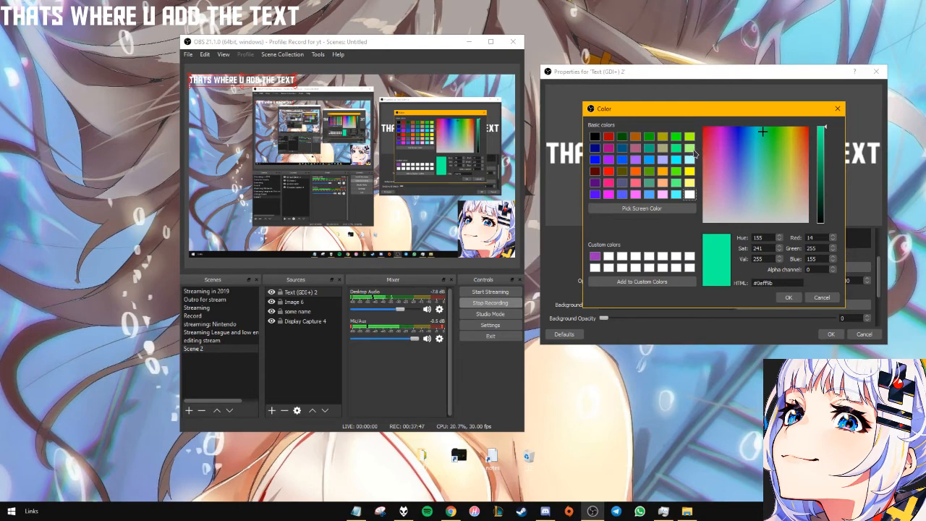
{"action": "left_click", "coordinate": [690, 148]}
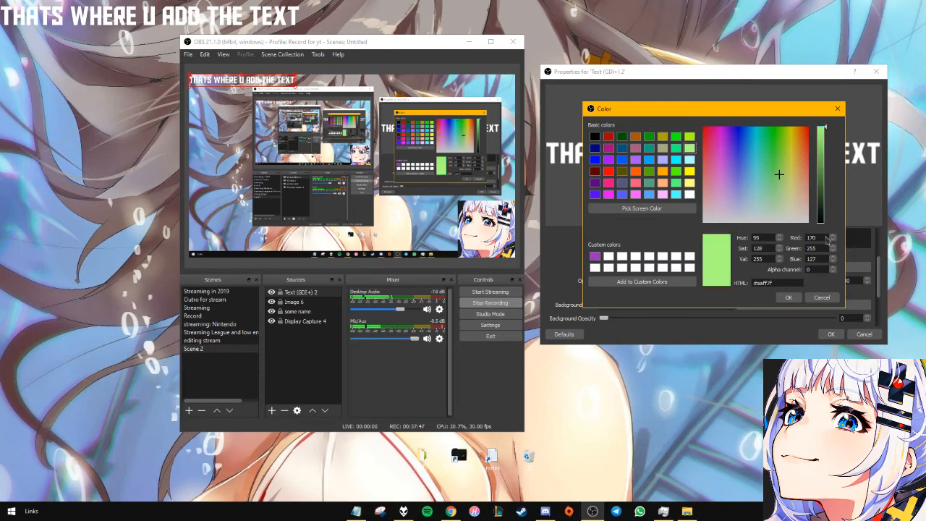
{"action": "left_click", "coordinate": [788, 297]}
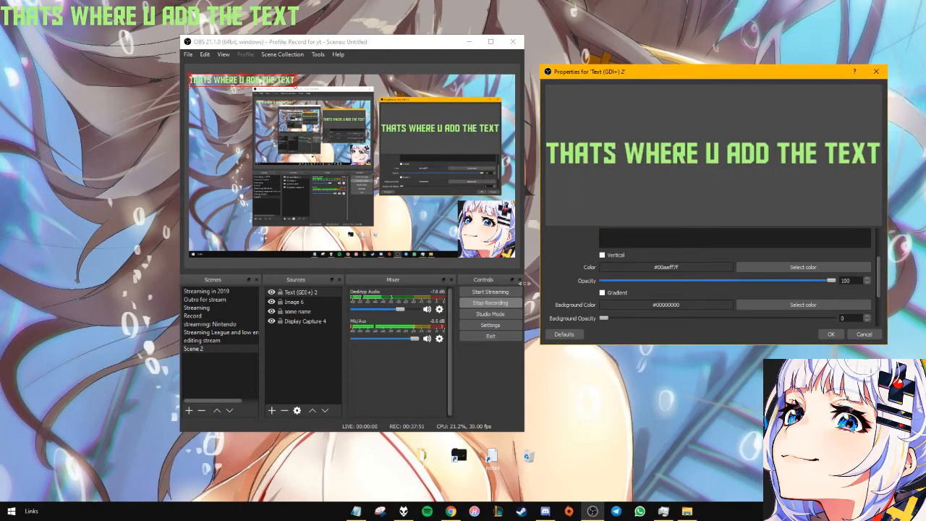
Lower the text opacity to 39, raise it to 76 and bring the background options into view
{"action": "left_click_drag", "start_coordinate": [830, 284], "coordinate": [692, 281]}
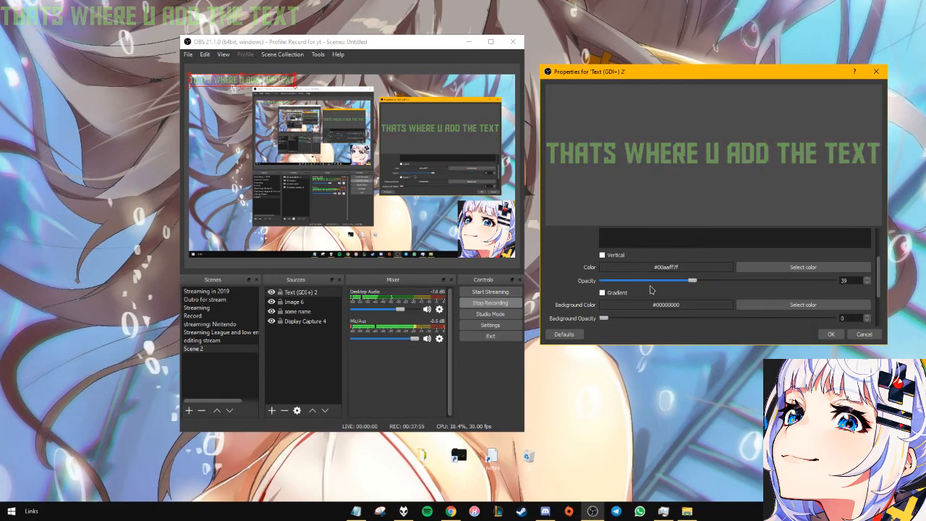
{"action": "left_click_drag", "start_coordinate": [692, 282], "coordinate": [776, 281]}
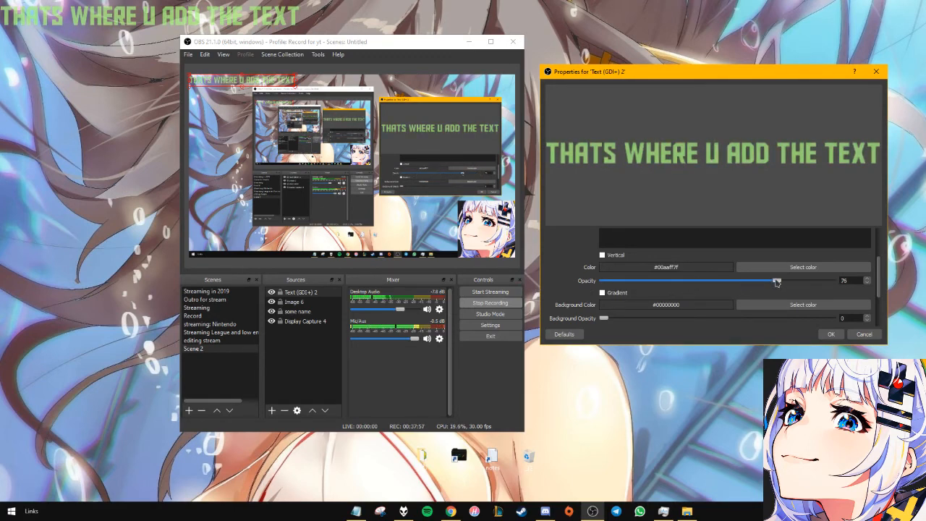
{"action": "scroll", "coordinate": [640, 295], "scroll_direction": "down", "scroll_amount": 2}
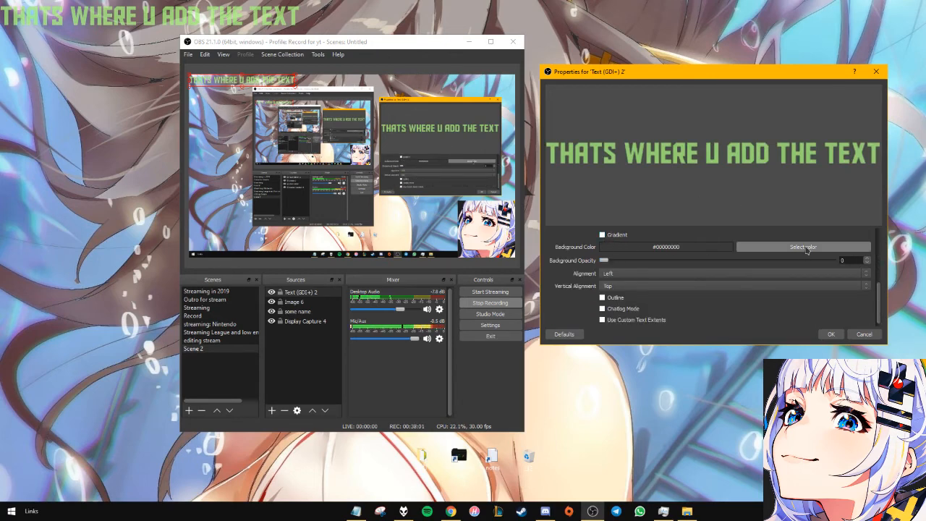
Try the Center vertical alignment for the text and set it to Bottom
{"action": "scroll", "coordinate": [698, 289], "scroll_direction": "down", "scroll_amount": 1}
{"action": "scroll", "coordinate": [624, 281], "scroll_direction": "up", "scroll_amount": 1}
{"action": "scroll", "coordinate": [671, 284], "scroll_direction": "down", "scroll_amount": 2}
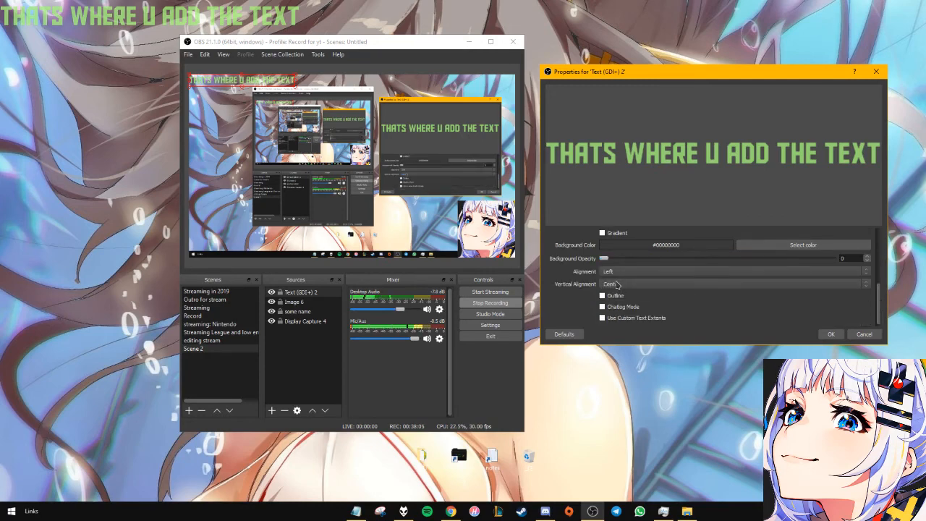
{"action": "scroll", "coordinate": [618, 284], "scroll_direction": "up", "scroll_amount": 2}
{"action": "scroll", "coordinate": [618, 282], "scroll_direction": "down", "scroll_amount": 2}
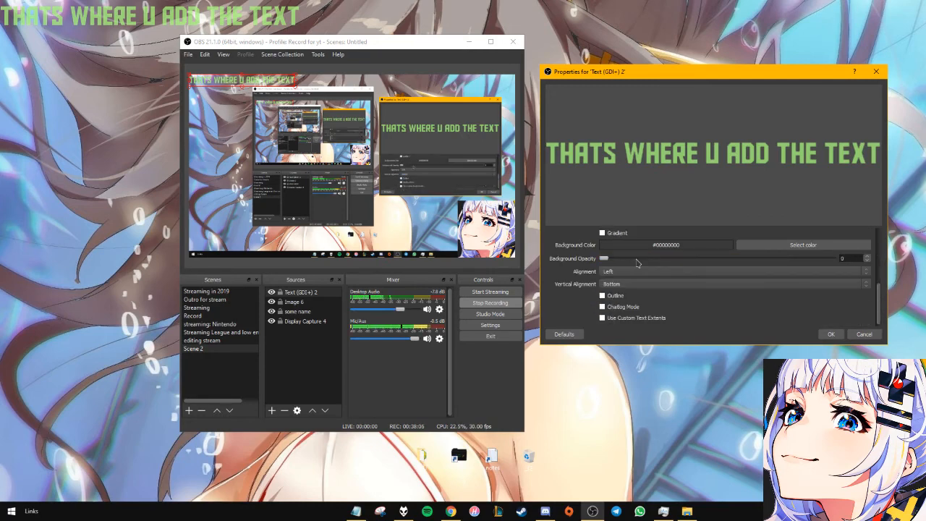
Enable the text outline, set its color to black #000000 and apply the text properties
{"action": "left_click", "coordinate": [602, 295]}
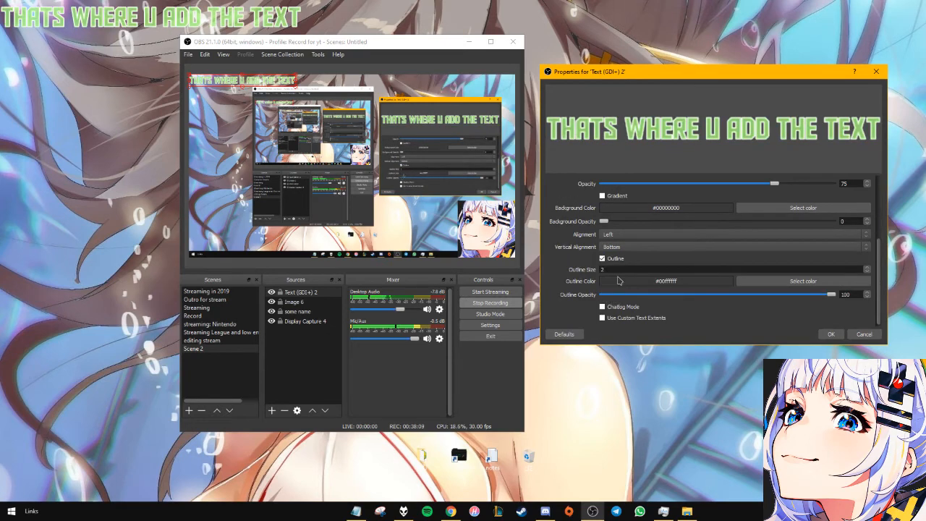
{"action": "left_click", "coordinate": [804, 280]}
{"action": "left_click", "coordinate": [595, 136]}
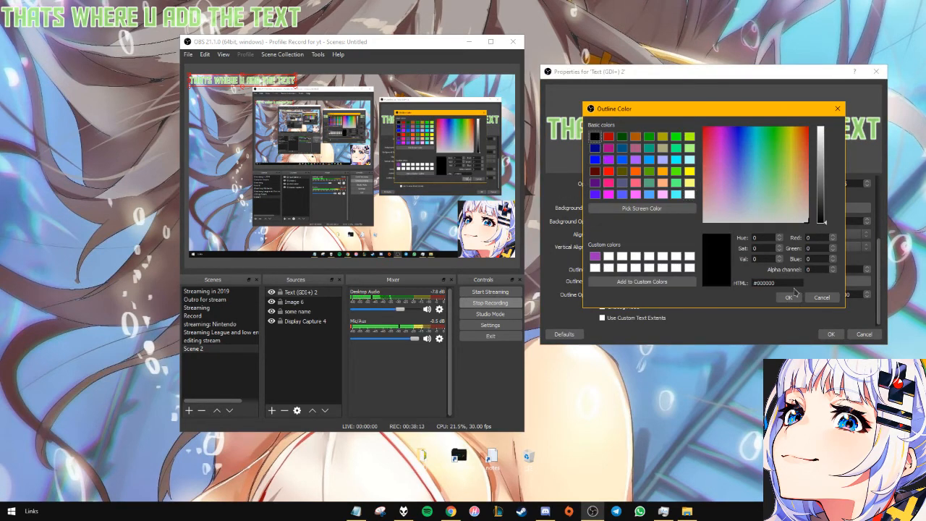
{"action": "left_click", "coordinate": [789, 297]}
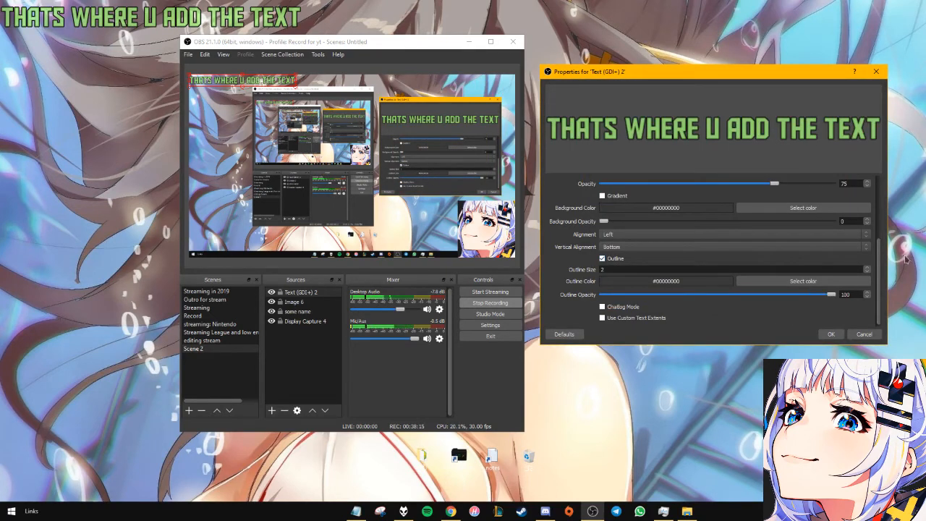
{"action": "left_click", "coordinate": [831, 334]}
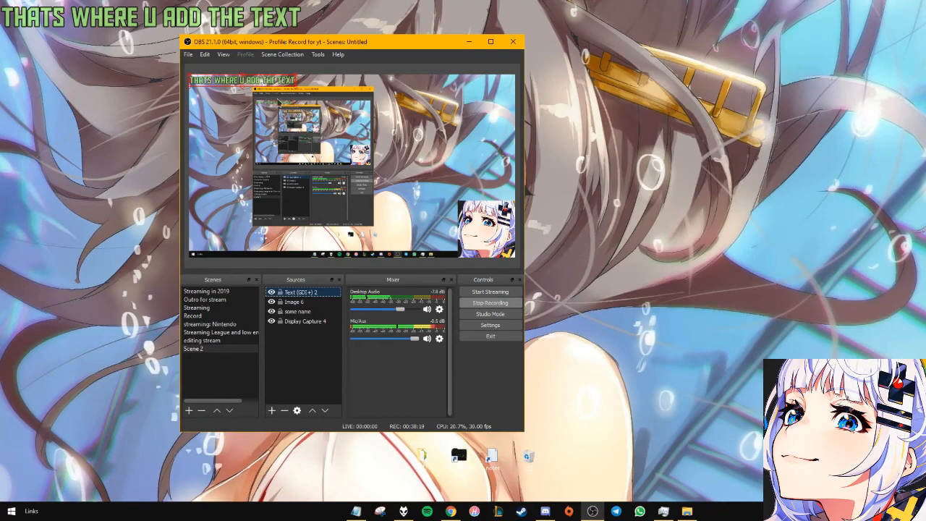
Move the text in the preview, try it at a larger size, and shrink it into the scene's upper-right corner
{"action": "left_click", "coordinate": [301, 57]}
{"action": "left_click", "coordinate": [303, 56]}
{"action": "left_click_drag", "start_coordinate": [391, 44], "coordinate": [442, 65]}
{"action": "left_click_drag", "start_coordinate": [318, 102], "coordinate": [529, 172]}
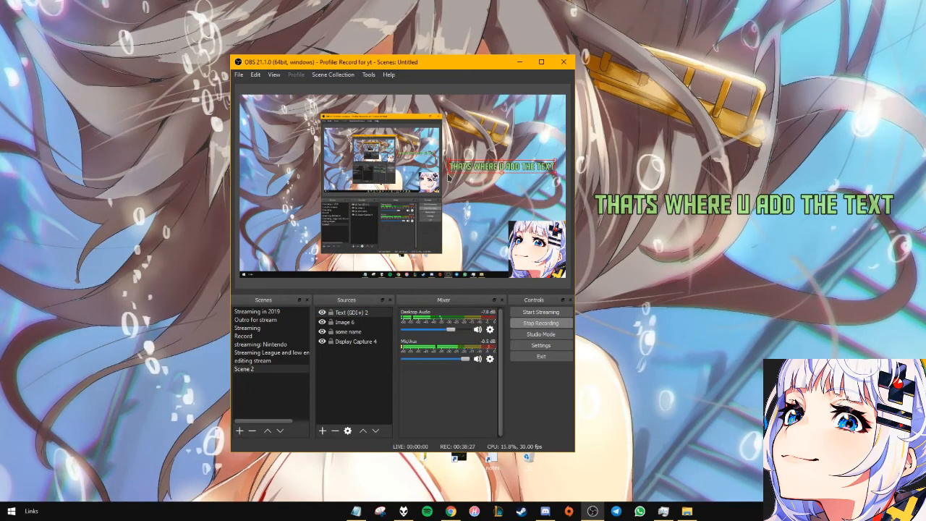
{"action": "left_click_drag", "start_coordinate": [449, 172], "coordinate": [323, 190]}
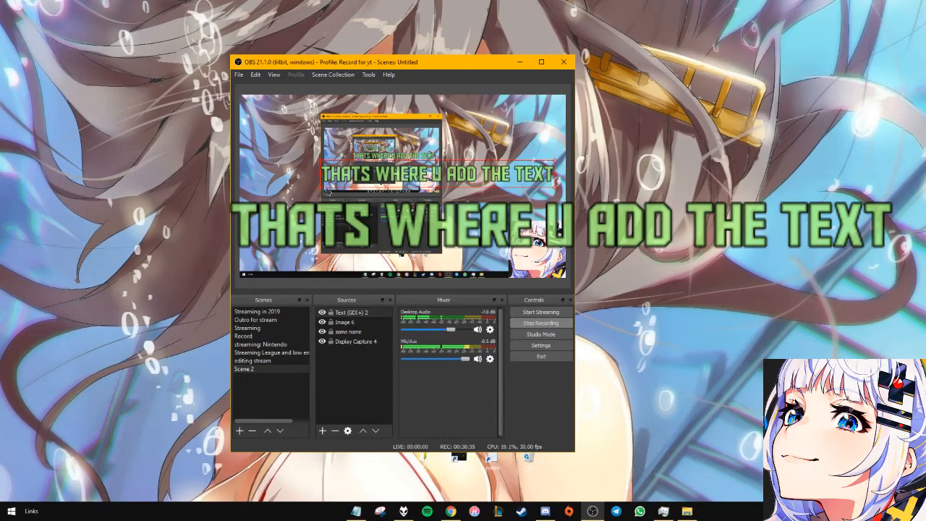
{"action": "left_click_drag", "start_coordinate": [320, 190], "coordinate": [470, 122]}
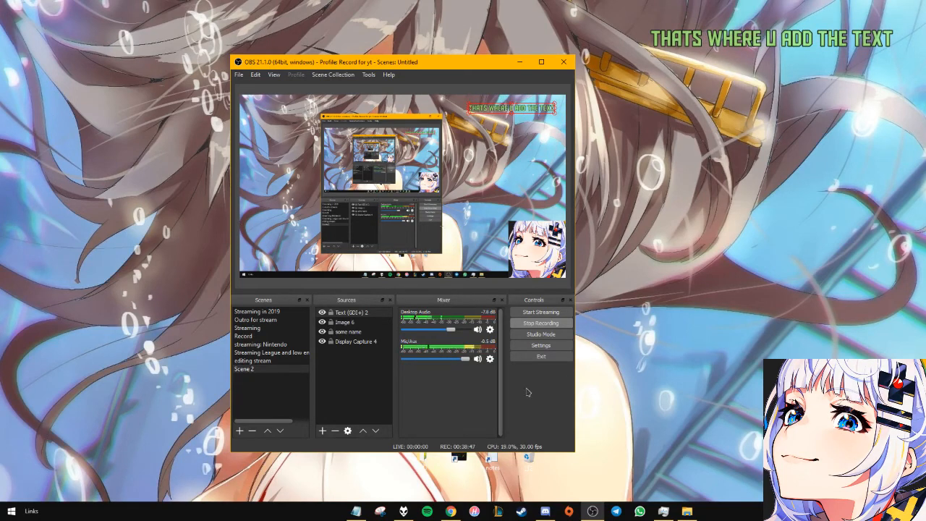
Toggle the text source's visibility off and on twice, look over its options, and select the display capture source
{"action": "left_click", "coordinate": [323, 313]}
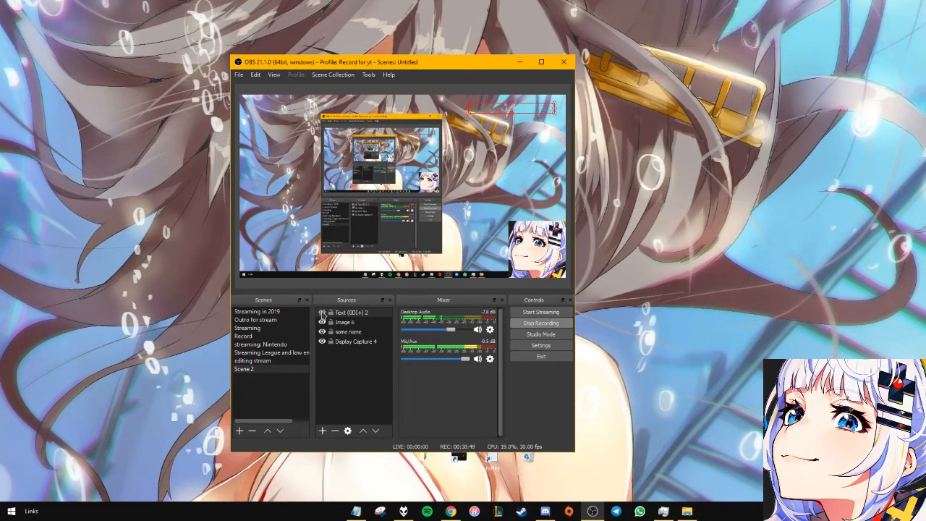
{"action": "left_click", "coordinate": [323, 313]}
{"action": "left_click", "coordinate": [323, 312]}
{"action": "left_click", "coordinate": [323, 313]}
{"action": "right_click", "coordinate": [344, 312]}
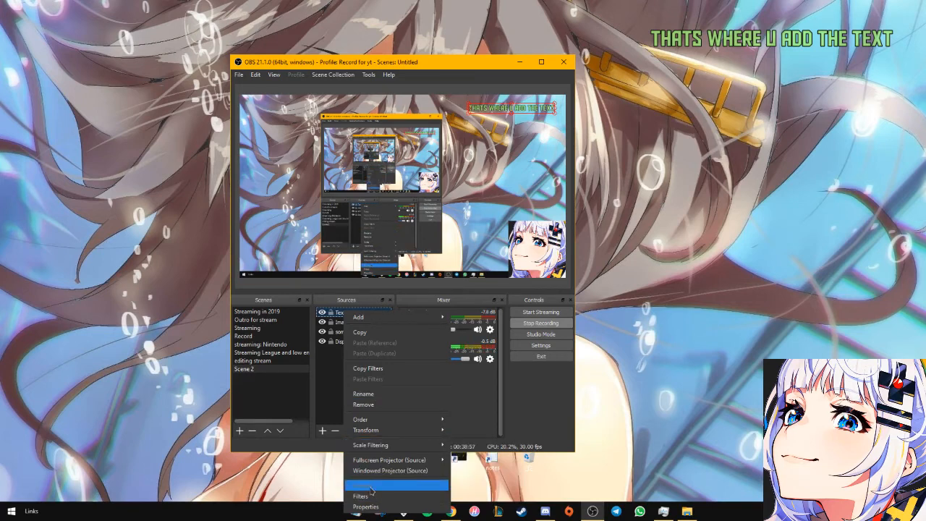
{"action": "left_click", "coordinate": [314, 376]}
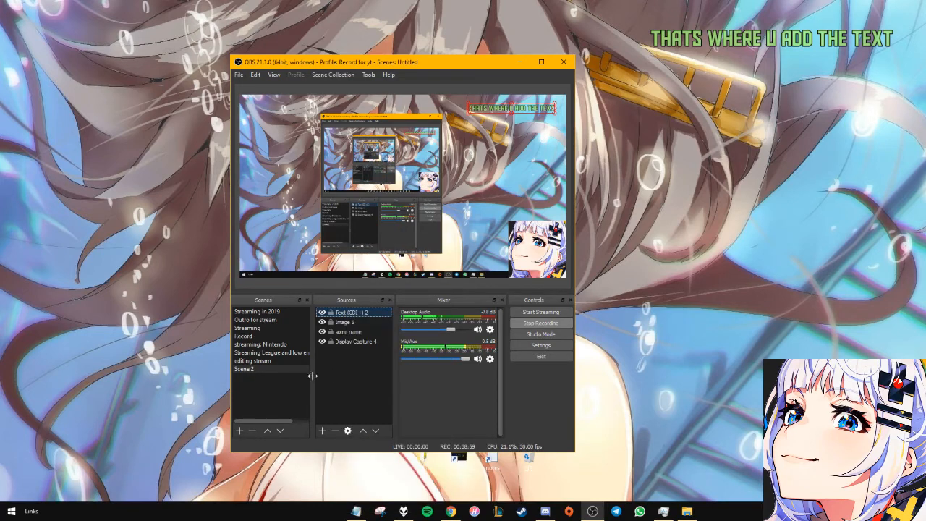
{"action": "left_click", "coordinate": [353, 341]}
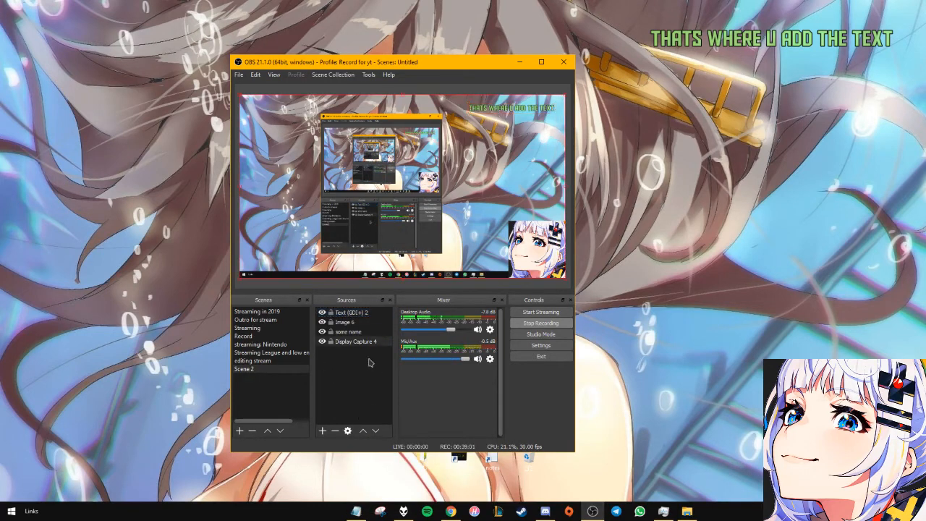
Add the existing scene Streaming in 2019 as a source in Scene 2
{"action": "right_click", "coordinate": [327, 364]}
{"action": "mouse_move", "coordinate": [365, 375]}
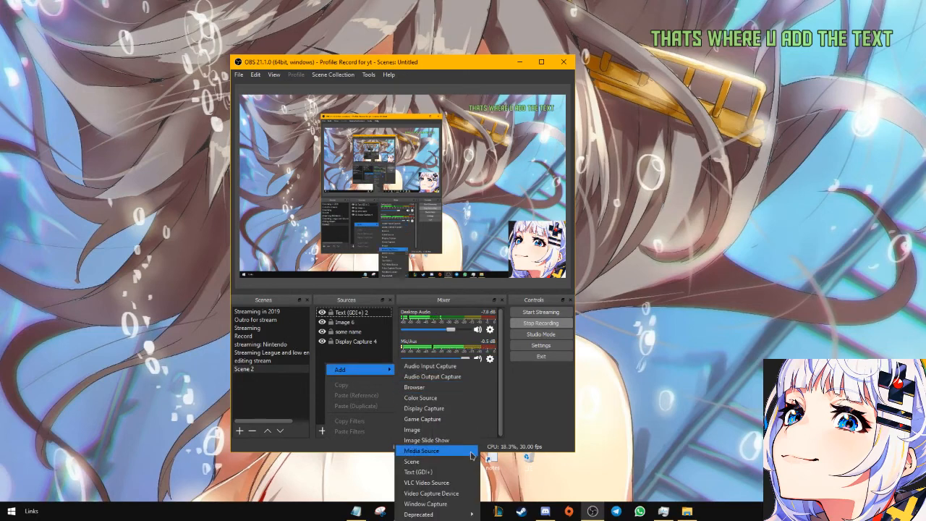
{"action": "left_click", "coordinate": [469, 461]}
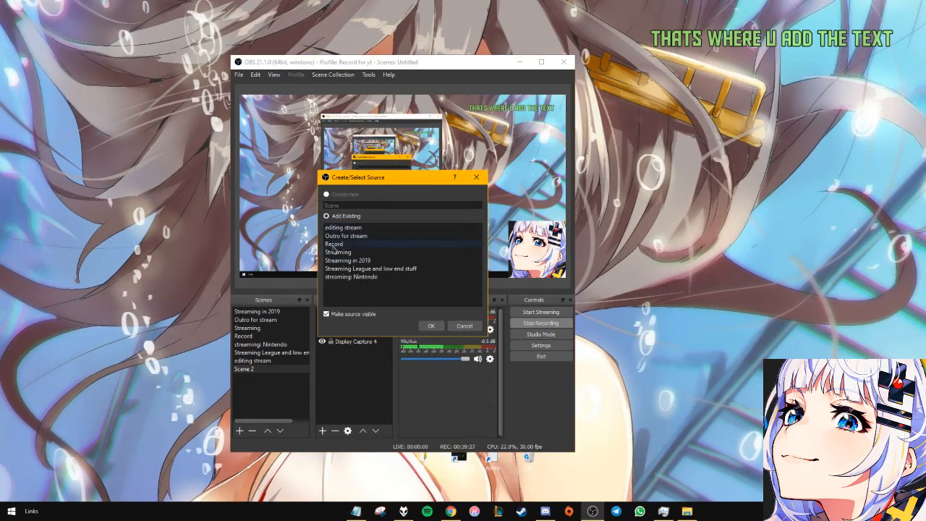
{"action": "left_click", "coordinate": [359, 261]}
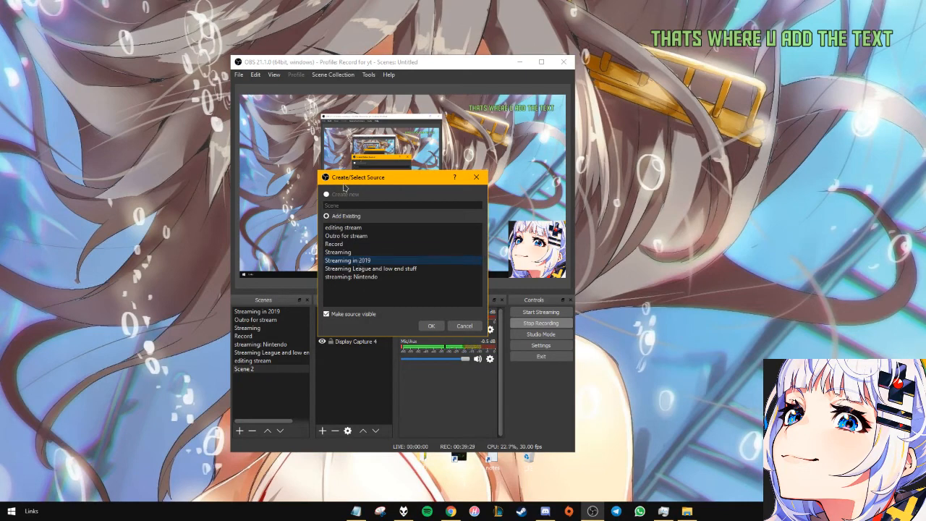
{"action": "left_click", "coordinate": [428, 325]}
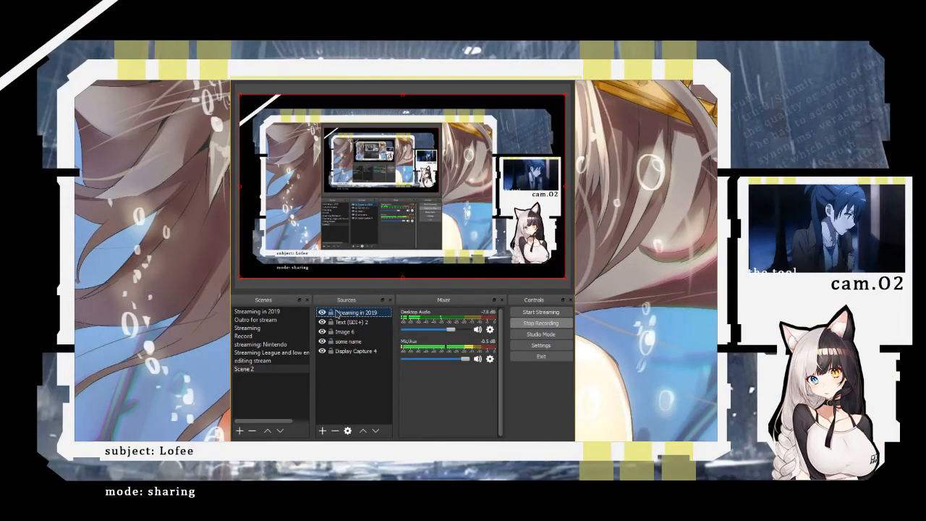
Toggle the Streaming in 2019 source's visibility repeatedly to compare the scene with and without it, leaving it hidden
{"action": "left_click", "coordinate": [322, 313]}
{"action": "left_click", "coordinate": [322, 313]}
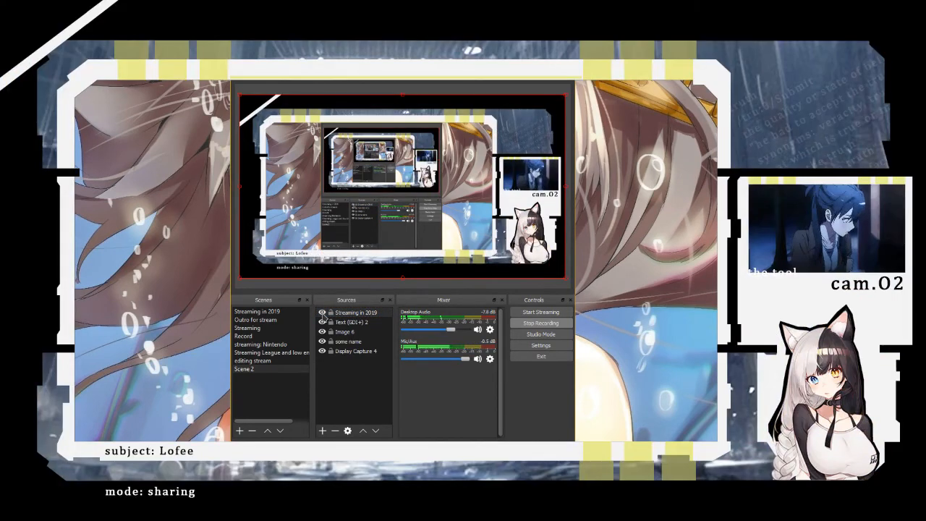
{"action": "left_click", "coordinate": [322, 312]}
{"action": "left_click", "coordinate": [322, 313]}
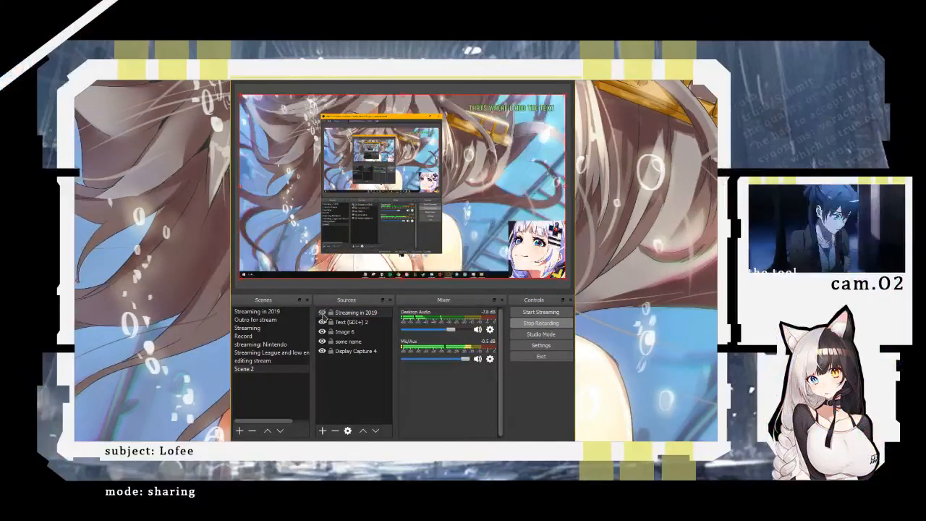
{"action": "left_click", "coordinate": [322, 312]}
{"action": "left_click", "coordinate": [322, 312]}
{"action": "left_click", "coordinate": [322, 312]}
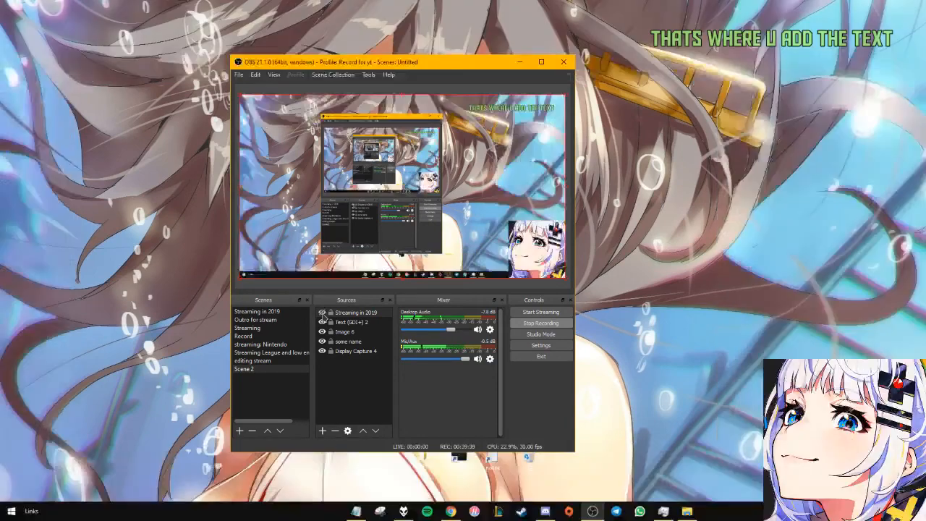
{"action": "left_click", "coordinate": [322, 313]}
{"action": "left_click", "coordinate": [322, 312]}
Remove the Streaming in 2019 source from Scene 2
{"action": "right_click", "coordinate": [364, 312]}
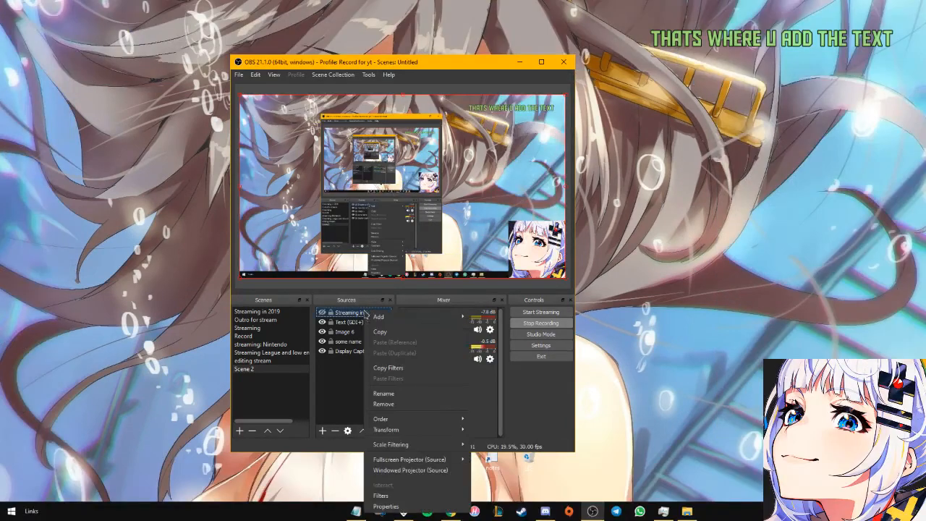
{"action": "left_click", "coordinate": [391, 403]}
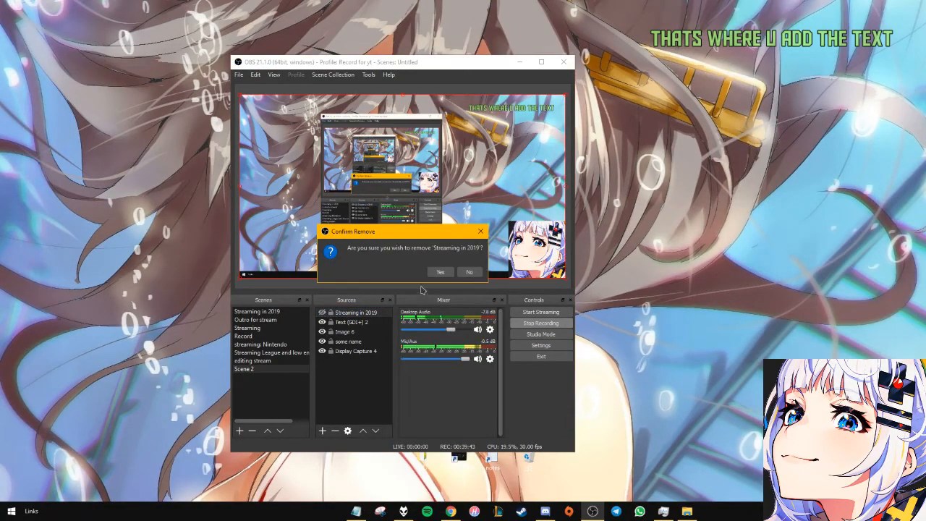
{"action": "left_click", "coordinate": [440, 272]}
Mute and unmute the Mic/Aux channel, and lower the Desktop Audio volume to -10.8 dB
{"action": "right_click", "coordinate": [347, 374]}
{"action": "mouse_move", "coordinate": [384, 379]}
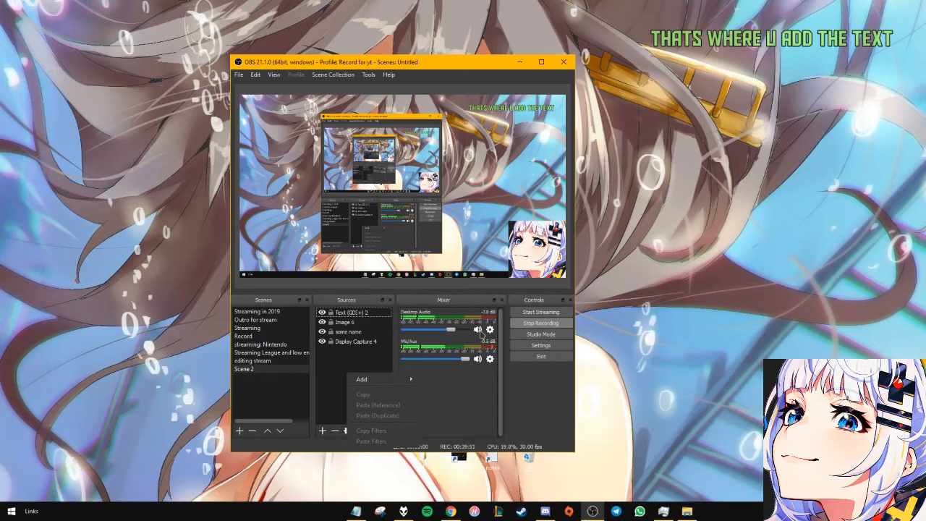
{"action": "left_click", "coordinate": [477, 359]}
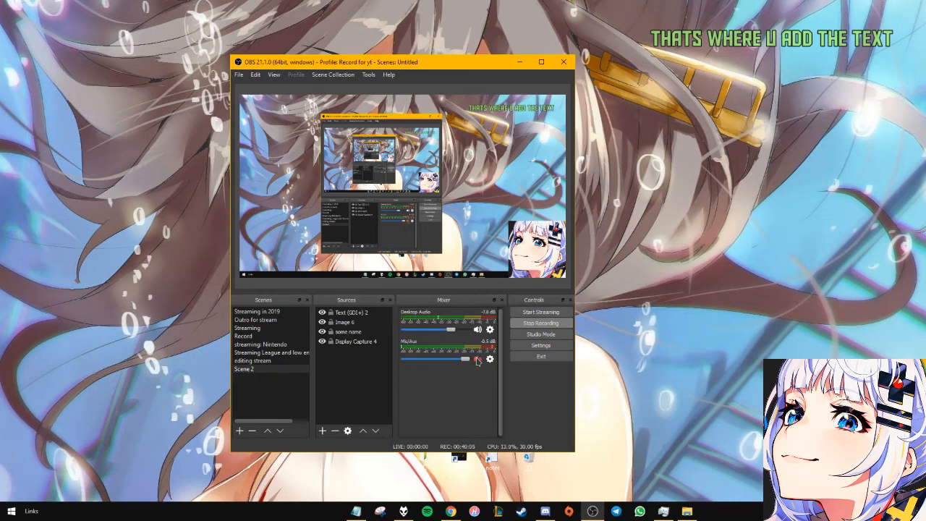
{"action": "left_click", "coordinate": [477, 360]}
{"action": "left_click", "coordinate": [363, 389]}
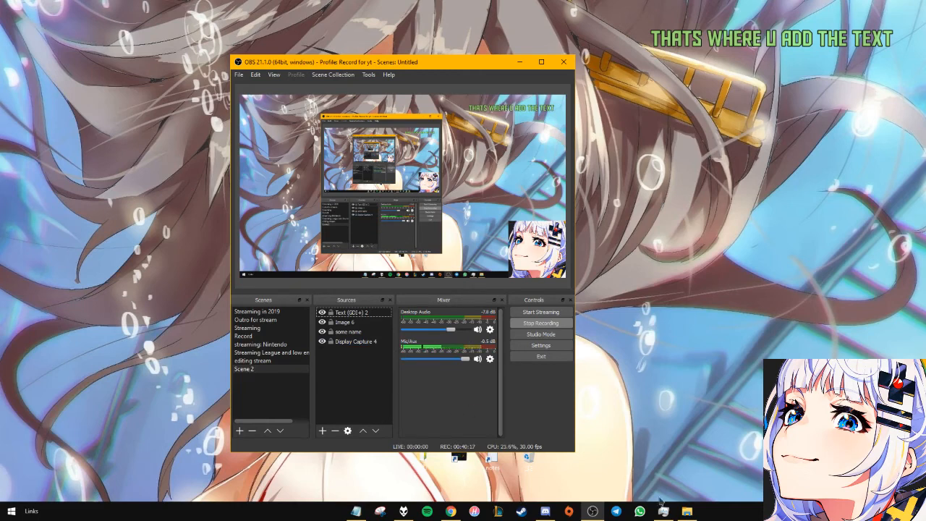
{"action": "left_click_drag", "start_coordinate": [448, 330], "coordinate": [448, 332]}
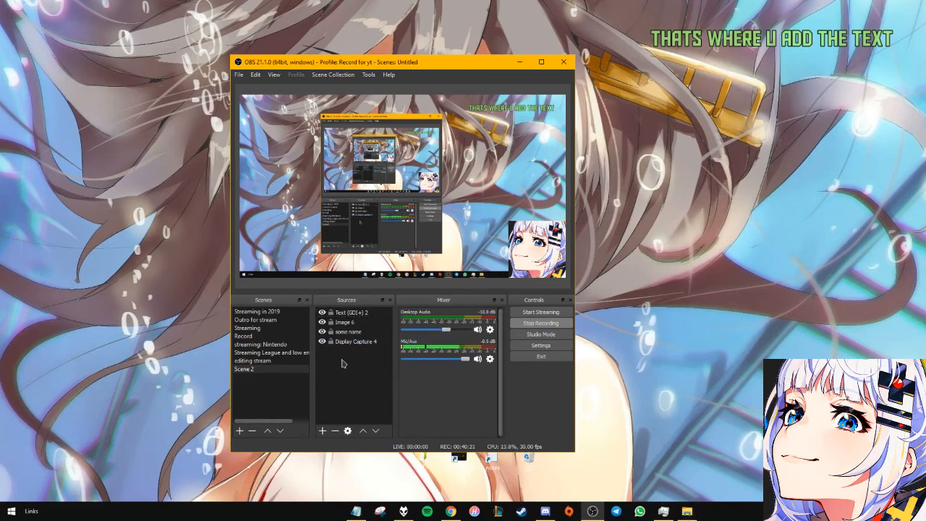
Create a window capture source named Window Capture 2 in Scene 2
{"action": "right_click", "coordinate": [343, 364]}
{"action": "mouse_move", "coordinate": [388, 367]}
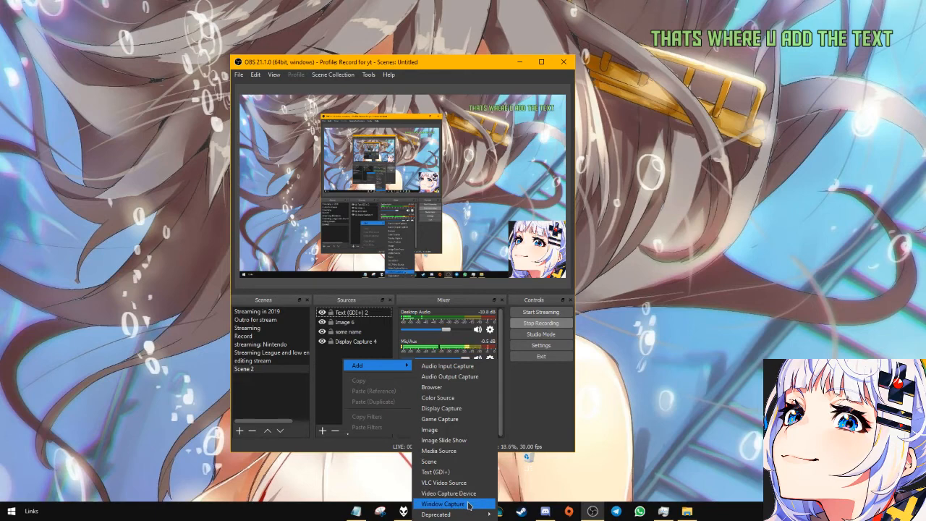
{"action": "left_click", "coordinate": [469, 504]}
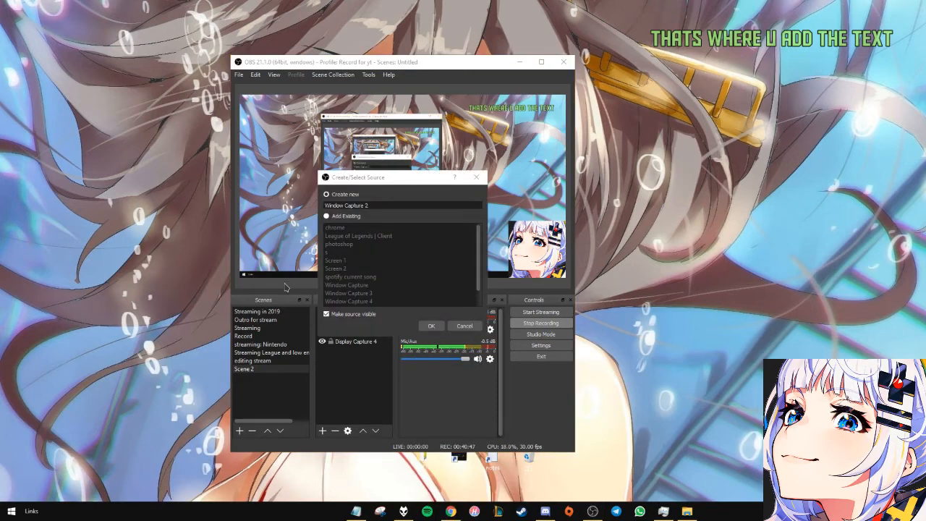
{"action": "left_click_drag", "start_coordinate": [356, 179], "coordinate": [634, 196]}
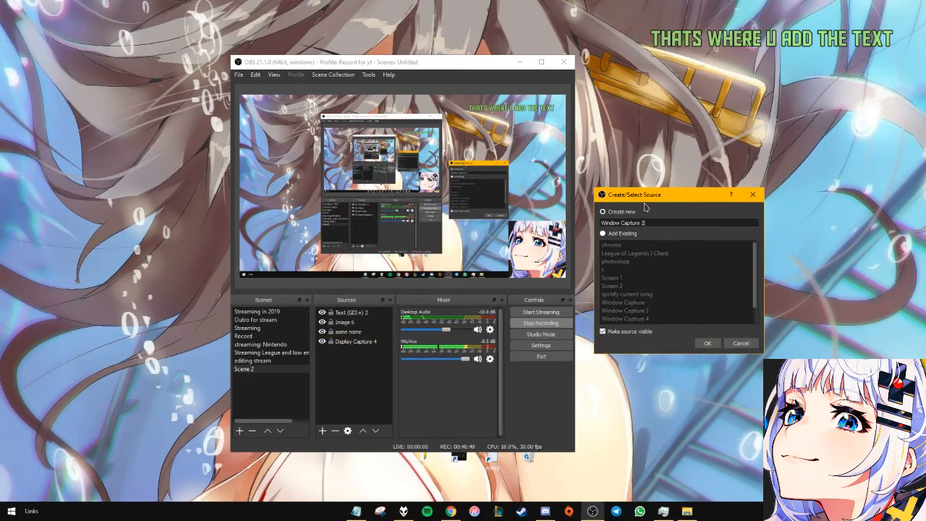
{"action": "left_click", "coordinate": [709, 344]}
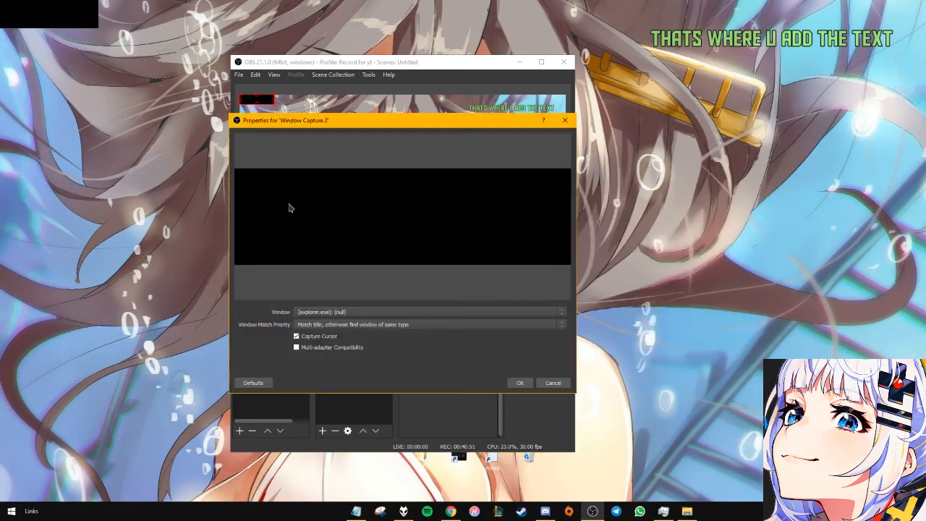
Place the Notepad window beside the window capture properties, try Chrome as the captured window, and close the properties
{"action": "left_click", "coordinate": [364, 510]}
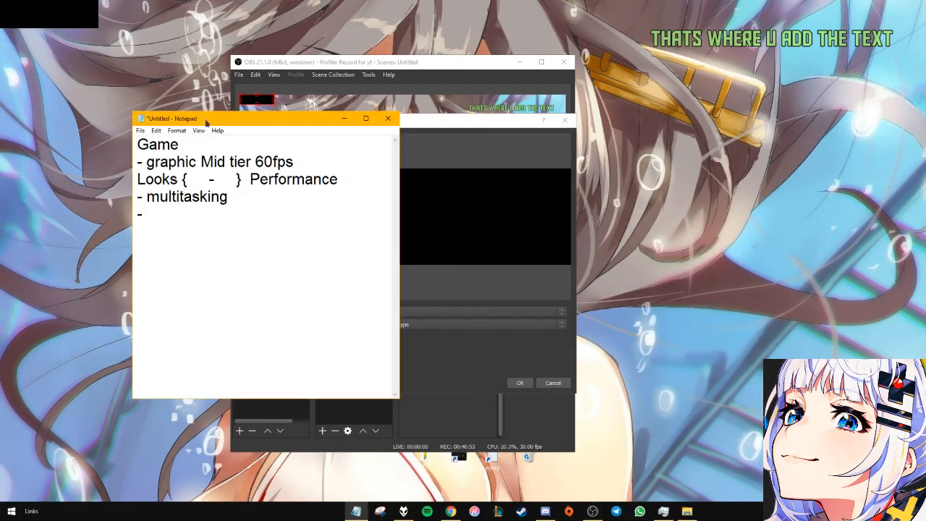
{"action": "left_click_drag", "start_coordinate": [206, 123], "coordinate": [698, 157]}
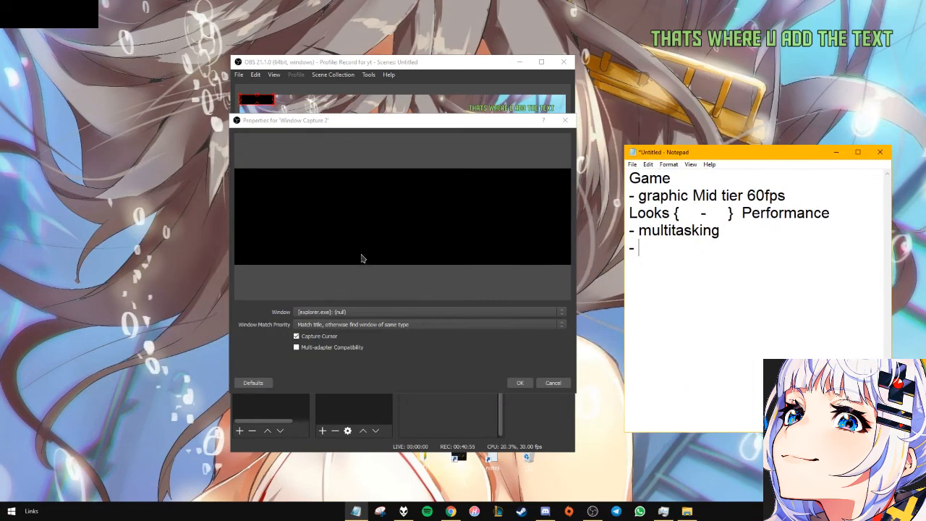
{"action": "left_click", "coordinate": [357, 312]}
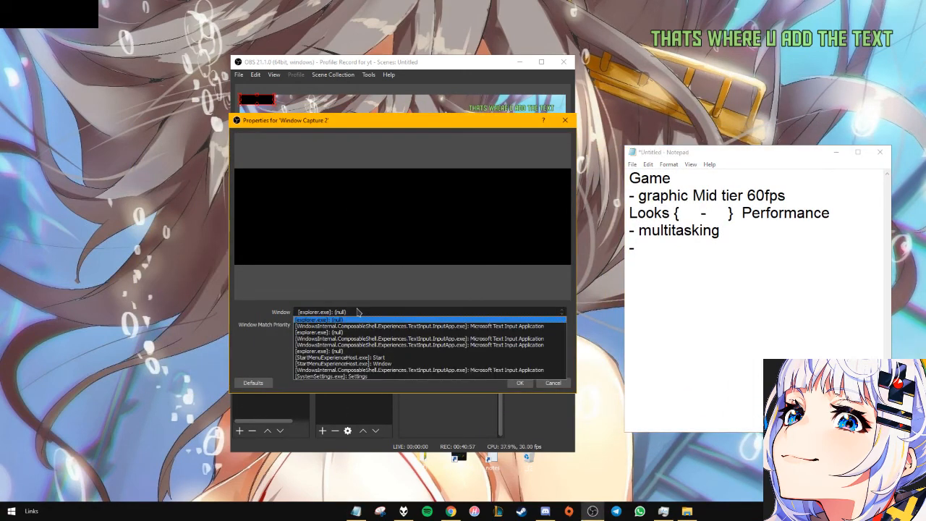
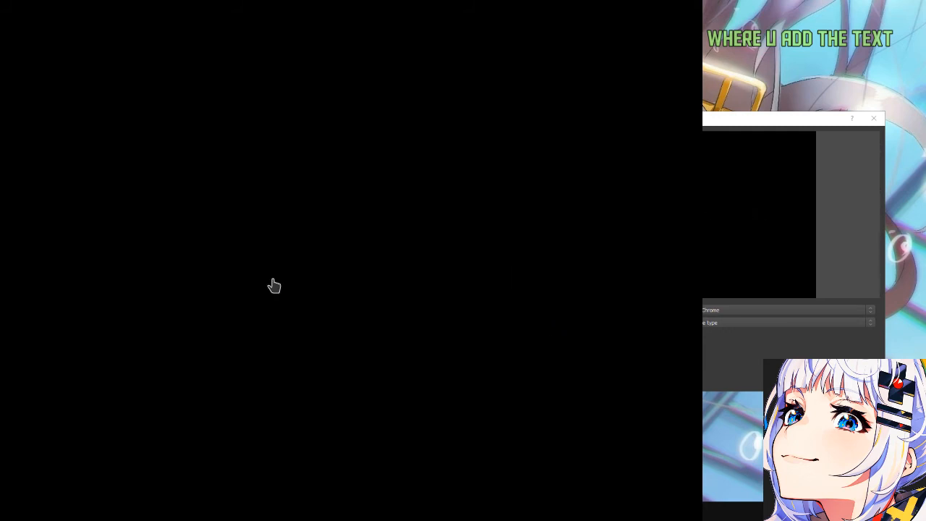
{"action": "left_click", "coordinate": [826, 382]}
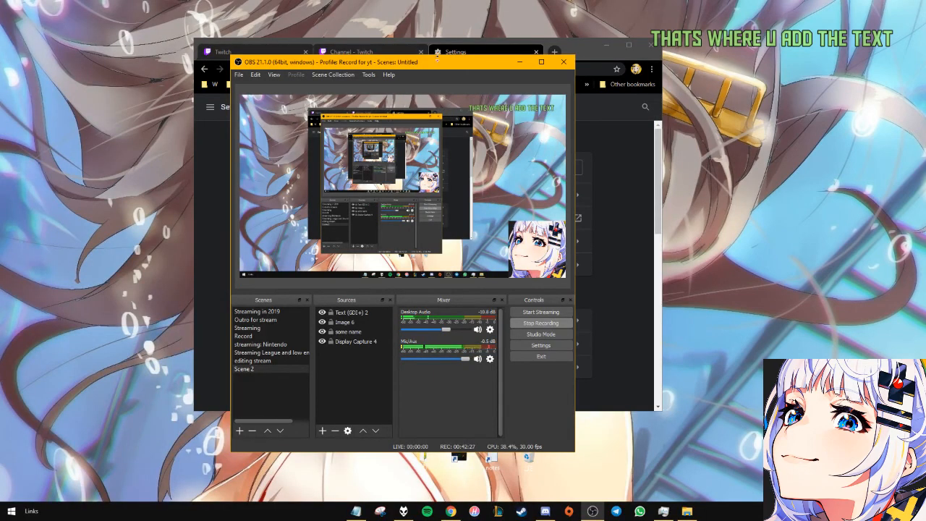
Switch to Chrome, open a new tab and maximize the browser window
{"action": "left_click_drag", "start_coordinate": [438, 58], "coordinate": [438, 184]}
{"action": "left_click", "coordinate": [582, 49]}
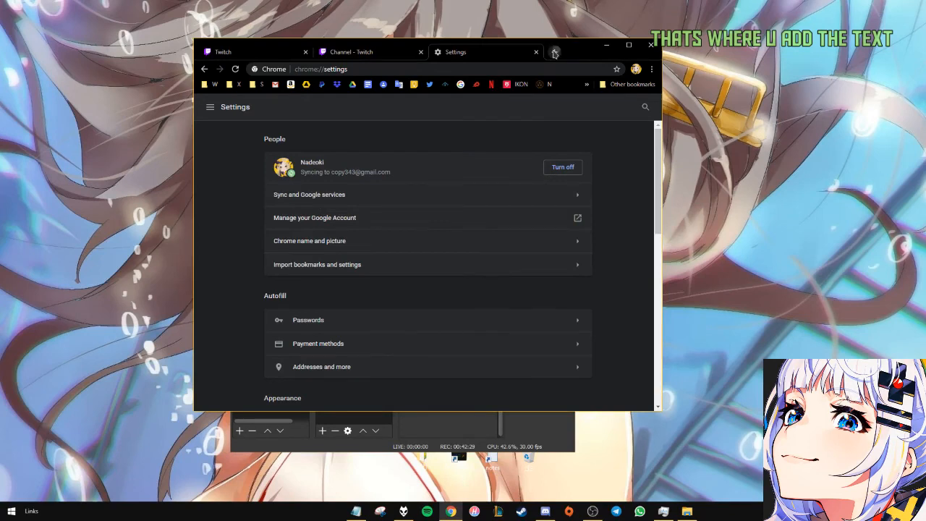
{"action": "left_click", "coordinate": [554, 51]}
{"action": "left_click_drag", "start_coordinate": [584, 51], "coordinate": [585, 1]}
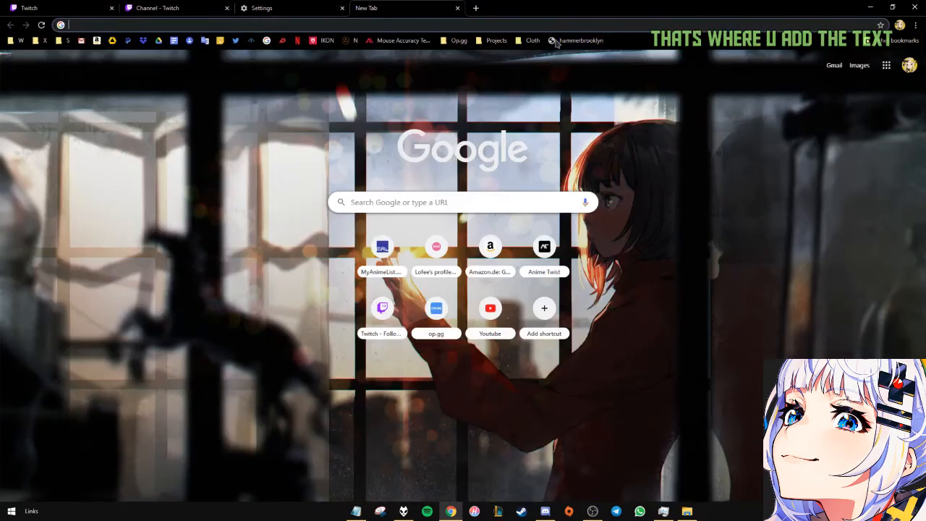
Examine the hardware acceleration option in the System section of Chrome's advanced settings, and minimize the browser
{"action": "left_click", "coordinate": [916, 25]}
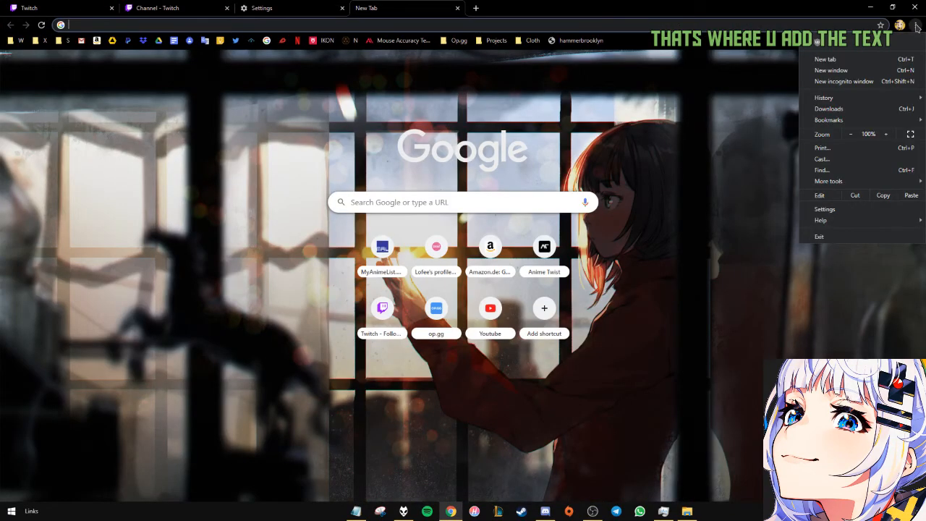
{"action": "left_click", "coordinate": [825, 209]}
{"action": "scroll", "coordinate": [667, 186], "scroll_direction": "down", "scroll_amount": 3}
{"action": "left_click", "coordinate": [443, 461]}
{"action": "scroll", "coordinate": [442, 467], "scroll_direction": "down", "scroll_amount": 10}
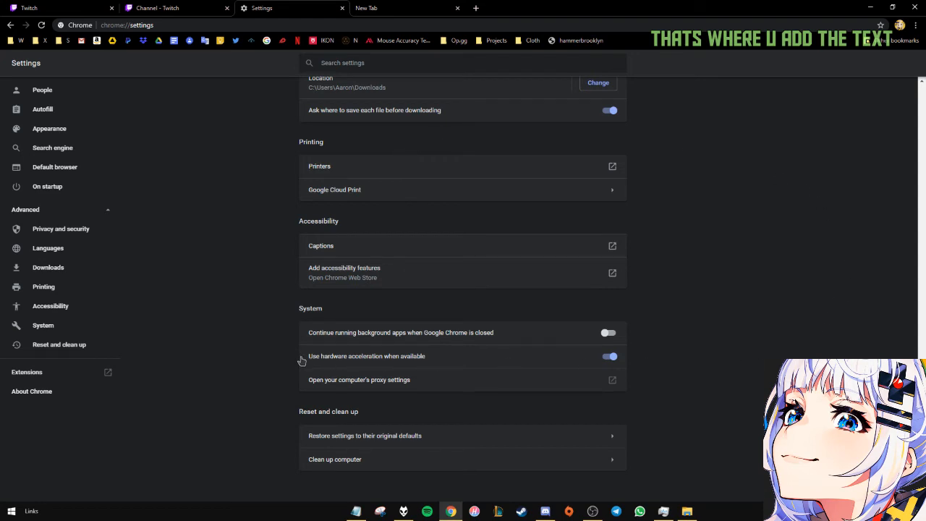
{"action": "left_click_drag", "start_coordinate": [288, 356], "coordinate": [413, 358]}
{"action": "left_click", "coordinate": [871, 7]}
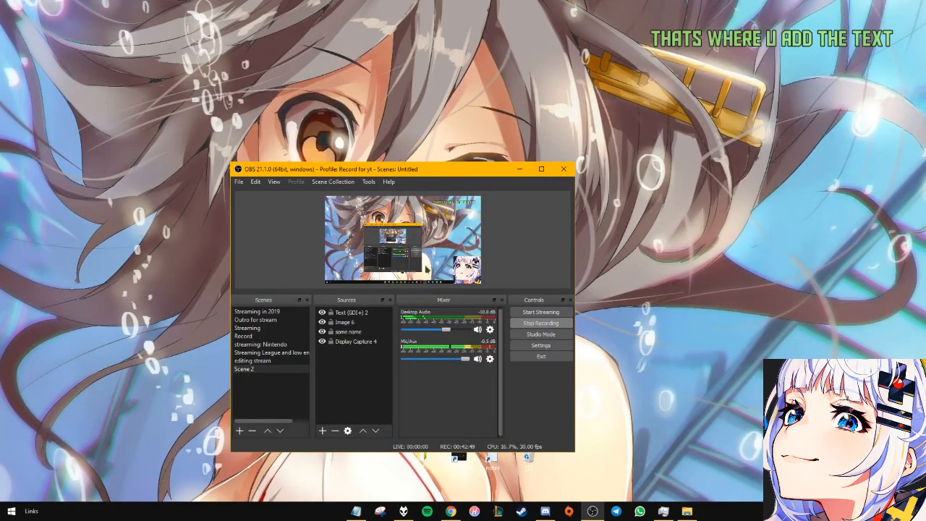
Examine the source types that can be added to Scene 2 and the Display Capture 4 source in OBS
{"action": "left_click_drag", "start_coordinate": [487, 160], "coordinate": [535, 1]}
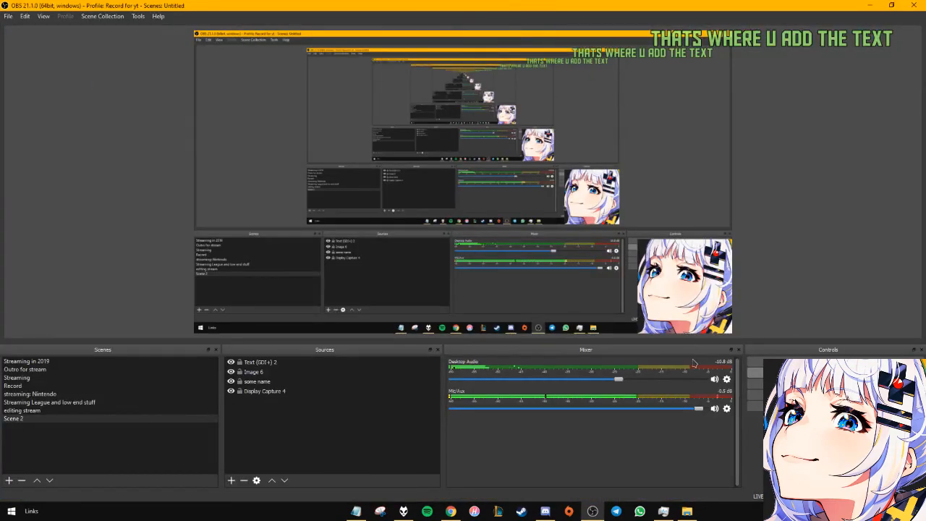
{"action": "left_click", "coordinate": [301, 433]}
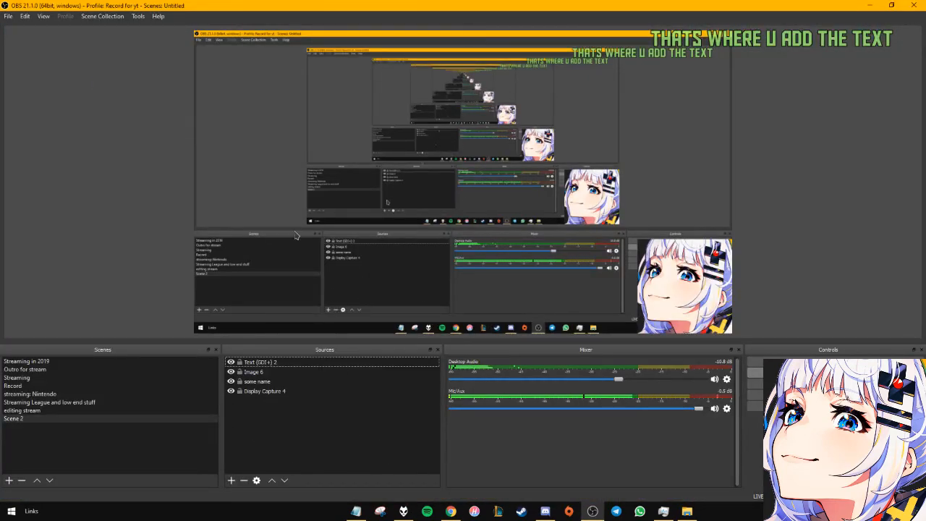
{"action": "right_click", "coordinate": [263, 425]}
{"action": "mouse_move", "coordinate": [304, 430]}
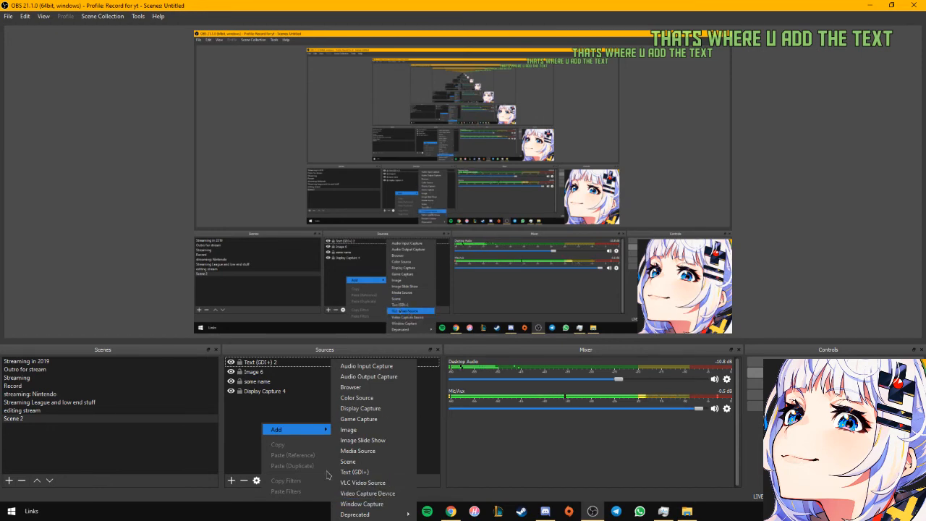
{"action": "left_click", "coordinate": [246, 449]}
{"action": "left_click", "coordinate": [265, 392]}
{"action": "mouse_move", "coordinate": [273, 102]}
{"action": "left_mouse_down"}
{"action": "mouse_move", "coordinate": [365, 220]}
{"action": "mouse_move", "coordinate": [275, 106]}
{"action": "left_mouse_up"}
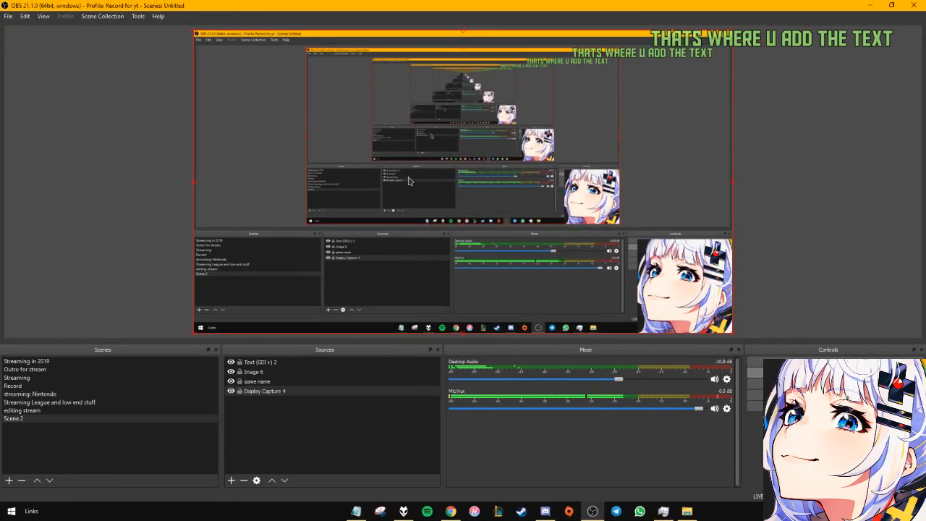
{"action": "left_click", "coordinate": [347, 436]}
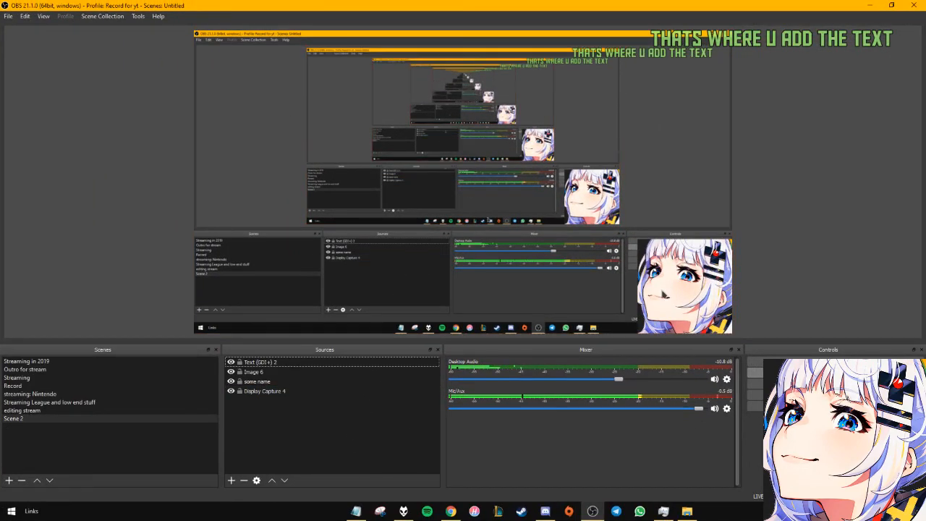
{"action": "left_click_drag", "start_coordinate": [634, 6], "coordinate": [423, 118]}
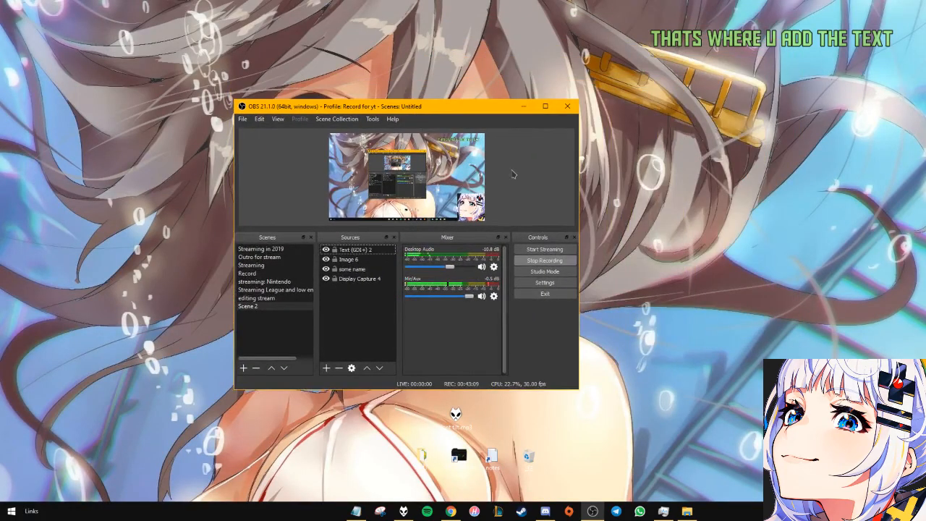
{"action": "left_click_drag", "start_coordinate": [684, 118], "coordinate": [811, 322]}
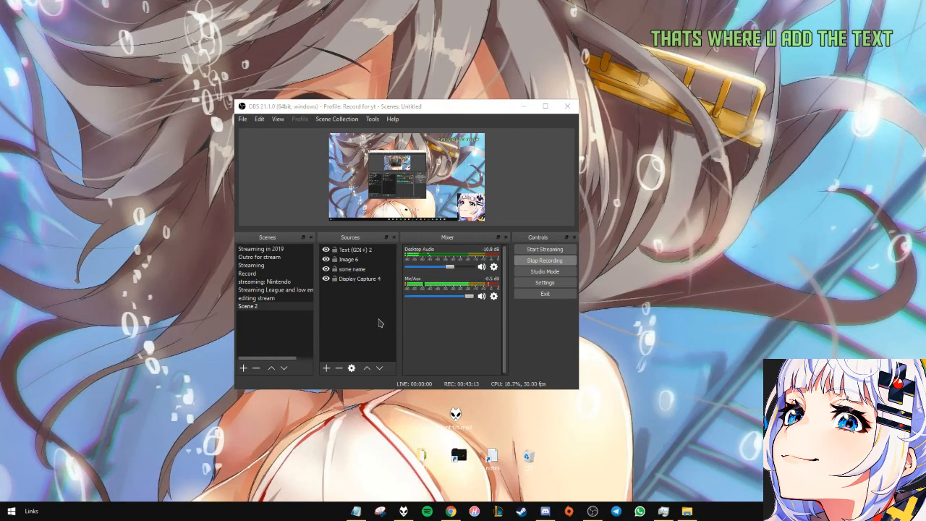
{"action": "right_click", "coordinate": [368, 299]}
{"action": "mouse_move", "coordinate": [391, 305]}
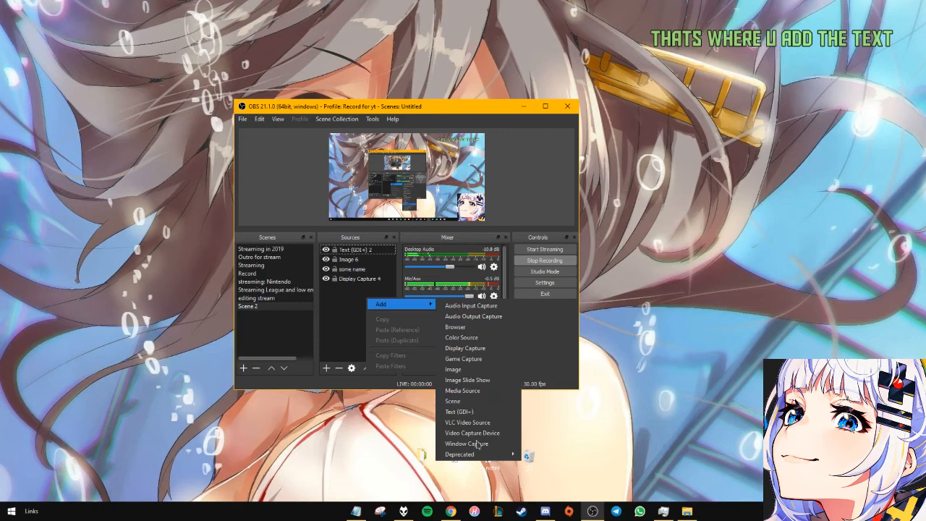
{"action": "mouse_move", "coordinate": [482, 461]}
{"action": "left_click", "coordinate": [546, 356]}
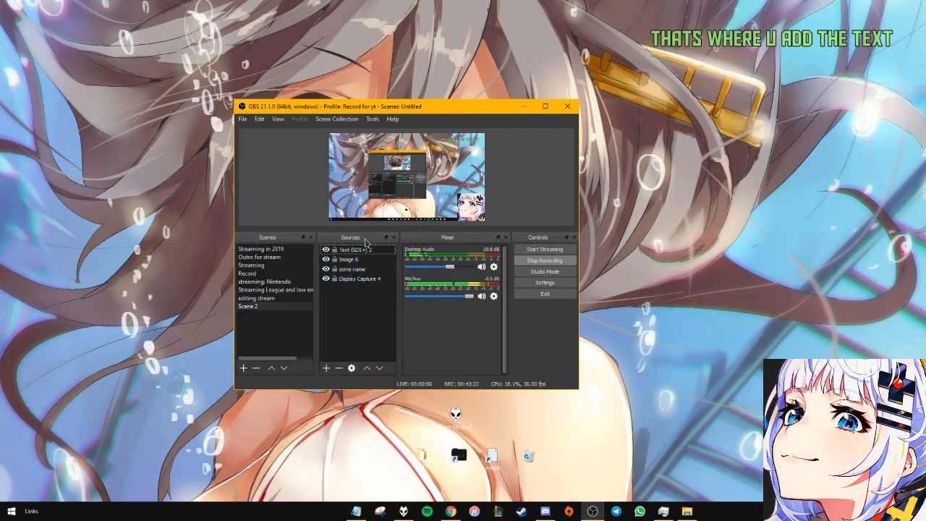
Set the Desktop Audio volume to -8.2 dB, and resize OBS to a wider window with taller docks below the preview
{"action": "left_click_drag", "start_coordinate": [427, 107], "coordinate": [447, 4]}
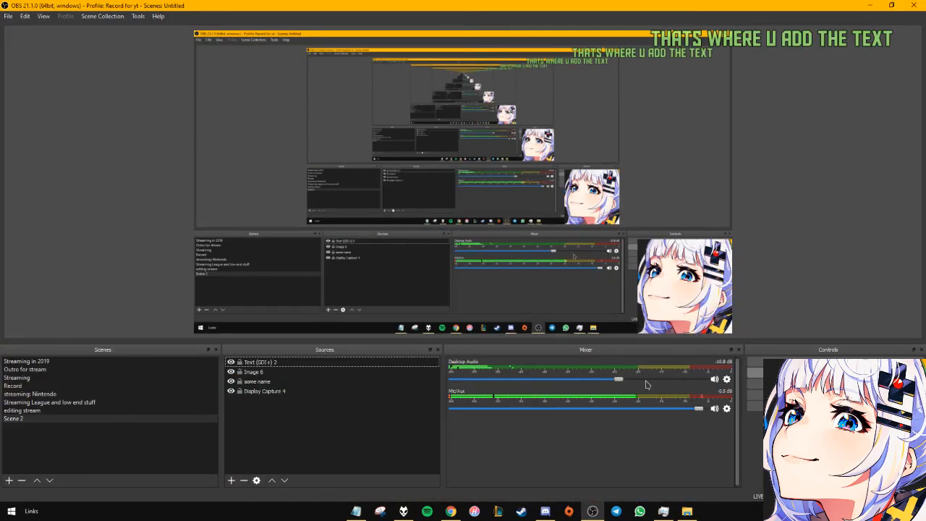
{"action": "mouse_move", "coordinate": [619, 379]}
{"action": "left_mouse_down"}
{"action": "mouse_move", "coordinate": [699, 380]}
{"action": "mouse_move", "coordinate": [583, 380]}
{"action": "mouse_move", "coordinate": [637, 380]}
{"action": "left_mouse_up"}
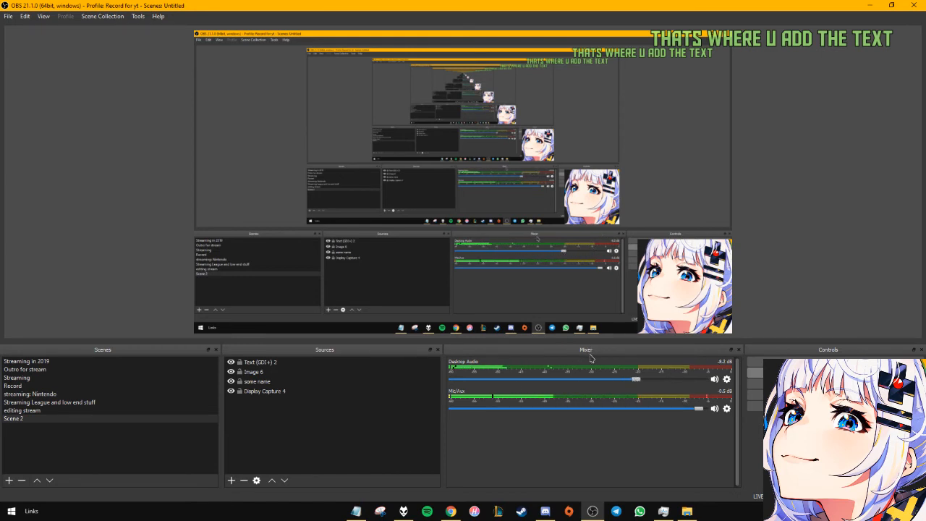
{"action": "left_click_drag", "start_coordinate": [585, 342], "coordinate": [585, 103]}
{"action": "left_click_drag", "start_coordinate": [591, 6], "coordinate": [336, 224]}
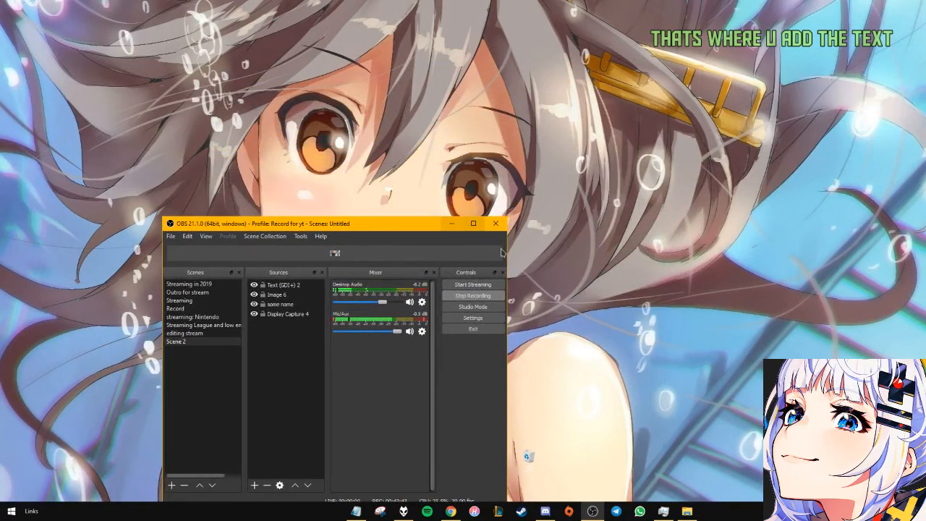
{"action": "left_click_drag", "start_coordinate": [508, 255], "coordinate": [796, 253]}
{"action": "left_click_drag", "start_coordinate": [380, 217], "coordinate": [289, 138]}
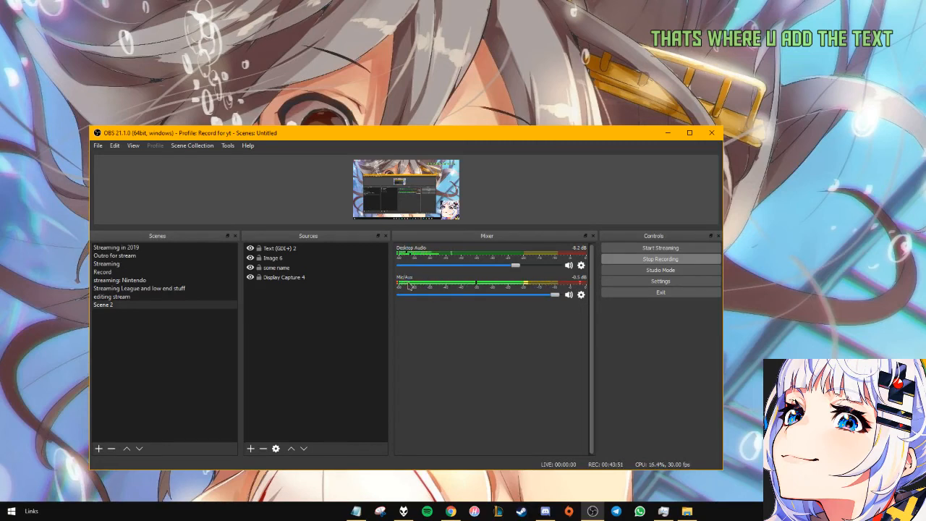
Lower the Mic/Aux volume to -1.3 dB and look over the options for adding a source
{"action": "left_click_drag", "start_coordinate": [555, 295], "coordinate": [551, 295]}
{"action": "right_click", "coordinate": [439, 342]}
{"action": "left_click", "coordinate": [454, 326]}
{"action": "right_click", "coordinate": [279, 313]}
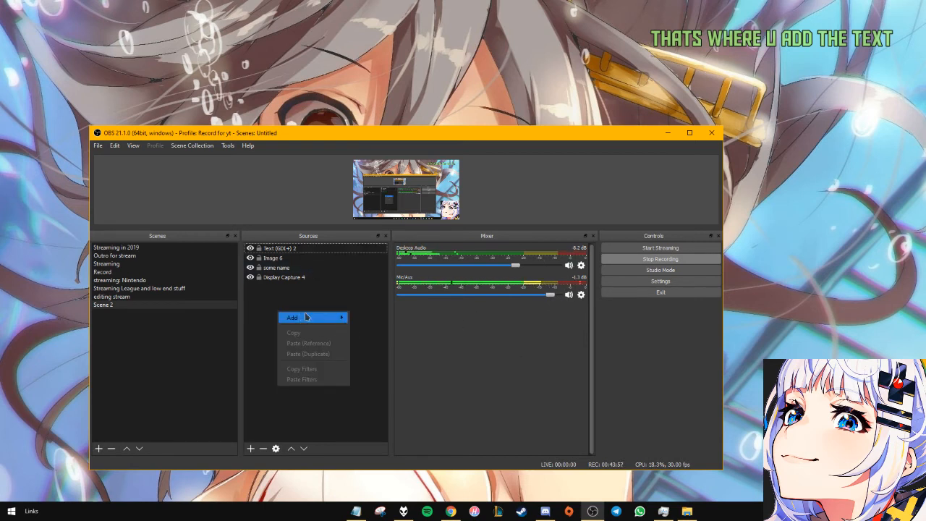
{"action": "left_click", "coordinate": [551, 336]}
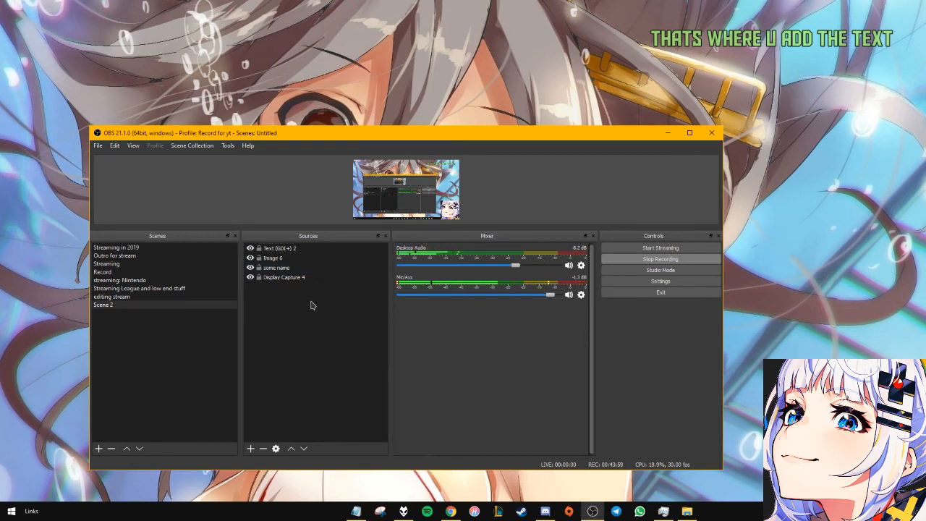
Set the Desktop Audio volume to -1.3 dB and the Mic/Aux volume to -0.5 dB
{"action": "left_click", "coordinate": [570, 298]}
{"action": "left_click", "coordinate": [581, 266]}
{"action": "left_click", "coordinate": [580, 272]}
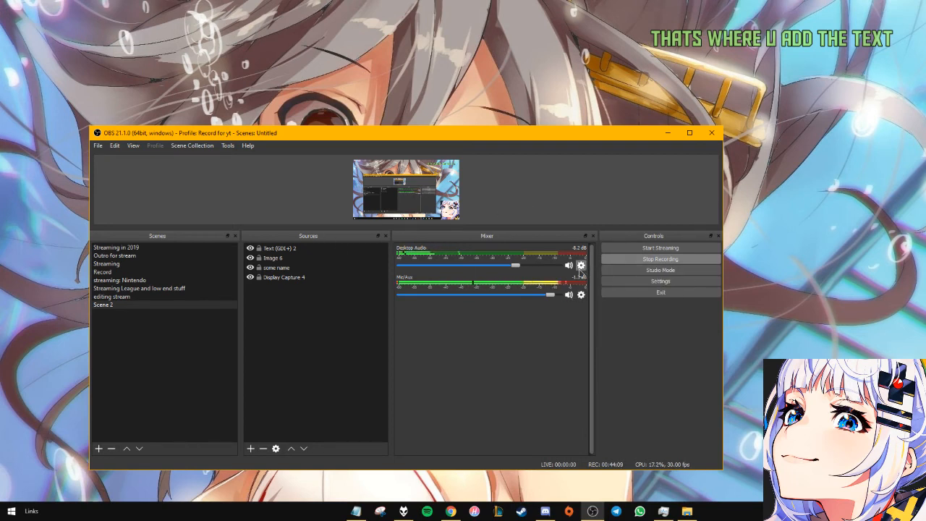
{"action": "left_click_drag", "start_coordinate": [516, 266], "coordinate": [542, 267]}
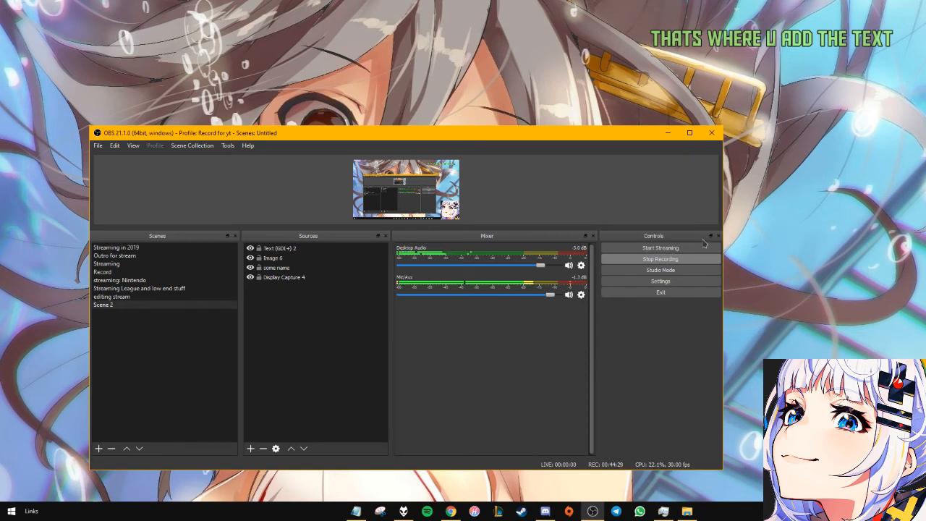
{"action": "left_click_drag", "start_coordinate": [540, 266], "coordinate": [549, 266]}
{"action": "left_click_drag", "start_coordinate": [545, 298], "coordinate": [554, 297]}
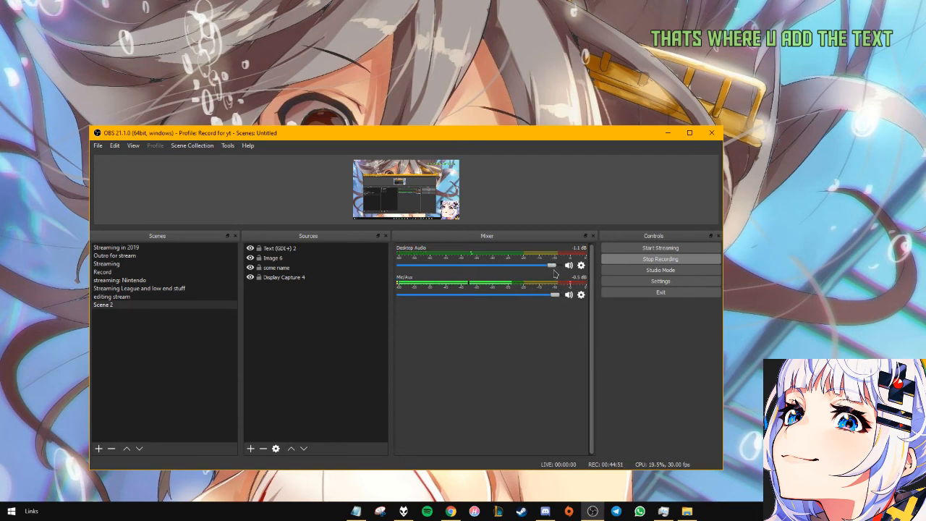
{"action": "left_click_drag", "start_coordinate": [553, 269], "coordinate": [550, 269]}
Review the Noise Suppression filter on Mic/Aux, and set its Gain filter to 4.80 dB
{"action": "left_click", "coordinate": [581, 295]}
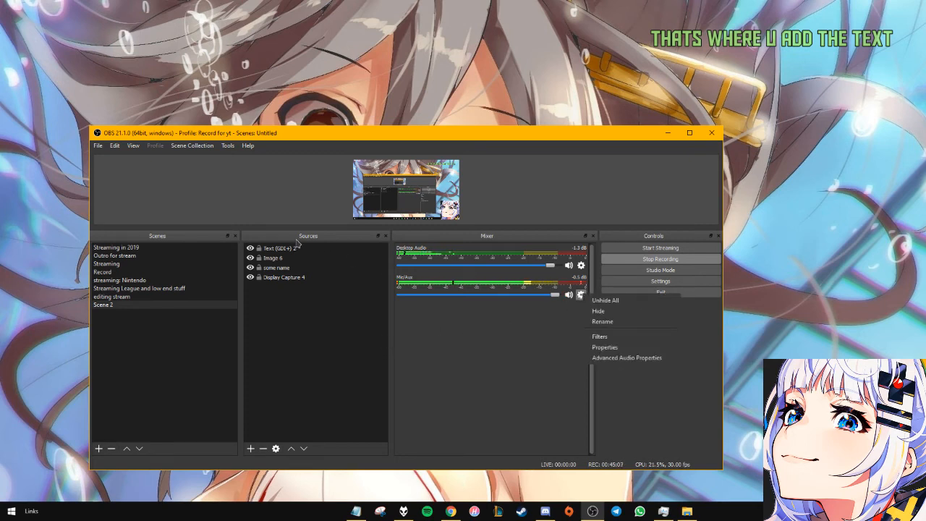
{"action": "left_click", "coordinate": [608, 338]}
{"action": "left_click_drag", "start_coordinate": [298, 129], "coordinate": [314, 100]}
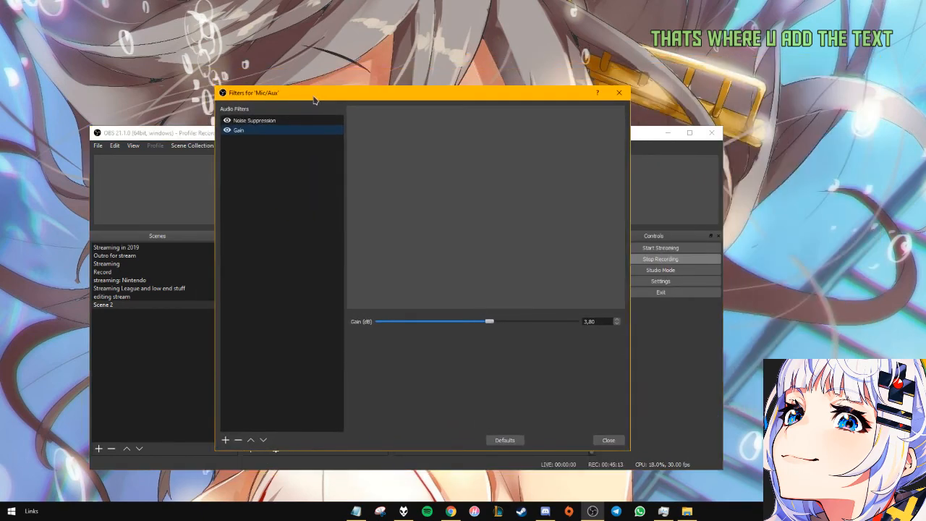
{"action": "left_click", "coordinate": [252, 122]}
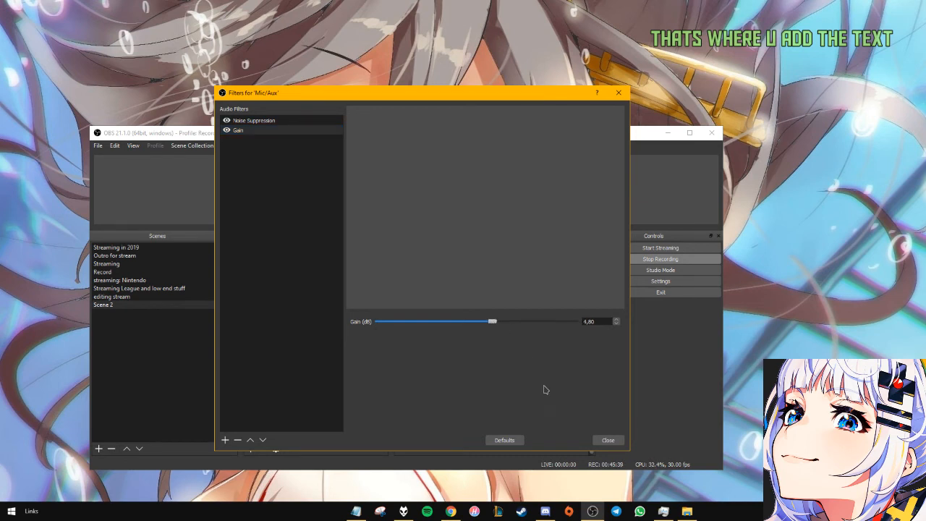
{"action": "left_click", "coordinate": [608, 442]}
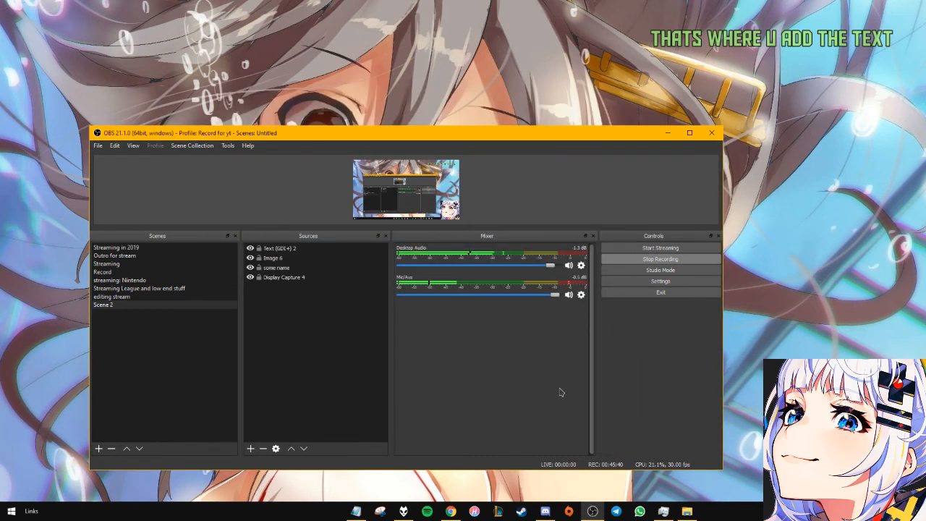
{"action": "left_click", "coordinate": [582, 295]}
{"action": "left_click", "coordinate": [581, 266]}
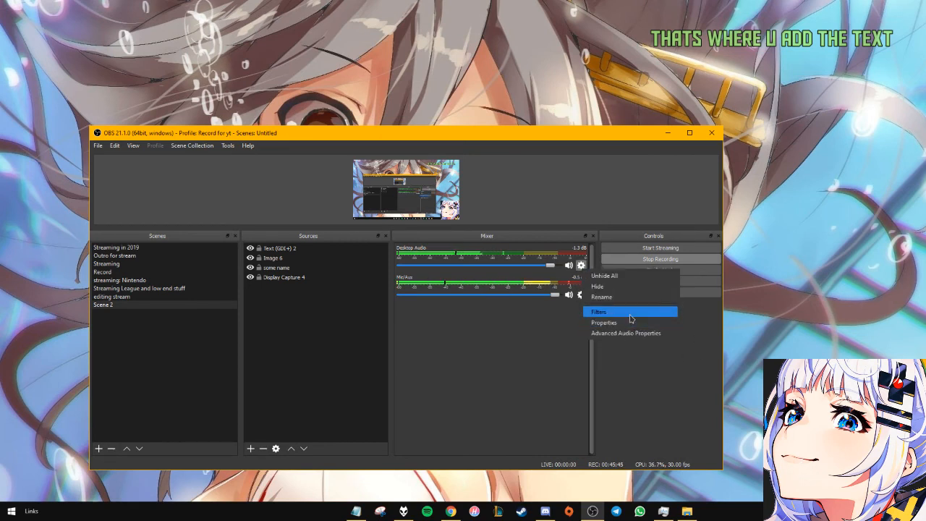
{"action": "left_click", "coordinate": [485, 332]}
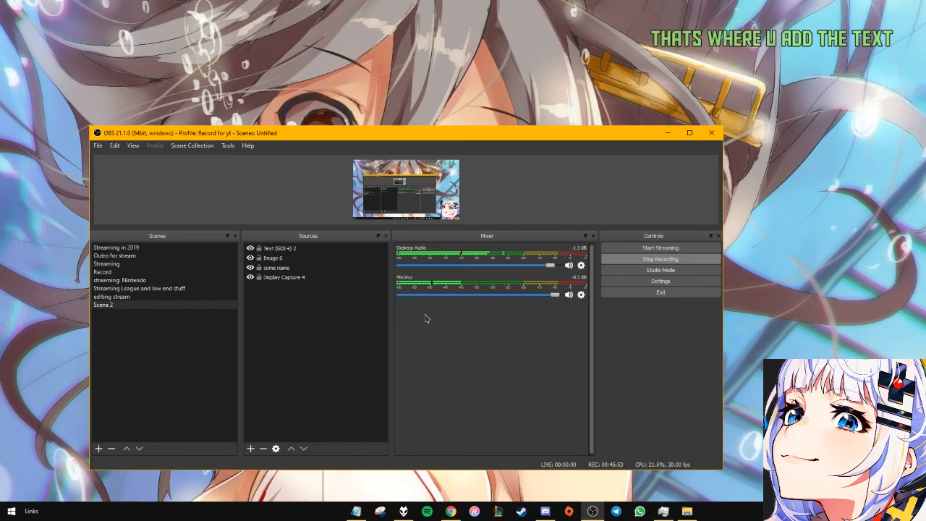
Maximize OBS and inspect the preview and program views in Studio Mode before leaving that mode
{"action": "left_click_drag", "start_coordinate": [507, 132], "coordinate": [507, 0]}
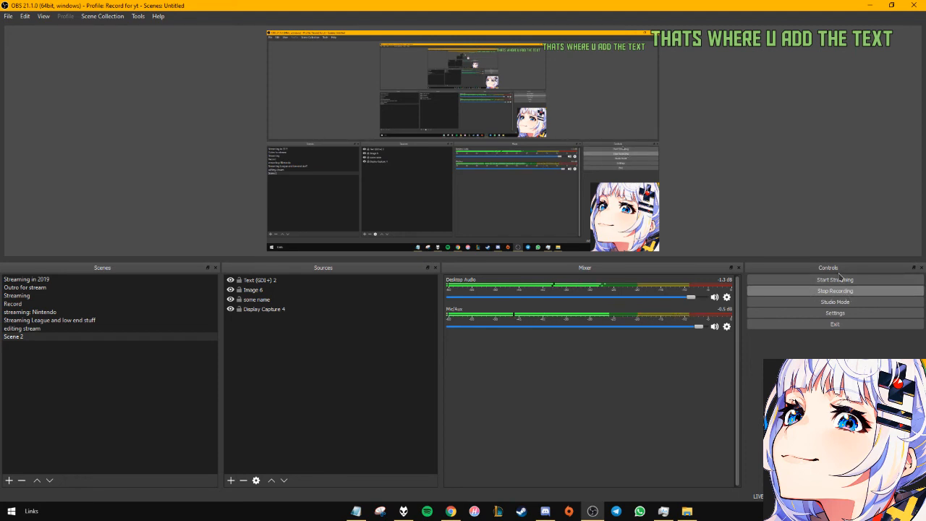
{"action": "left_click", "coordinate": [865, 303]}
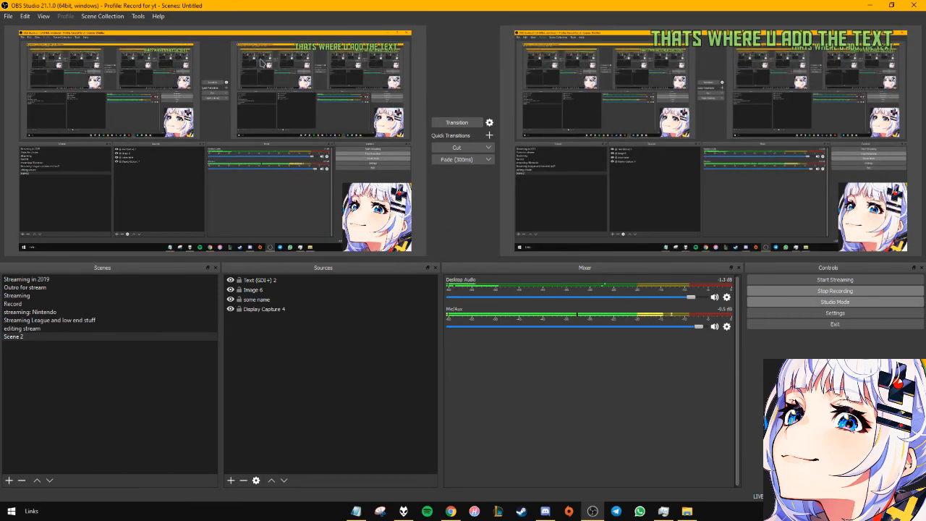
{"action": "left_click", "coordinate": [262, 63]}
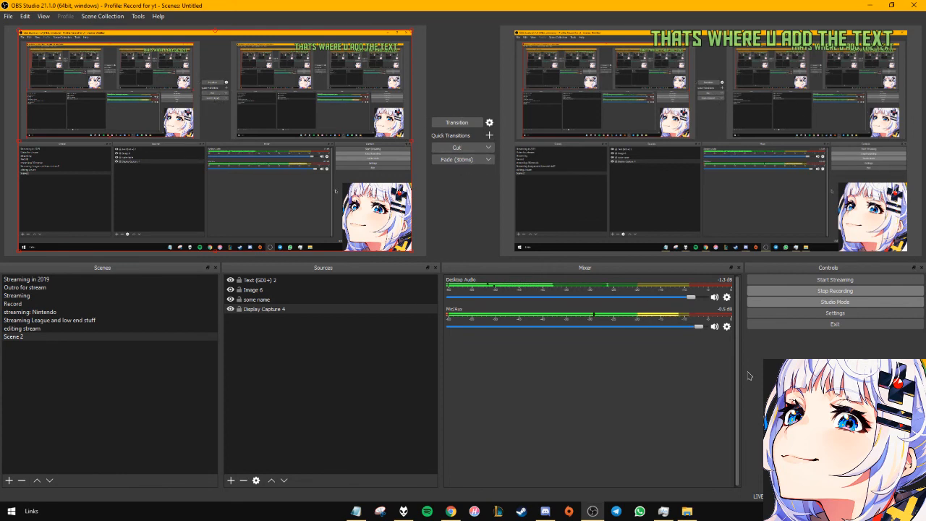
{"action": "left_click", "coordinate": [836, 302]}
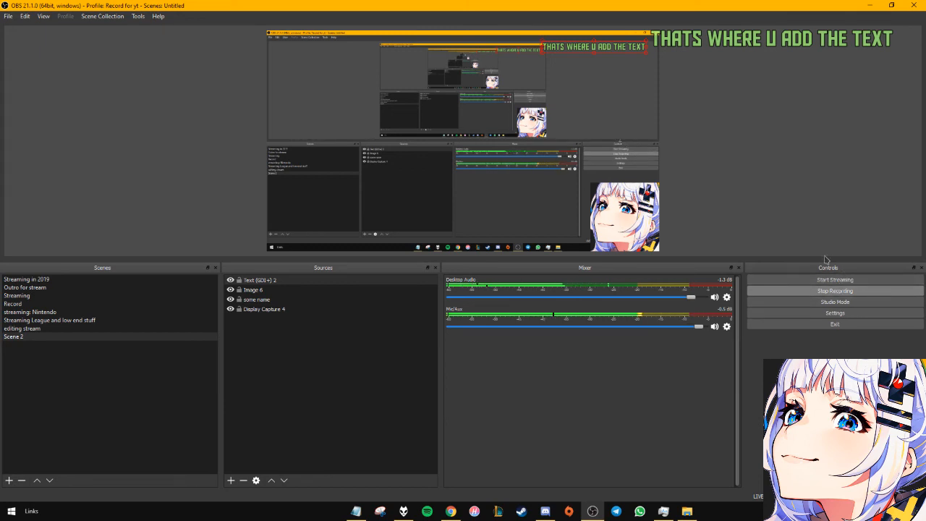
{"action": "left_click_drag", "start_coordinate": [572, 267], "coordinate": [554, 296]}
{"action": "right_click", "coordinate": [308, 434]}
{"action": "left_click", "coordinate": [240, 436]}
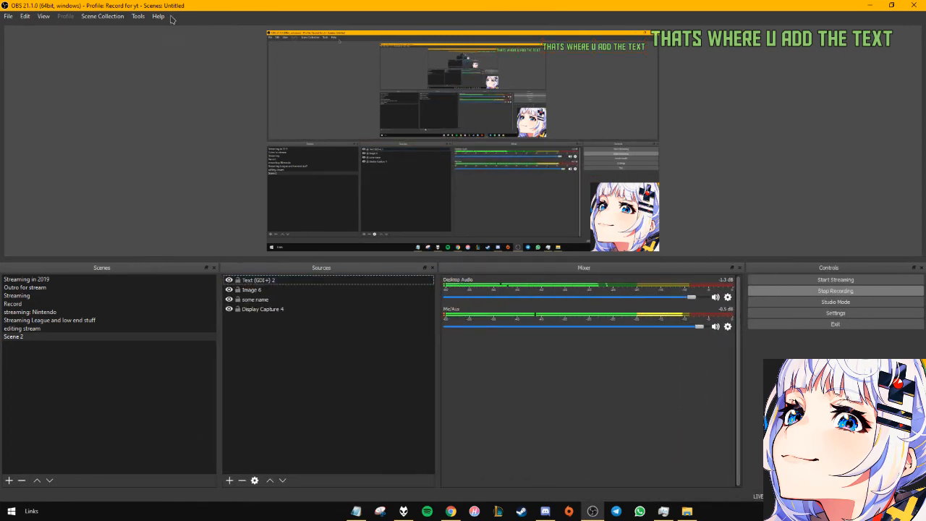
{"action": "left_click", "coordinate": [102, 16]}
{"action": "mouse_move", "coordinate": [138, 16]}
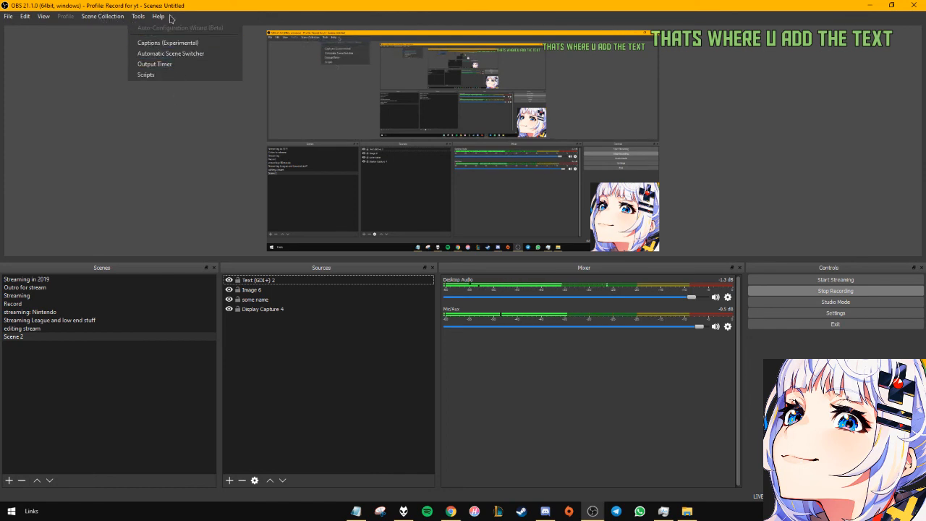
Look over the scene collection management options and the General settings without changing anything
{"action": "mouse_move", "coordinate": [107, 16]}
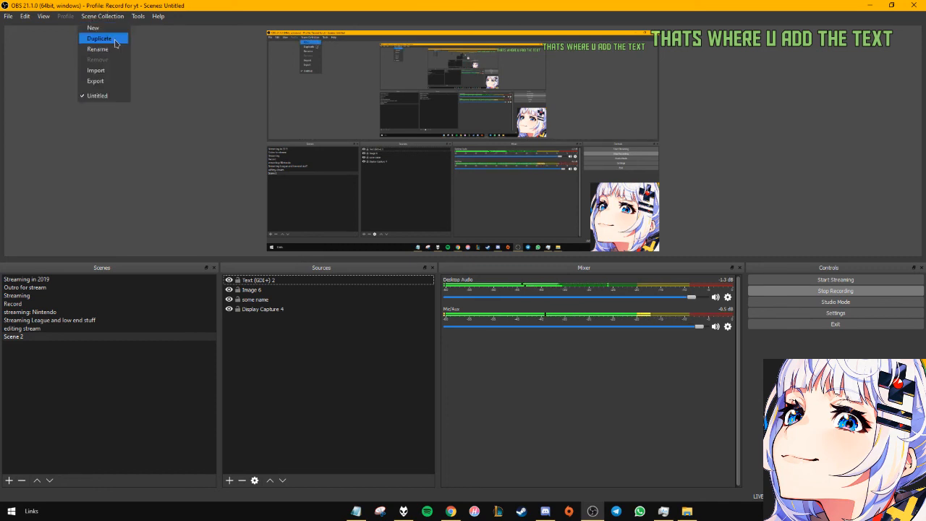
{"action": "left_click", "coordinate": [117, 163]}
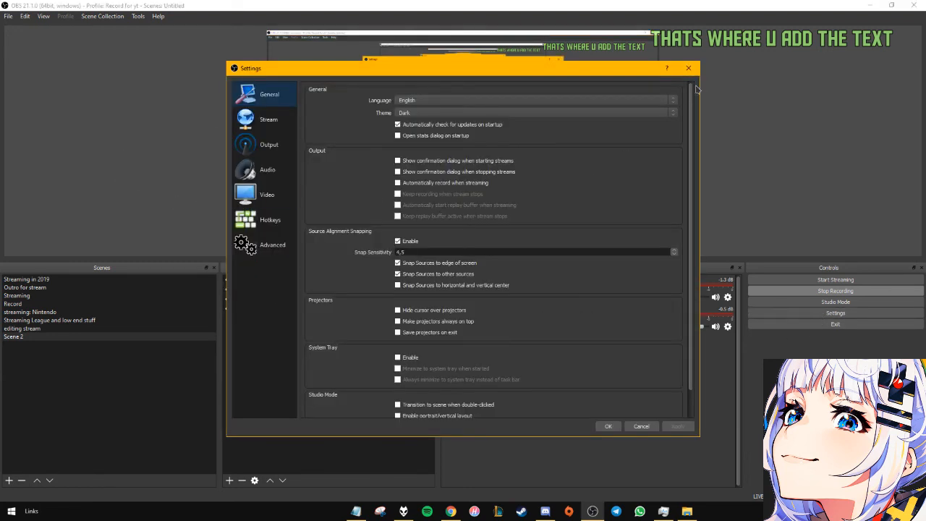
{"action": "left_click", "coordinate": [688, 68]}
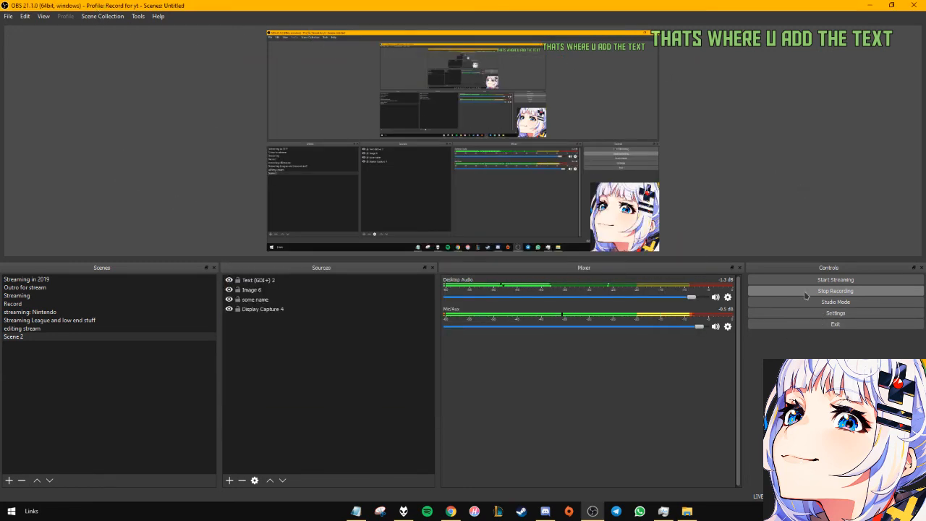
{"action": "left_click", "coordinate": [103, 17]}
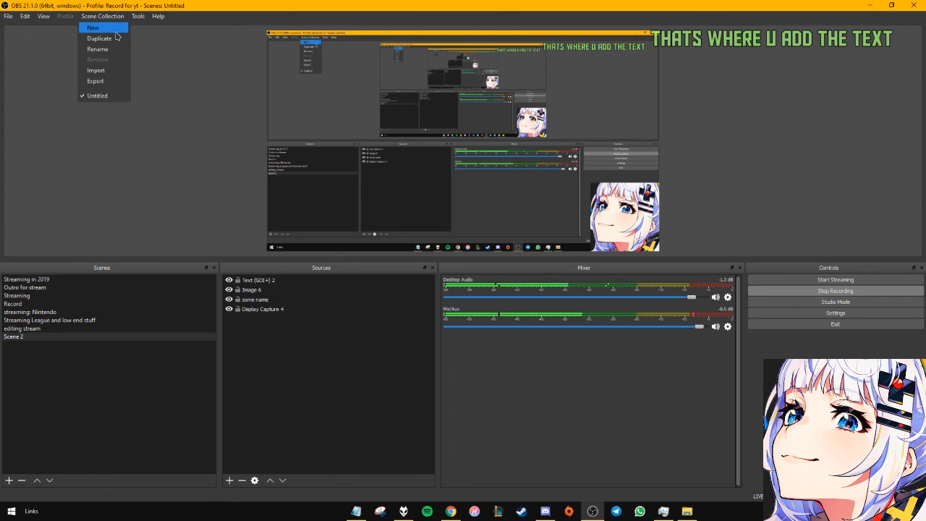
{"action": "left_click", "coordinate": [737, 427]}
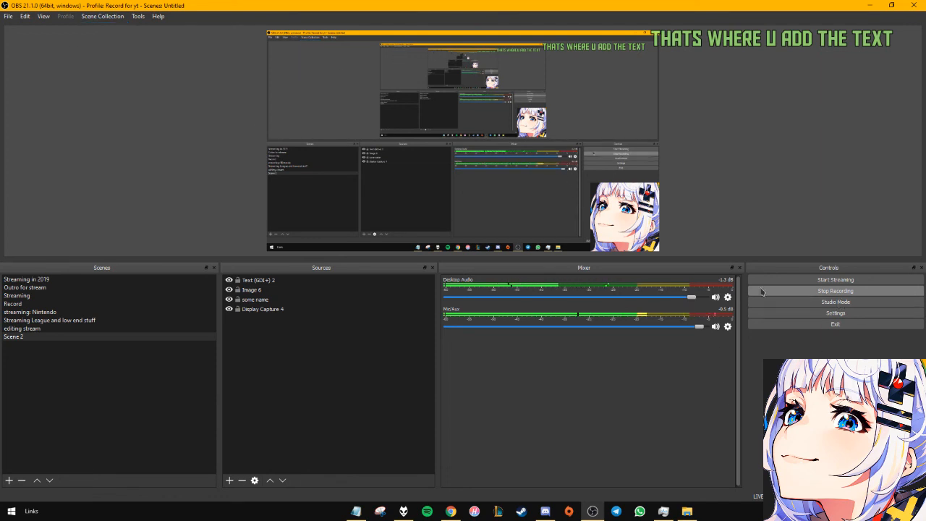
{"action": "left_click", "coordinate": [94, 16]}
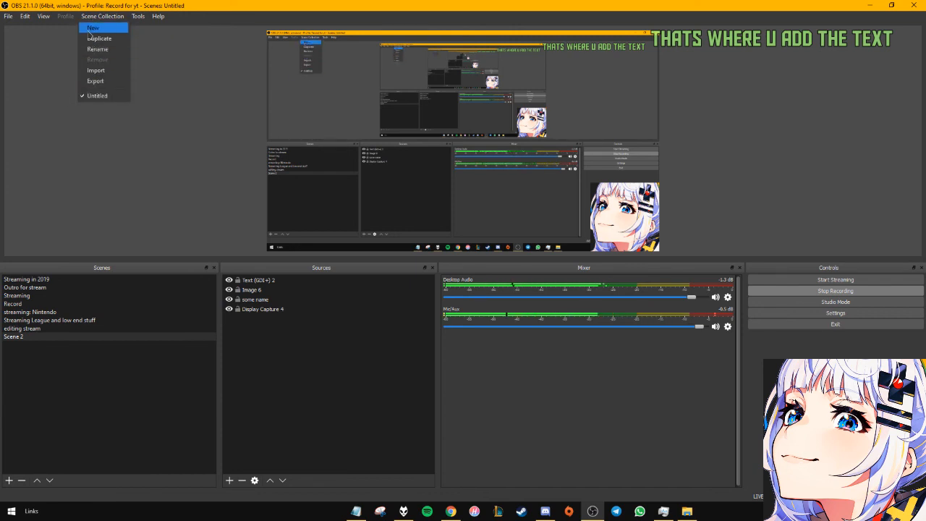
{"action": "left_click", "coordinate": [63, 31]}
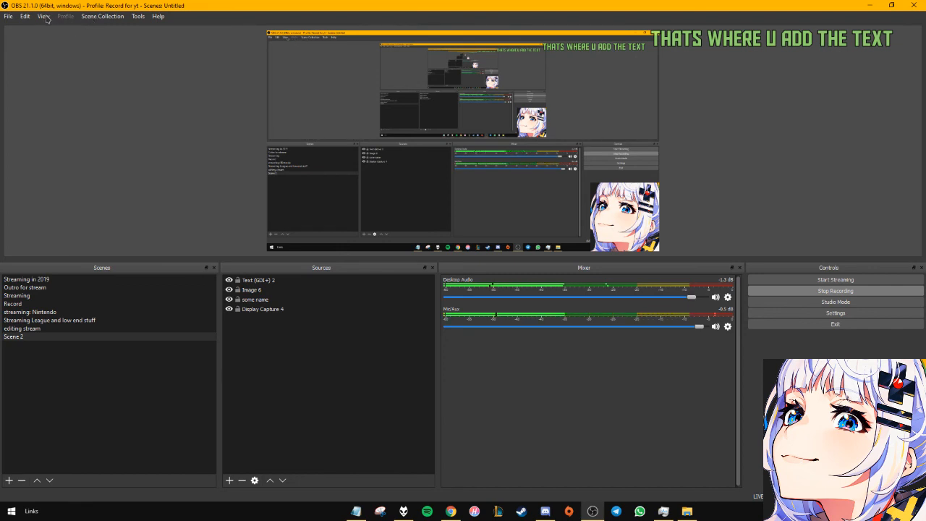
Inspect the performance statistics for CPU usage, frame rate, dropped frames and bitrate, and close the Stats window
{"action": "left_click", "coordinate": [40, 19]}
{"action": "left_click", "coordinate": [40, 20]}
{"action": "left_click", "coordinate": [45, 17]}
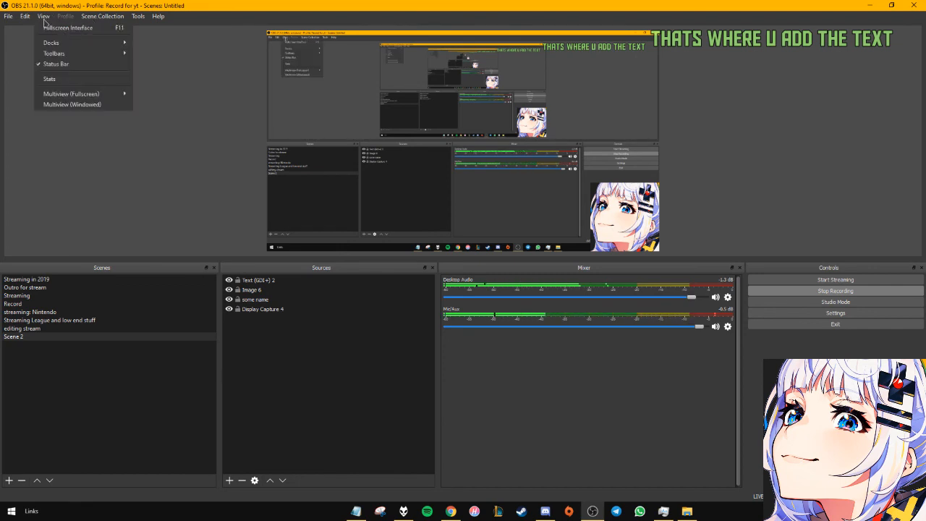
{"action": "left_click", "coordinate": [68, 83]}
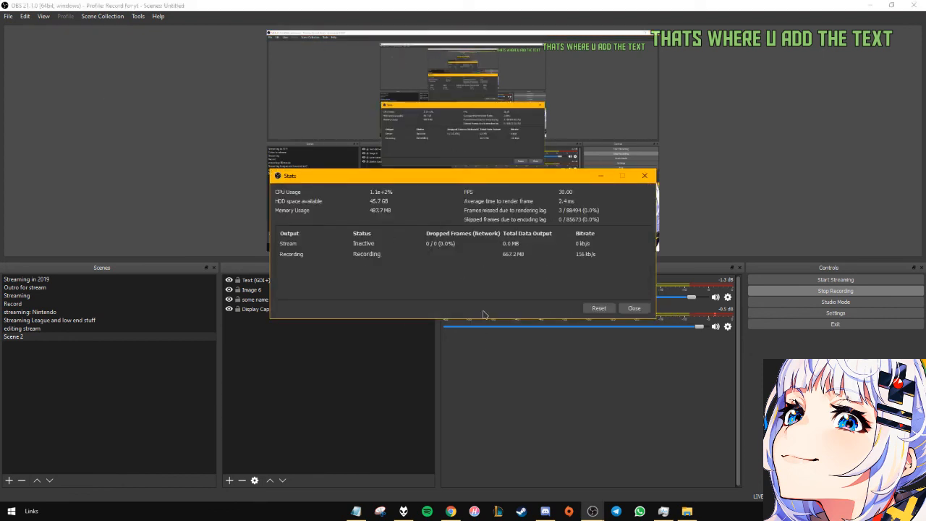
{"action": "left_click", "coordinate": [634, 308]}
{"action": "left_click", "coordinate": [44, 16]}
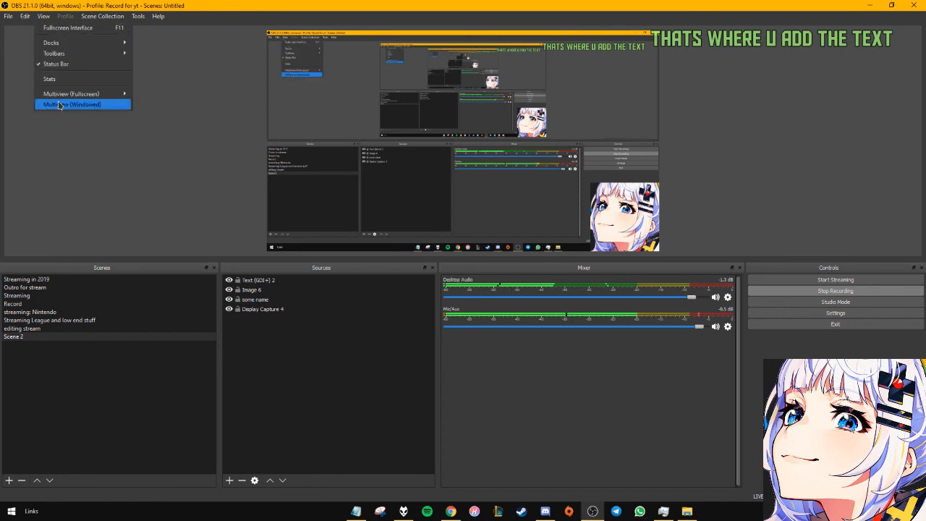
{"action": "left_click", "coordinate": [65, 80]}
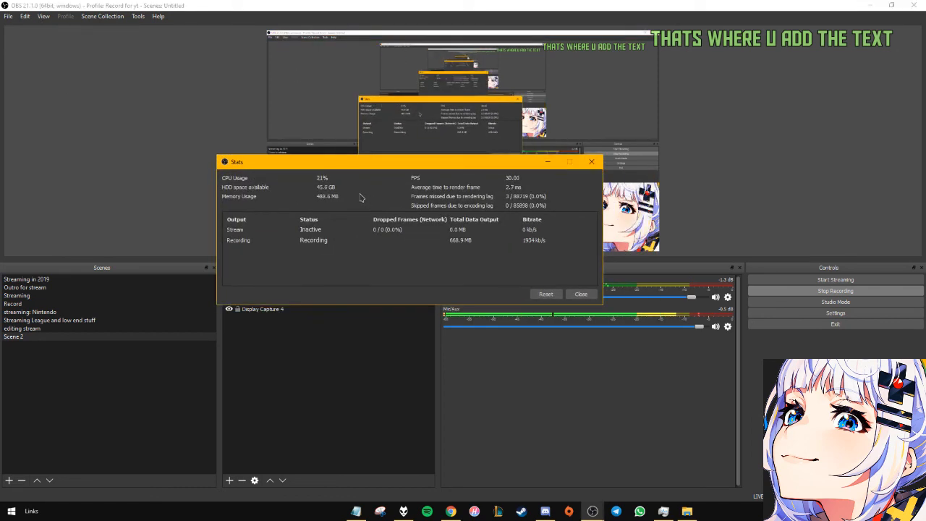
{"action": "left_click", "coordinate": [581, 294]}
{"action": "left_click", "coordinate": [25, 18]}
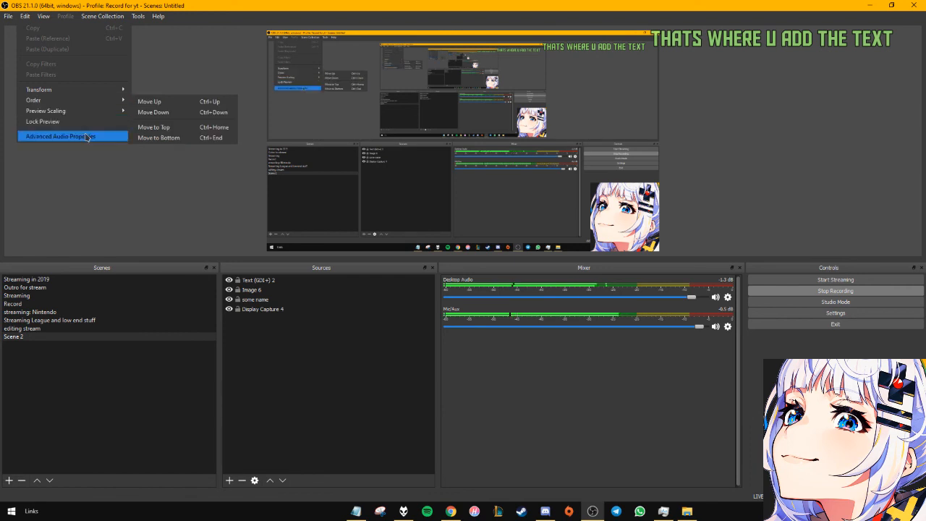
{"action": "mouse_move", "coordinate": [9, 16]}
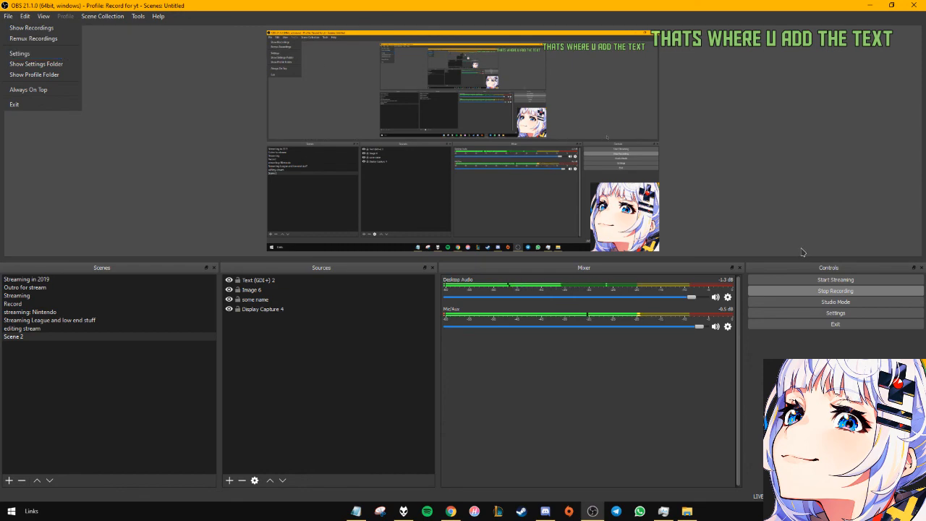
{"action": "left_click", "coordinate": [63, 56]}
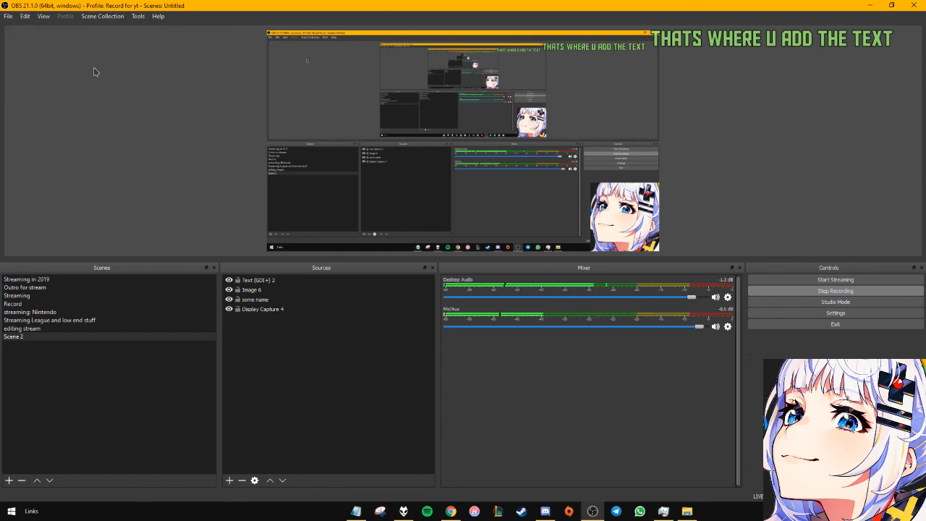
Restore OBS to a smaller window and review the "Looks { - } Performance" line in the Notepad notes
{"action": "double_click", "coordinate": [92, 5]}
{"action": "left_click_drag", "start_coordinate": [395, 26], "coordinate": [518, 49]}
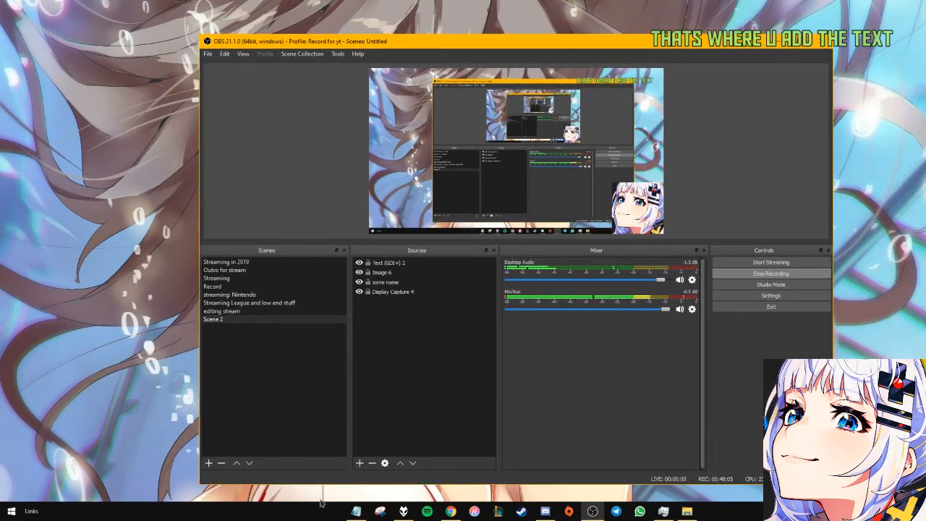
{"action": "left_click", "coordinate": [351, 511]}
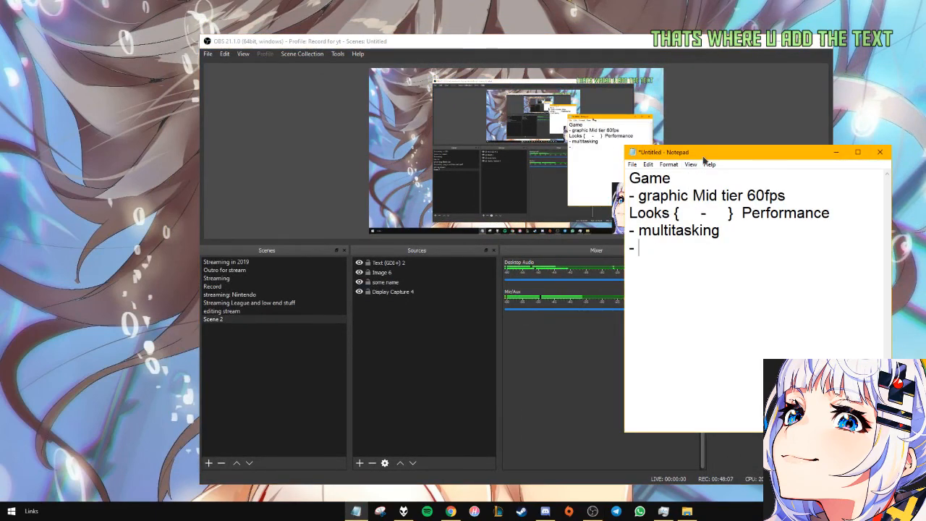
{"action": "left_click_drag", "start_coordinate": [706, 151], "coordinate": [334, 151]}
{"action": "left_click_drag", "start_coordinate": [296, 204], "coordinate": [349, 224]}
{"action": "double_click", "coordinate": [420, 208]}
{"action": "left_click", "coordinate": [419, 209]}
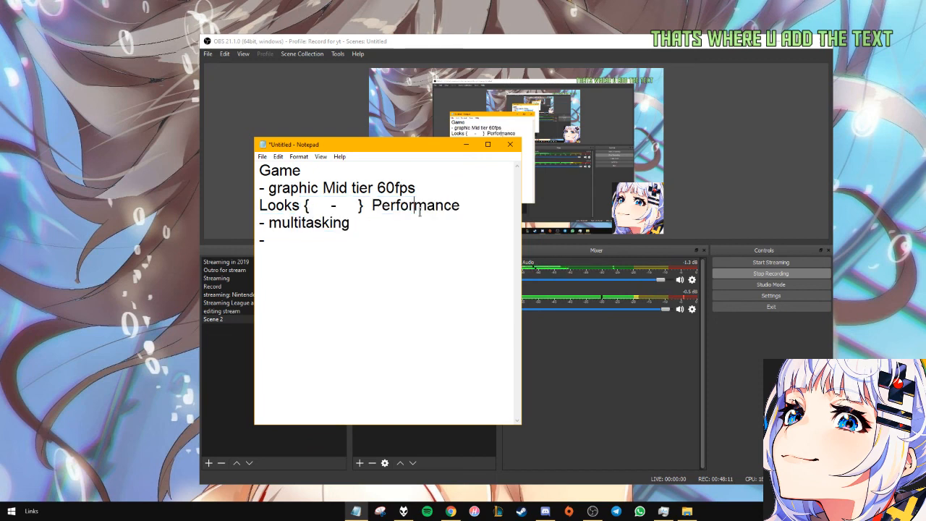
{"action": "double_click", "coordinate": [270, 208]}
{"action": "left_click_drag", "start_coordinate": [437, 207], "coordinate": [263, 205]}
{"action": "left_click", "coordinate": [263, 205]}
Review the streaming bitrate in the Output settings and the resolution and FPS in the Video settings
{"action": "left_click", "coordinate": [782, 301]}
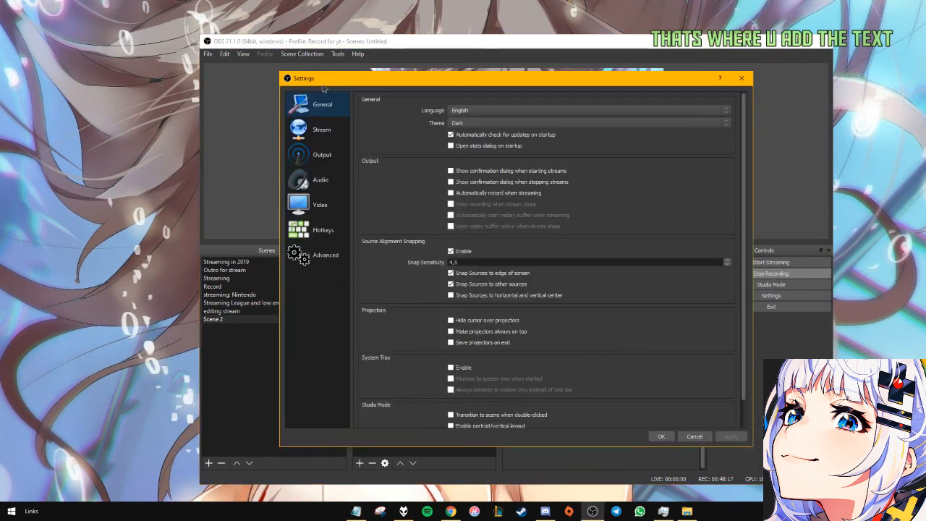
{"action": "left_click", "coordinate": [314, 125]}
{"action": "left_click", "coordinate": [314, 152]}
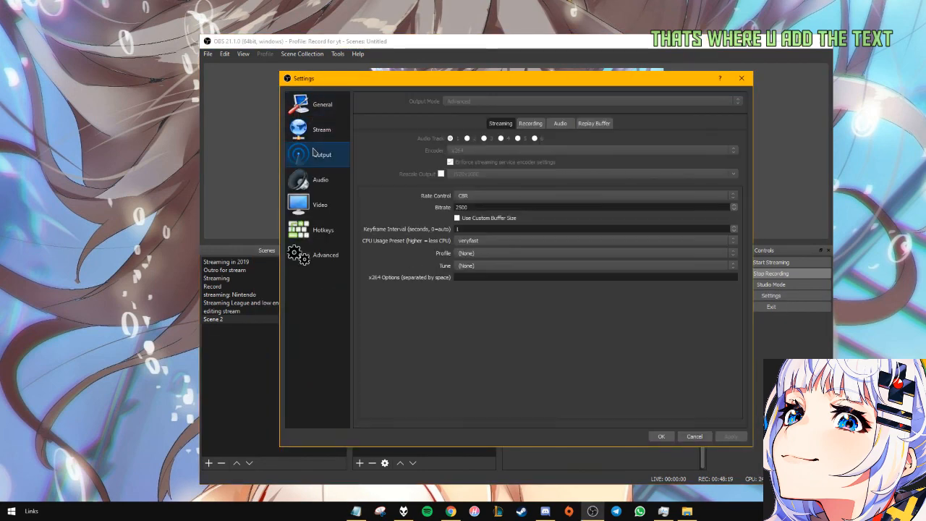
{"action": "left_click_drag", "start_coordinate": [469, 208], "coordinate": [425, 203]}
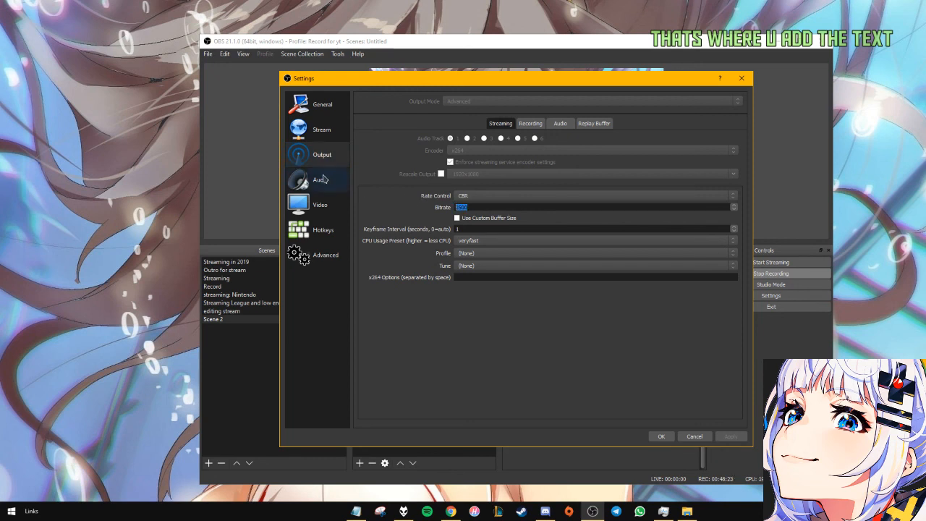
{"action": "left_click", "coordinate": [316, 205]}
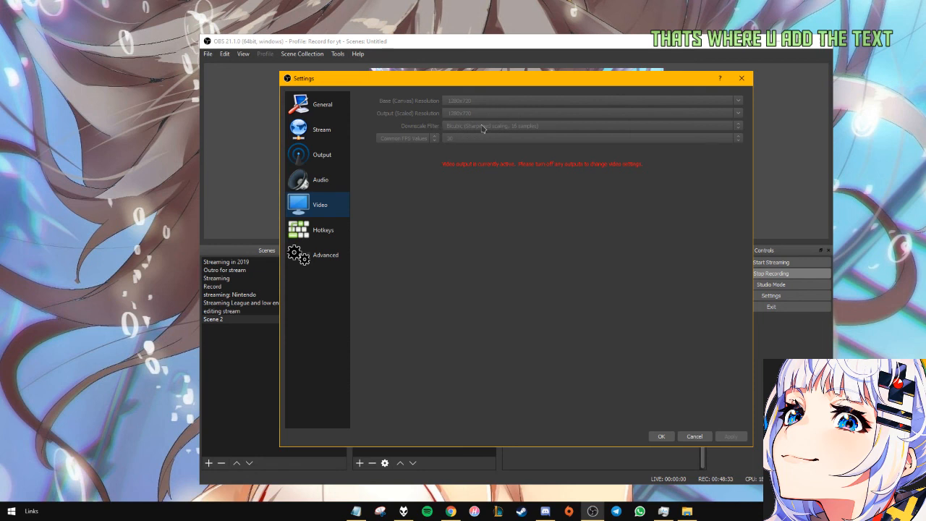
Examine the Process Priority choices and the remaining Advanced settings, and leave the settings without changes
{"action": "left_click", "coordinate": [319, 259]}
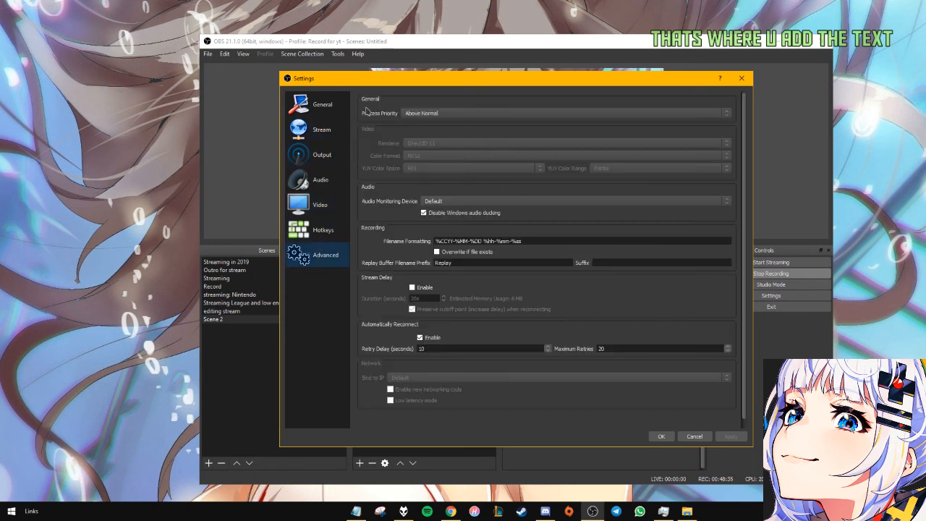
{"action": "left_click", "coordinate": [443, 115]}
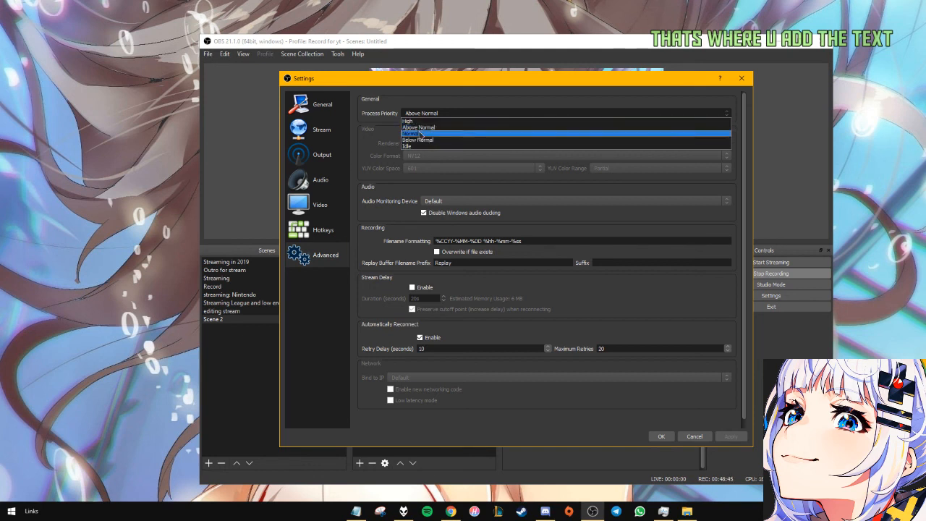
{"action": "left_click", "coordinate": [458, 113]}
{"action": "left_click_drag", "start_coordinate": [462, 74], "coordinate": [427, 82]}
{"action": "left_click", "coordinate": [406, 112]}
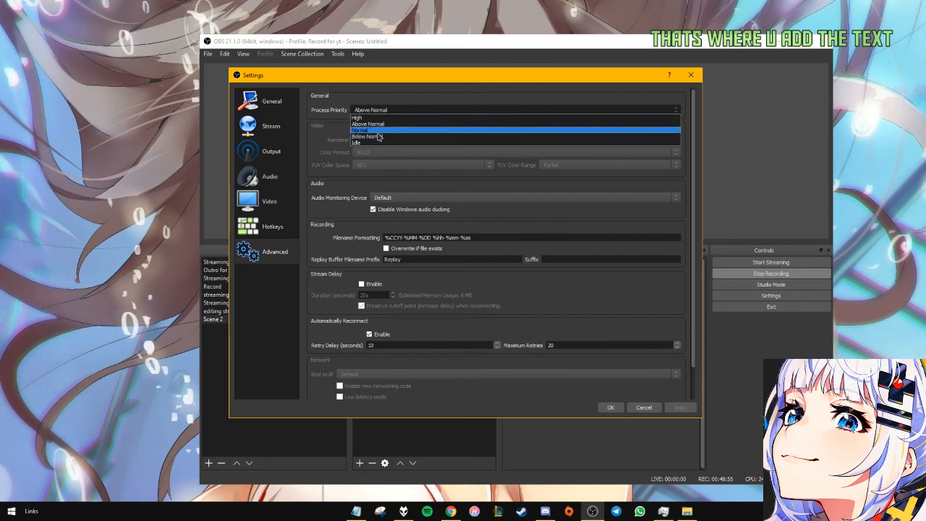
{"action": "left_click", "coordinate": [398, 84]}
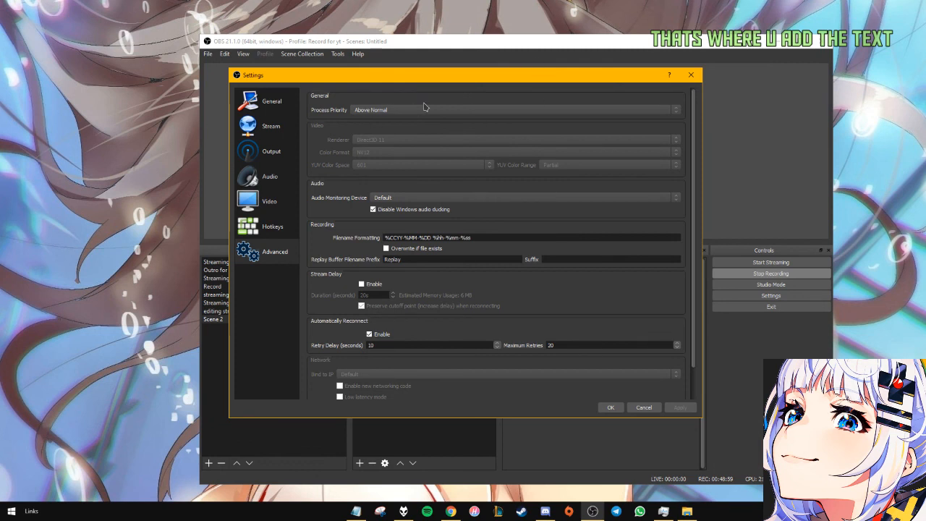
{"action": "scroll", "coordinate": [462, 301], "scroll_direction": "down", "scroll_amount": 1}
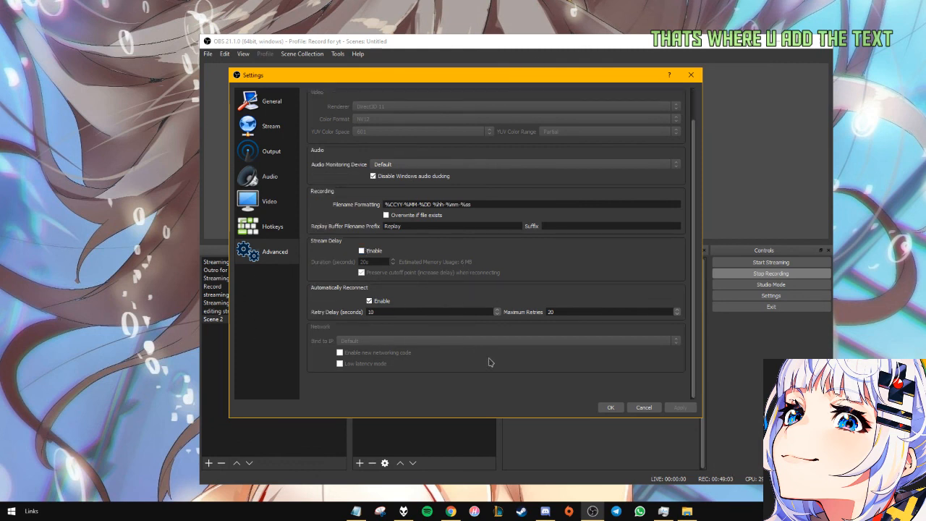
{"action": "left_click", "coordinate": [637, 409]}
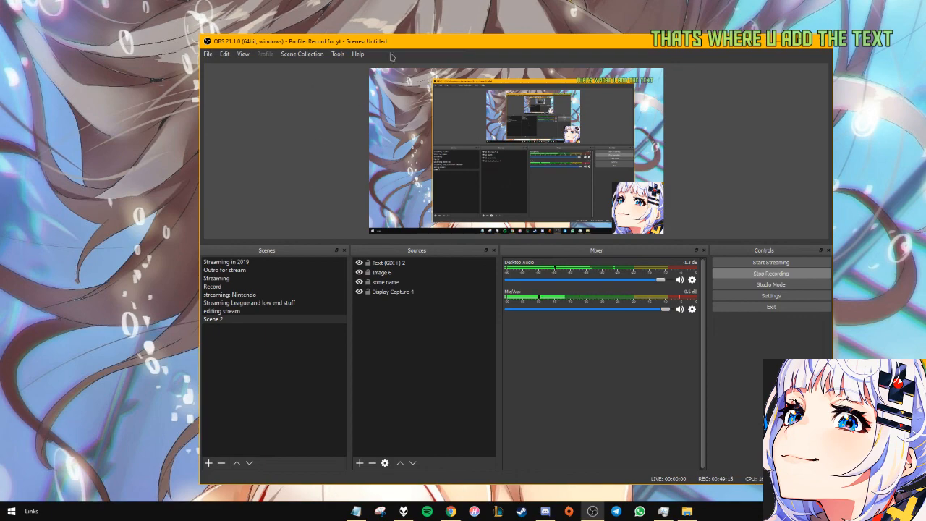
Reposition the OBS window on the desktop and check the current time and date on the system clock
{"action": "left_click_drag", "start_coordinate": [387, 44], "coordinate": [398, 95]}
{"action": "left_click_drag", "start_coordinate": [411, 66], "coordinate": [355, 35]}
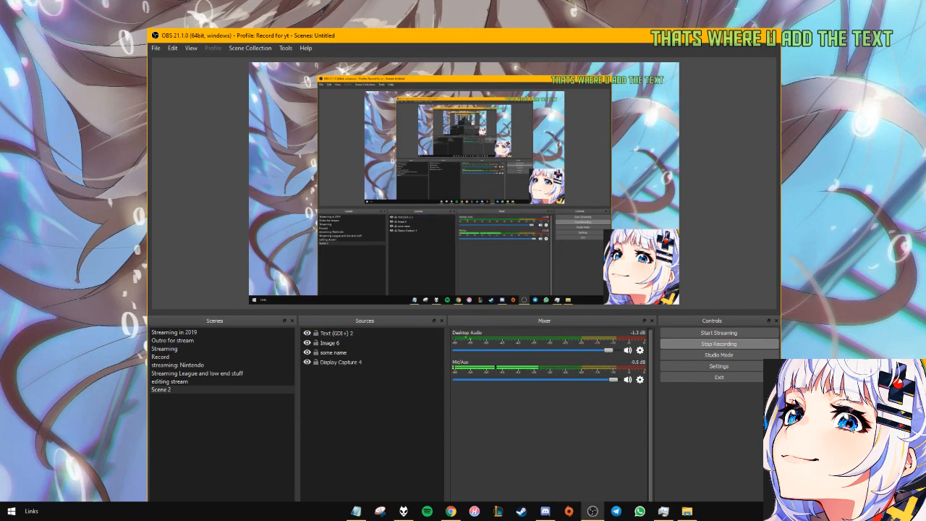
{"action": "left_click", "coordinate": [884, 511]}
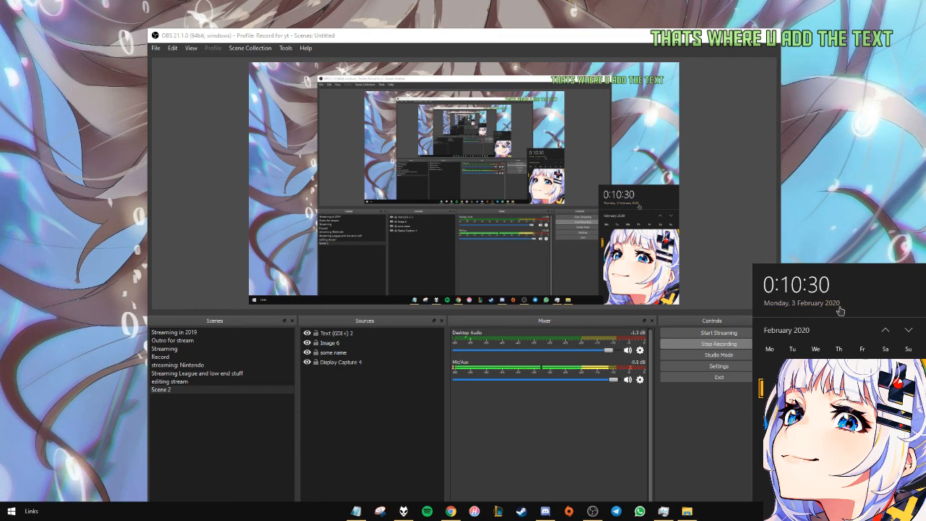
{"action": "left_click", "coordinate": [571, 444]}
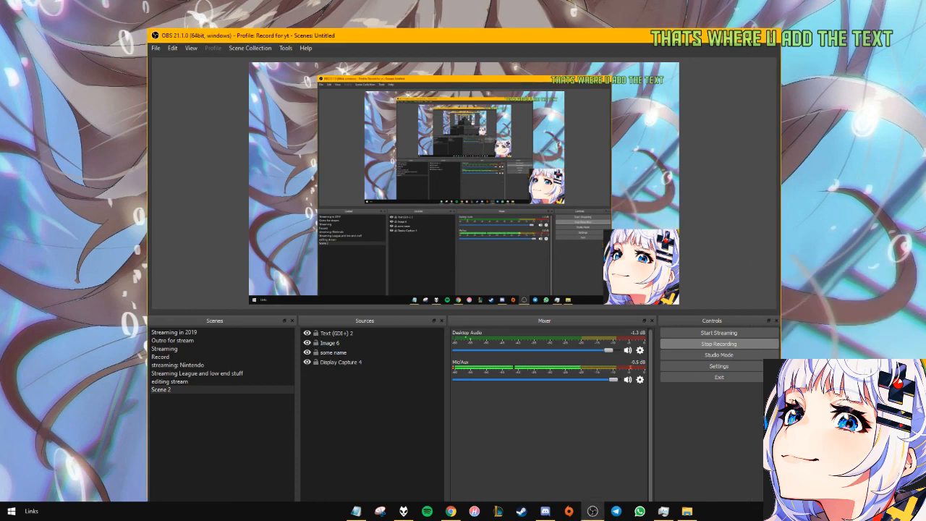
{"action": "left_click", "coordinate": [884, 512]}
{"action": "left_click", "coordinate": [884, 512]}
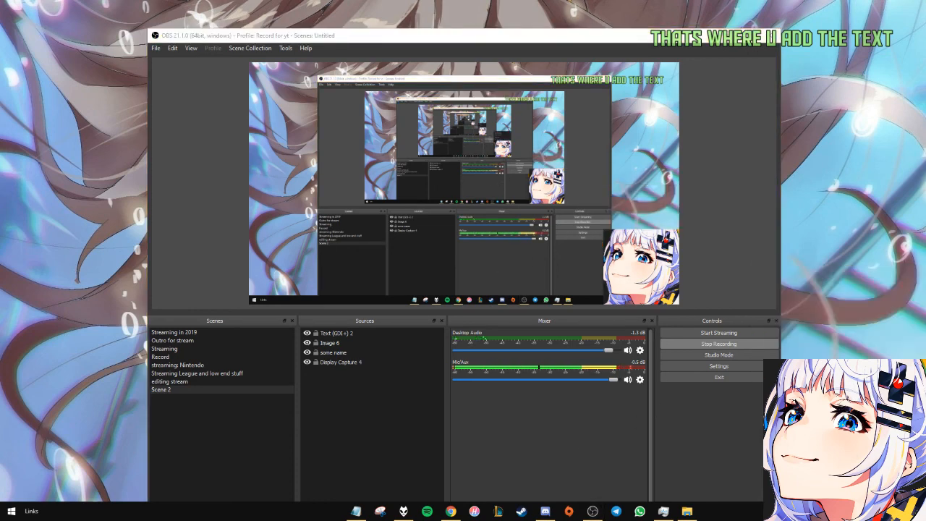
{"action": "left_click", "coordinate": [885, 511]}
{"action": "left_click", "coordinate": [884, 512]}
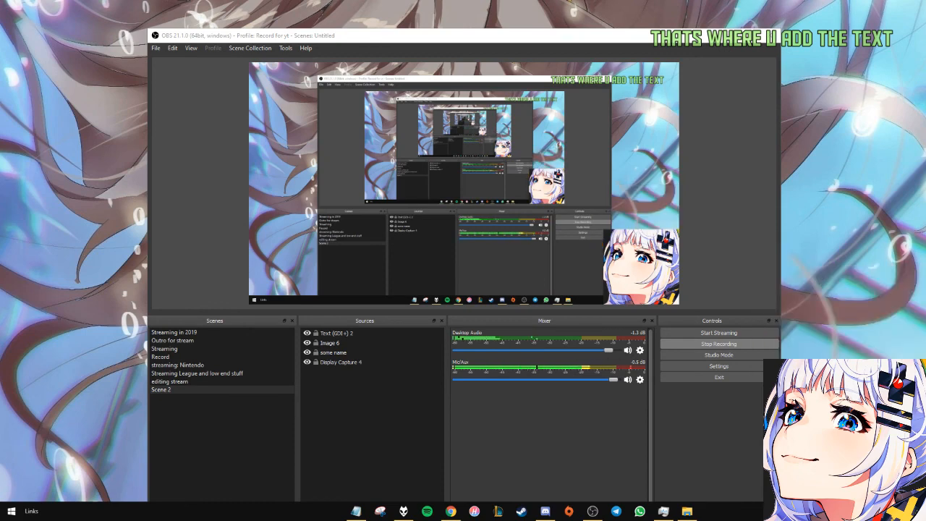
{"action": "left_click", "coordinate": [884, 512]}
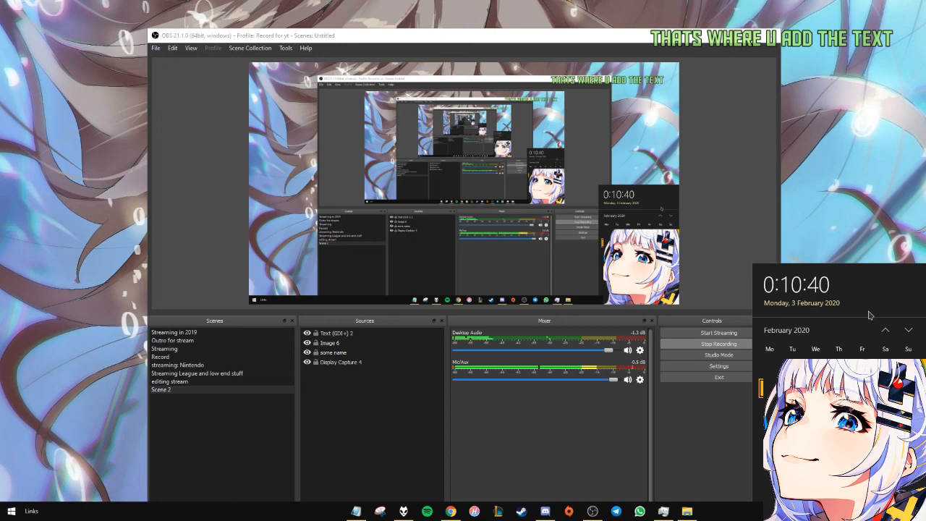
{"action": "left_click", "coordinate": [564, 422]}
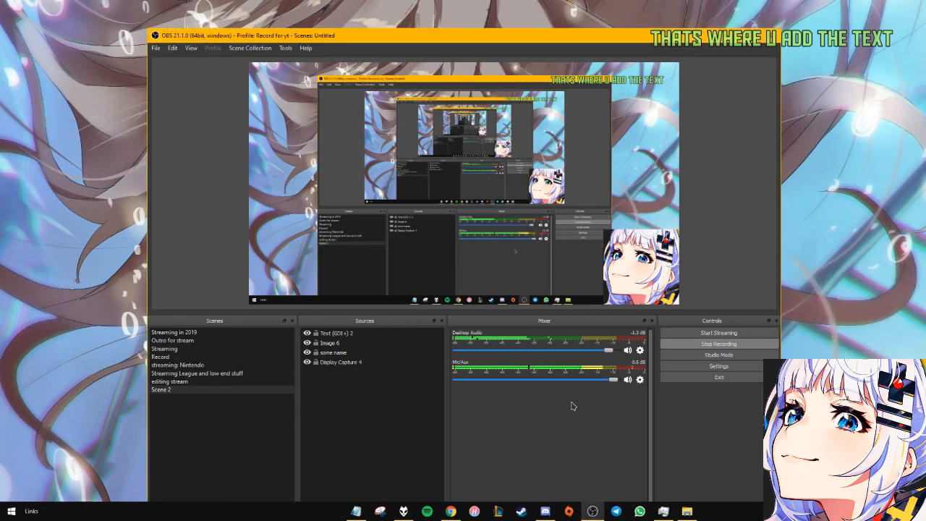